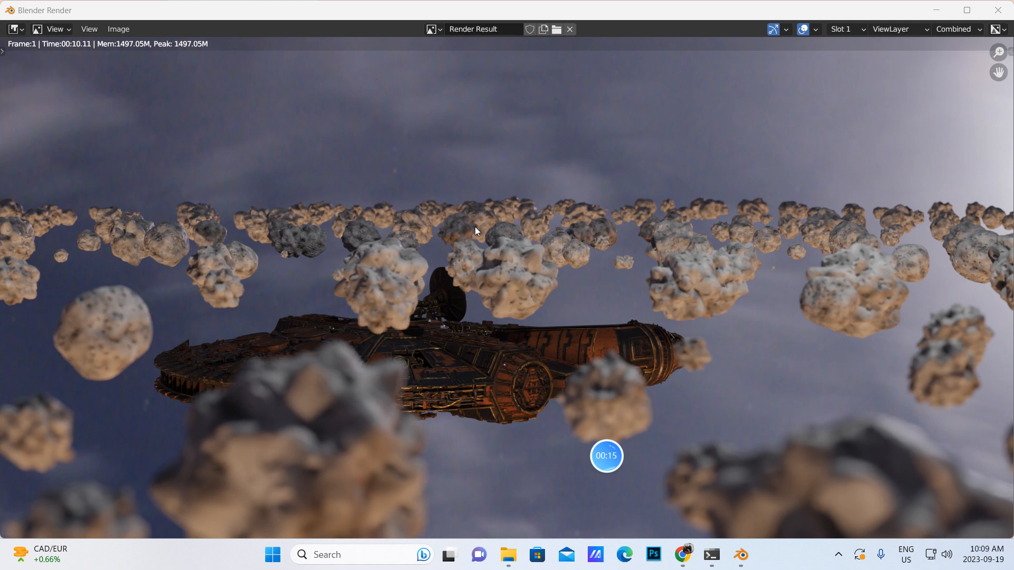
Step: Close the render result, return to the asteroid field project, play its animation and rewind to frame 1
{"action": "left_click", "coordinate": [997, 10]}
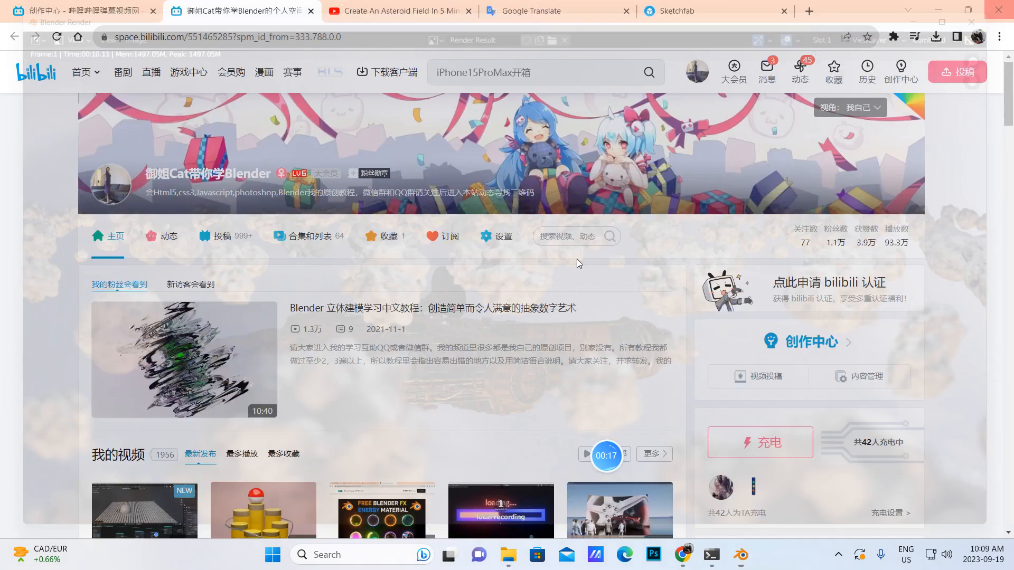
{"action": "mouse_move", "coordinate": [740, 554]}
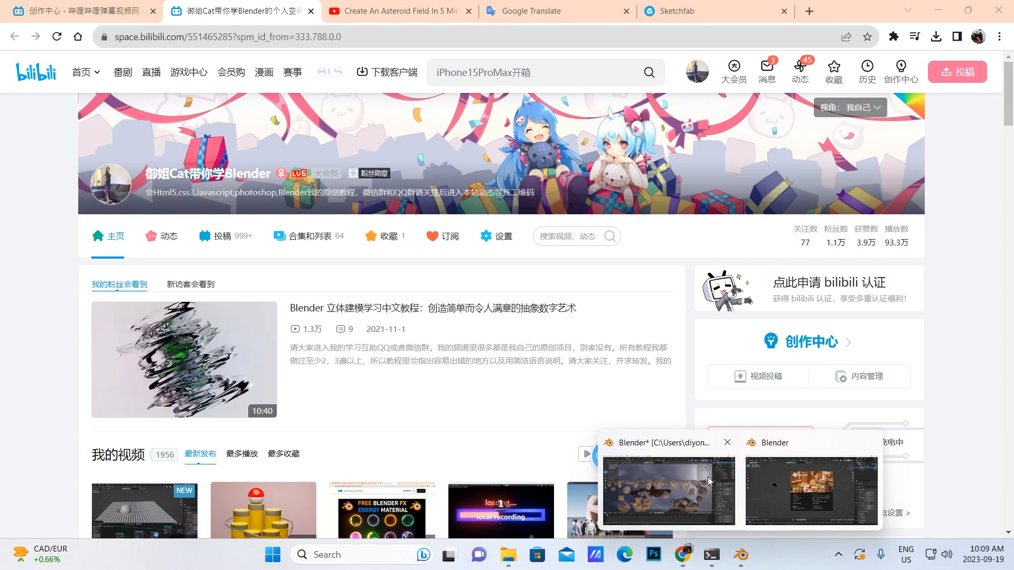
{"action": "left_click", "coordinate": [683, 487]}
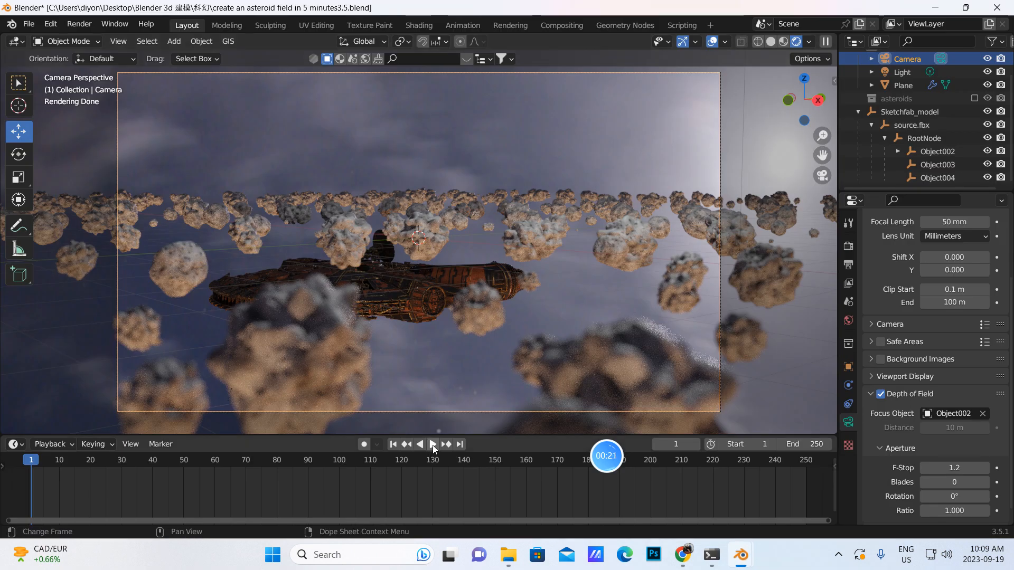
{"action": "left_click", "coordinate": [433, 445]}
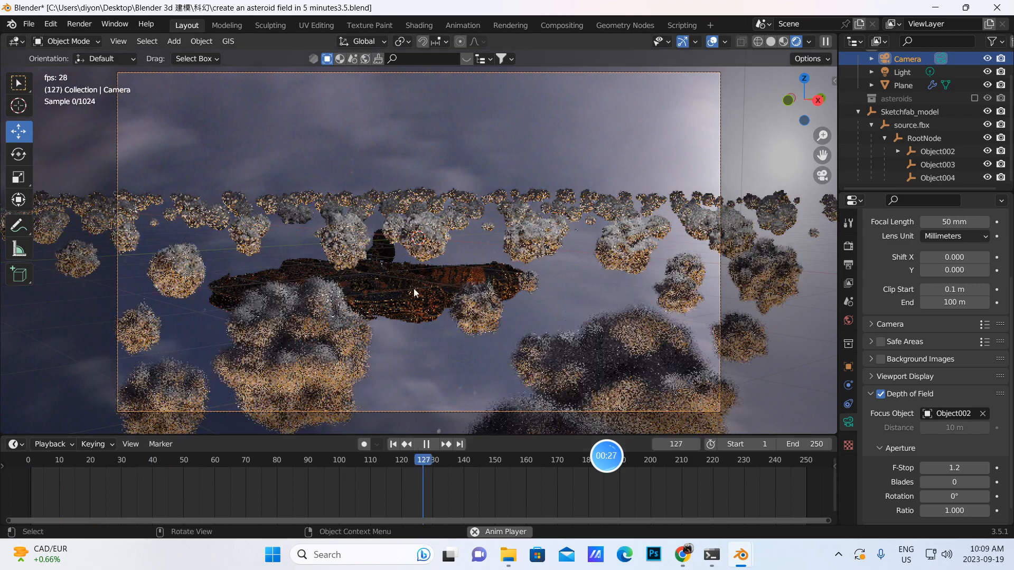
{"action": "left_click", "coordinate": [426, 444]}
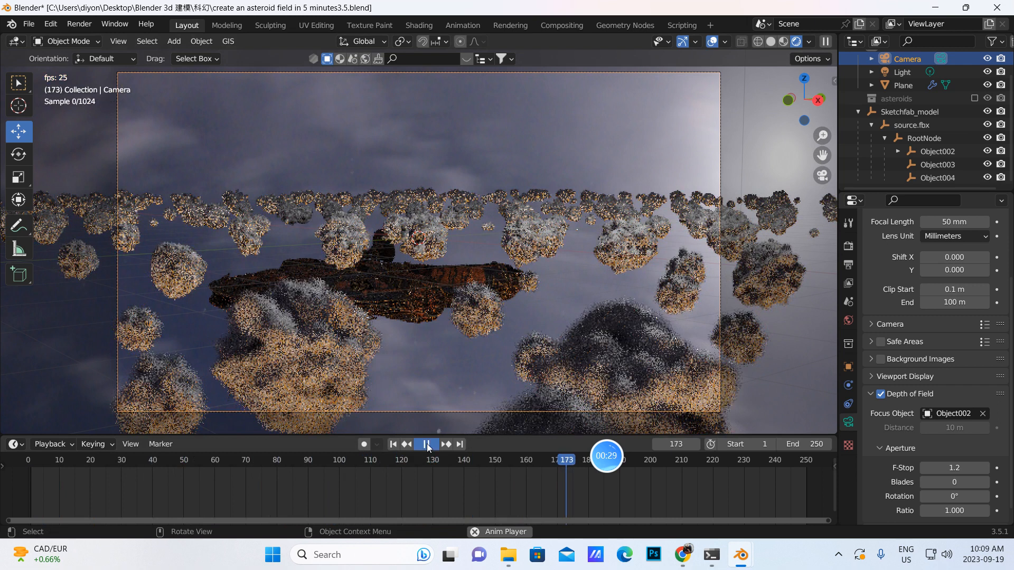
{"action": "left_click", "coordinate": [394, 445]}
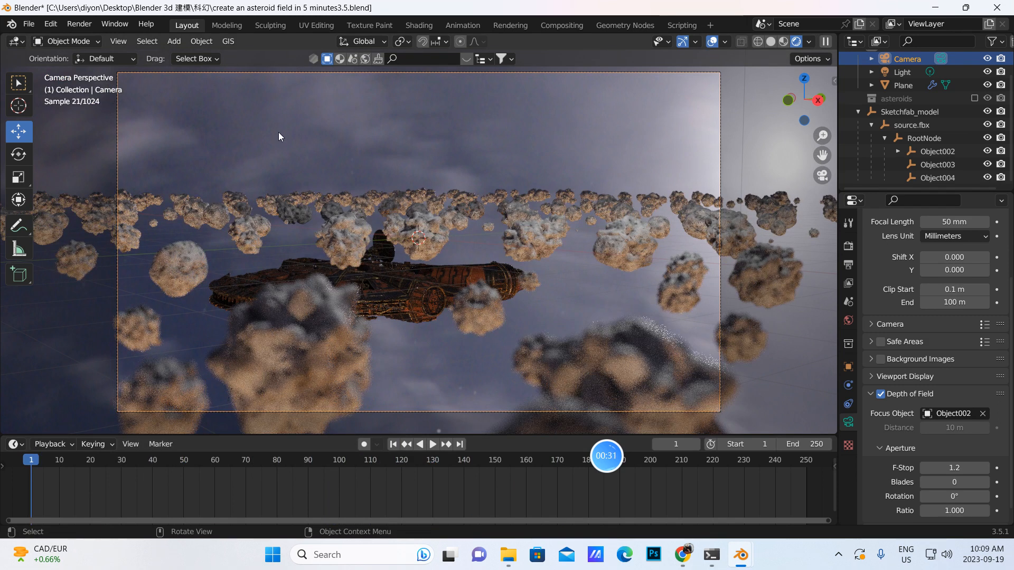
Step: Save the asteroid field project and start a new General file in the other open Blender window
{"action": "left_click", "coordinate": [29, 24]}
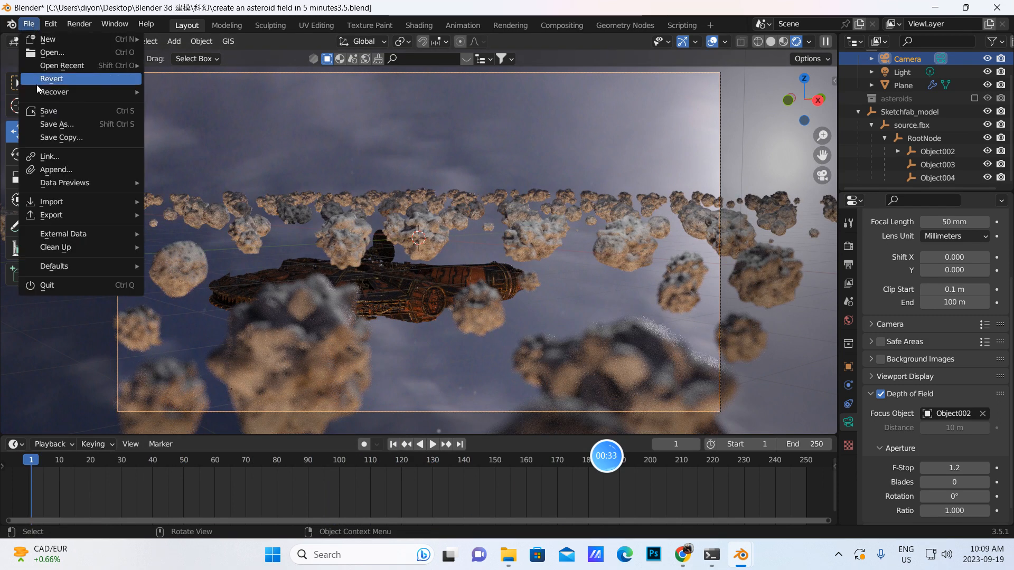
{"action": "left_click", "coordinate": [48, 112]}
{"action": "mouse_move", "coordinate": [739, 558]}
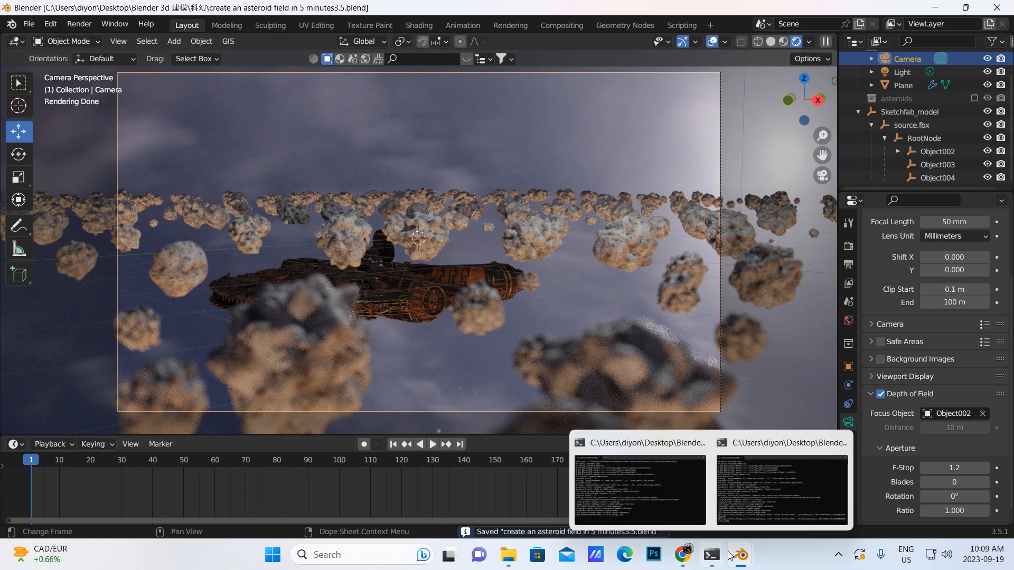
{"action": "left_click", "coordinate": [759, 512]}
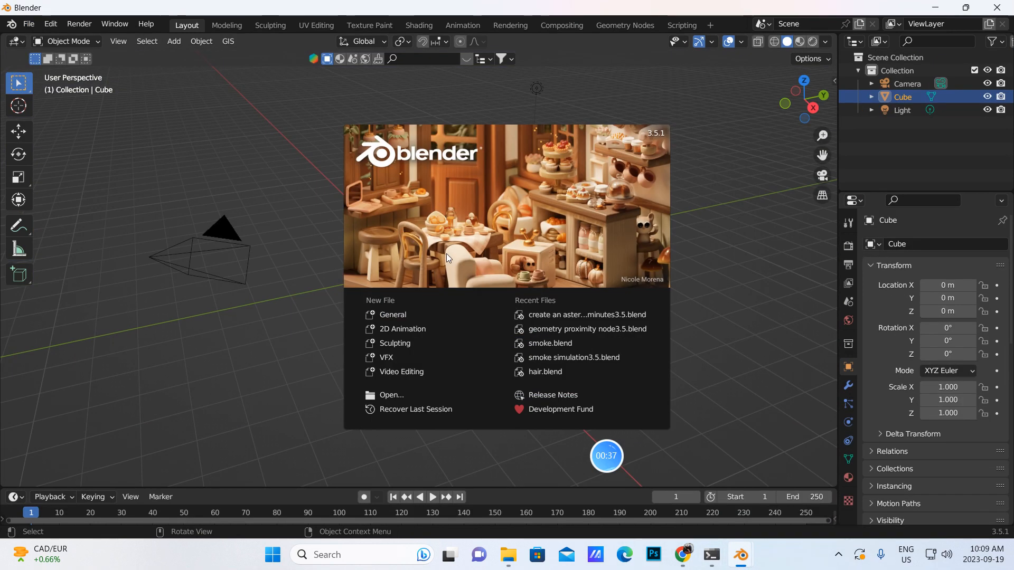
{"action": "left_click", "coordinate": [399, 317]}
Step: Delete the default cube and add a UV sphere mesh at the world origin
{"action": "middle_click_drag", "start_coordinate": [465, 340], "coordinate": [425, 320]}
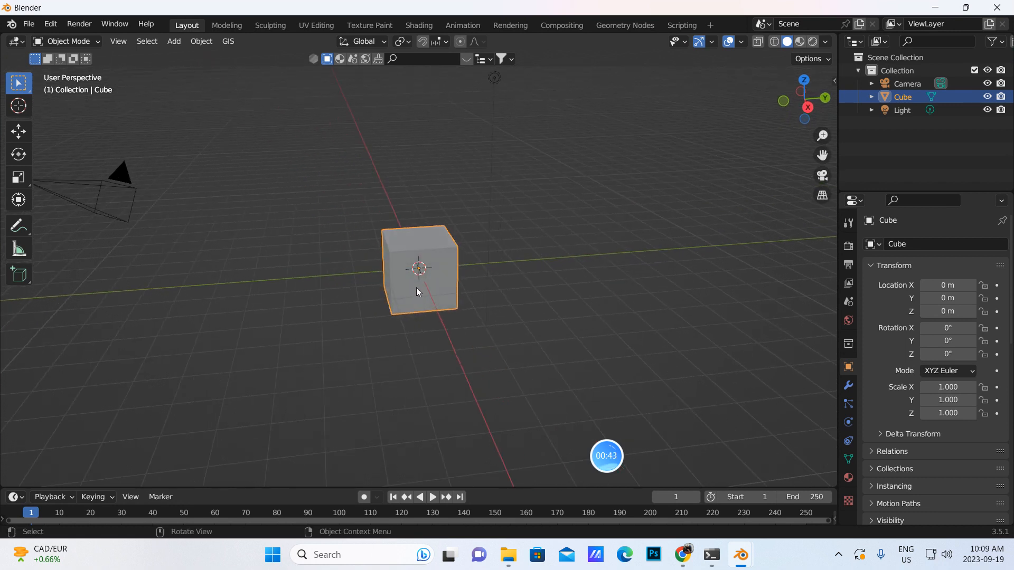
{"action": "key", "text": "Delete"}
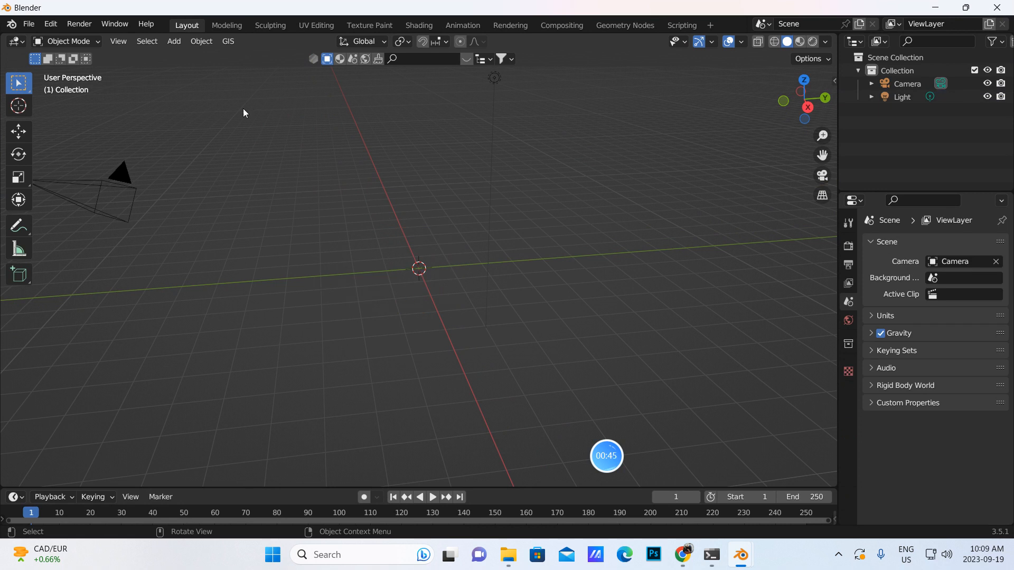
{"action": "left_click", "coordinate": [173, 42]}
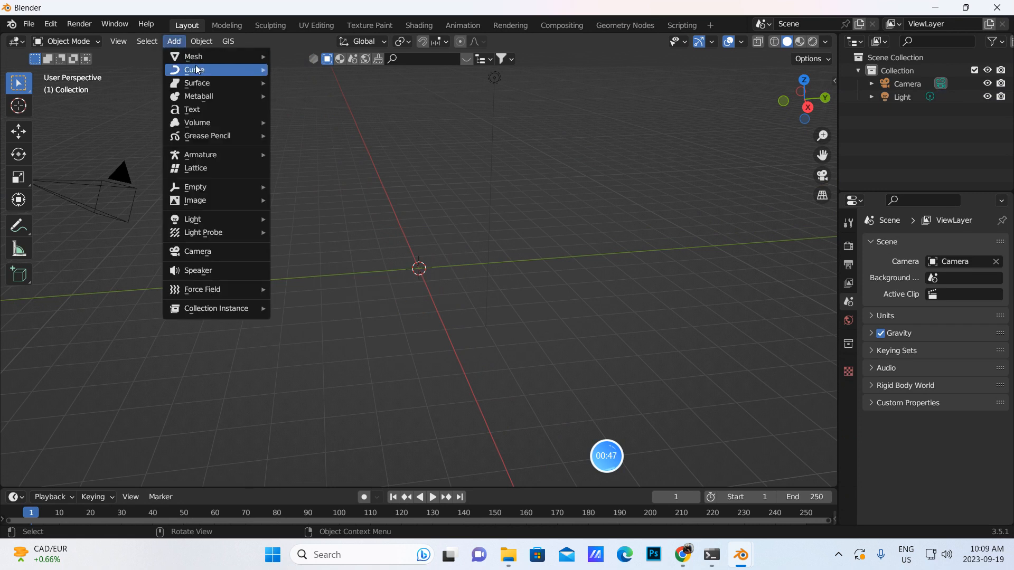
{"action": "mouse_move", "coordinate": [227, 57]}
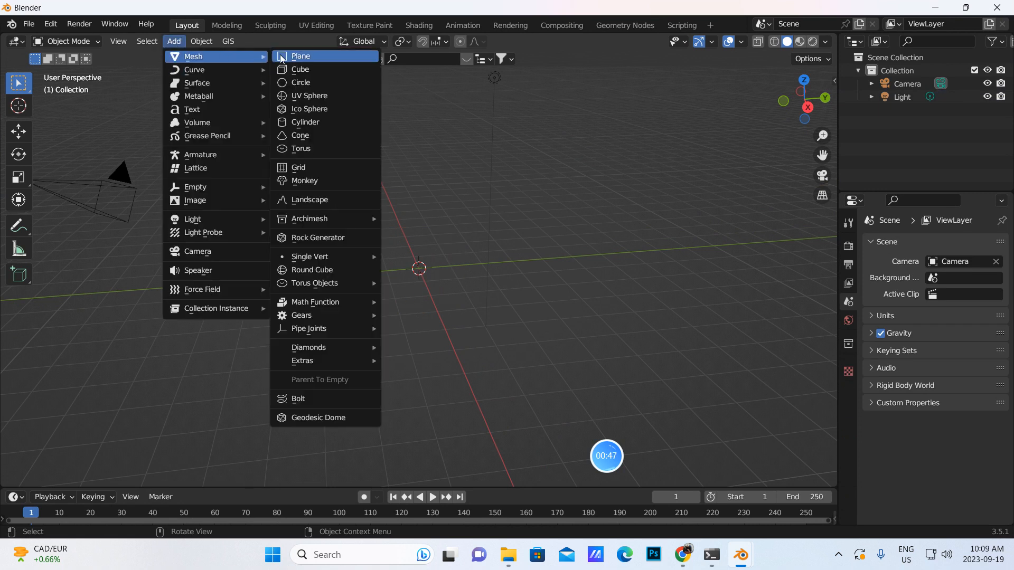
{"action": "left_click", "coordinate": [303, 95]}
{"action": "scroll", "coordinate": [490, 294], "scroll_direction": "up", "scroll_amount": 4}
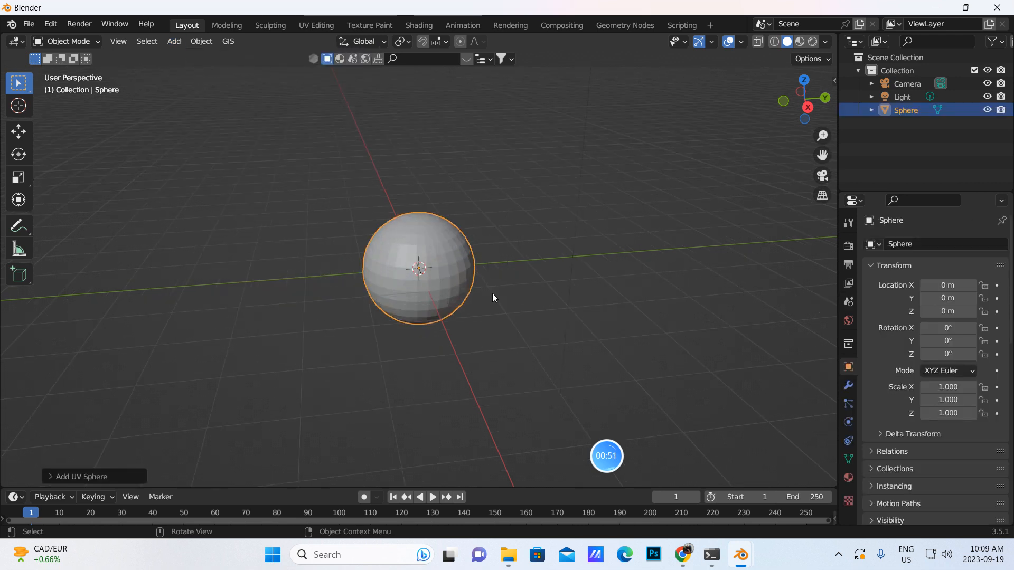
Step: Switch to the Sketchfab page in Chrome, dismiss its download dialog, and examine the hull spaceship model and the site's web address
{"action": "left_click", "coordinate": [683, 554]}
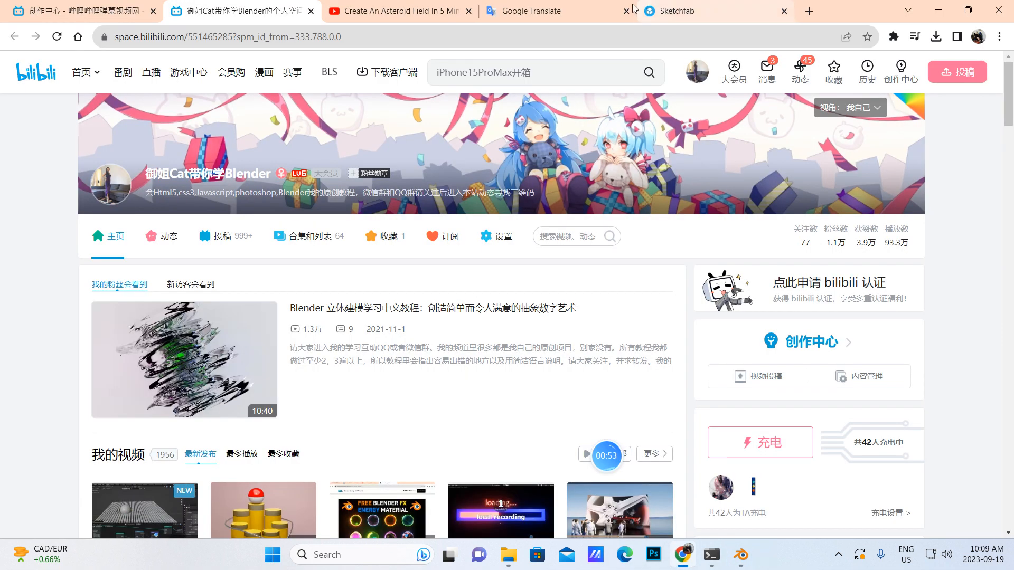
{"action": "left_click", "coordinate": [689, 14]}
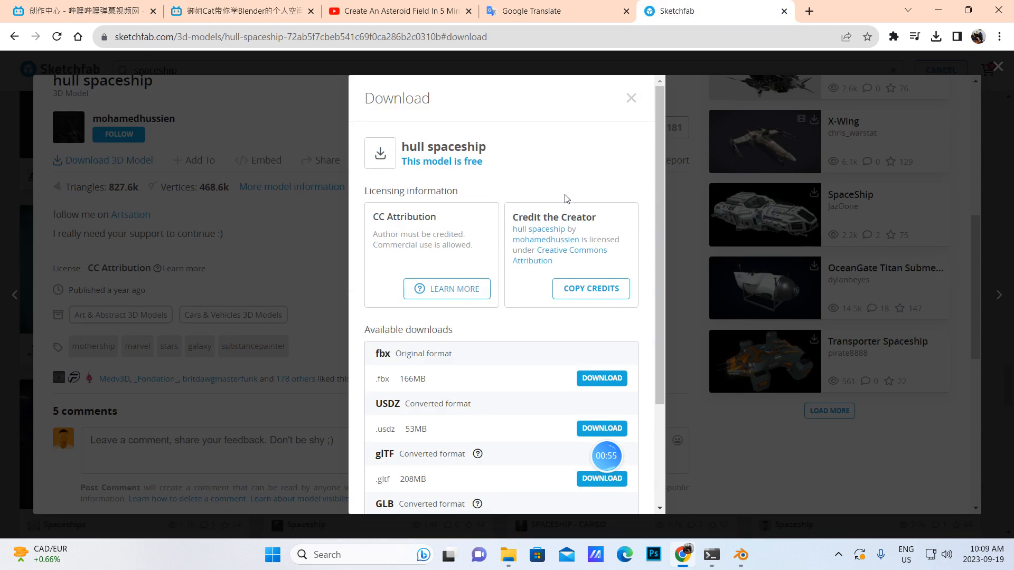
{"action": "left_click", "coordinate": [631, 99]}
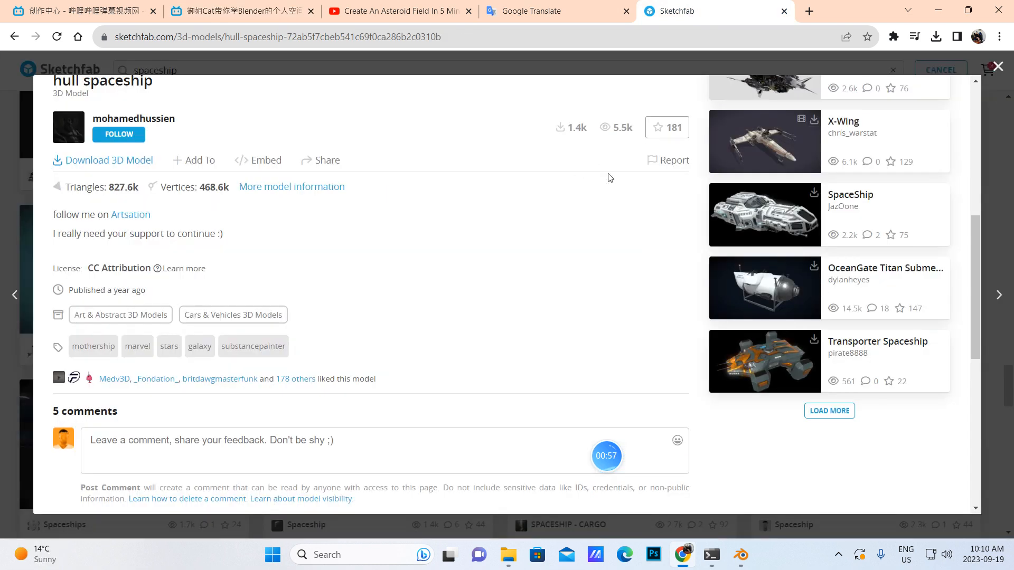
{"action": "scroll", "coordinate": [566, 220], "scroll_direction": "up", "scroll_amount": 7}
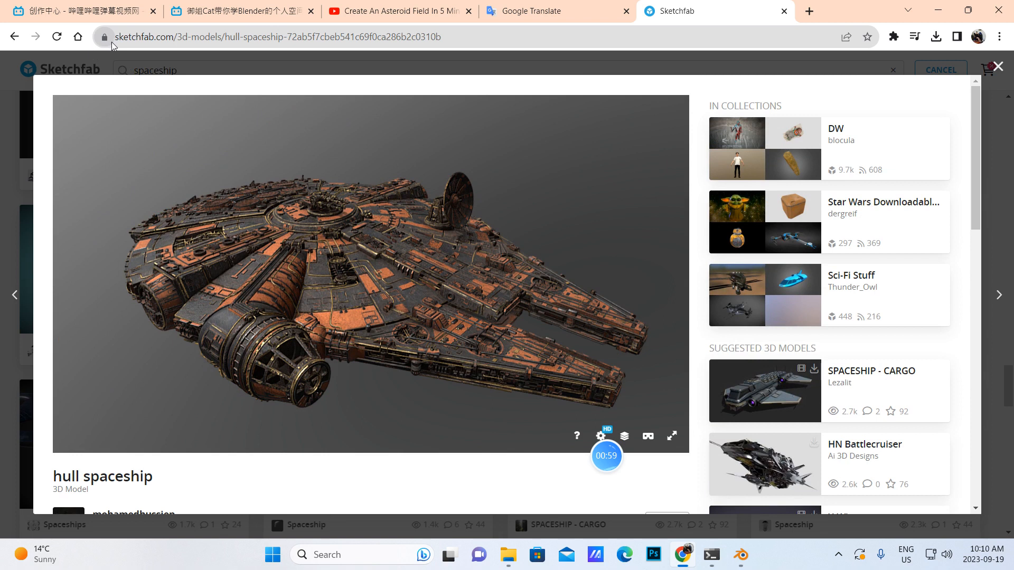
{"action": "left_click_drag", "start_coordinate": [115, 38], "coordinate": [175, 38]}
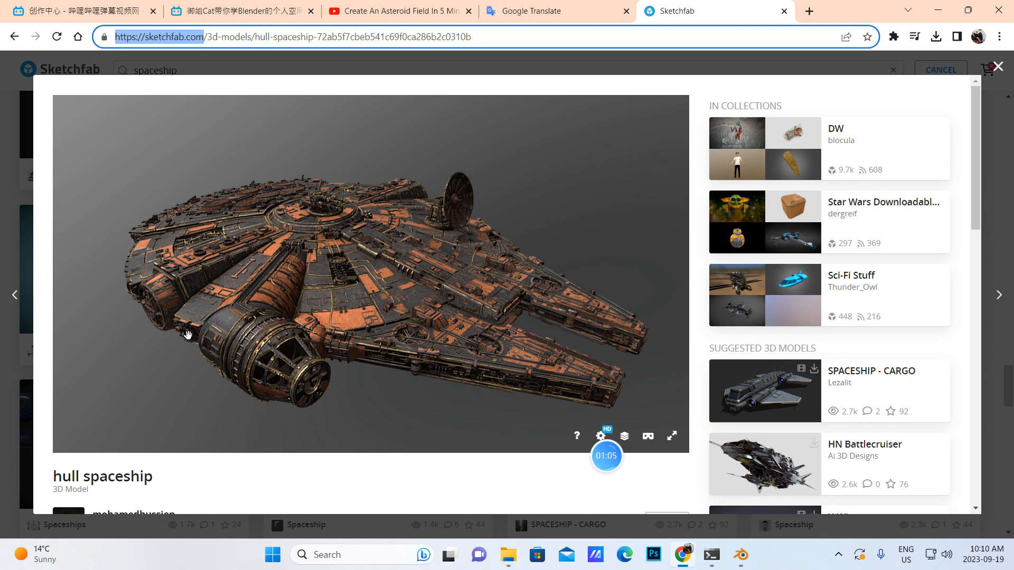
Step: Open the download options for the hull spaceship model and choose the glTF format
{"action": "scroll", "coordinate": [185, 336], "scroll_direction": "down", "scroll_amount": 5}
{"action": "scroll", "coordinate": [200, 478], "scroll_direction": "down", "scroll_amount": 5}
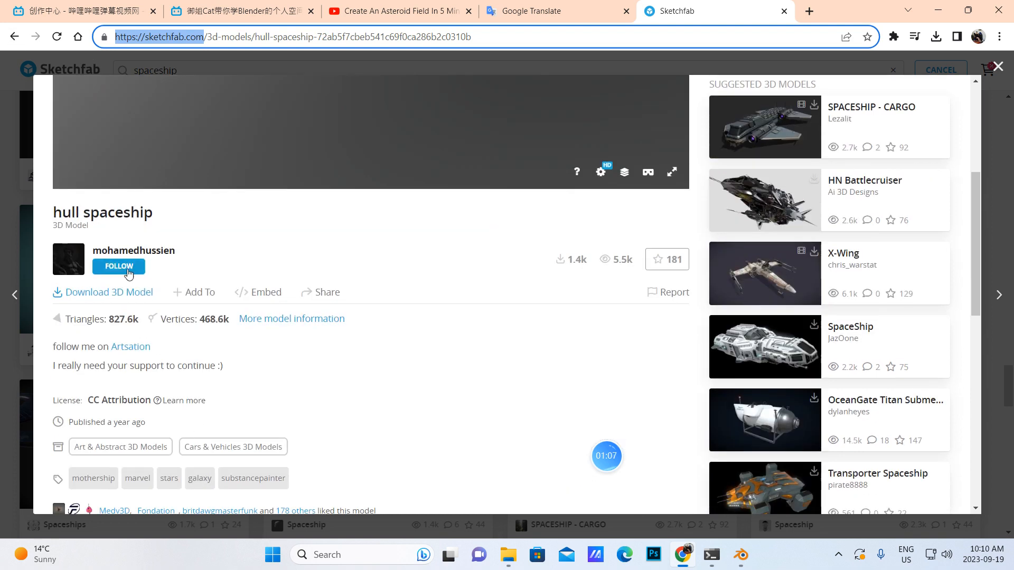
{"action": "left_click", "coordinate": [129, 292]}
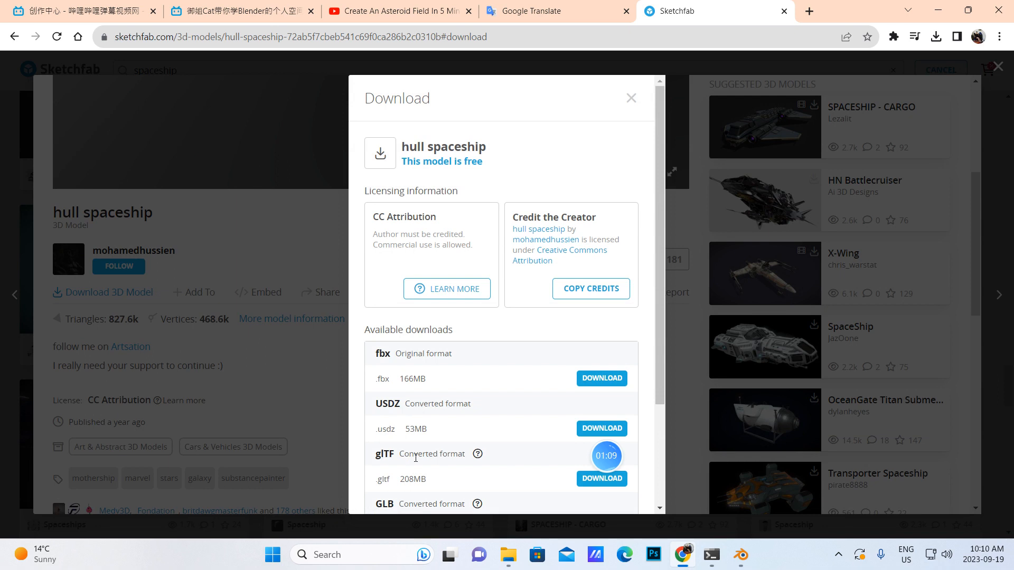
{"action": "left_click", "coordinate": [601, 481]}
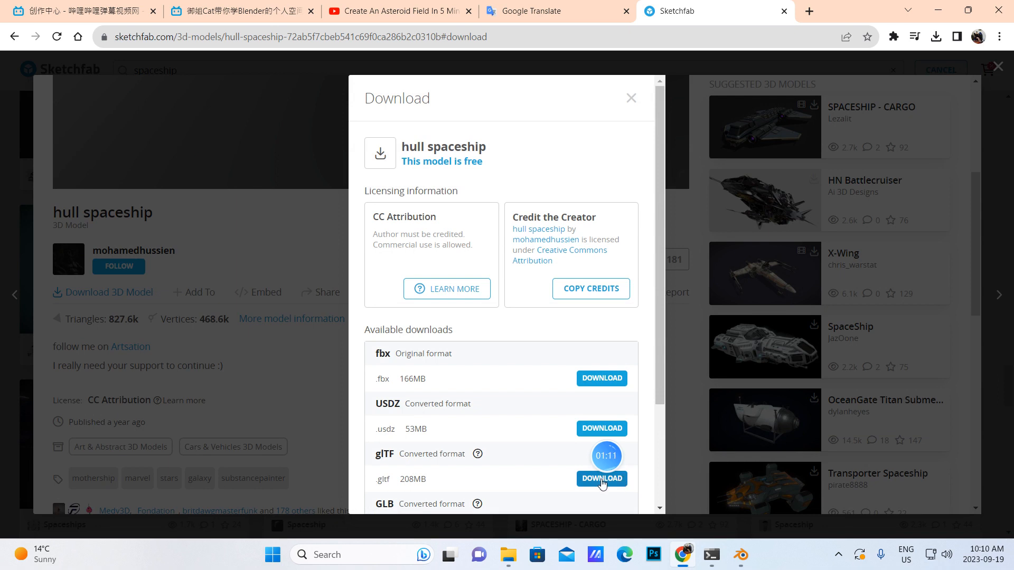
Step: Switch to File Explorer and examine the hull_spaceship archive and the contents of the extracted folder in Downloads
{"action": "mouse_move", "coordinate": [505, 569]}
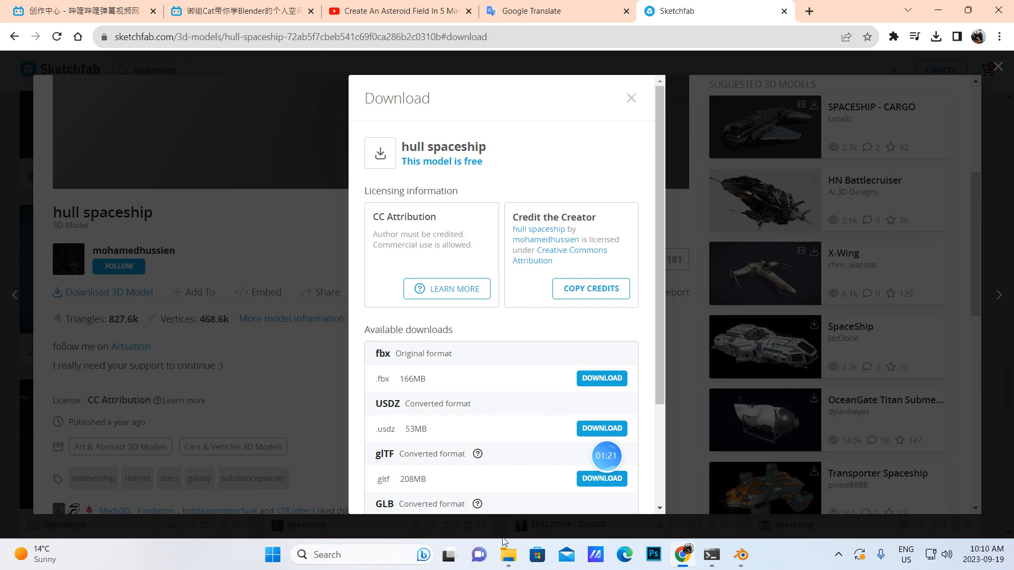
{"action": "left_click", "coordinate": [508, 555]}
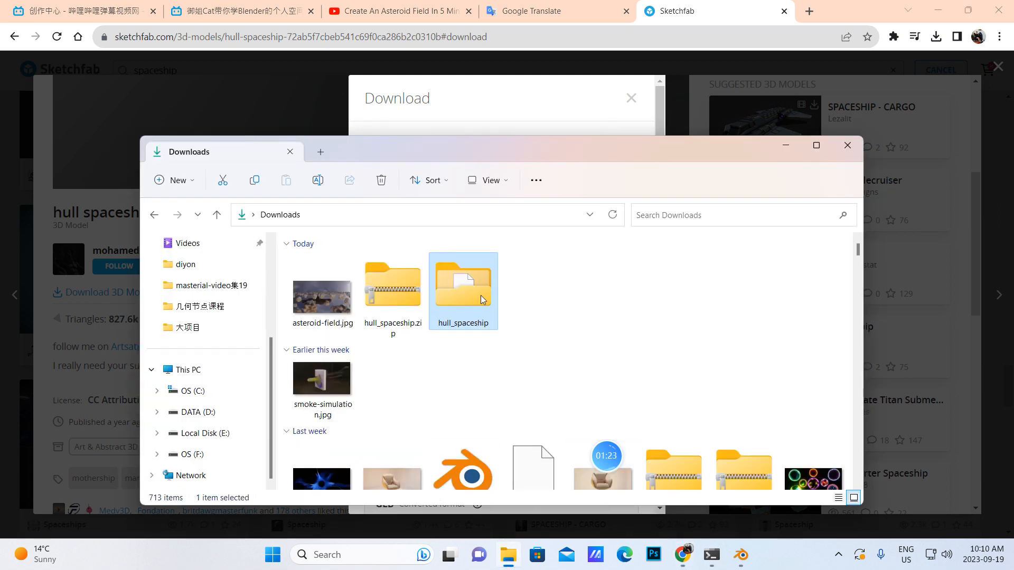
{"action": "right_click", "coordinate": [398, 292]}
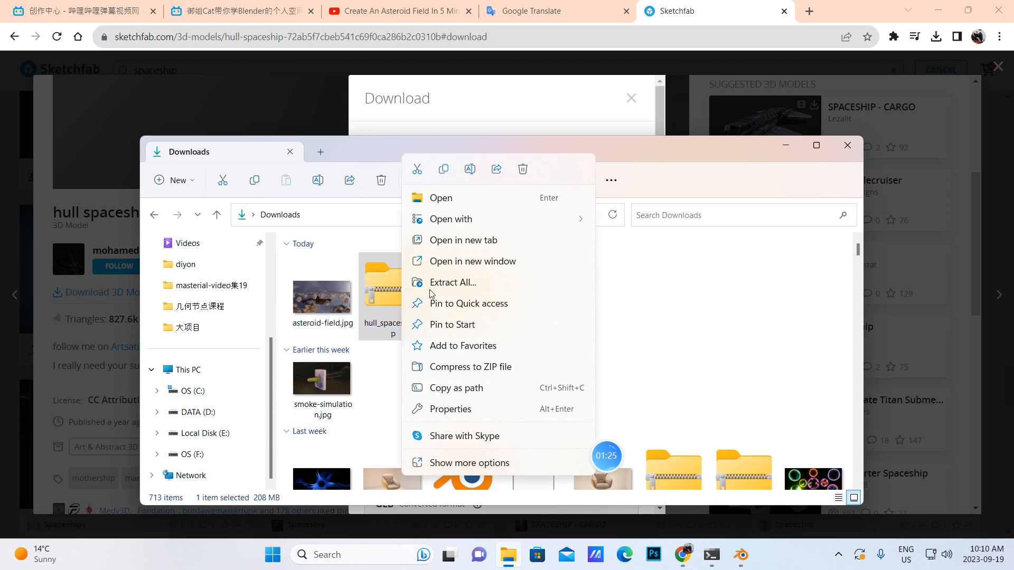
{"action": "left_click", "coordinate": [537, 288]}
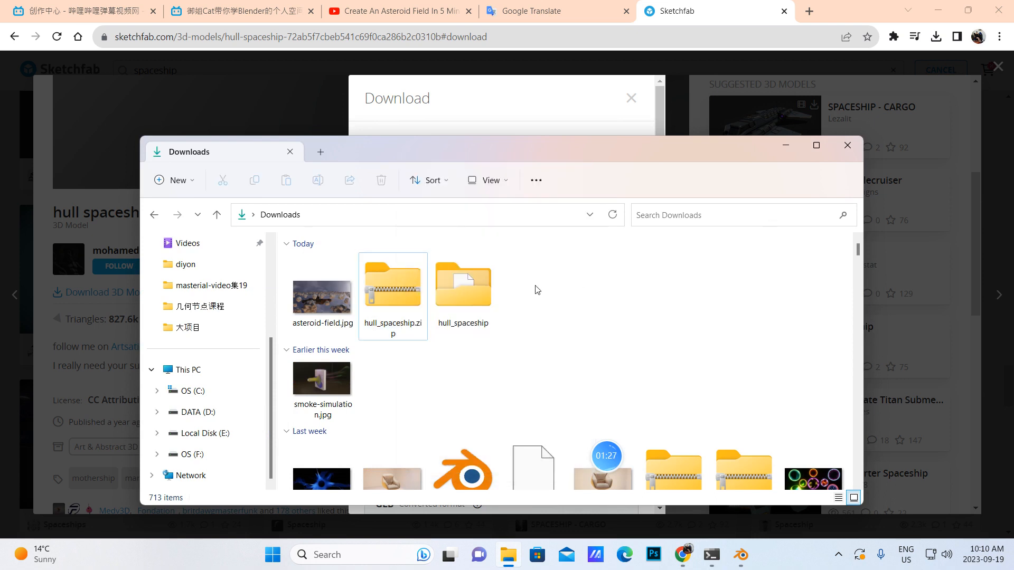
{"action": "double_click", "coordinate": [455, 289]}
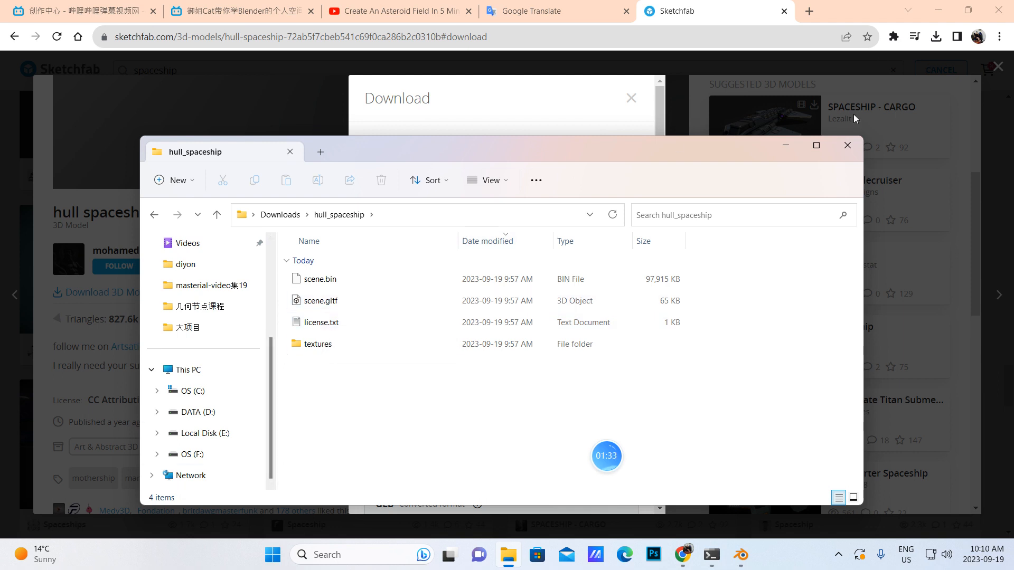
{"action": "left_click", "coordinate": [785, 149]}
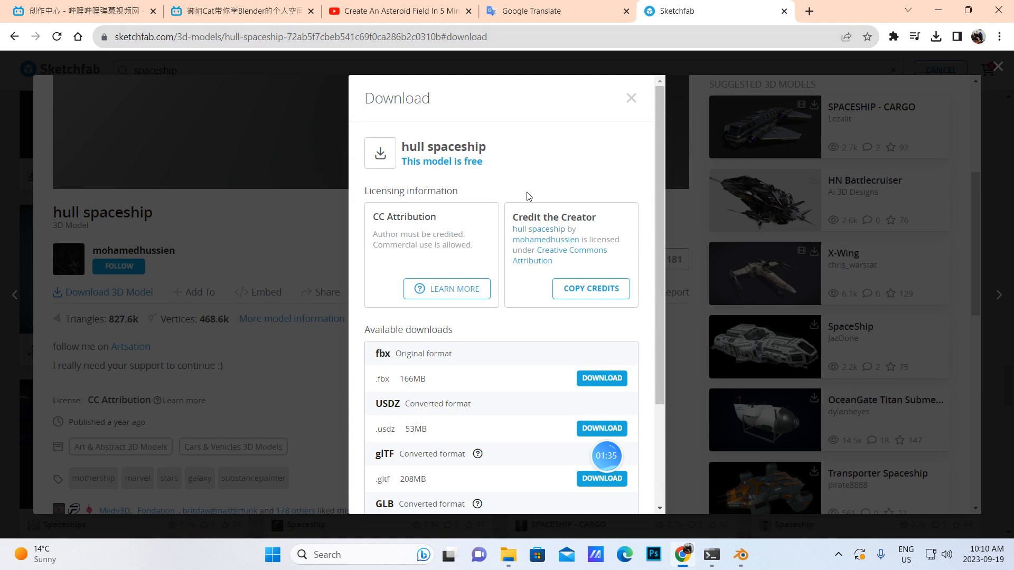
Step: Close the download dialog and return from the hull spaceship page to the spaceship search results
{"action": "left_click", "coordinate": [630, 99]}
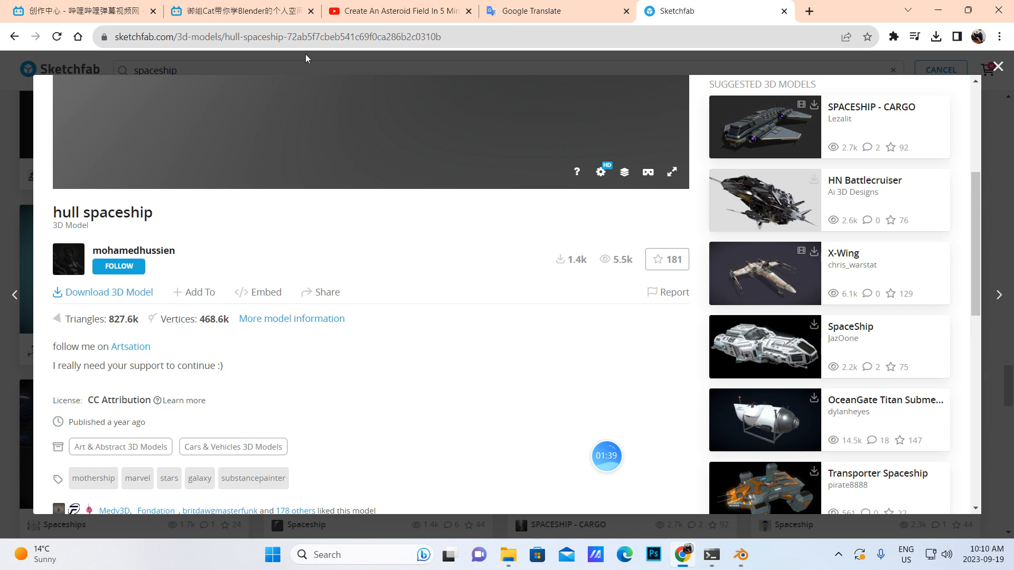
{"action": "scroll", "coordinate": [132, 234], "scroll_direction": "up", "scroll_amount": 5}
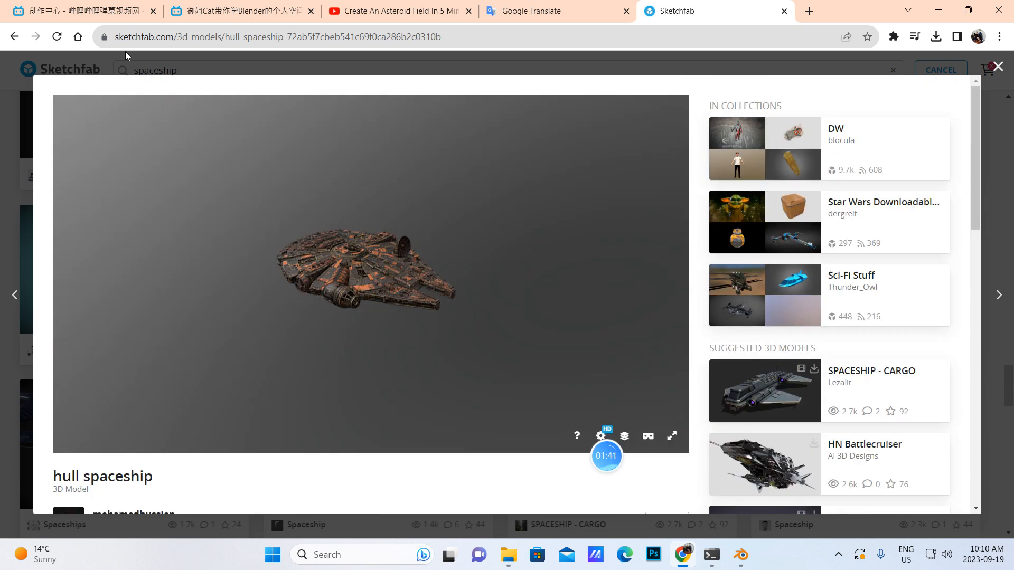
{"action": "left_click", "coordinate": [14, 36]}
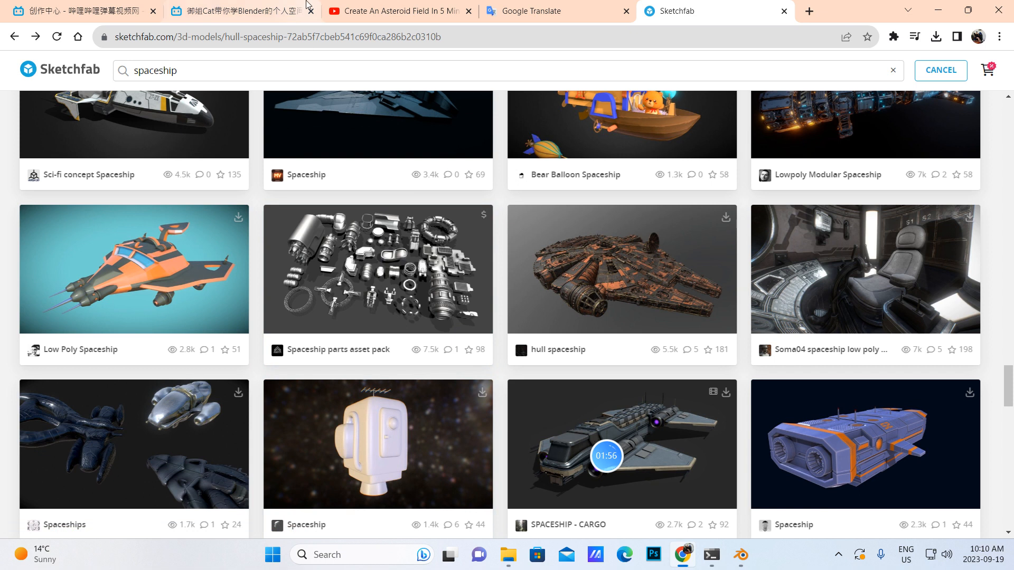
Step: Open the collections and lists page of the bilibili channel and browse its tutorial series
{"action": "left_click", "coordinate": [274, 12]}
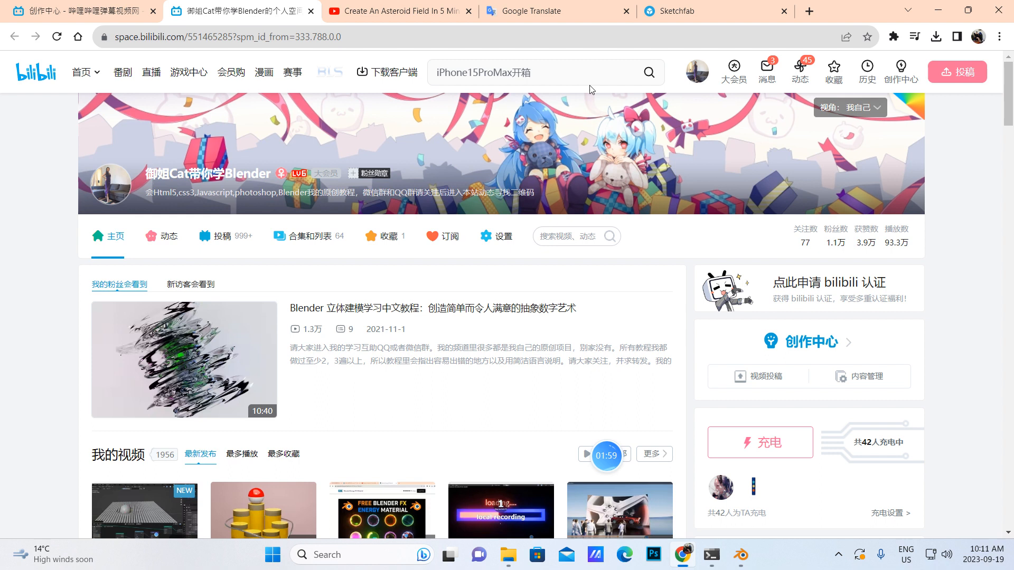
{"action": "left_click", "coordinate": [310, 238]}
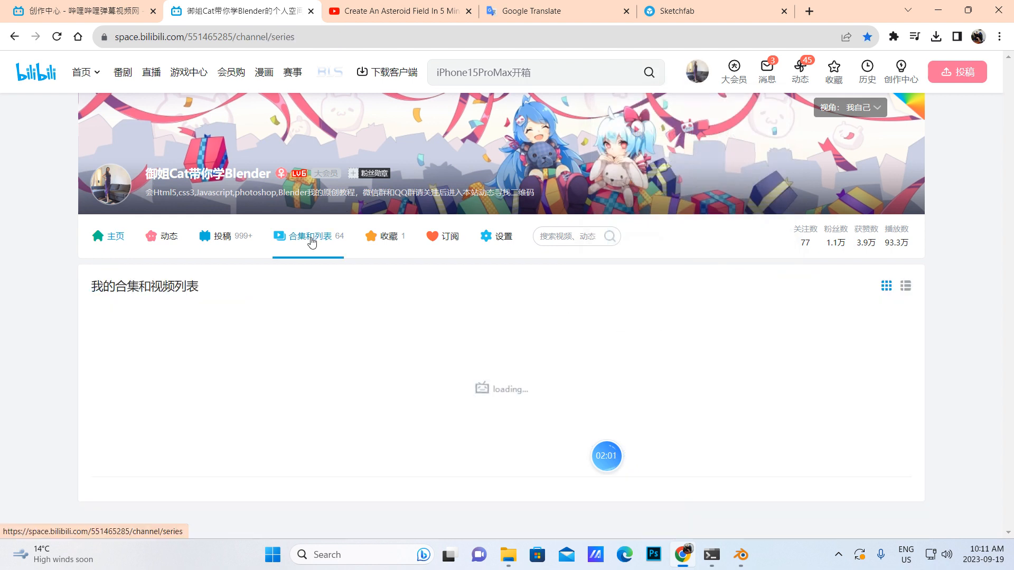
{"action": "scroll", "coordinate": [475, 285], "scroll_direction": "down", "scroll_amount": 2}
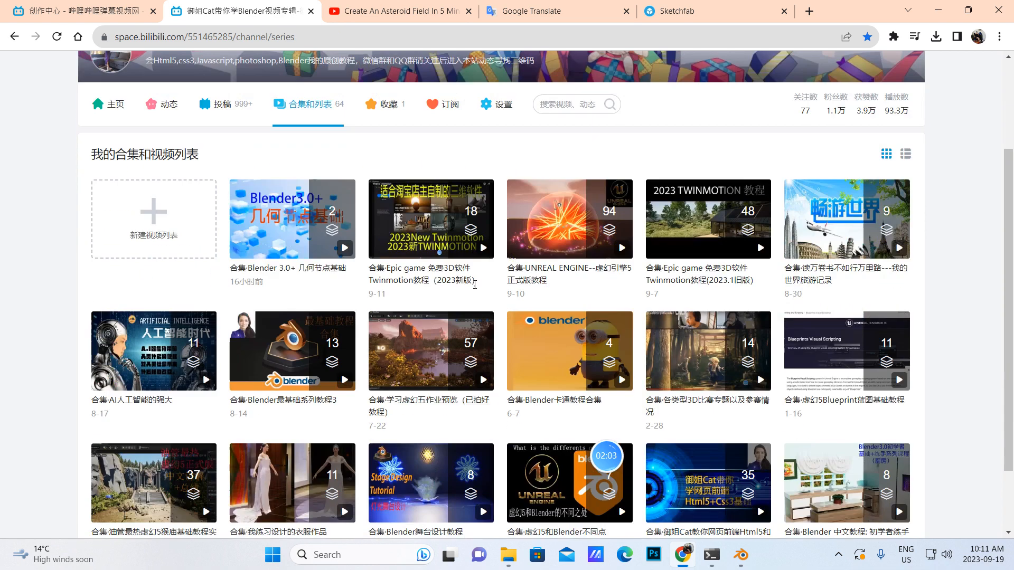
{"action": "scroll", "coordinate": [474, 276], "scroll_direction": "down", "scroll_amount": 2}
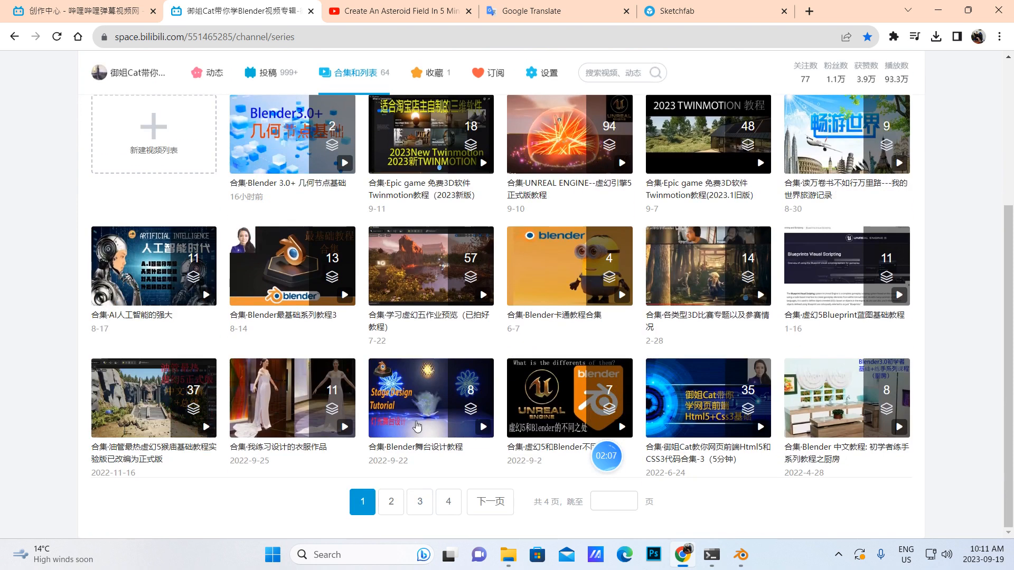
Step: Open the 粉丝问题和材料节点课 list from page 2 of the channel's collections and return to the overview
{"action": "left_click", "coordinate": [392, 501]}
{"action": "scroll", "coordinate": [443, 376], "scroll_direction": "down", "scroll_amount": 4}
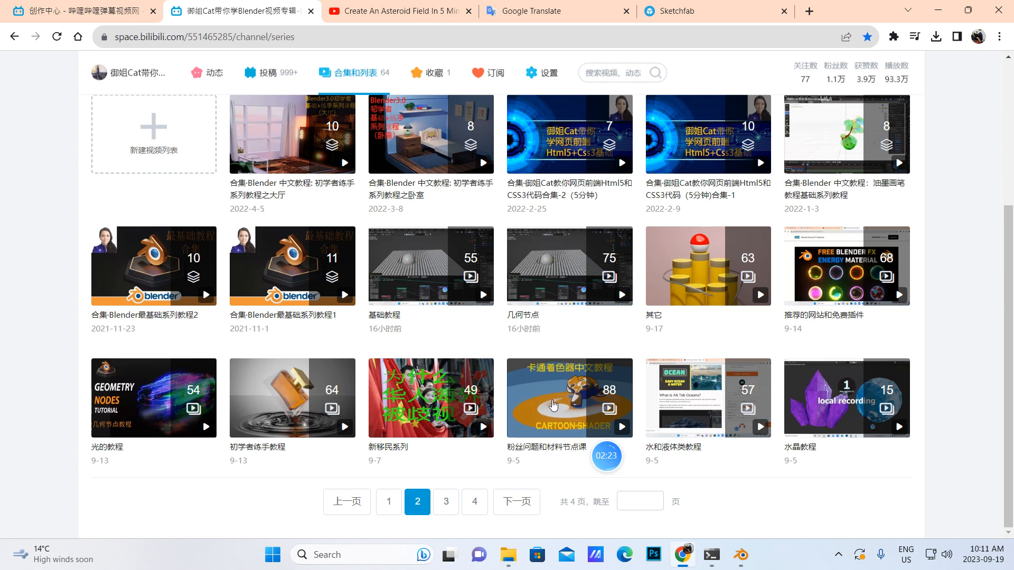
{"action": "left_click", "coordinate": [551, 410]}
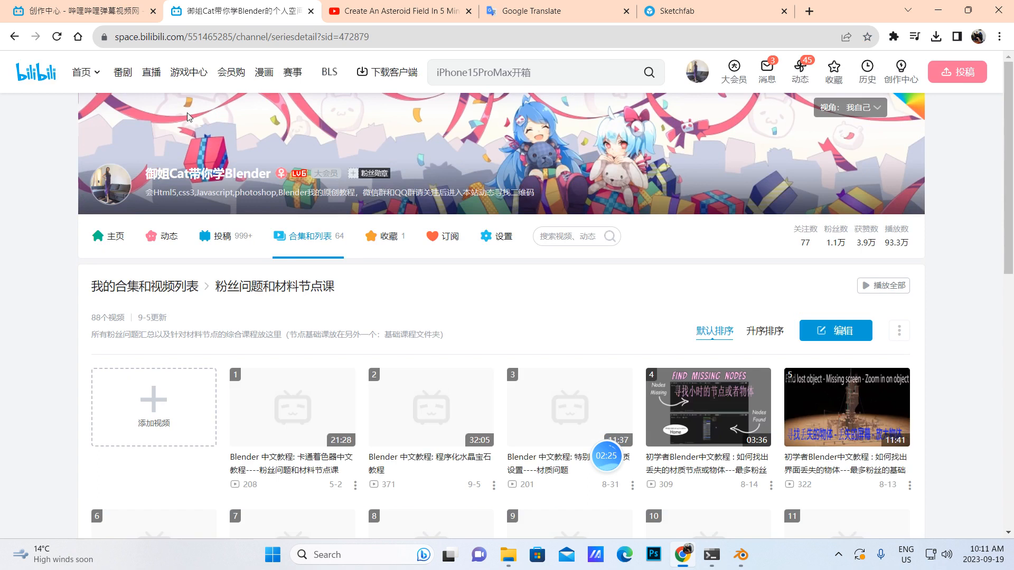
{"action": "left_click", "coordinate": [14, 36]}
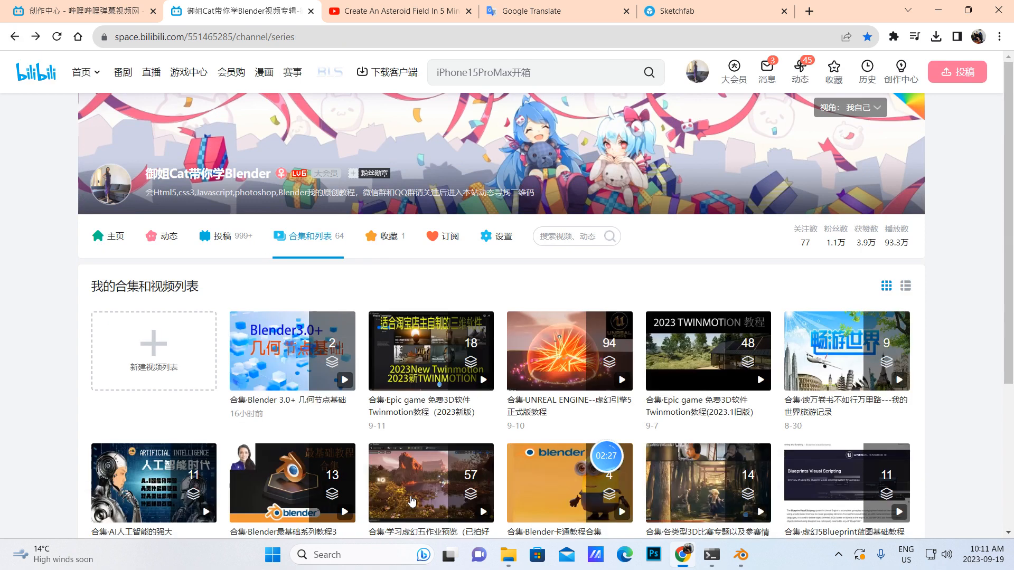
Step: Go to page 3 of the channel's collections and examine the videos in the 外星来客 list
{"action": "scroll", "coordinate": [370, 465], "scroll_direction": "down", "scroll_amount": 4}
{"action": "left_click", "coordinate": [395, 504]}
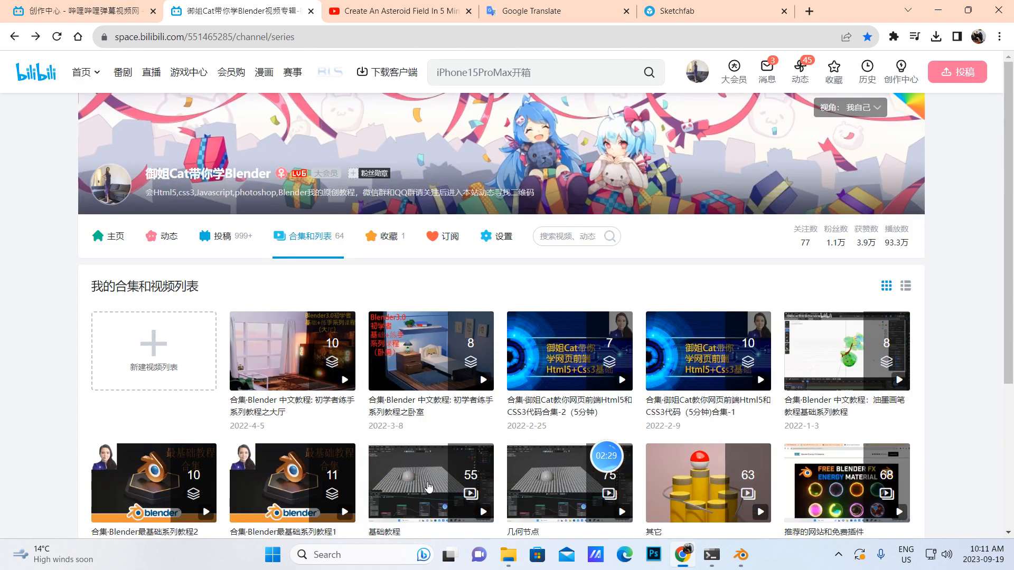
{"action": "scroll", "coordinate": [475, 475], "scroll_direction": "down", "scroll_amount": 5}
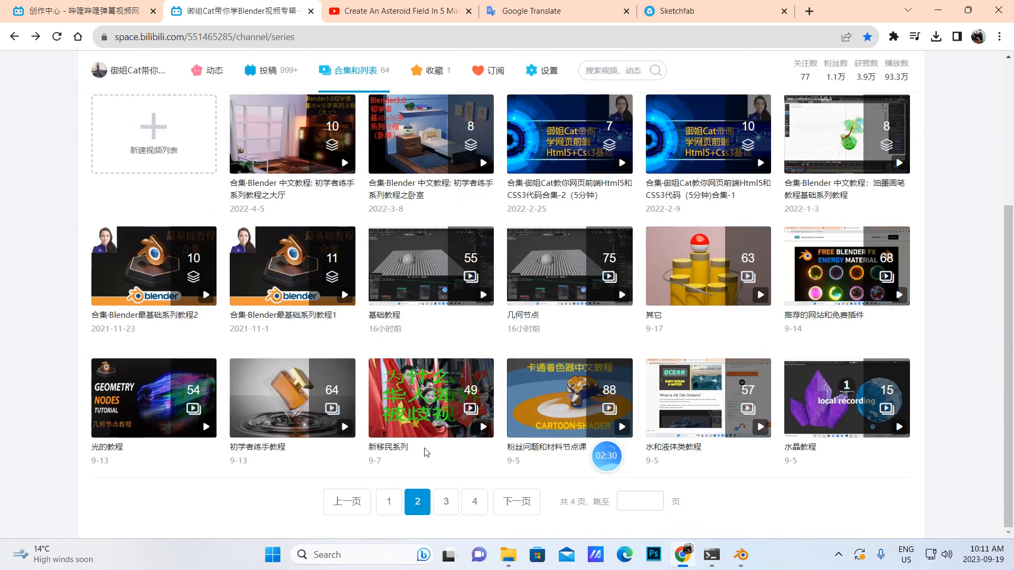
{"action": "left_click", "coordinate": [446, 502]}
{"action": "scroll", "coordinate": [622, 248], "scroll_direction": "down", "scroll_amount": 3}
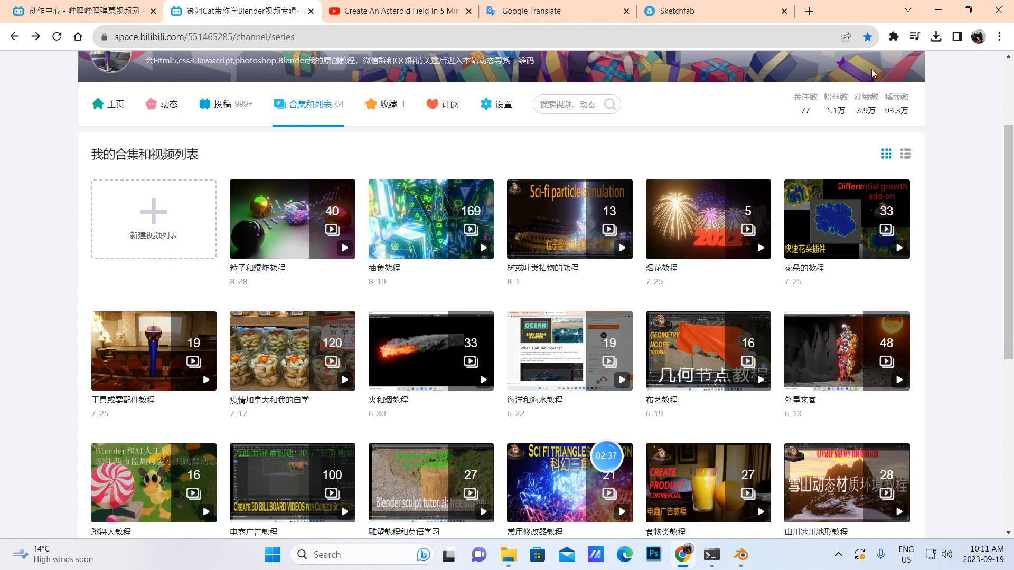
{"action": "left_click", "coordinate": [843, 354]}
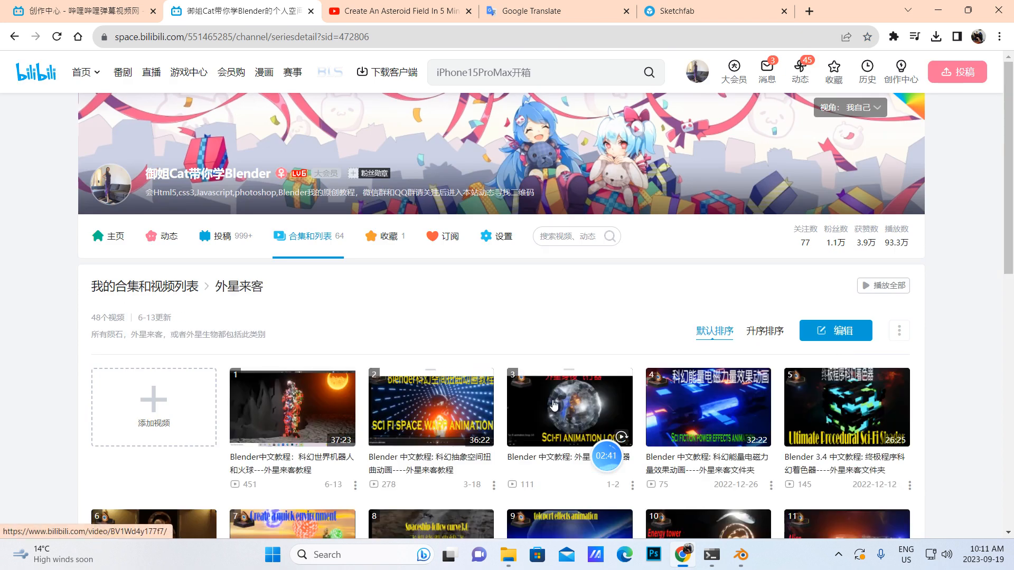
{"action": "scroll", "coordinate": [554, 405], "scroll_direction": "down", "scroll_amount": 3}
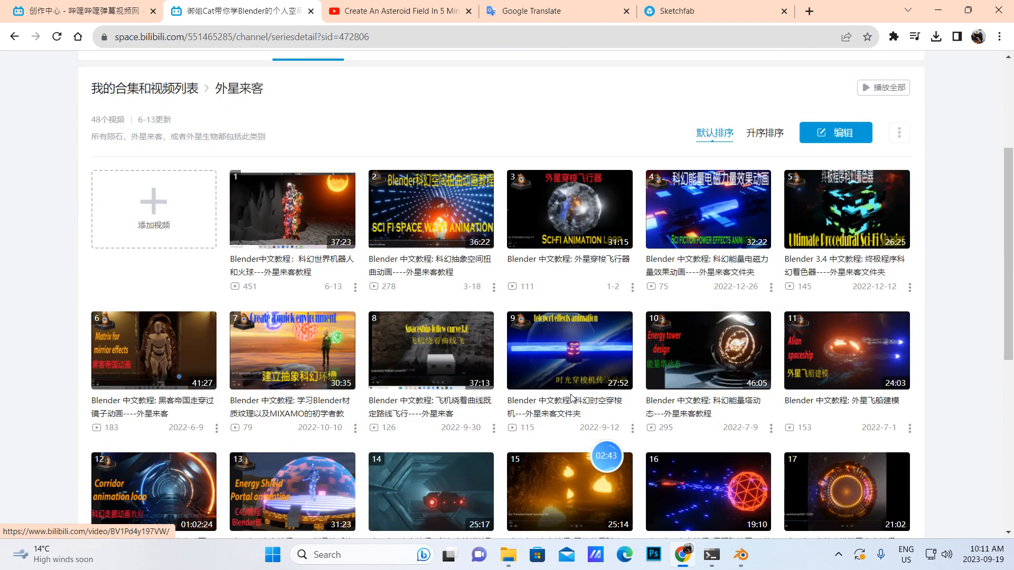
{"action": "scroll", "coordinate": [572, 397], "scroll_direction": "down", "scroll_amount": 3}
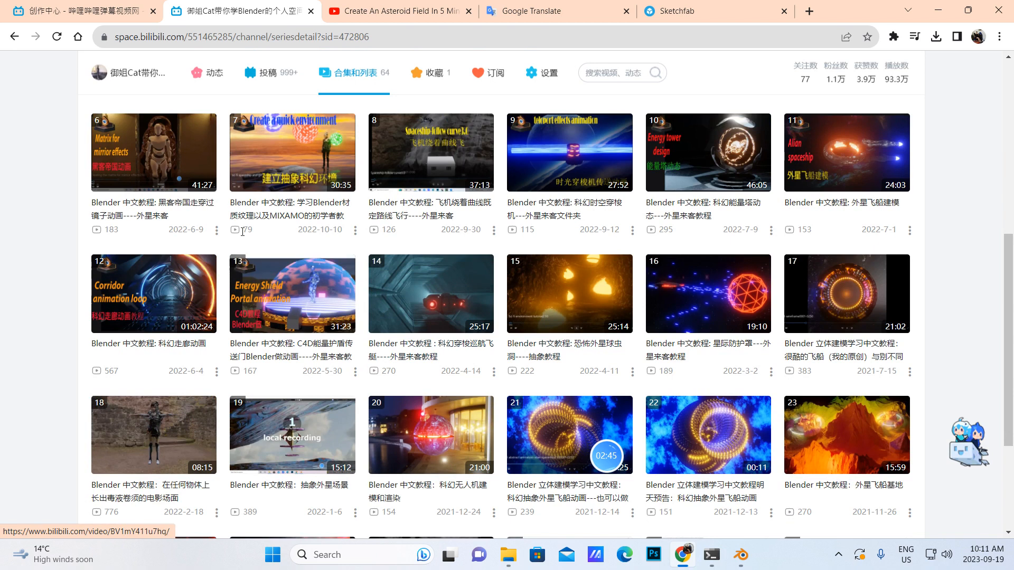
Step: Return to page 3 of the collections and examine the videos in the 星球类教程 list
{"action": "left_click", "coordinate": [14, 36]}
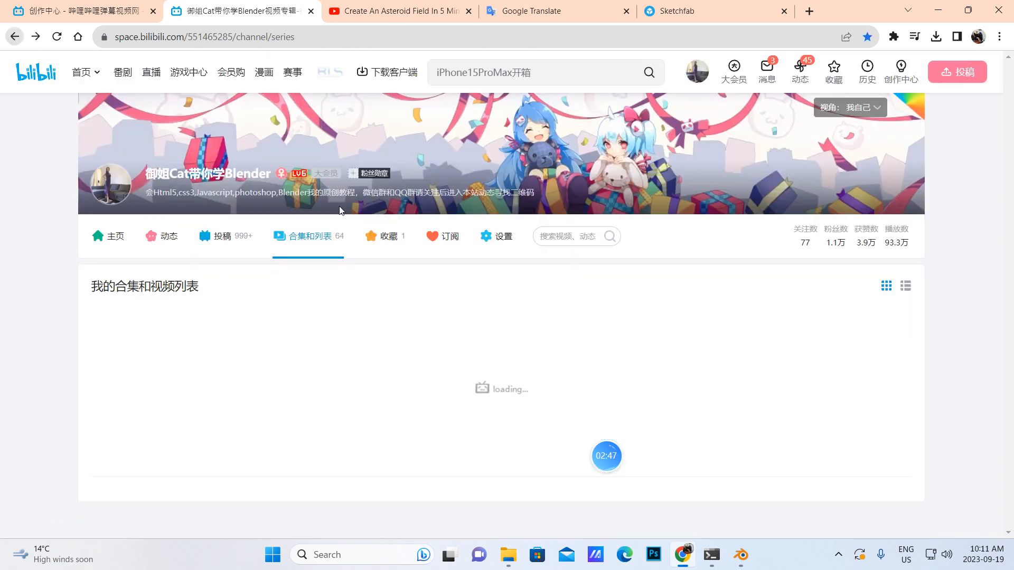
{"action": "scroll", "coordinate": [588, 428], "scroll_direction": "down", "scroll_amount": 3}
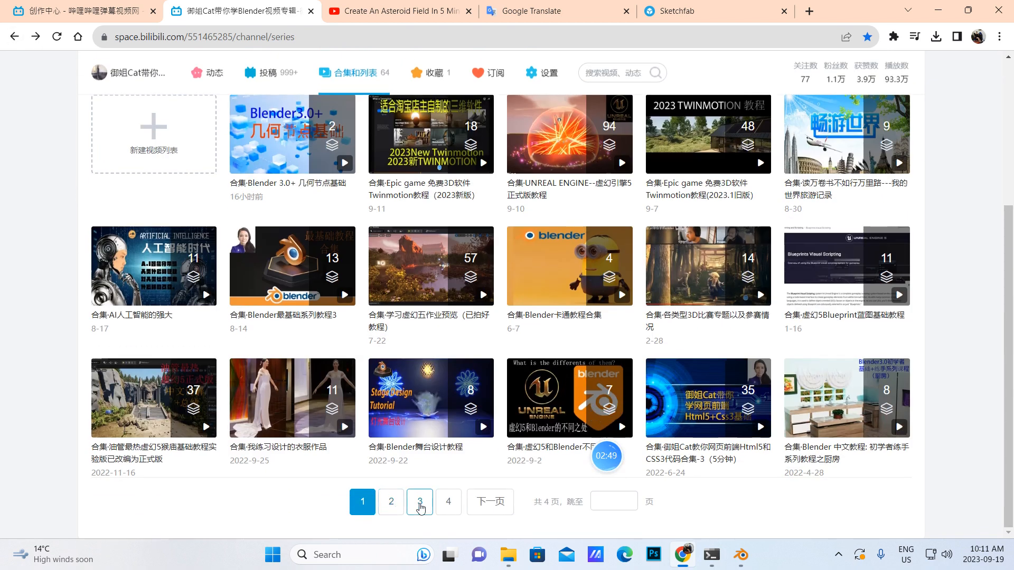
{"action": "left_click", "coordinate": [421, 506]}
{"action": "scroll", "coordinate": [438, 476], "scroll_direction": "down", "scroll_amount": 3}
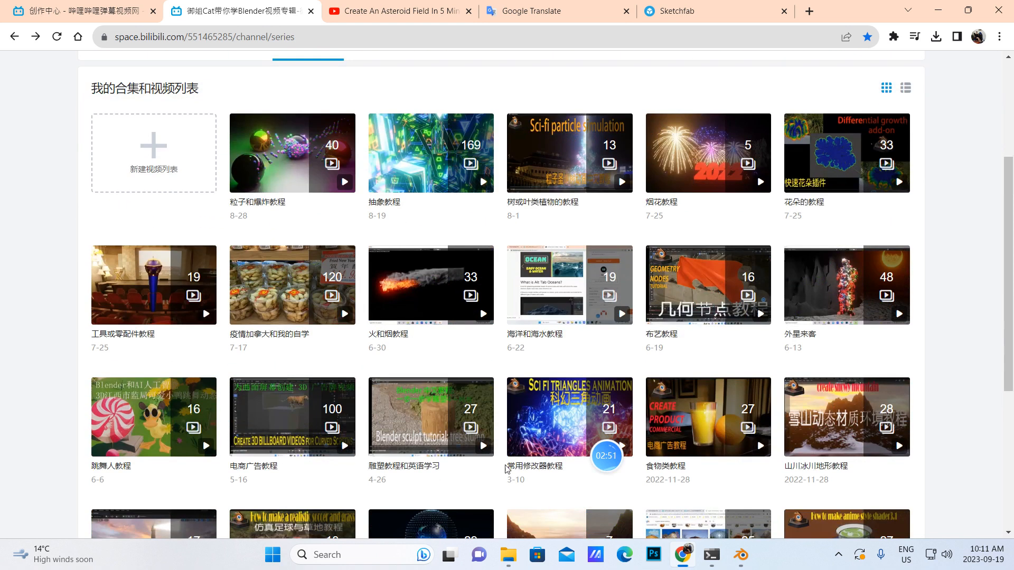
{"action": "scroll", "coordinate": [744, 413], "scroll_direction": "down", "scroll_amount": 4}
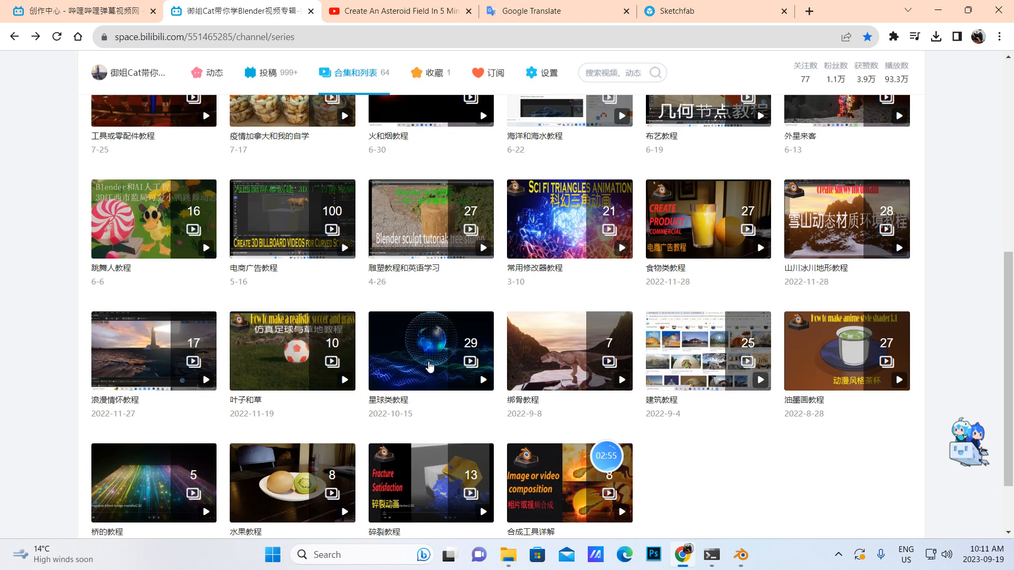
{"action": "left_click", "coordinate": [459, 372]}
{"action": "scroll", "coordinate": [454, 372], "scroll_direction": "down", "scroll_amount": 4}
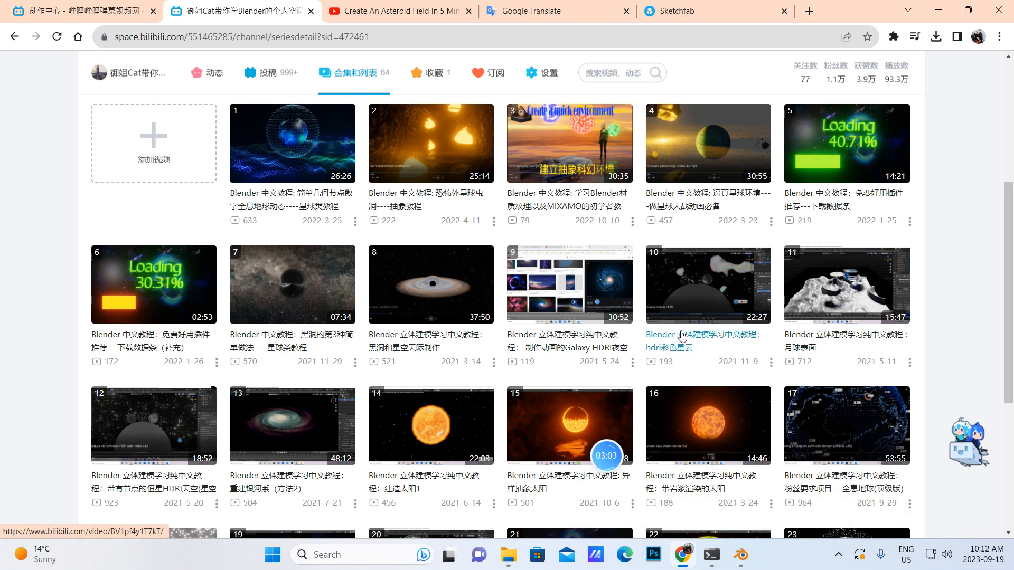
{"action": "scroll", "coordinate": [682, 336], "scroll_direction": "down", "scroll_amount": 3}
Step: Switch to the Blender window with the UV sphere and add a Displace modifier to it
{"action": "mouse_move", "coordinate": [741, 554]}
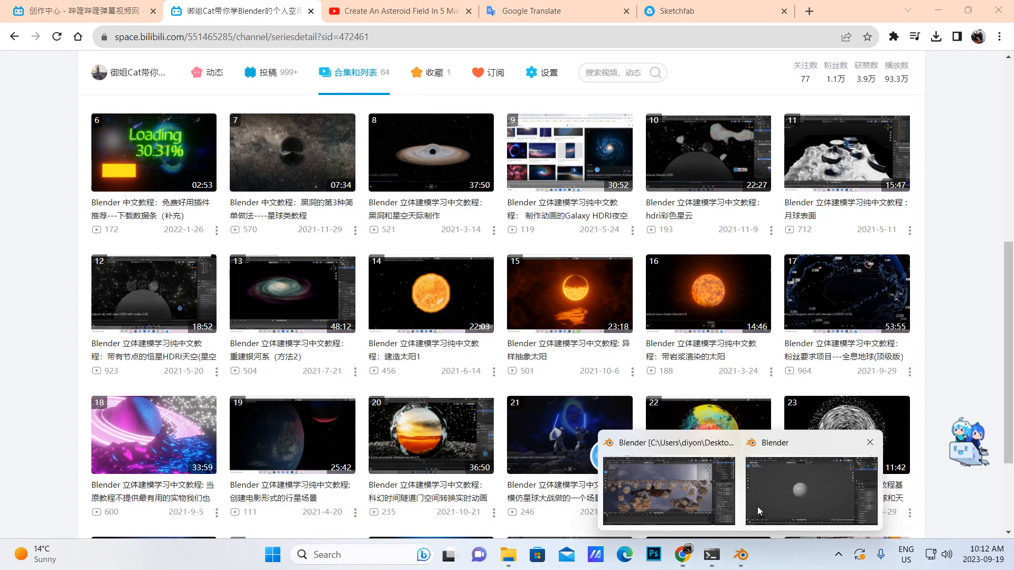
{"action": "left_click", "coordinate": [759, 512]}
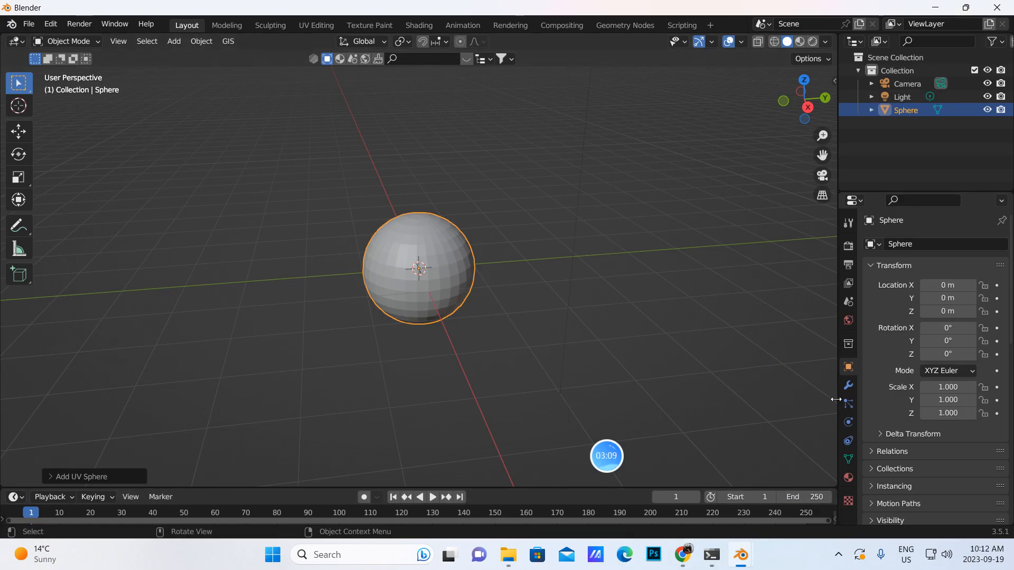
{"action": "left_click", "coordinate": [848, 386]}
{"action": "left_click", "coordinate": [884, 244]}
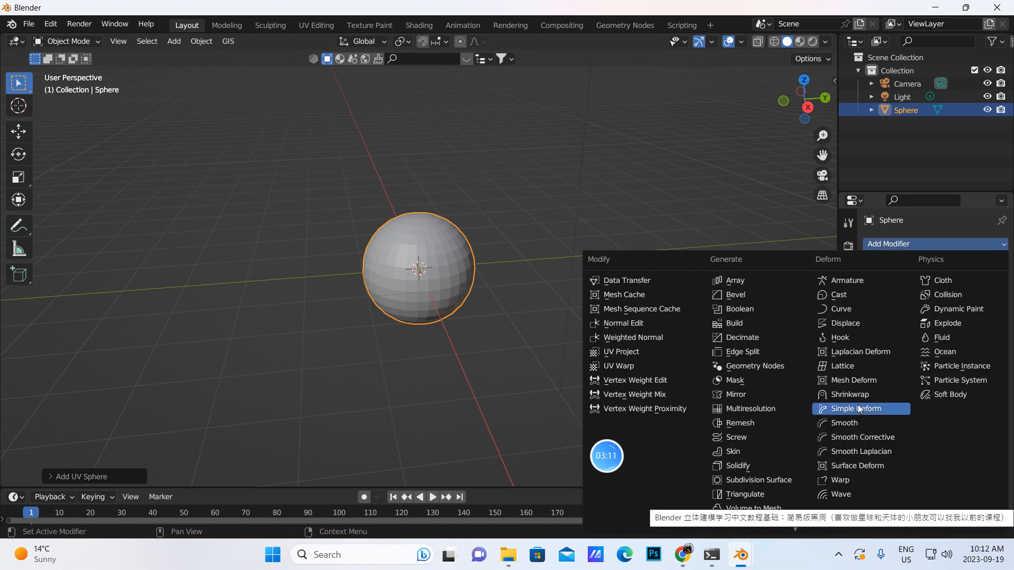
{"action": "left_click", "coordinate": [845, 323]}
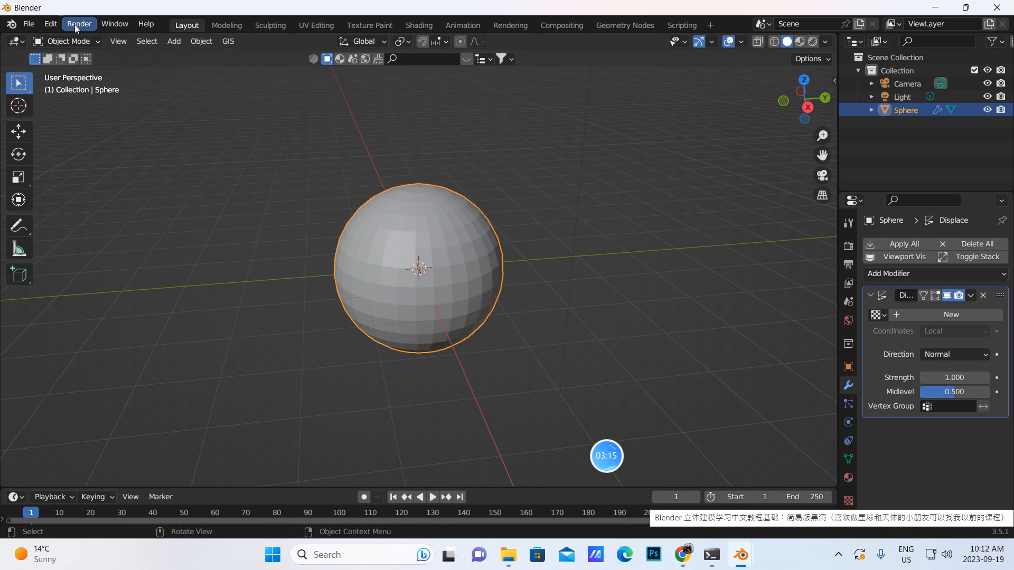
Step: Set the interface language to Simplified Chinese in the preferences
{"action": "left_click", "coordinate": [52, 23]}
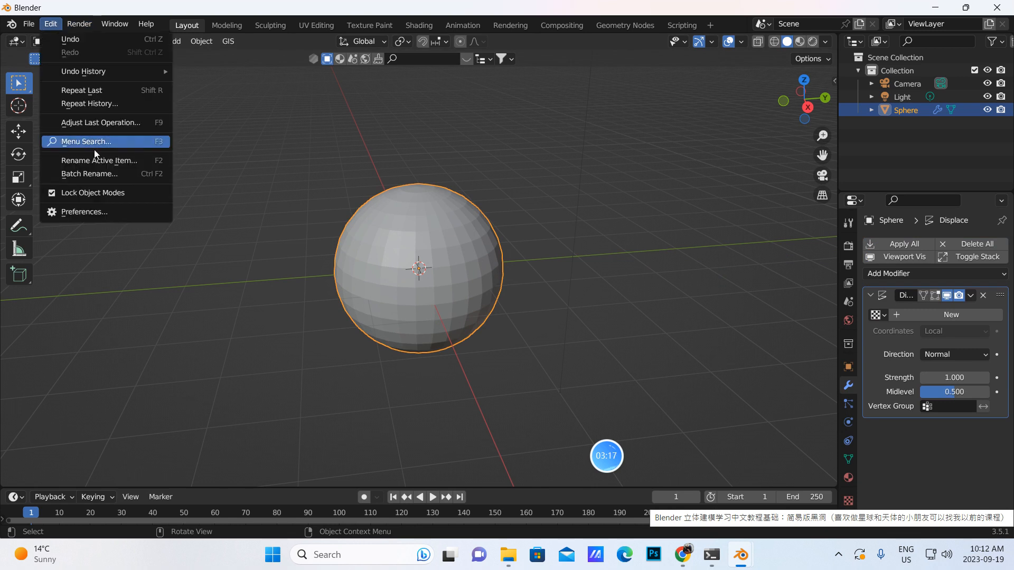
{"action": "left_click", "coordinate": [91, 211]}
{"action": "left_click", "coordinate": [58, 159]}
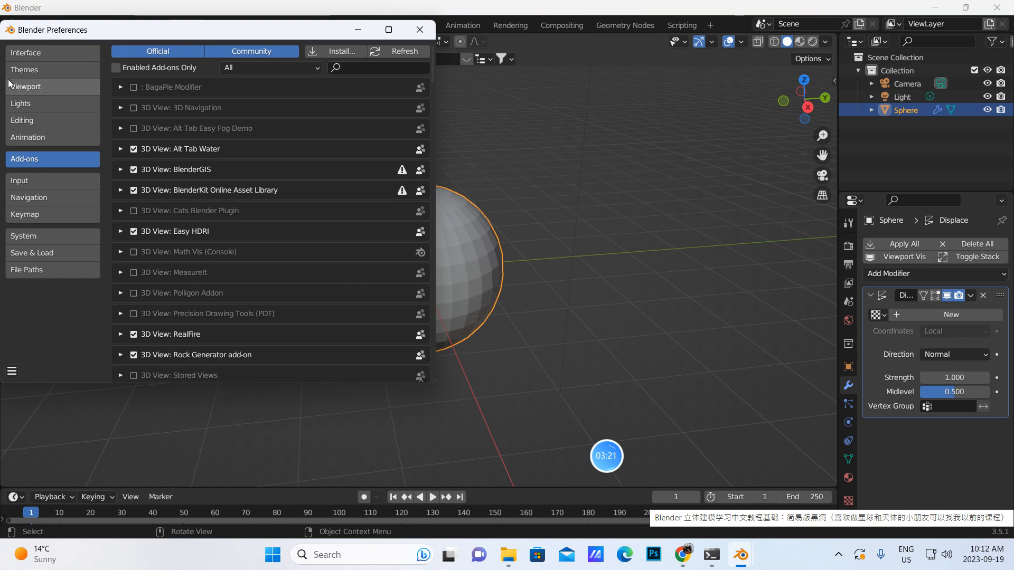
{"action": "left_click", "coordinate": [26, 53]}
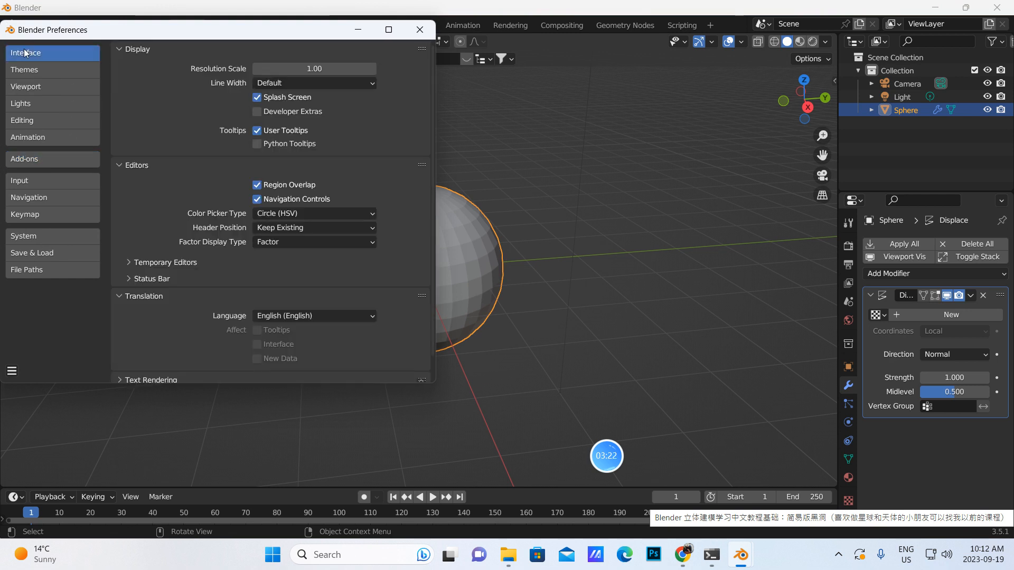
{"action": "left_click", "coordinate": [375, 317]}
{"action": "left_click", "coordinate": [88, 230]}
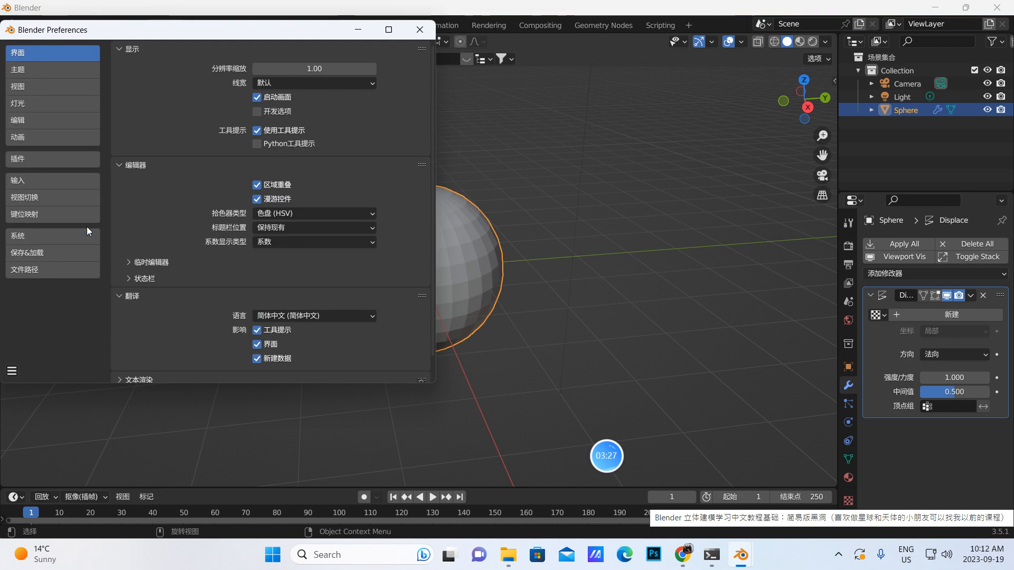
Step: Look up the Displace modifier's Chinese name in the modifier list, set the language back to English and close the preferences
{"action": "left_click", "coordinate": [914, 272]}
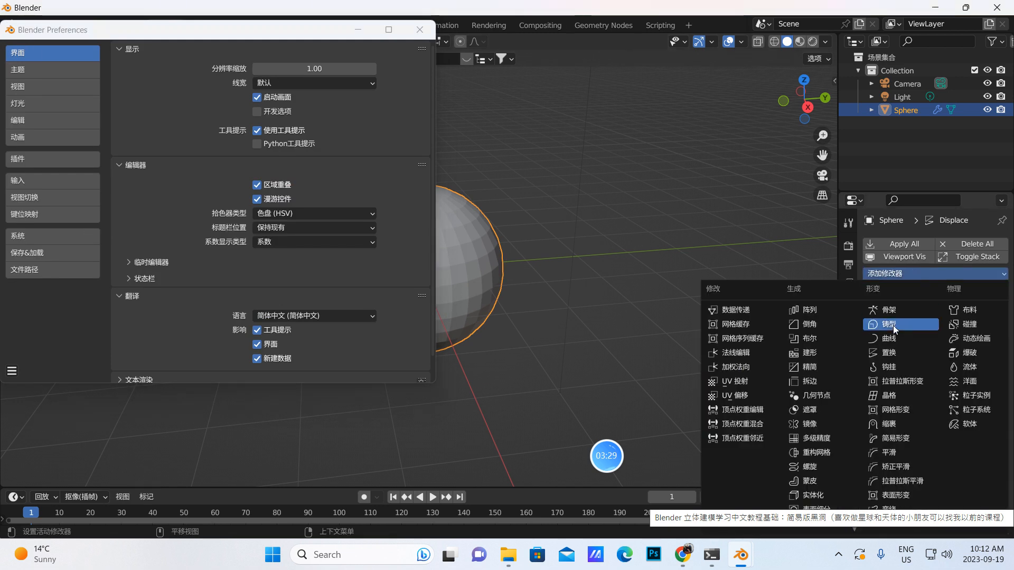
{"action": "left_click", "coordinate": [892, 353]}
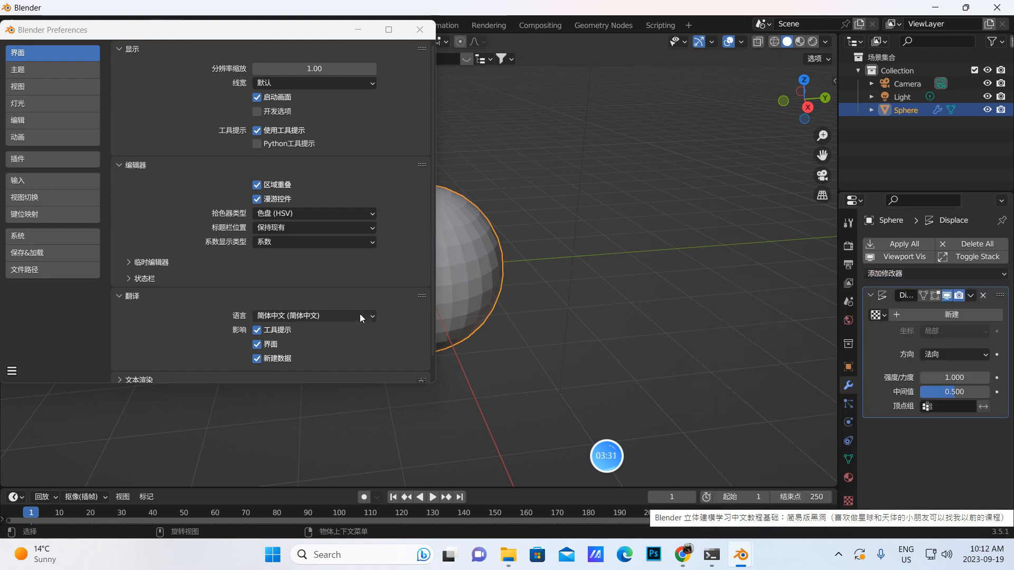
{"action": "left_click", "coordinate": [370, 318]}
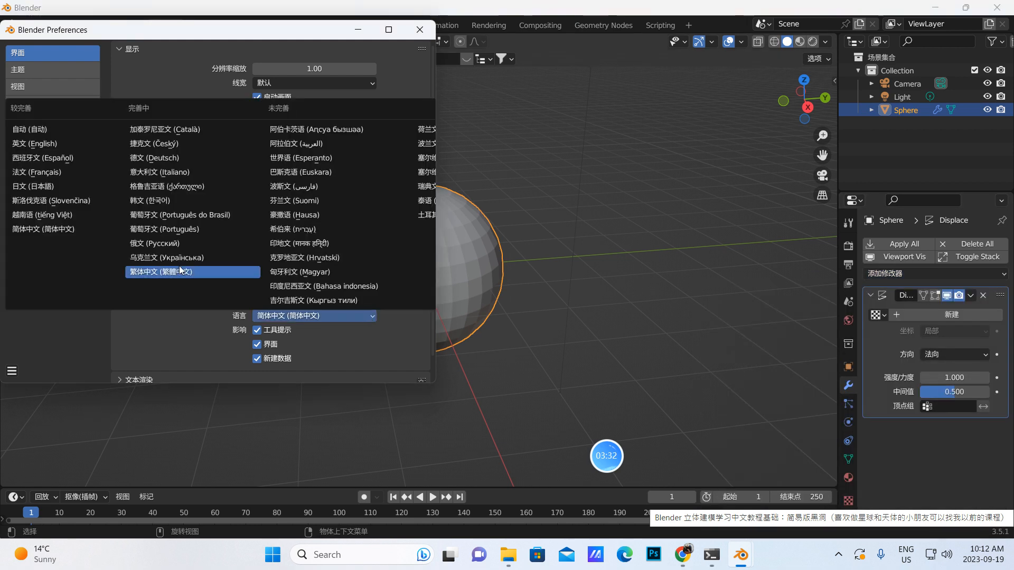
{"action": "left_click", "coordinate": [34, 143]}
{"action": "left_click", "coordinate": [422, 31]}
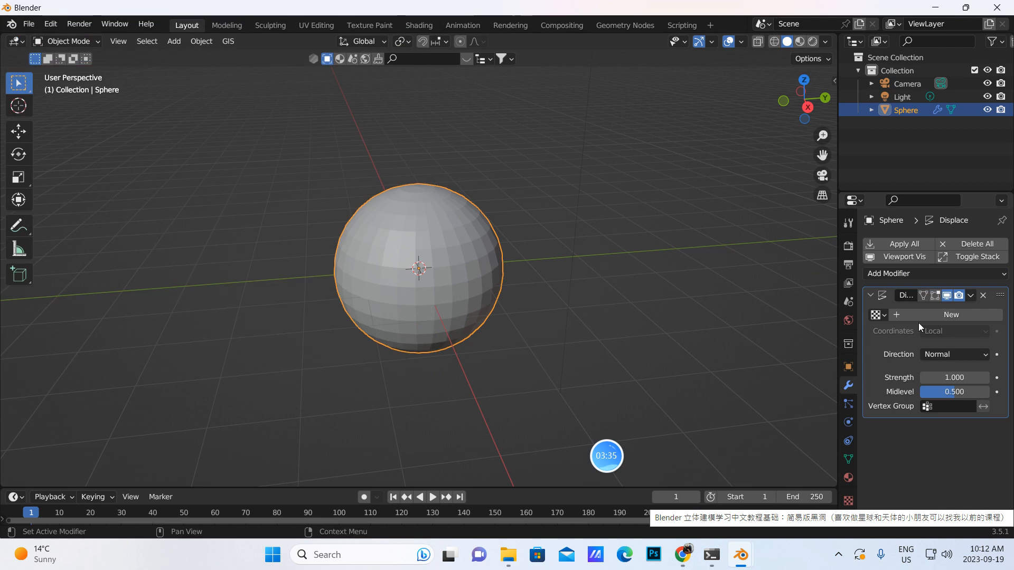
Step: Create a new texture for the sphere's Displace modifier and set its Midlevel to 0
{"action": "left_click", "coordinate": [930, 315]}
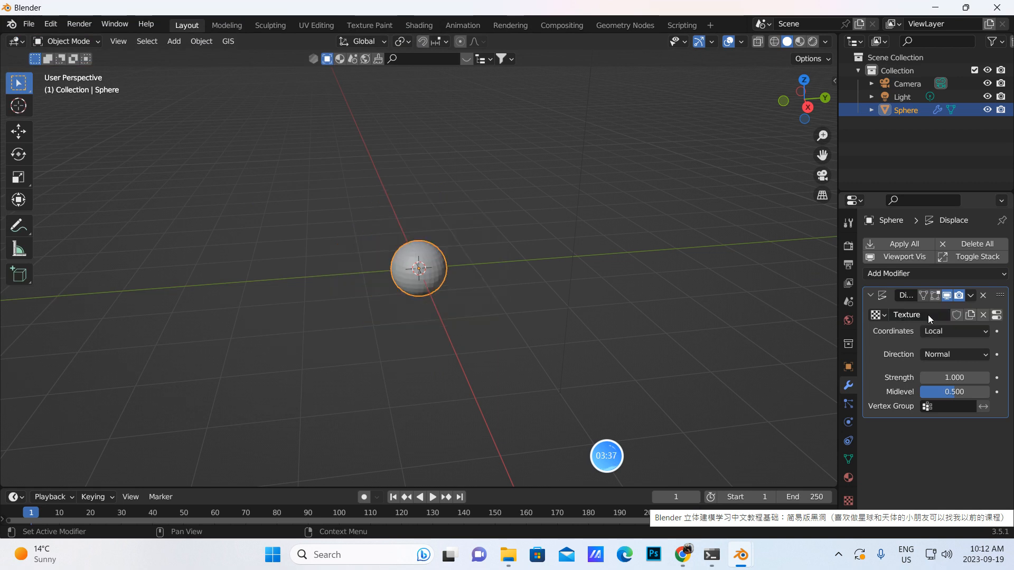
{"action": "left_click", "coordinate": [945, 394]}
{"action": "key", "text": "BackSpace"}
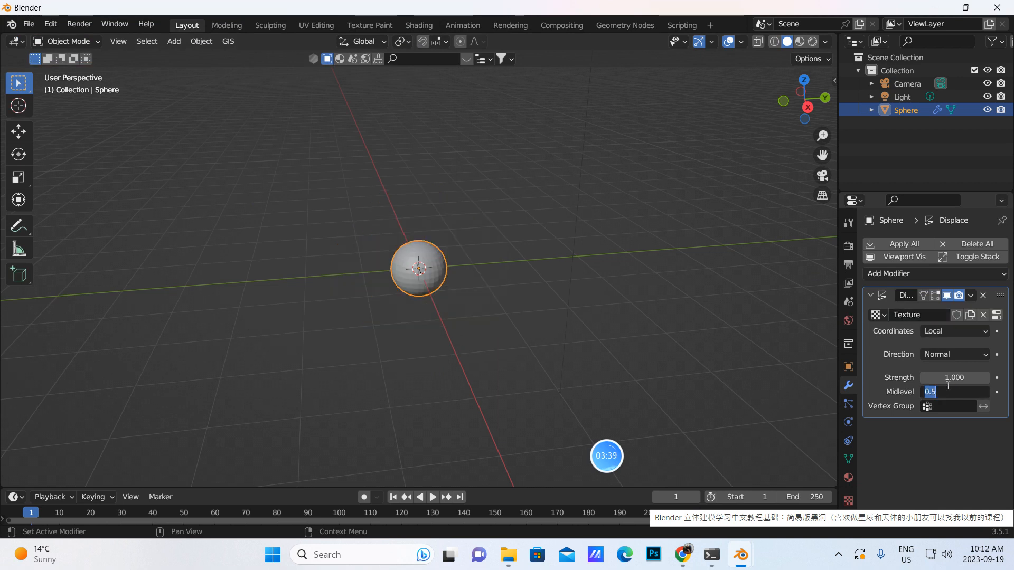
{"action": "type", "text": "0"}
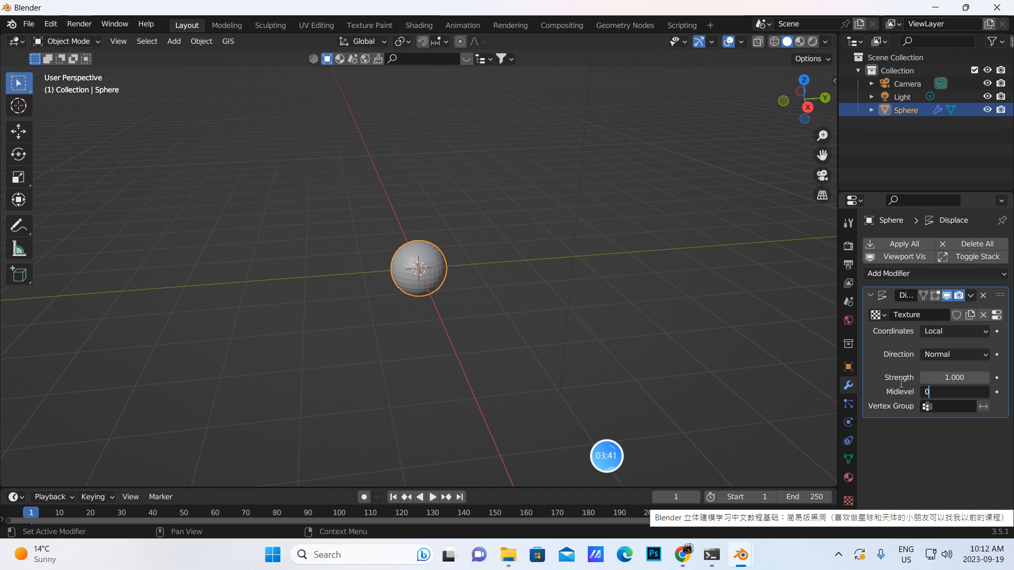
{"action": "key", "text": "Return"}
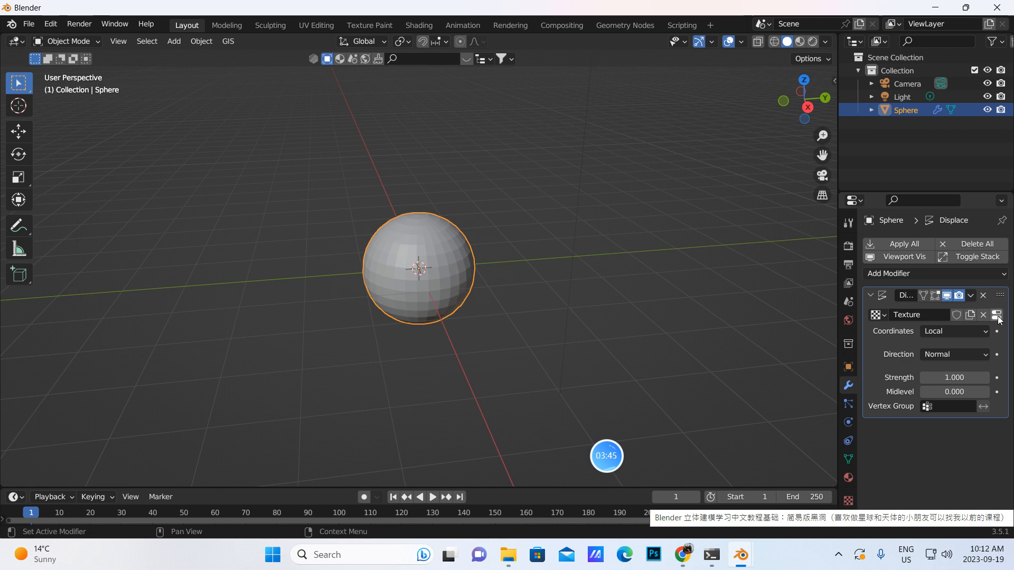
Step: Open the displacement texture's settings and set the texture type to Voronoi
{"action": "left_click", "coordinate": [849, 499]}
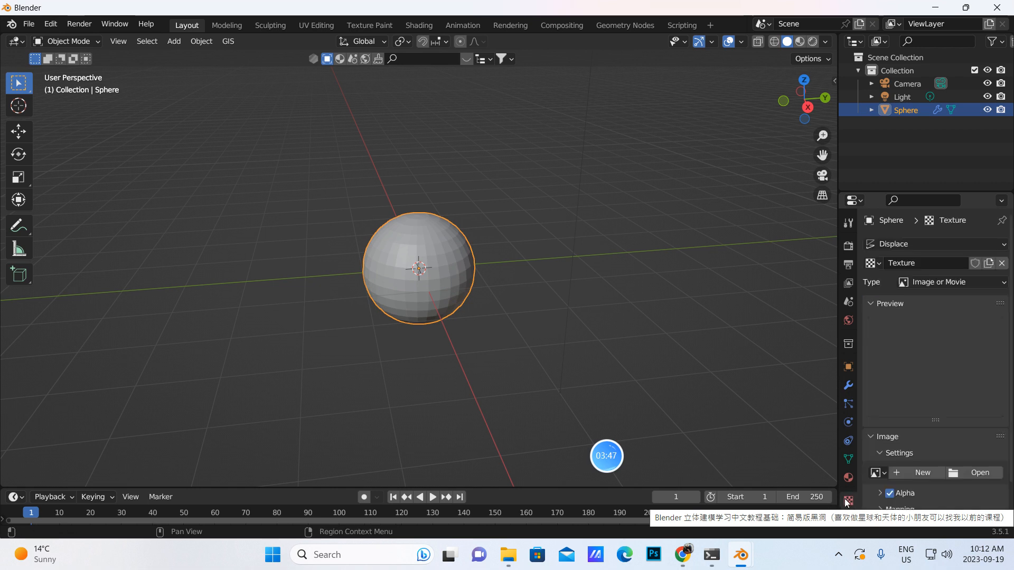
{"action": "left_click", "coordinate": [956, 284]}
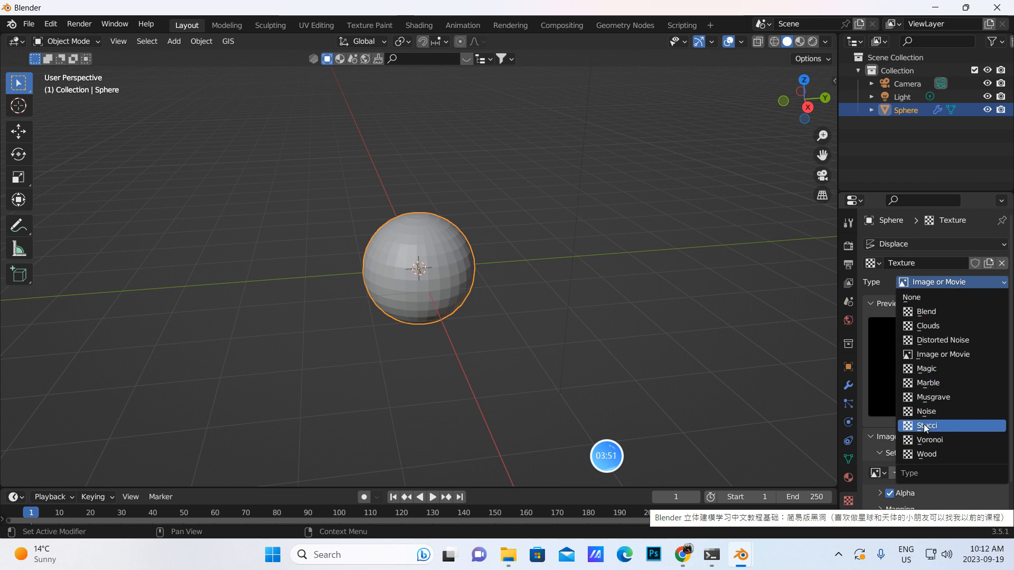
{"action": "left_click", "coordinate": [929, 440]}
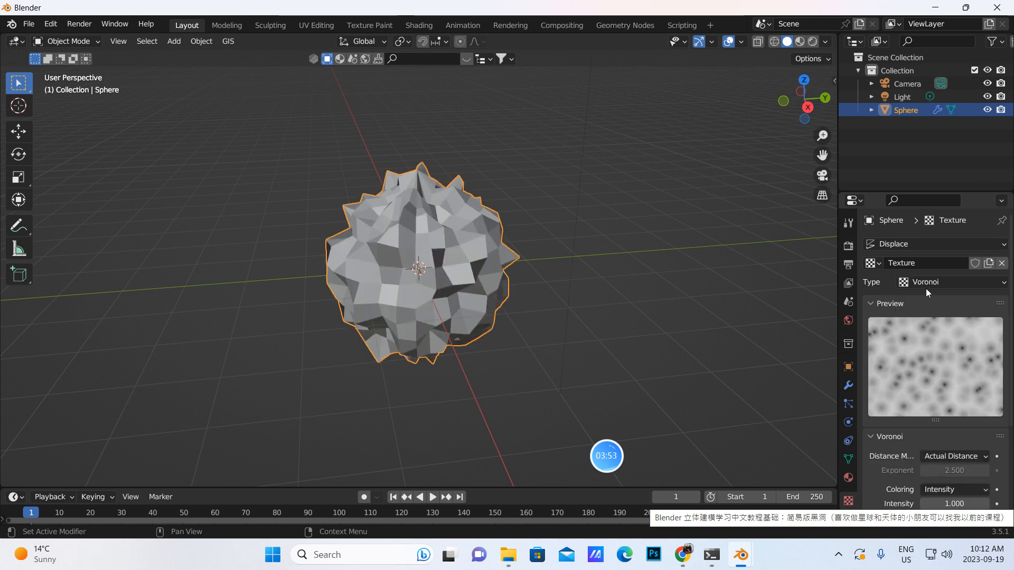
Step: Set the Voronoi displacement texture's intensity to 0.6 and its size to 0.23
{"action": "scroll", "coordinate": [945, 435], "scroll_direction": "down", "scroll_amount": 4}
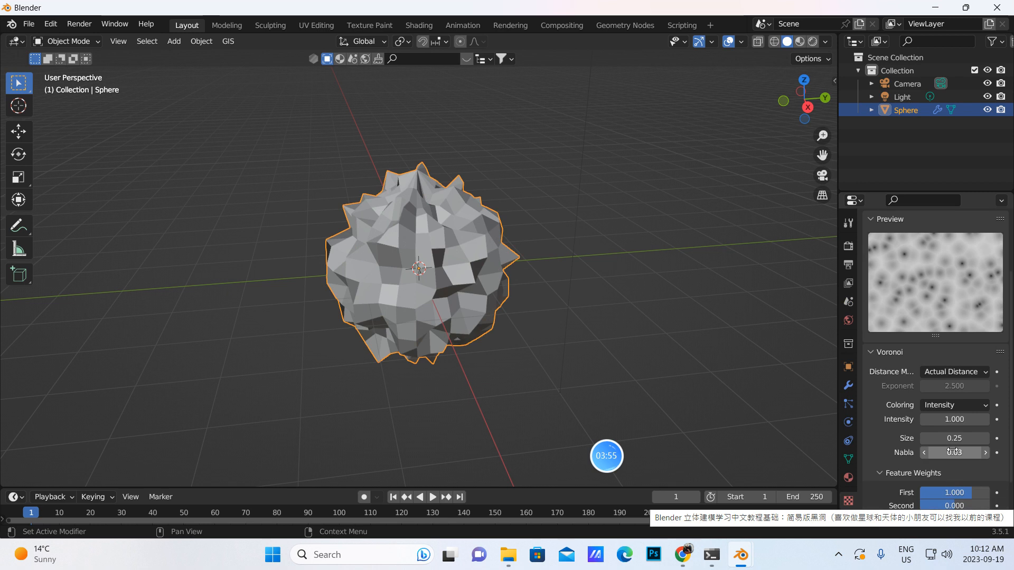
{"action": "left_click", "coordinate": [952, 419]}
{"action": "key", "text": "BackSpace"}
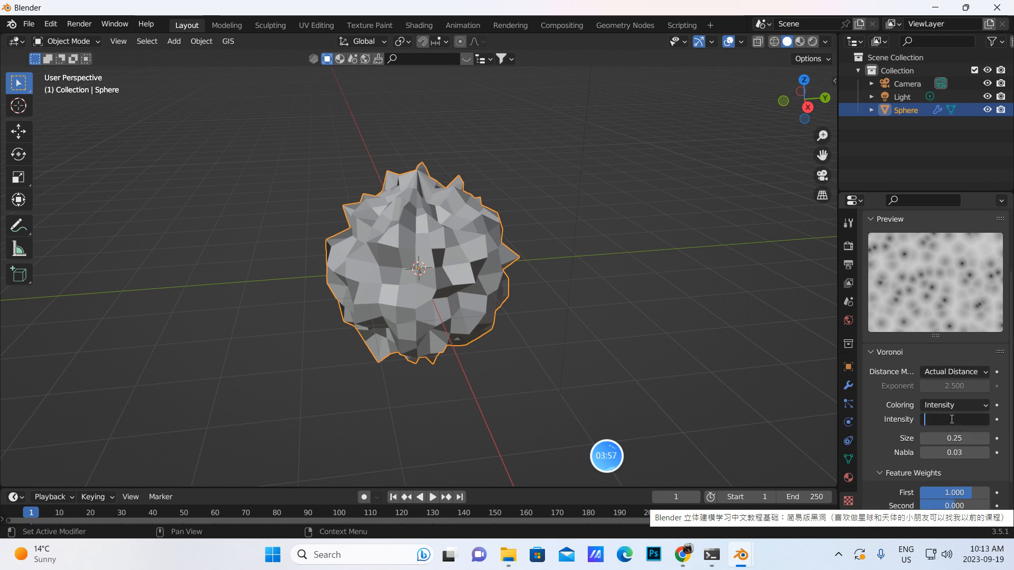
{"action": "type", "text": "0.6"}
{"action": "key", "text": "Return"}
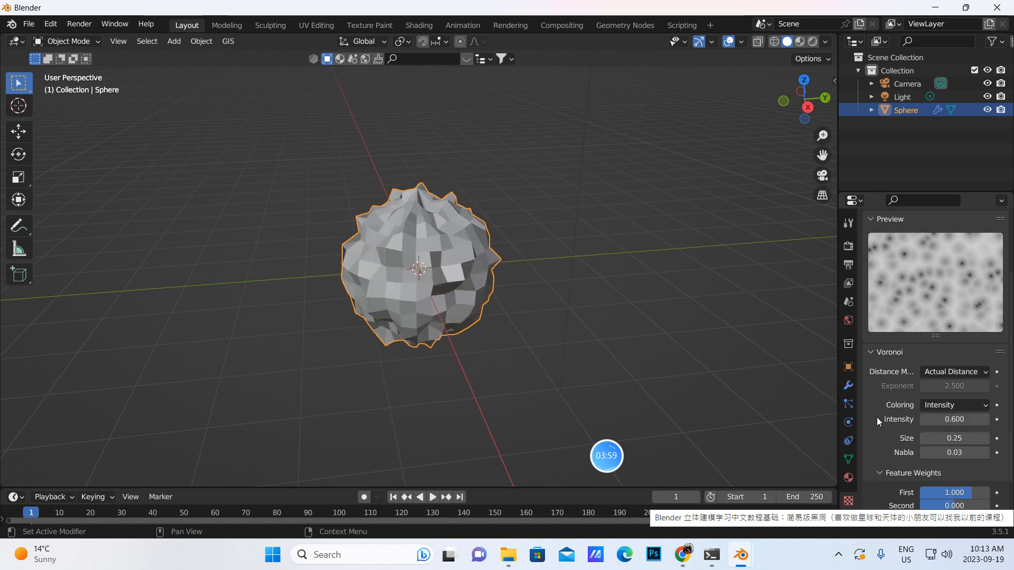
{"action": "left_click", "coordinate": [948, 438]}
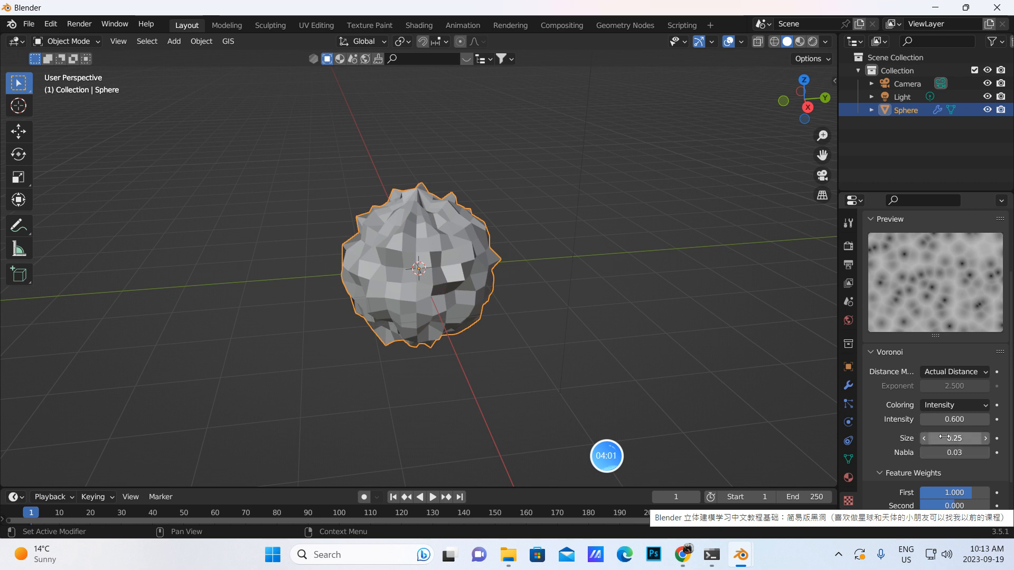
{"action": "key", "text": "BackSpace"}
{"action": "type", "text": "0"}
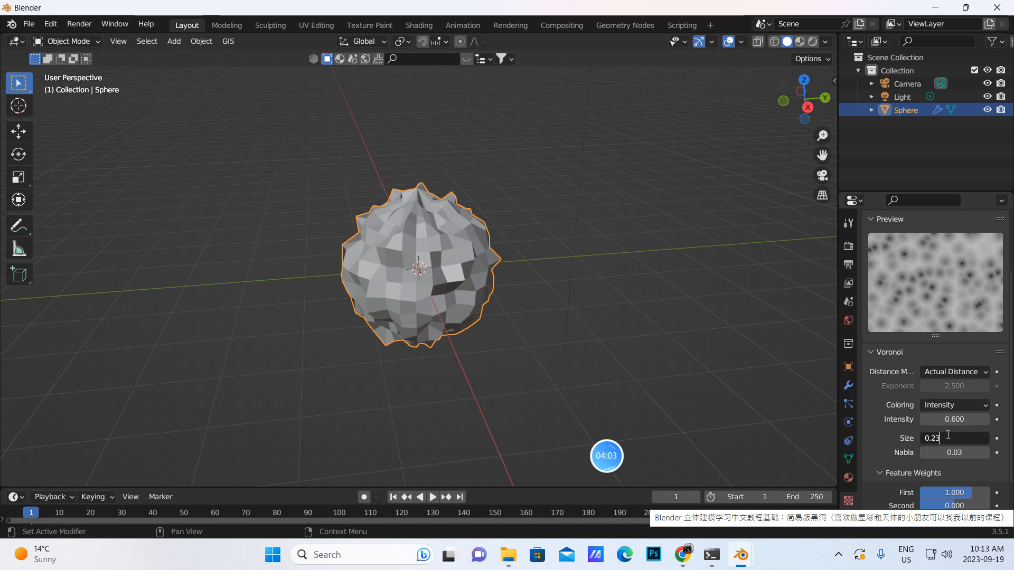
{"action": "key", "text": "Return"}
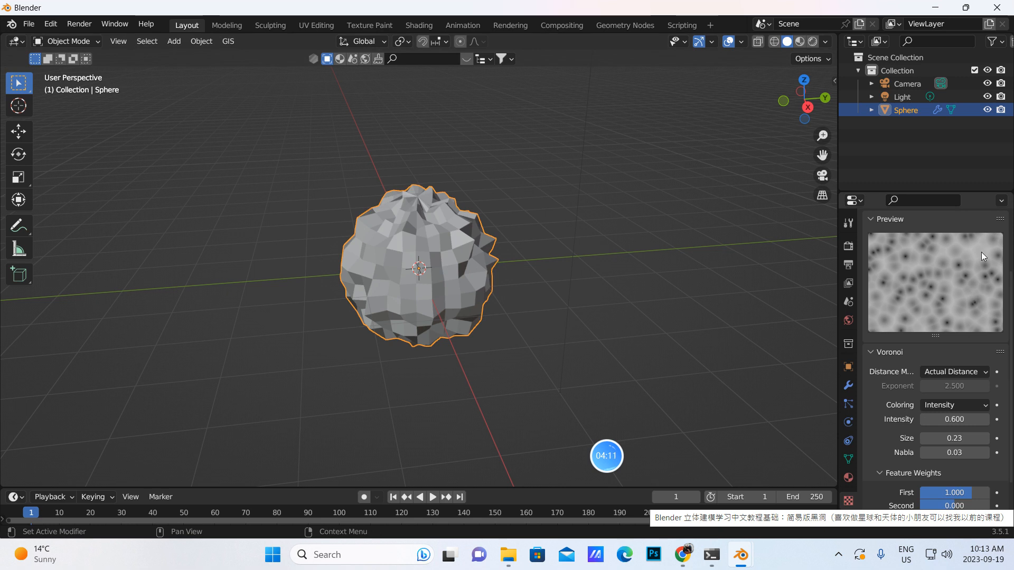
{"action": "scroll", "coordinate": [974, 277], "scroll_direction": "up", "scroll_amount": 3}
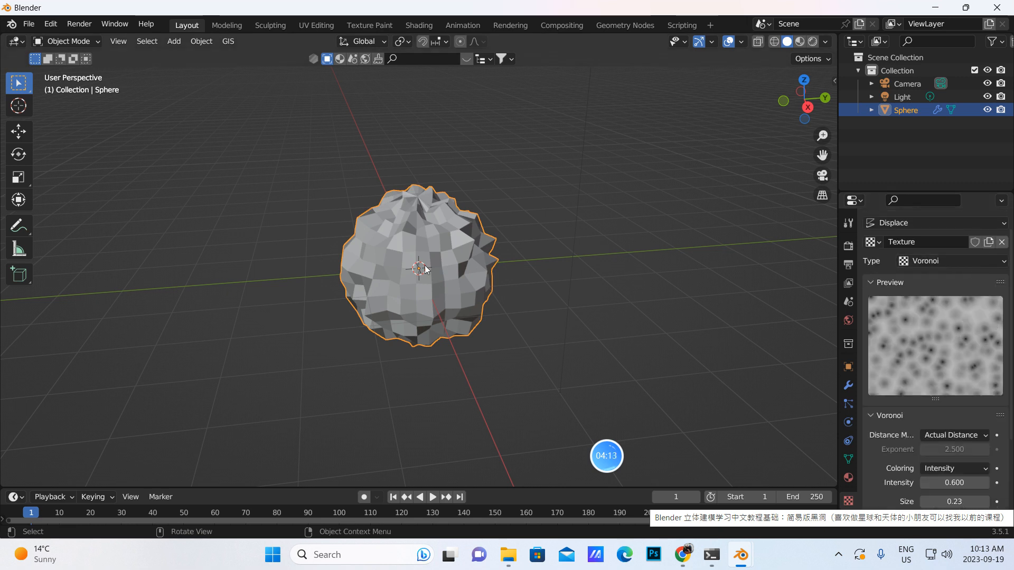
Step: Add a Subdivision Surface modifier to the sphere with viewport and render levels both set to 3
{"action": "left_click", "coordinate": [848, 386]}
{"action": "left_click", "coordinate": [899, 275]}
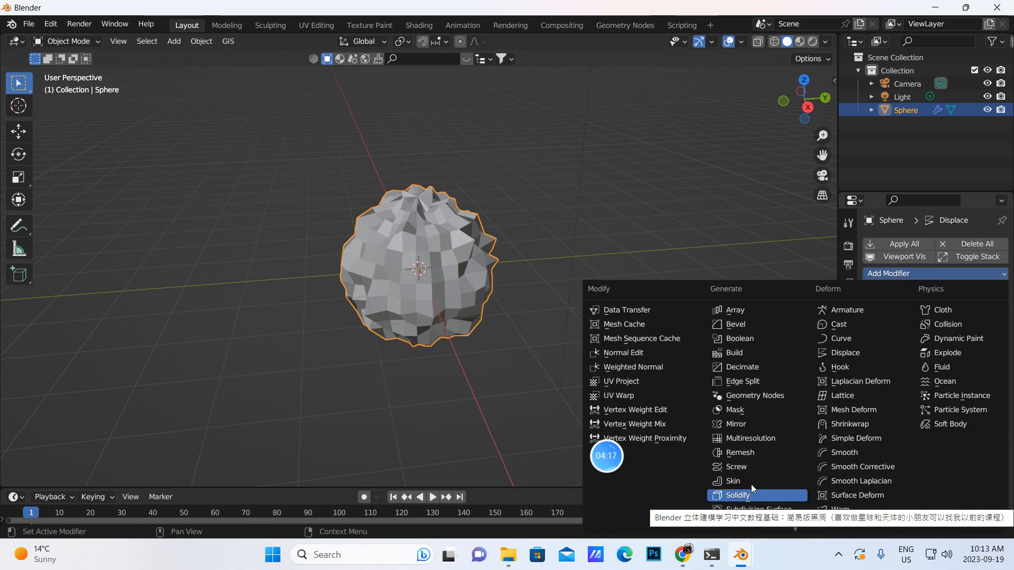
{"action": "scroll", "coordinate": [751, 484], "scroll_direction": "down", "scroll_amount": 3}
{"action": "left_click", "coordinate": [755, 465]}
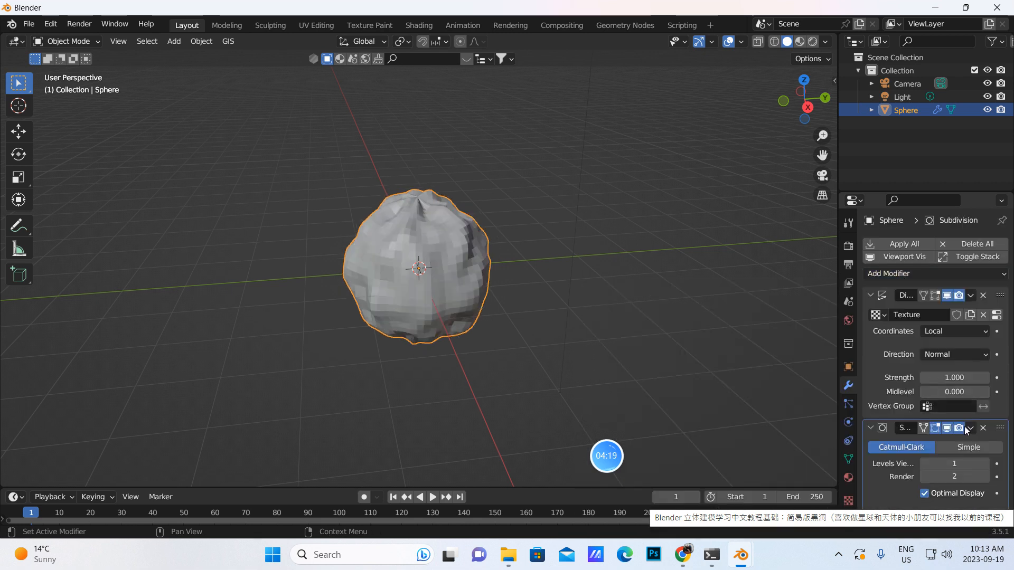
{"action": "left_click", "coordinate": [987, 466]}
{"action": "left_click", "coordinate": [987, 464]}
{"action": "left_click", "coordinate": [987, 477]}
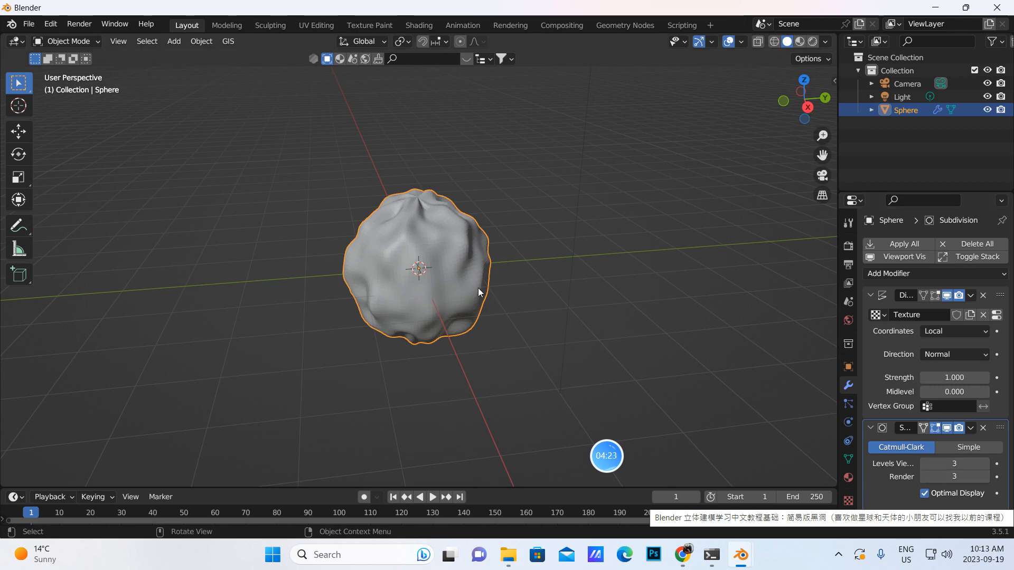
{"action": "scroll", "coordinate": [479, 291], "scroll_direction": "down", "scroll_amount": 3}
{"action": "mouse_move", "coordinate": [436, 281]}
{"action": "middle_mouse_down"}
{"action": "mouse_move", "coordinate": [447, 297]}
{"action": "mouse_move", "coordinate": [422, 289]}
{"action": "middle_mouse_up"}
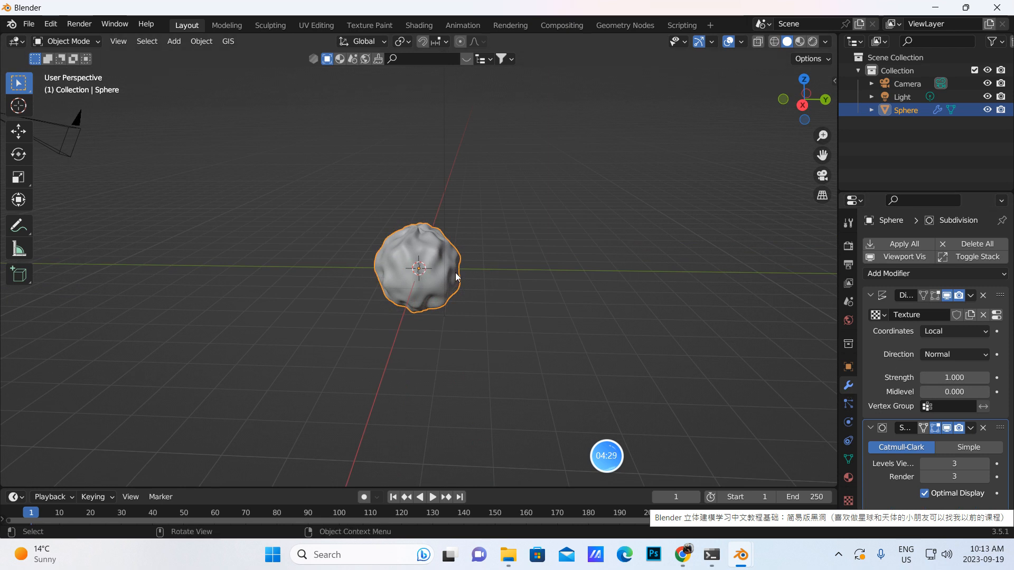
Step: Set the render engine to Cycles with GPU Compute as the device
{"action": "left_click", "coordinate": [848, 246]}
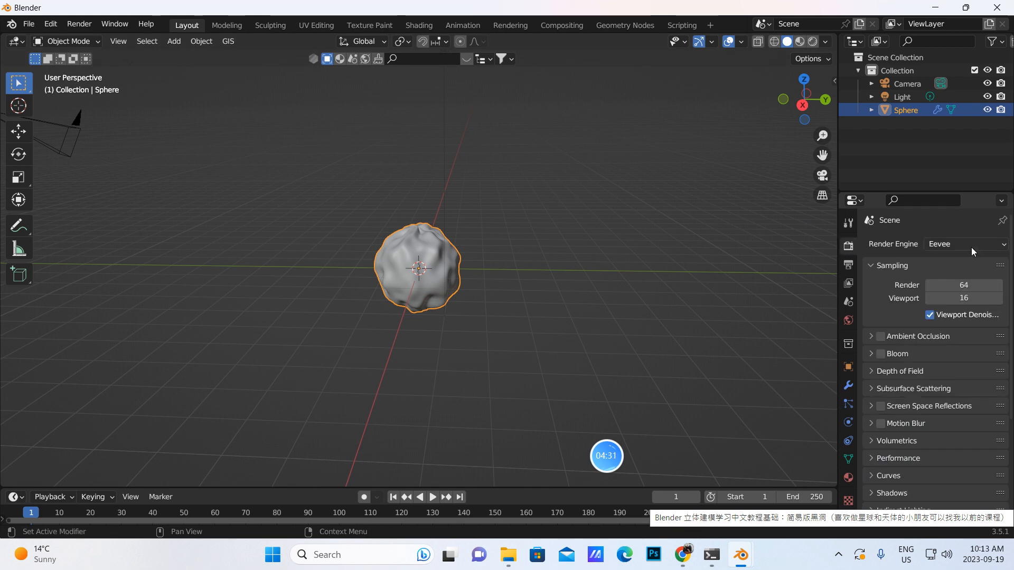
{"action": "left_click", "coordinate": [1003, 245]}
{"action": "left_click", "coordinate": [950, 289]}
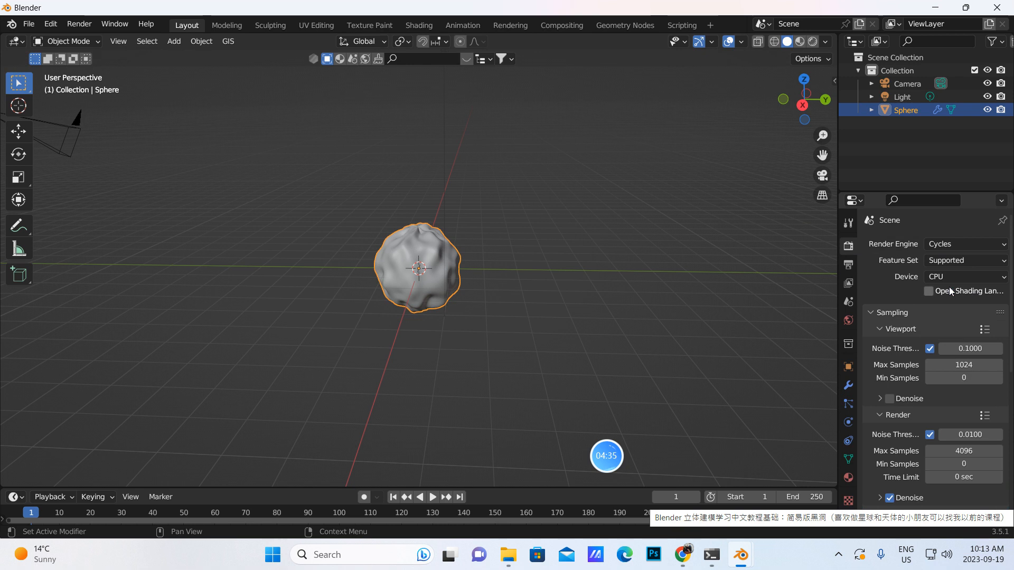
{"action": "left_click", "coordinate": [995, 283]}
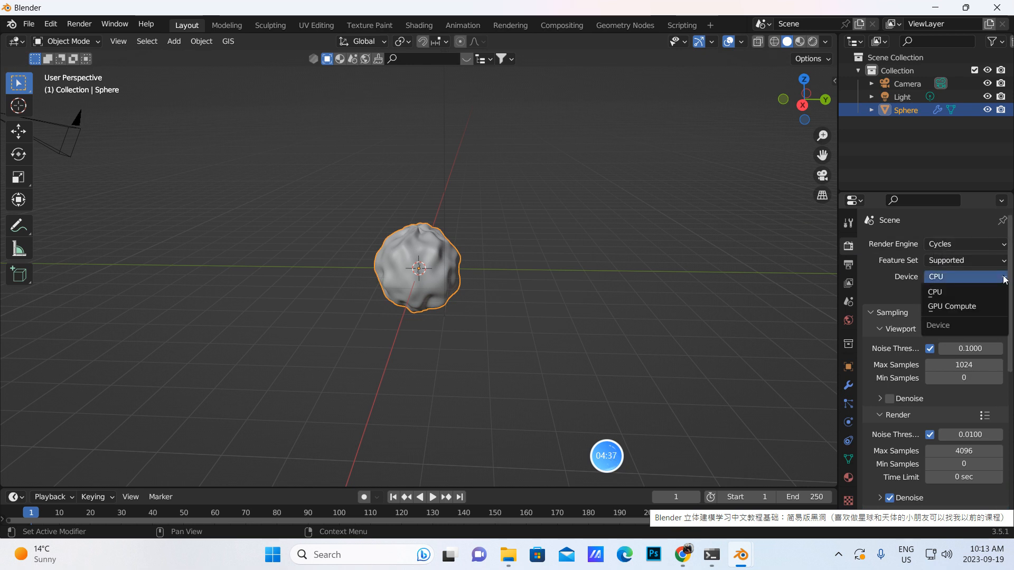
{"action": "left_click", "coordinate": [963, 306]}
Step: Set the final render's noise threshold to 0.5 and its maximum samples to 128
{"action": "left_click", "coordinate": [957, 419]}
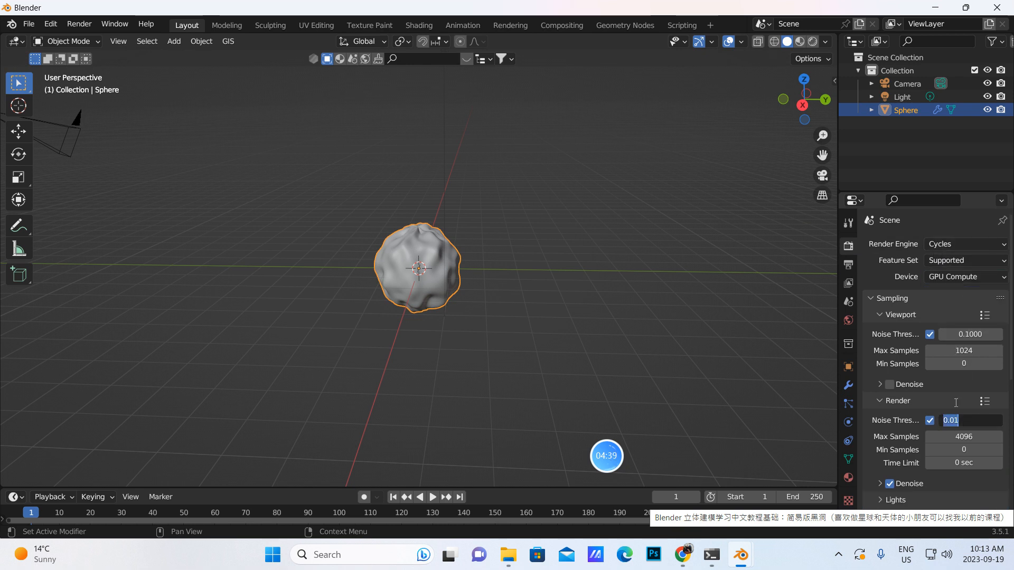
{"action": "type", "text": "0.5"}
{"action": "left_click", "coordinate": [963, 438]}
{"action": "type", "text": "12"}
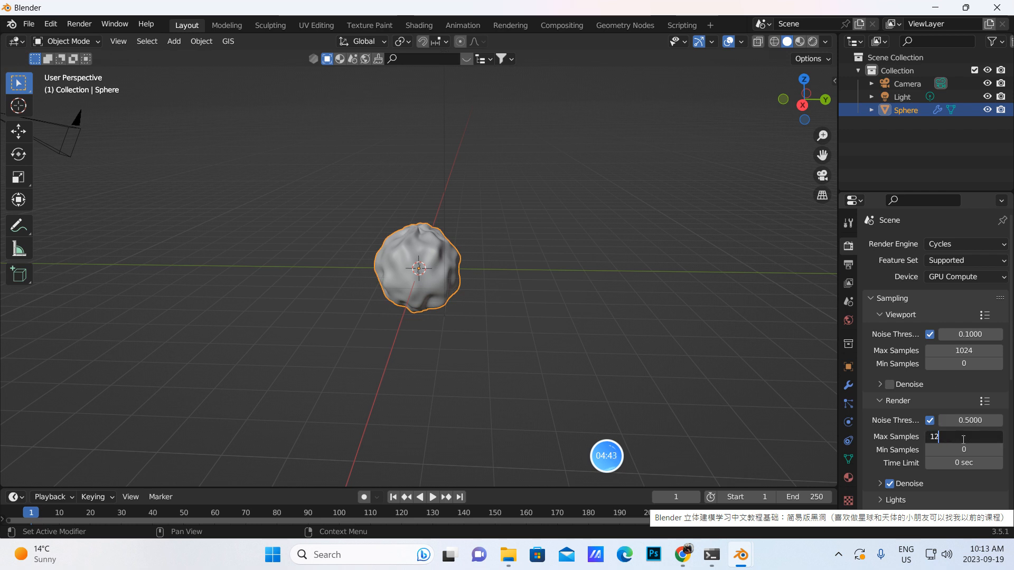
{"action": "type", "text": "8"}
{"action": "key", "text": "Return"}
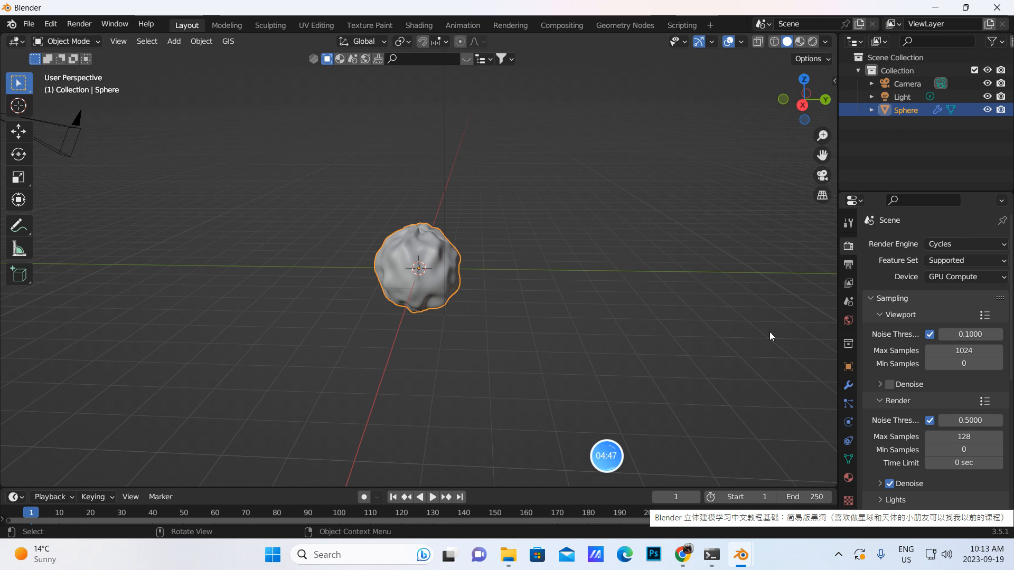
Step: Create a new material for the sphere
{"action": "left_click", "coordinate": [848, 477]}
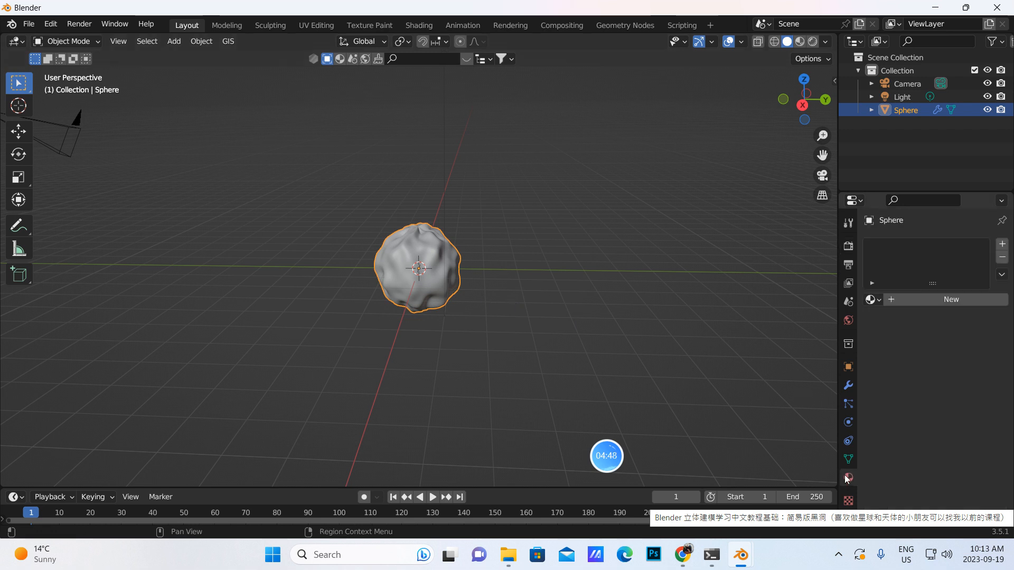
{"action": "left_click", "coordinate": [918, 301]}
Step: Look through the new material's properties, including its displacement, surface and volume settings
{"action": "scroll", "coordinate": [961, 382], "scroll_direction": "down", "scroll_amount": 6}
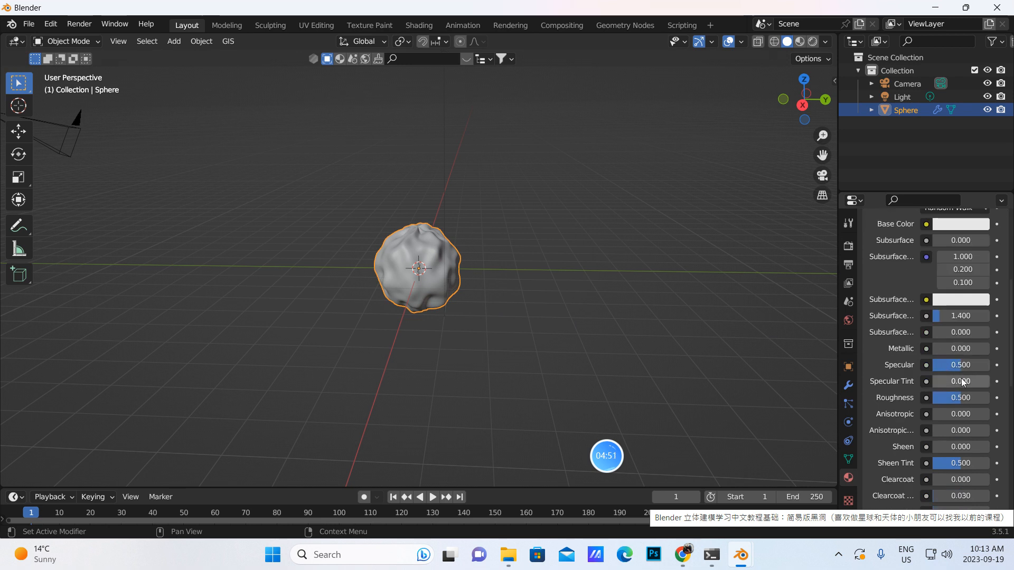
{"action": "scroll", "coordinate": [950, 373], "scroll_direction": "down", "scroll_amount": 15}
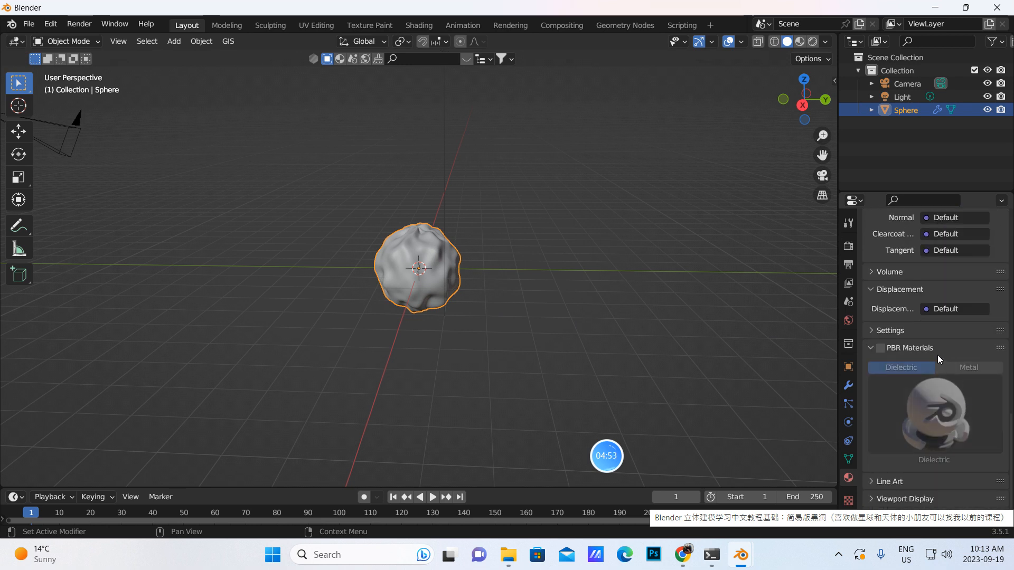
{"action": "left_click", "coordinate": [891, 331]}
{"action": "scroll", "coordinate": [929, 359], "scroll_direction": "down", "scroll_amount": 3}
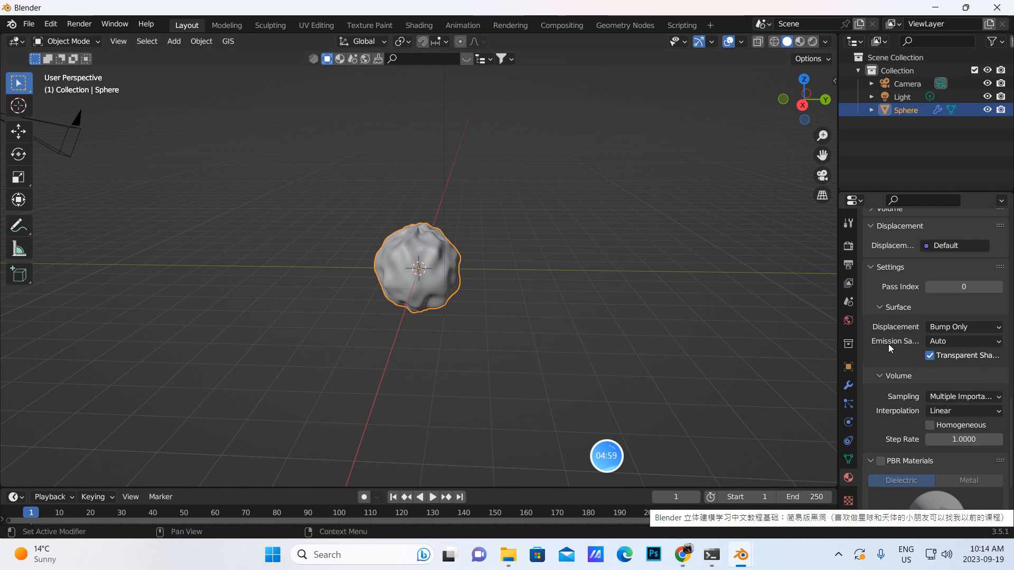
{"action": "left_click", "coordinate": [889, 310]}
{"action": "scroll", "coordinate": [943, 393], "scroll_direction": "down", "scroll_amount": 3}
{"action": "scroll", "coordinate": [940, 381], "scroll_direction": "up", "scroll_amount": 4}
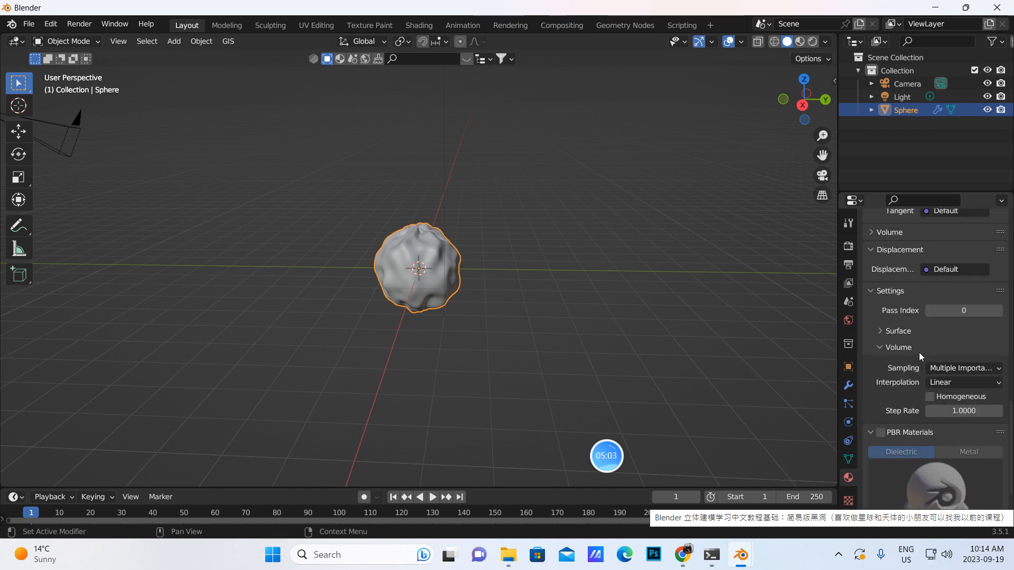
{"action": "left_click", "coordinate": [882, 347]}
{"action": "scroll", "coordinate": [880, 286], "scroll_direction": "up", "scroll_amount": 4}
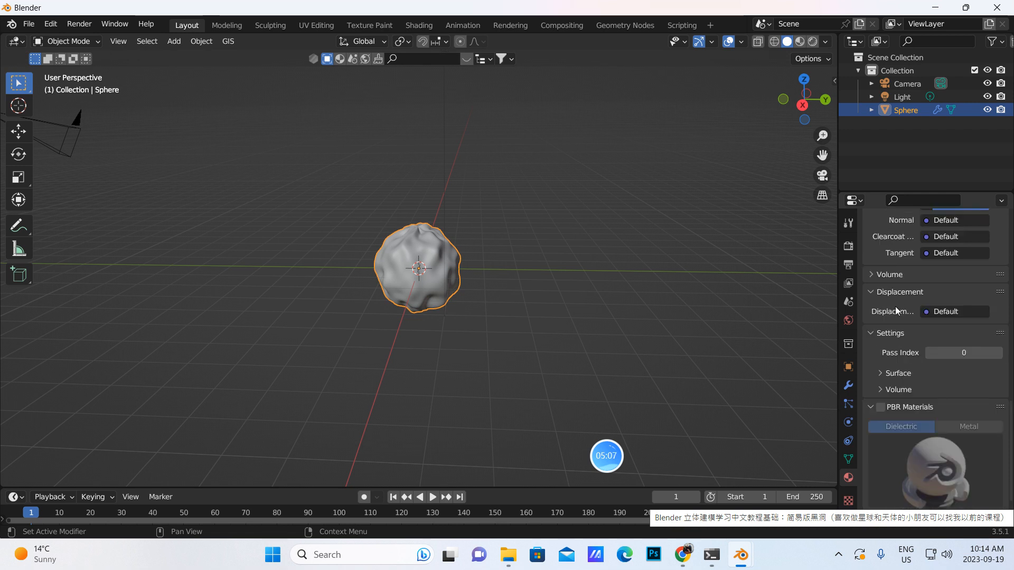
Step: Switch to the Shading workspace and save the file as asteroid.blend in the Downloads folder
{"action": "left_click", "coordinate": [420, 27]}
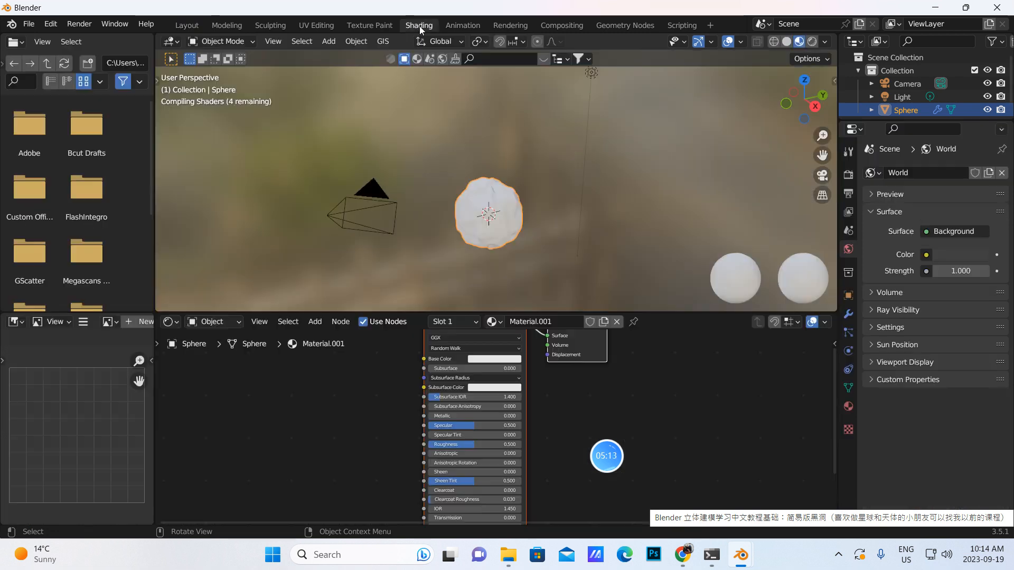
{"action": "left_click", "coordinate": [27, 24]}
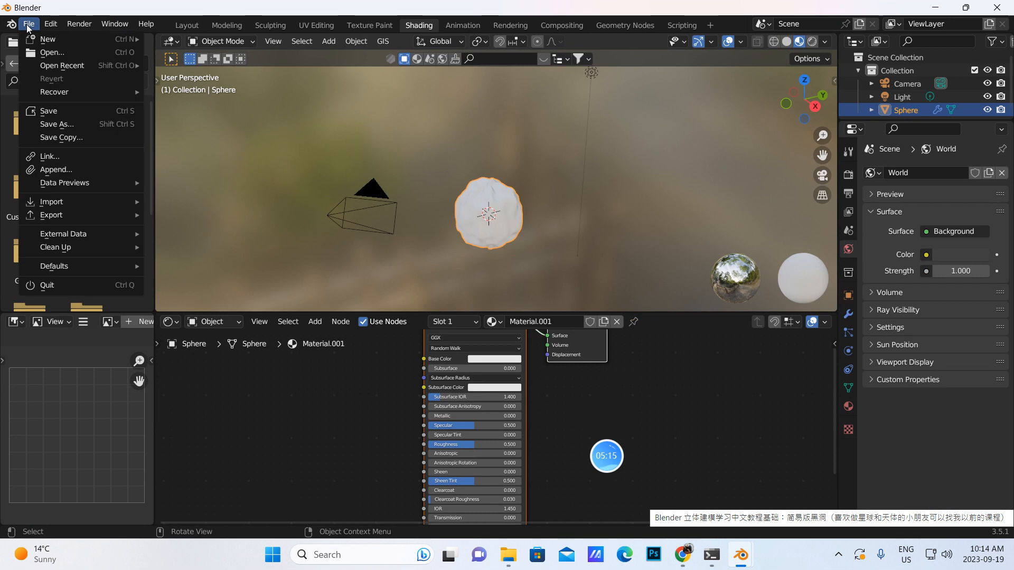
{"action": "left_click", "coordinate": [47, 112]}
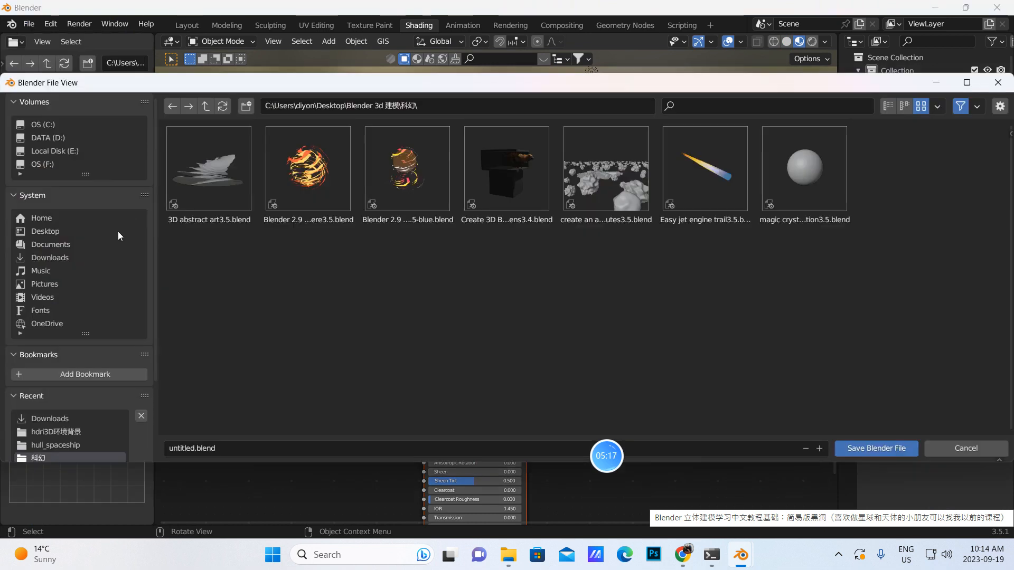
{"action": "left_click", "coordinate": [49, 256]}
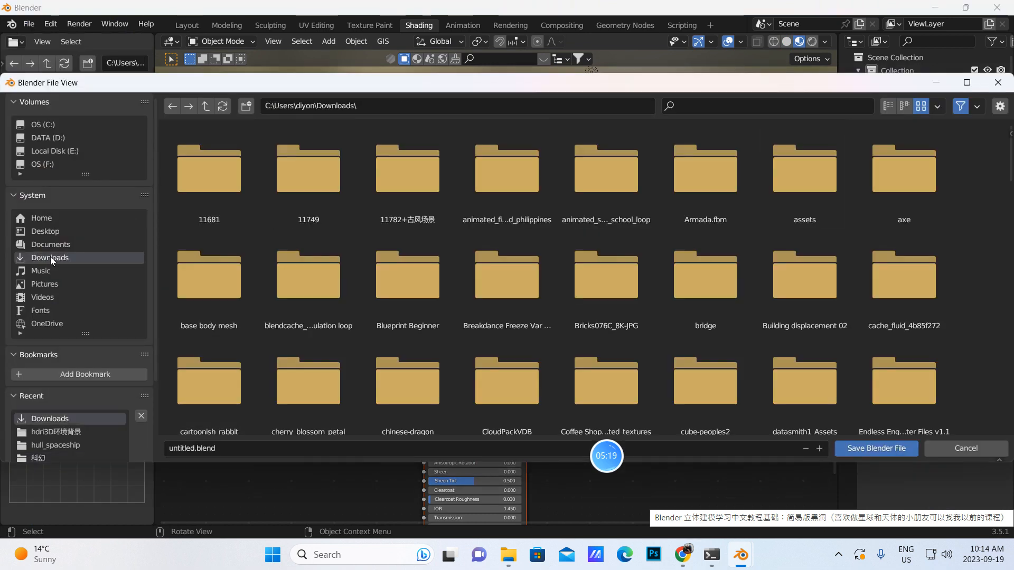
{"action": "double_click", "coordinate": [192, 449]}
{"action": "key", "text": "BackSpace"}
{"action": "type", "text": "aster"}
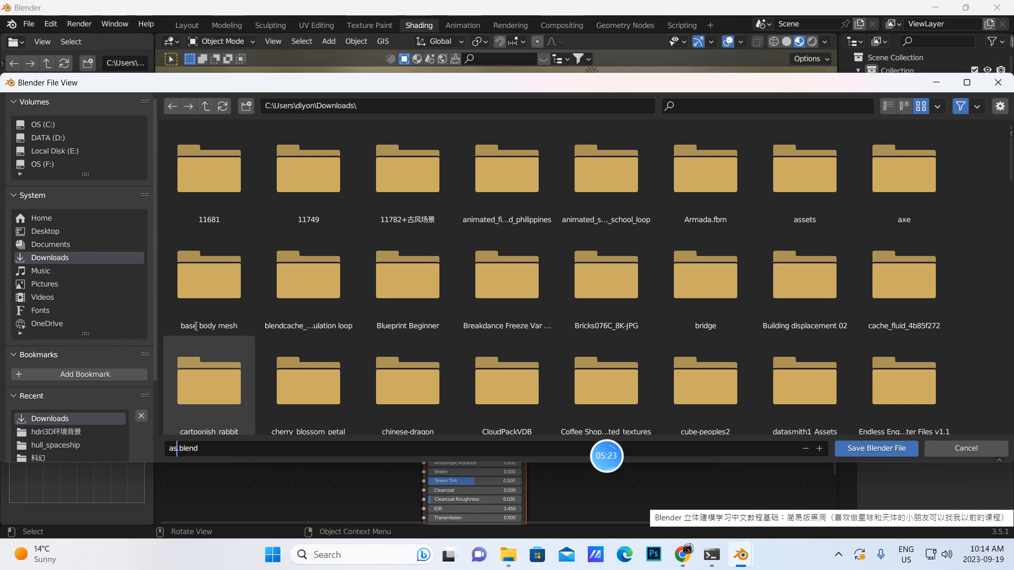
{"action": "type", "text": "oid"}
{"action": "left_click", "coordinate": [862, 448]}
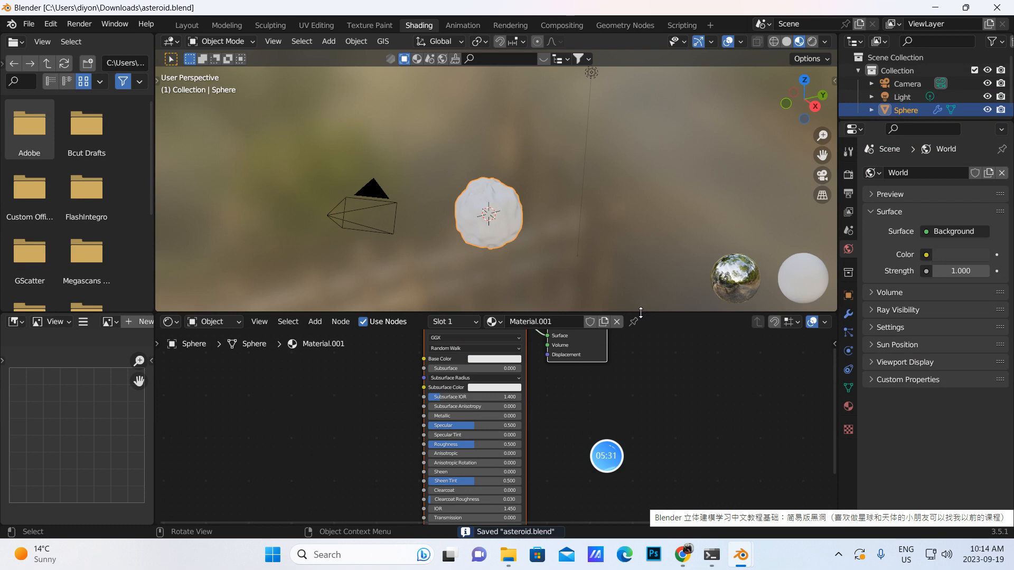
Step: Show the viewport in rendered shading and, in an enlarged node editor, move the Material Output node well away from the Principled BSDF
{"action": "left_click_drag", "start_coordinate": [641, 312], "coordinate": [641, 209]}
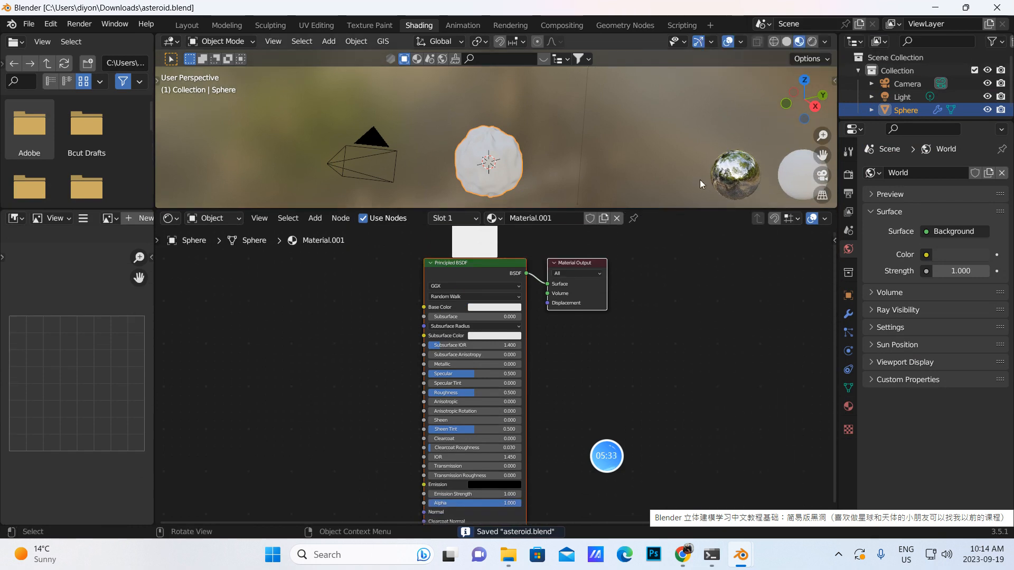
{"action": "left_click", "coordinate": [814, 42]}
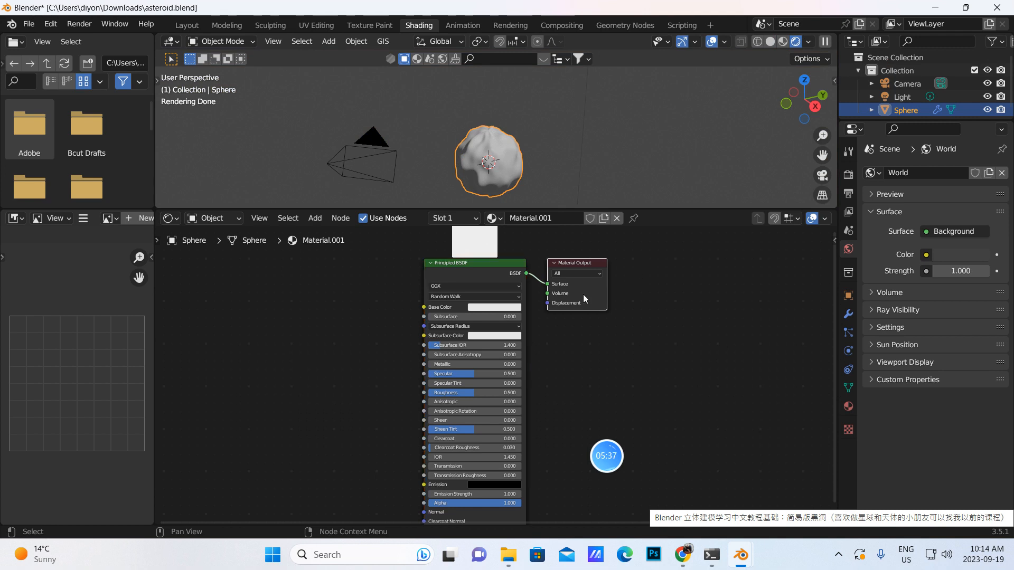
{"action": "left_click_drag", "start_coordinate": [583, 294], "coordinate": [740, 312]}
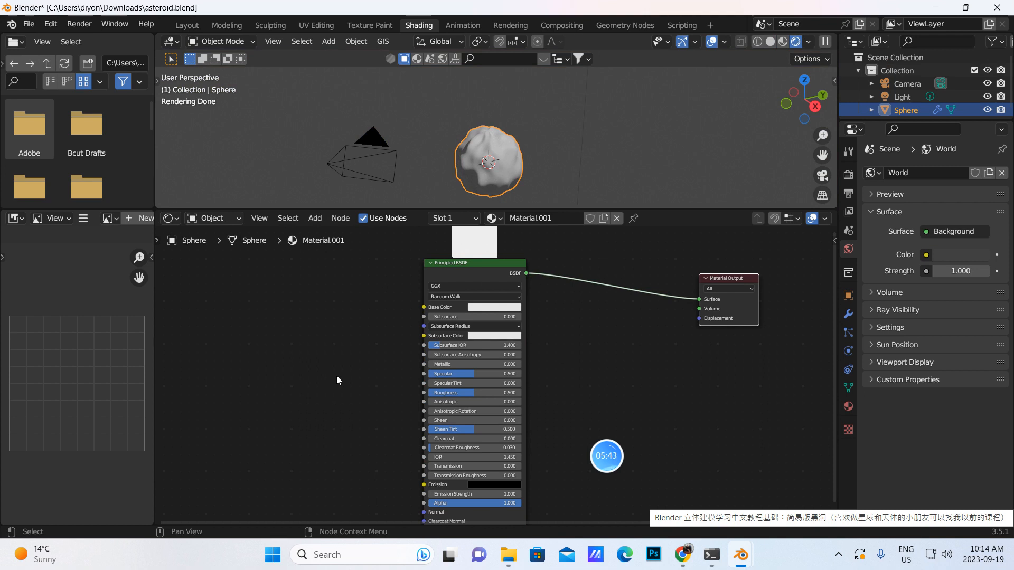
Step: Switch to Chrome, browse the Bilibili channel's video collections and open the Blender最基础系列教程2 collection on the second page
{"action": "left_click", "coordinate": [682, 554]}
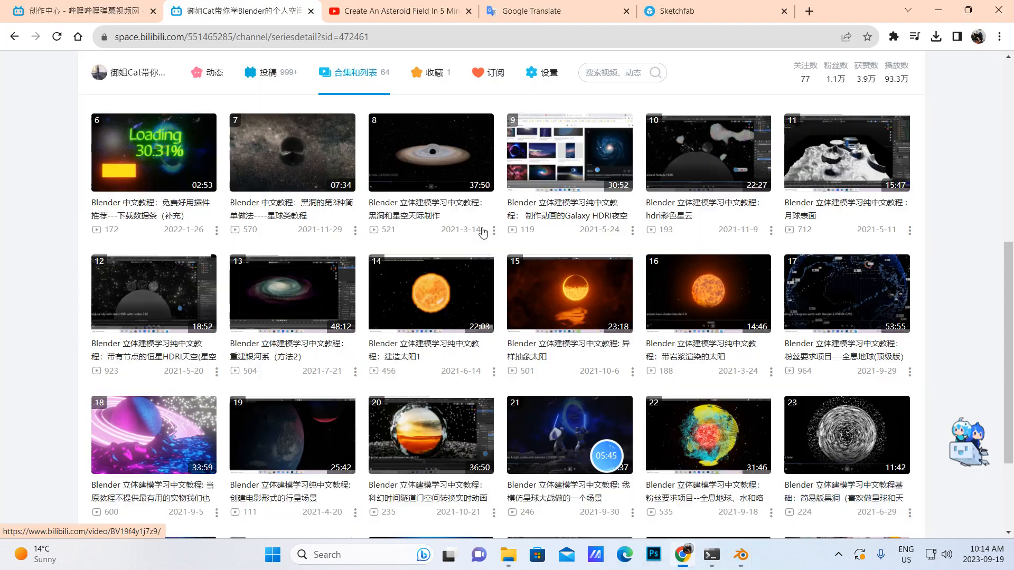
{"action": "scroll", "coordinate": [312, 83], "scroll_direction": "up", "scroll_amount": 8}
{"action": "mouse_move", "coordinate": [692, 73]}
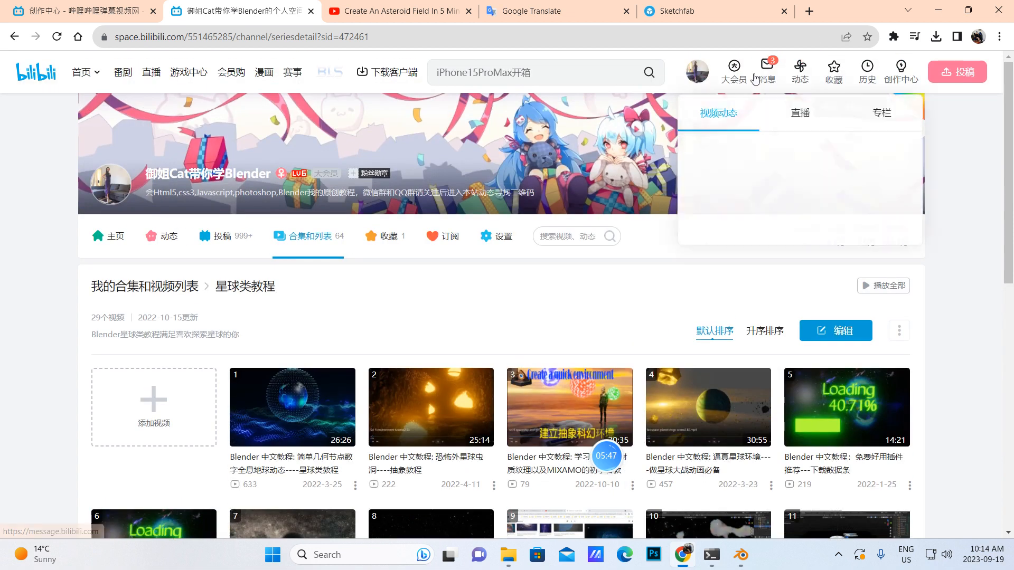
{"action": "left_click", "coordinate": [306, 238]}
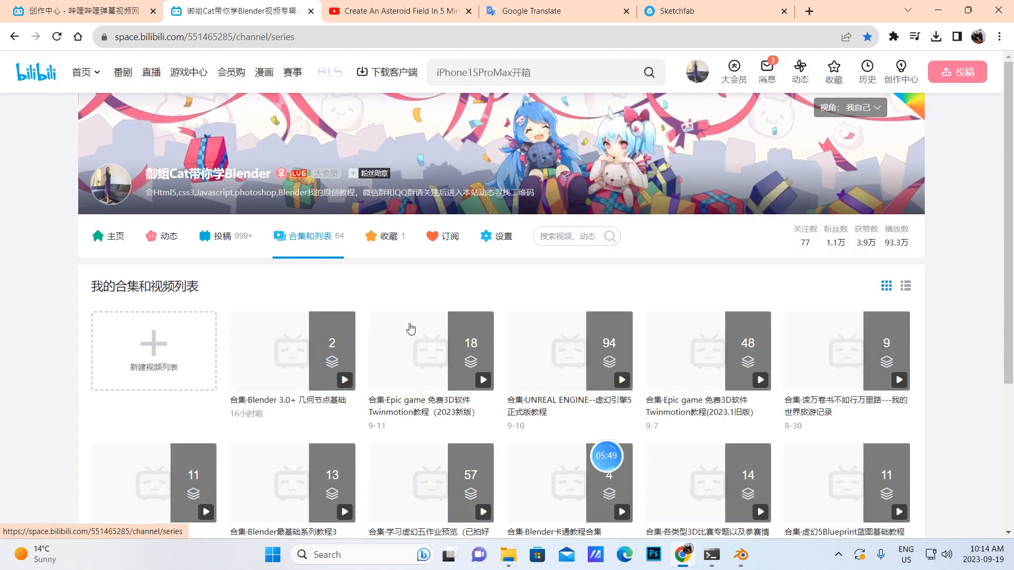
{"action": "scroll", "coordinate": [411, 334], "scroll_direction": "down", "scroll_amount": 4}
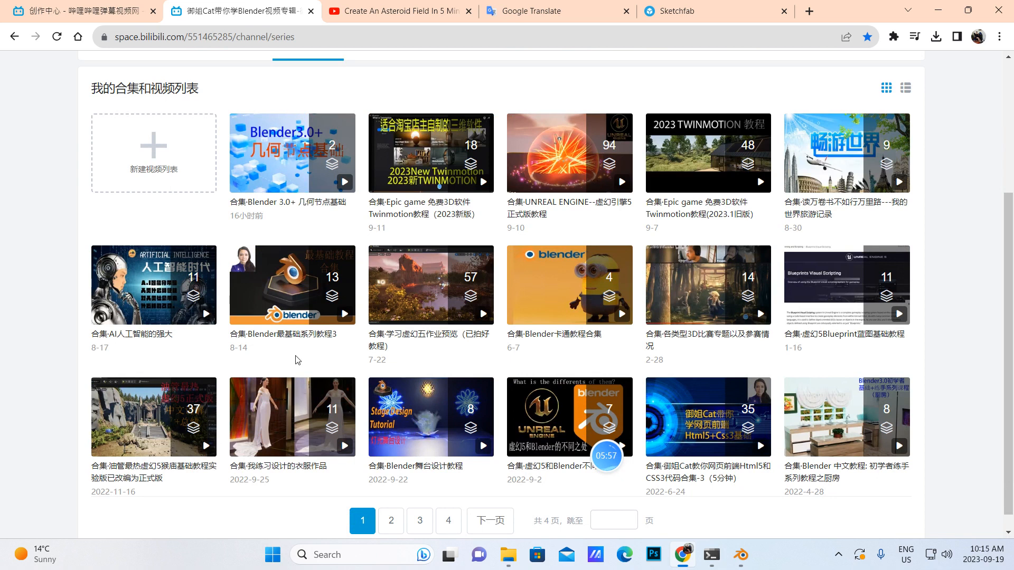
{"action": "scroll", "coordinate": [289, 376], "scroll_direction": "down", "scroll_amount": 1}
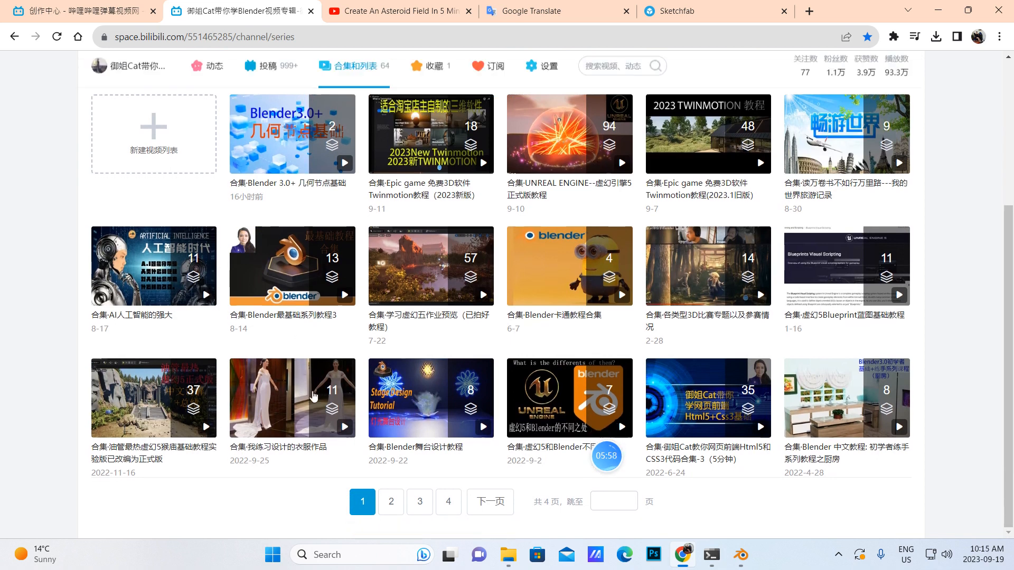
{"action": "left_click", "coordinate": [392, 503]}
{"action": "scroll", "coordinate": [239, 357], "scroll_direction": "down", "scroll_amount": 3}
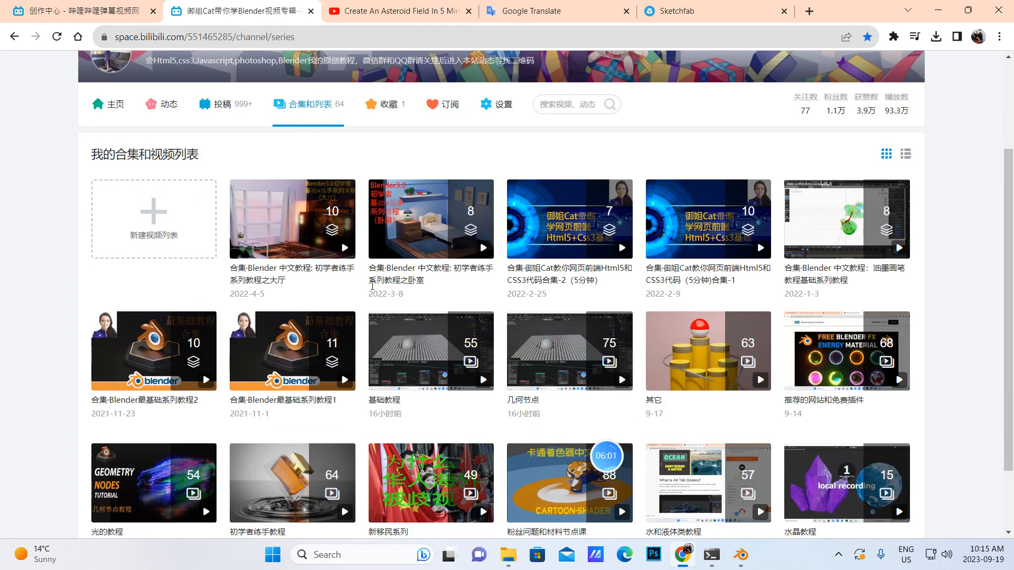
{"action": "left_click", "coordinate": [156, 342]}
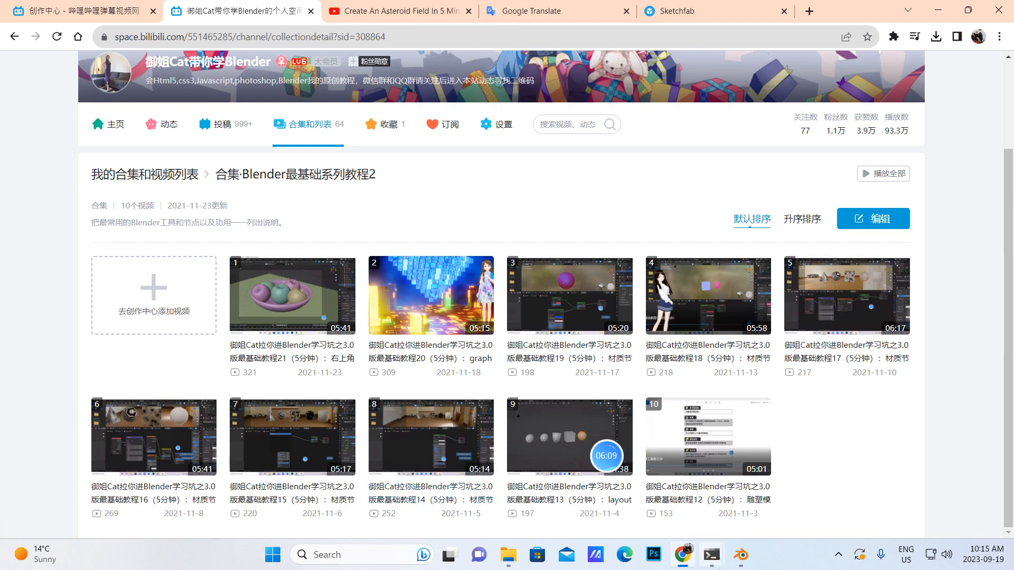
Step: Switch back to the asteroid.blend window in Blender and move the Principled BSDF and Material Output nodes farther apart
{"action": "mouse_move", "coordinate": [740, 555]}
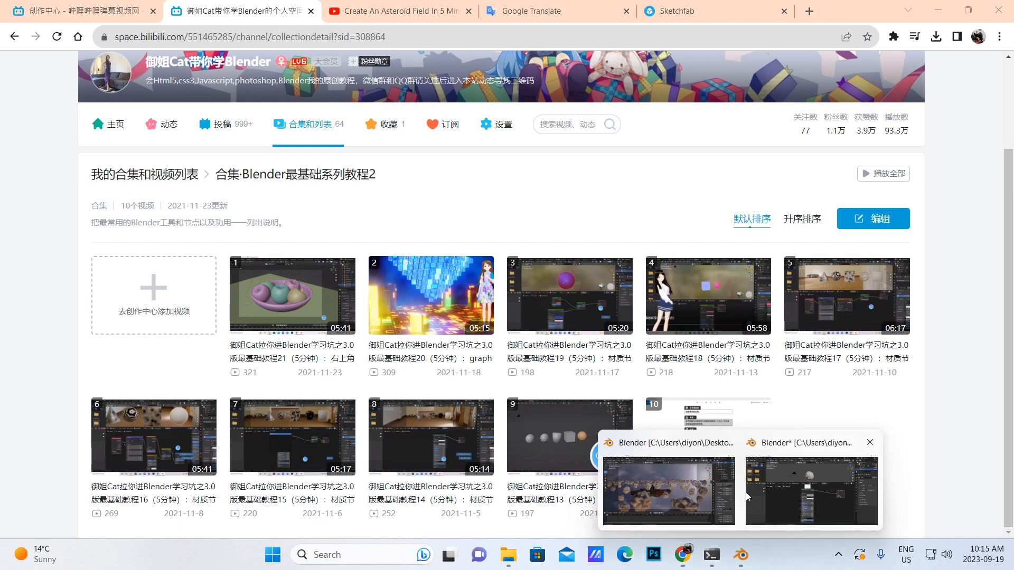
{"action": "left_click", "coordinate": [781, 488]}
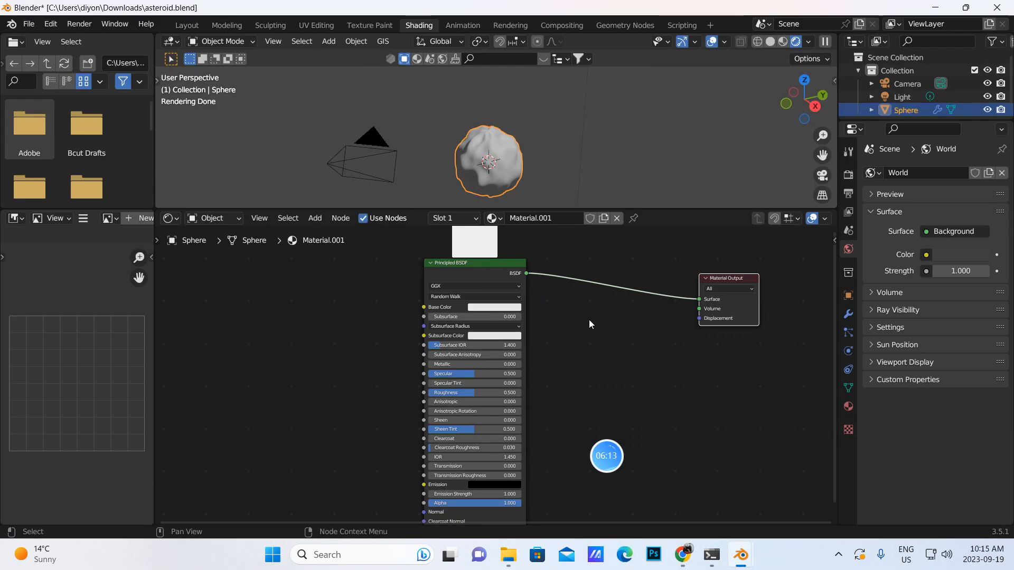
{"action": "middle_click_drag", "start_coordinate": [586, 317], "coordinate": [543, 310]}
{"action": "left_click_drag", "start_coordinate": [415, 262], "coordinate": [335, 282]}
{"action": "left_click_drag", "start_coordinate": [685, 290], "coordinate": [721, 305]}
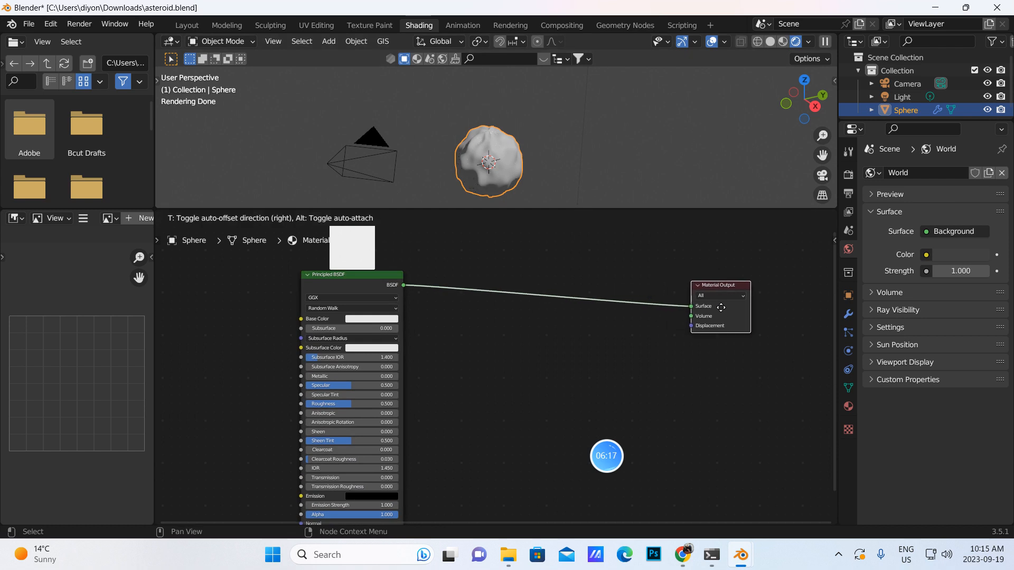
Step: Add a Displacement node beside the Principled BSDF and connect its output to the Material Output's Displacement input
{"action": "left_click", "coordinate": [315, 218]}
{"action": "left_click", "coordinate": [323, 232]}
{"action": "type", "text": "dis"}
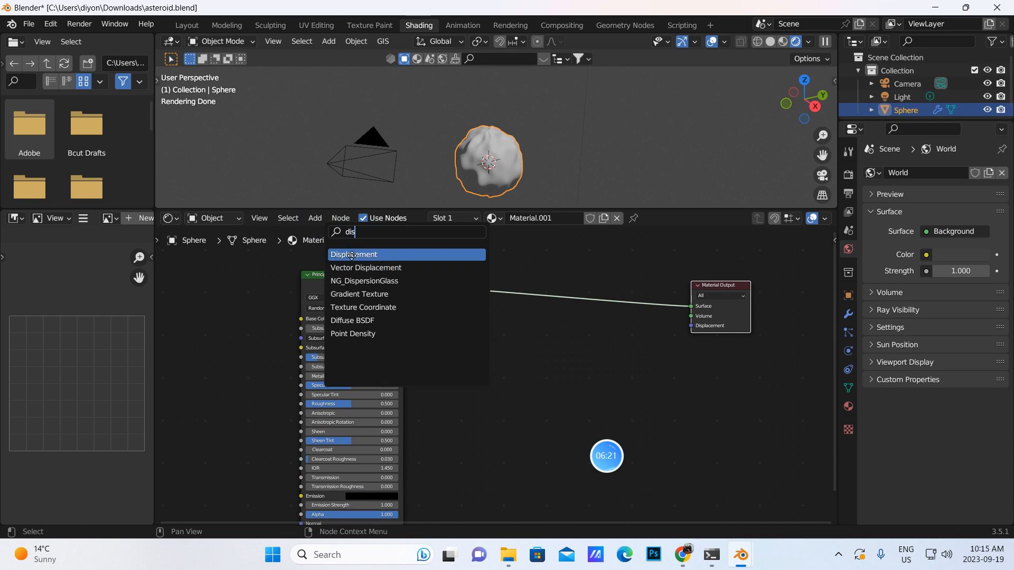
{"action": "left_click", "coordinate": [352, 256]}
{"action": "left_click", "coordinate": [481, 430]}
{"action": "left_click_drag", "start_coordinate": [481, 418], "coordinate": [691, 326]}
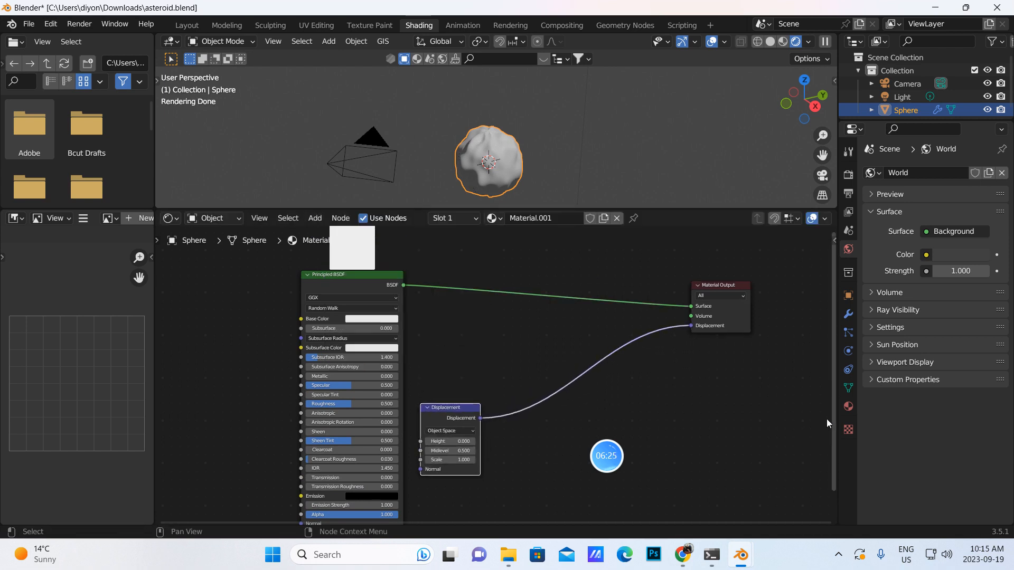
Step: In the sphere material's surface settings, set the displacement method to Displacement and Bump
{"action": "left_click", "coordinate": [847, 406]}
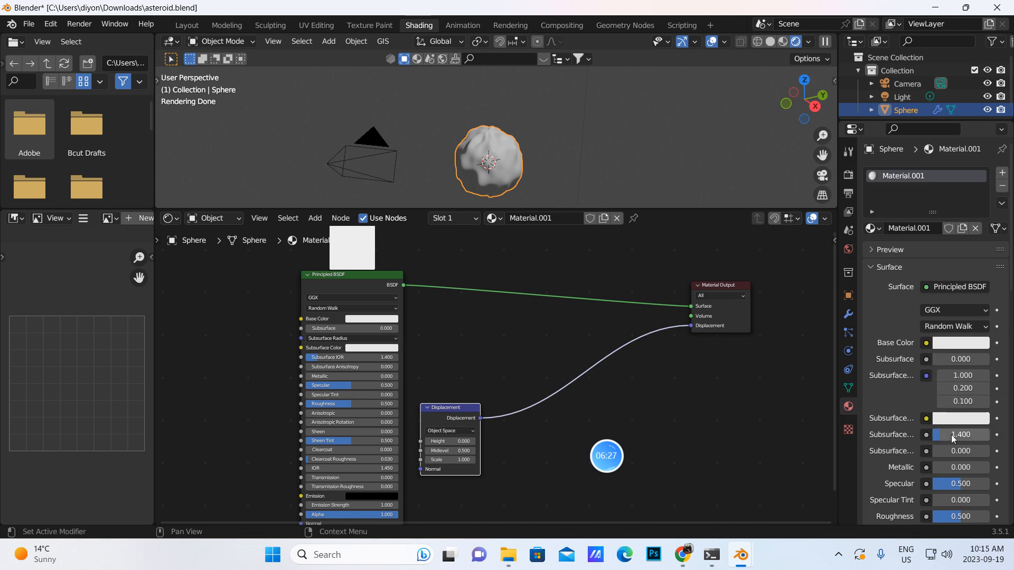
{"action": "scroll", "coordinate": [953, 430], "scroll_direction": "down", "scroll_amount": 20}
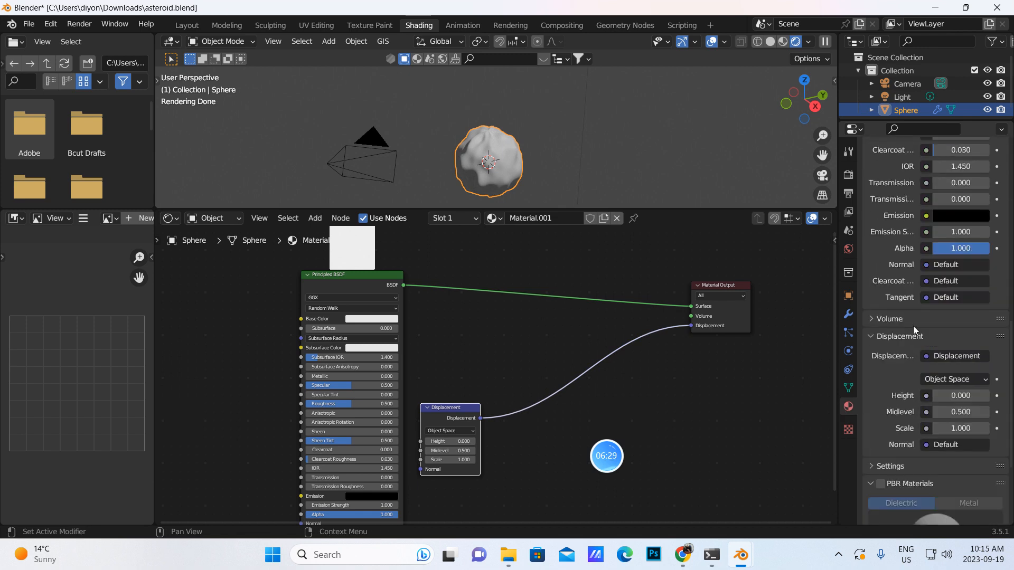
{"action": "scroll", "coordinate": [882, 375], "scroll_direction": "down", "scroll_amount": 4}
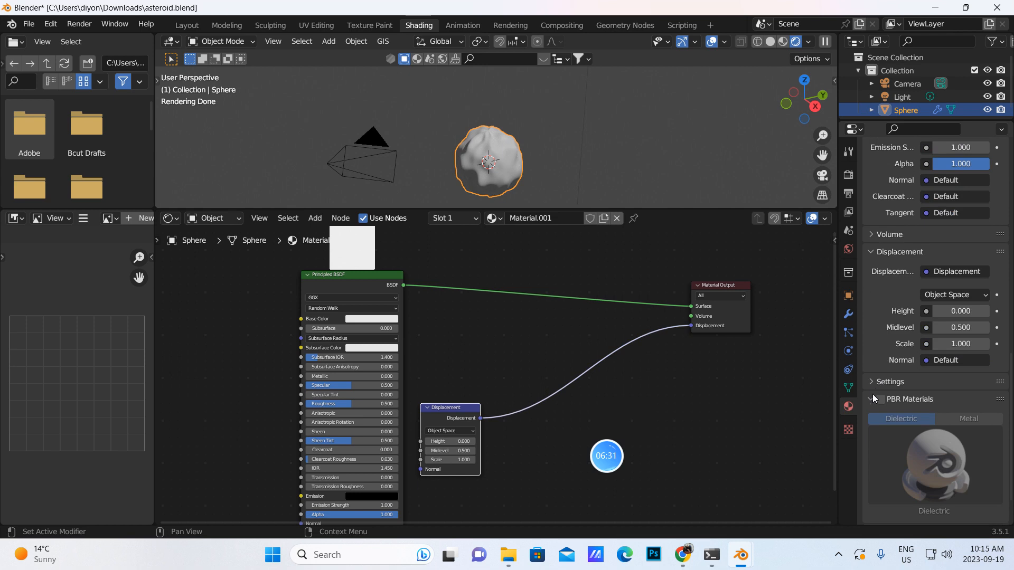
{"action": "left_click", "coordinate": [877, 382]}
{"action": "scroll", "coordinate": [877, 383], "scroll_direction": "down", "scroll_amount": 1}
{"action": "scroll", "coordinate": [877, 382], "scroll_direction": "down", "scroll_amount": 4}
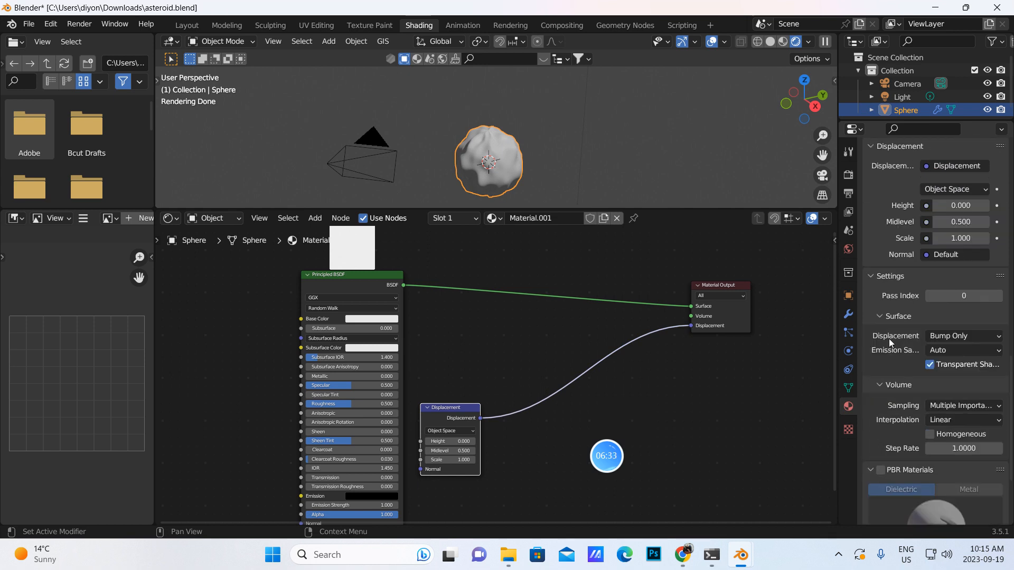
{"action": "left_click", "coordinate": [981, 336]}
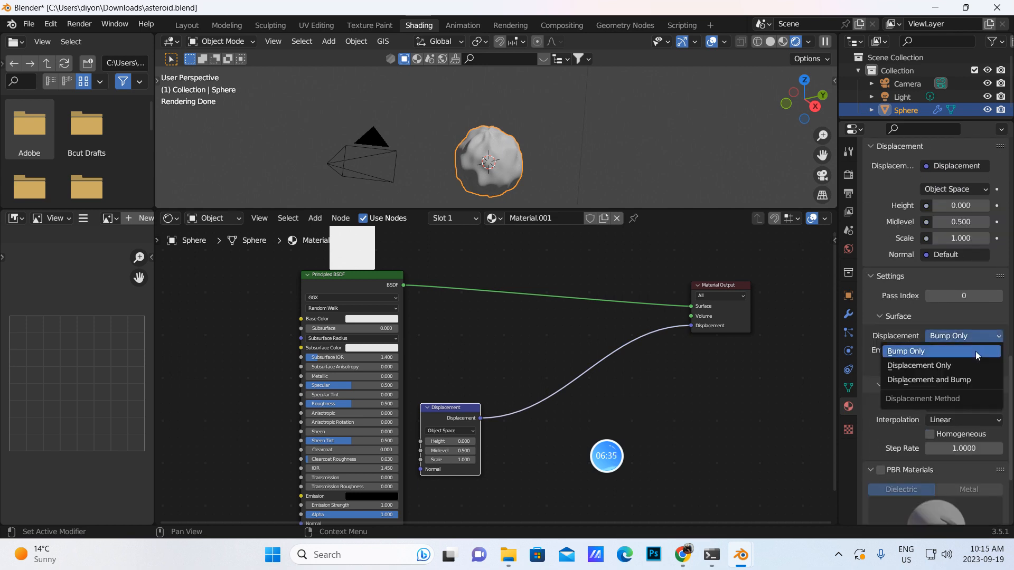
{"action": "left_click", "coordinate": [942, 378]}
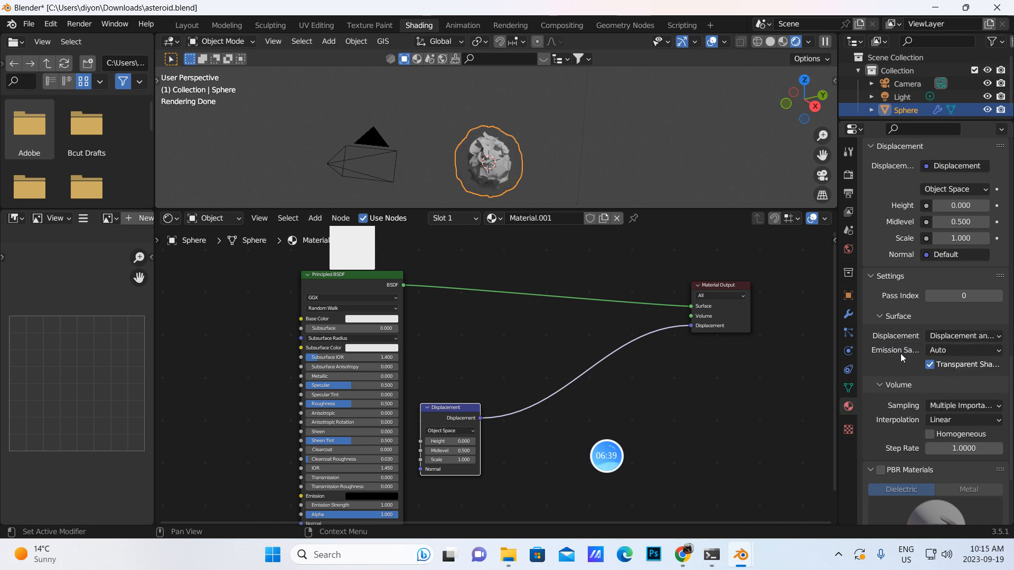
Step: Look closer at the displaced sphere in the viewport and move the Displacement node nearer to the Material Output
{"action": "scroll", "coordinate": [557, 168], "scroll_direction": "up", "scroll_amount": 4}
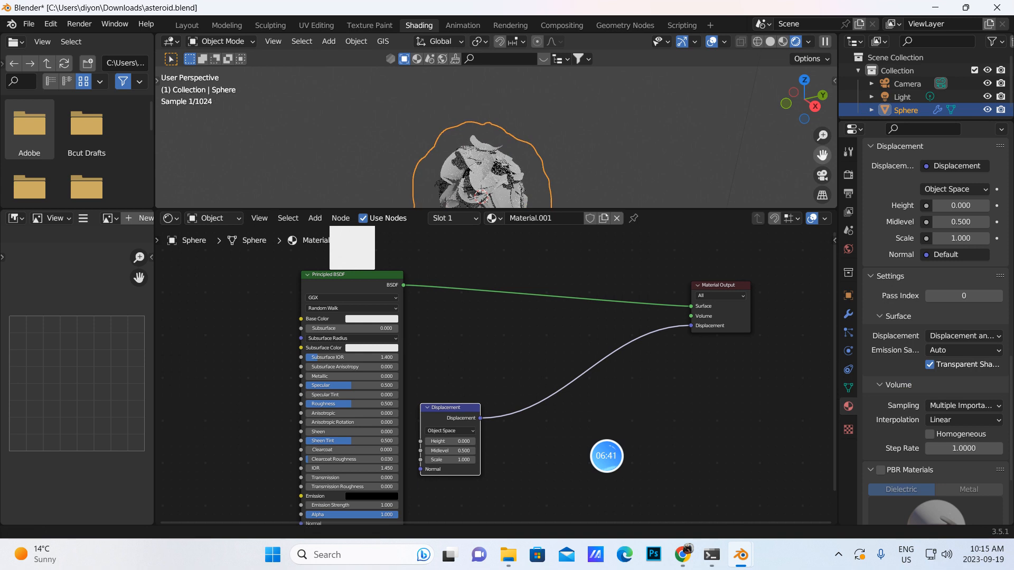
{"action": "left_click_drag", "start_coordinate": [822, 155], "coordinate": [814, 90]}
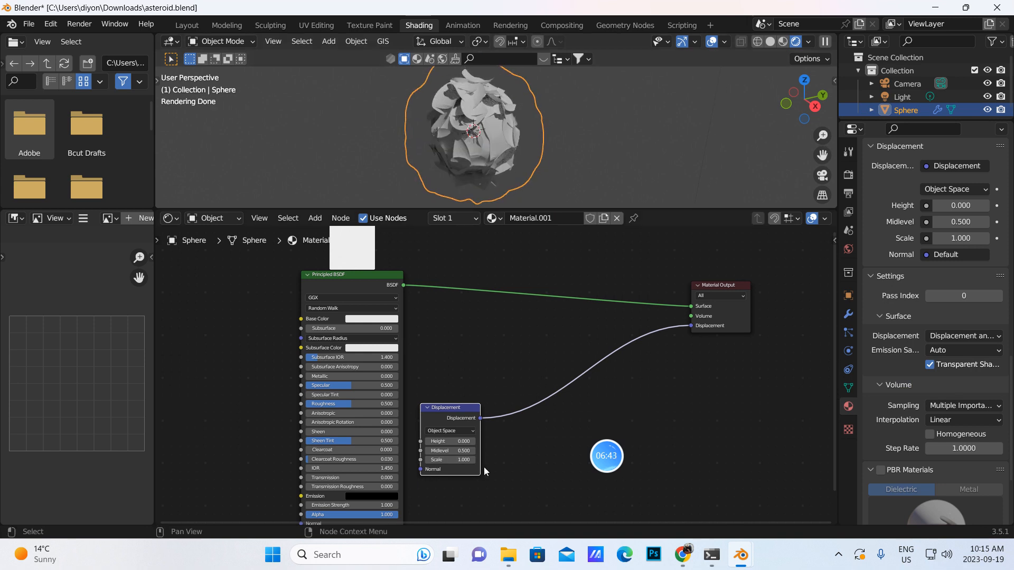
{"action": "scroll", "coordinate": [487, 474], "scroll_direction": "up", "scroll_amount": 1}
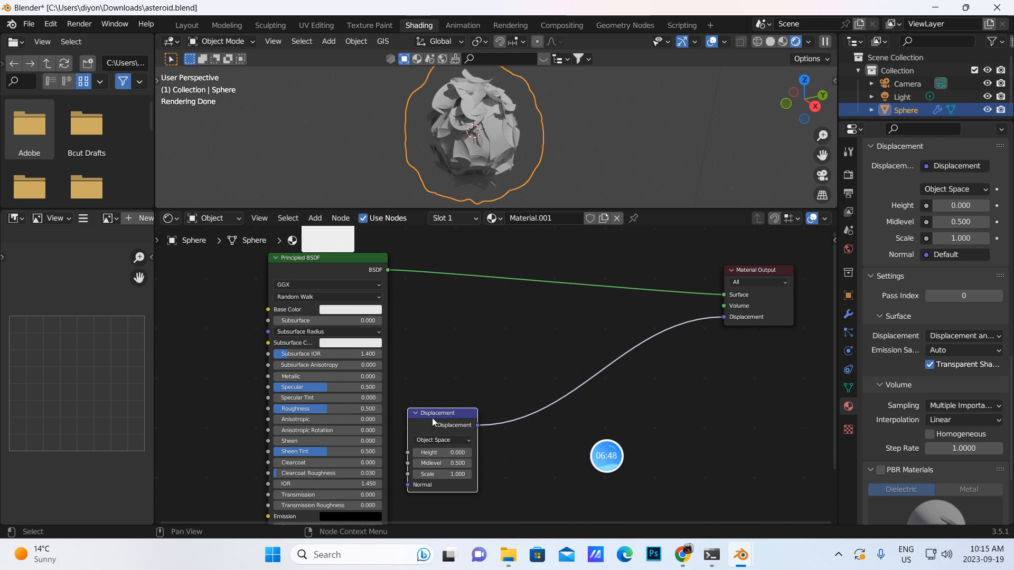
{"action": "left_click_drag", "start_coordinate": [432, 417], "coordinate": [540, 392]}
{"action": "left_click_drag", "start_coordinate": [541, 391], "coordinate": [578, 348]}
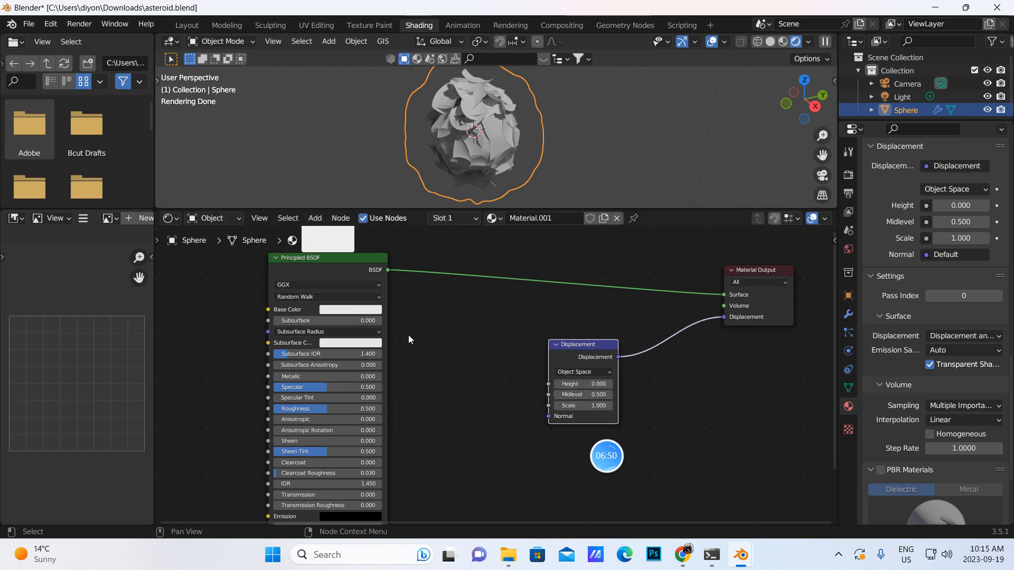
Step: Add a Noise Texture node and connect its Fac output to the Displacement node's Height input
{"action": "left_click", "coordinate": [315, 218]}
{"action": "left_click", "coordinate": [326, 231]}
{"action": "type", "text": "noise"}
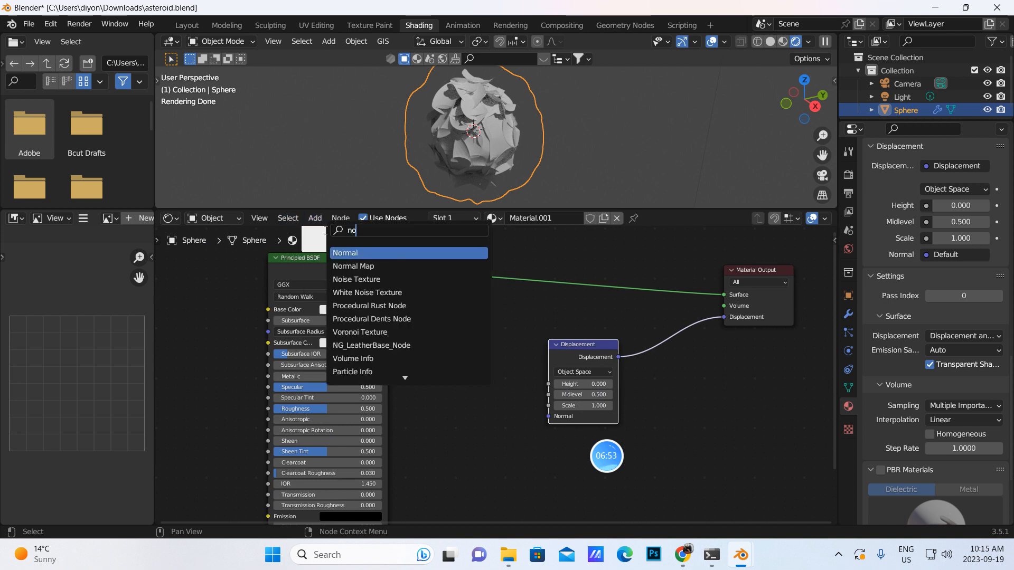
{"action": "left_click", "coordinate": [352, 253]}
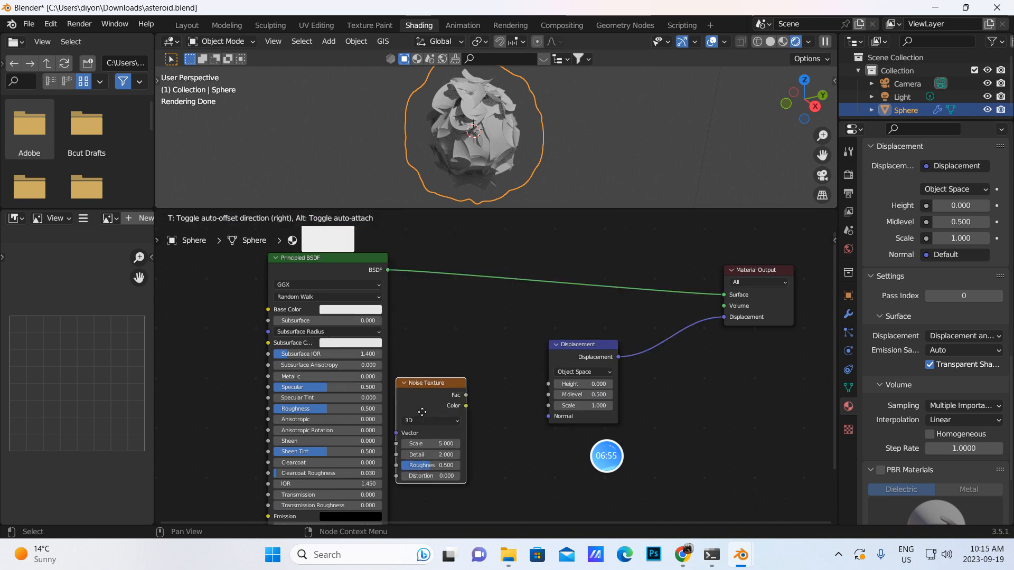
{"action": "left_click", "coordinate": [423, 410]}
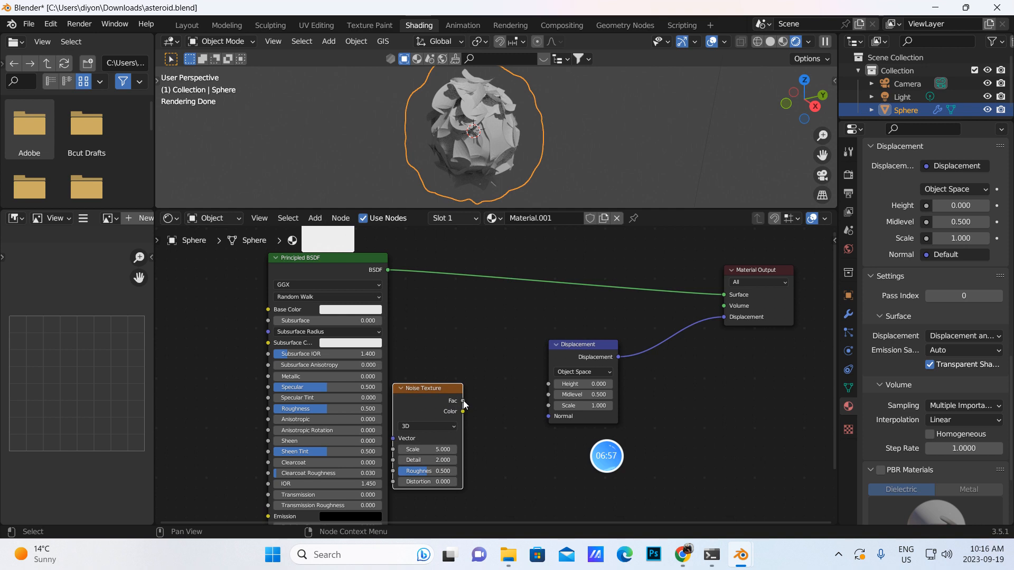
{"action": "left_click_drag", "start_coordinate": [464, 401], "coordinate": [549, 384]}
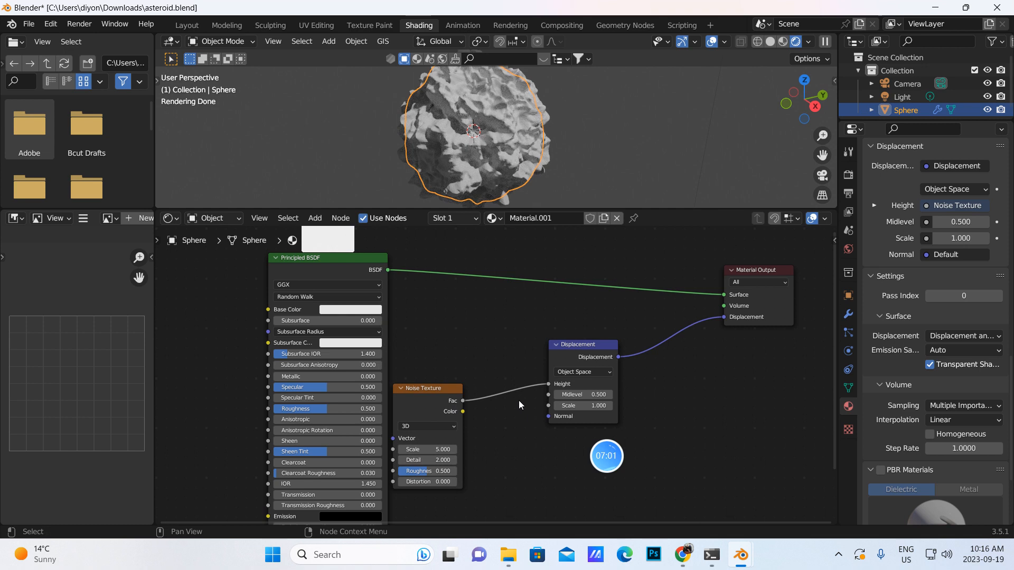
Step: Set the Noise Texture's Detail to 10 and its Roughness to 0.8
{"action": "left_click_drag", "start_coordinate": [432, 460], "coordinate": [495, 461]}
{"action": "left_click", "coordinate": [428, 460]}
{"action": "key", "text": "BackSpace"}
{"action": "key", "text": "Return"}
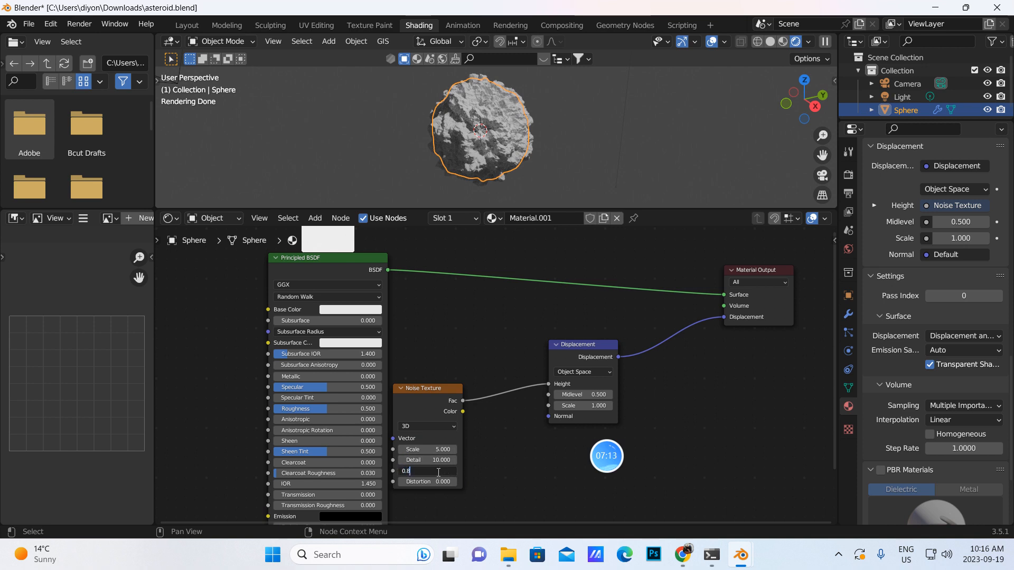
{"action": "key", "text": "Return"}
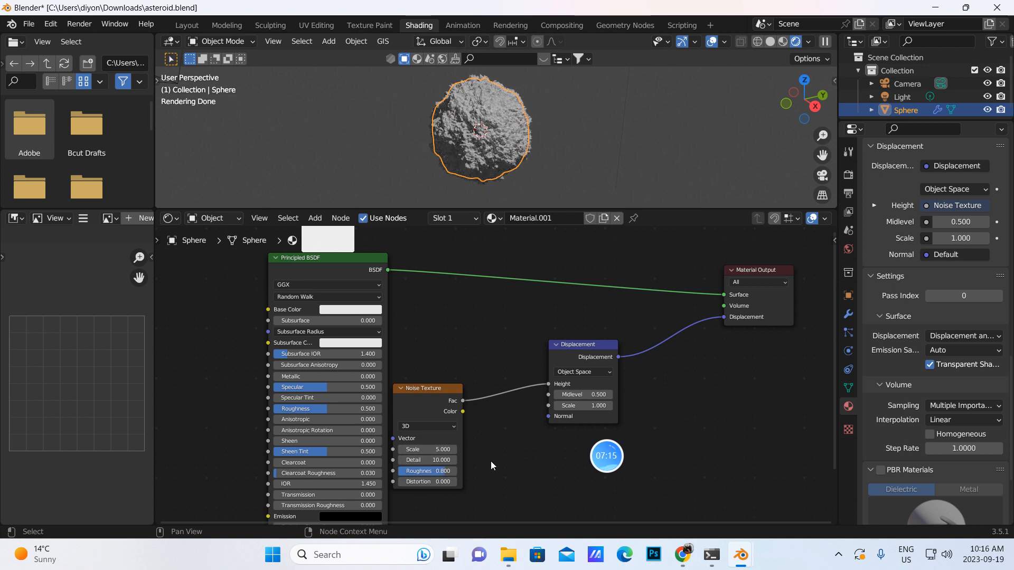
Step: Set the Displacement node's Midlevel to 0 and its Scale to 2
{"action": "left_click", "coordinate": [586, 394]}
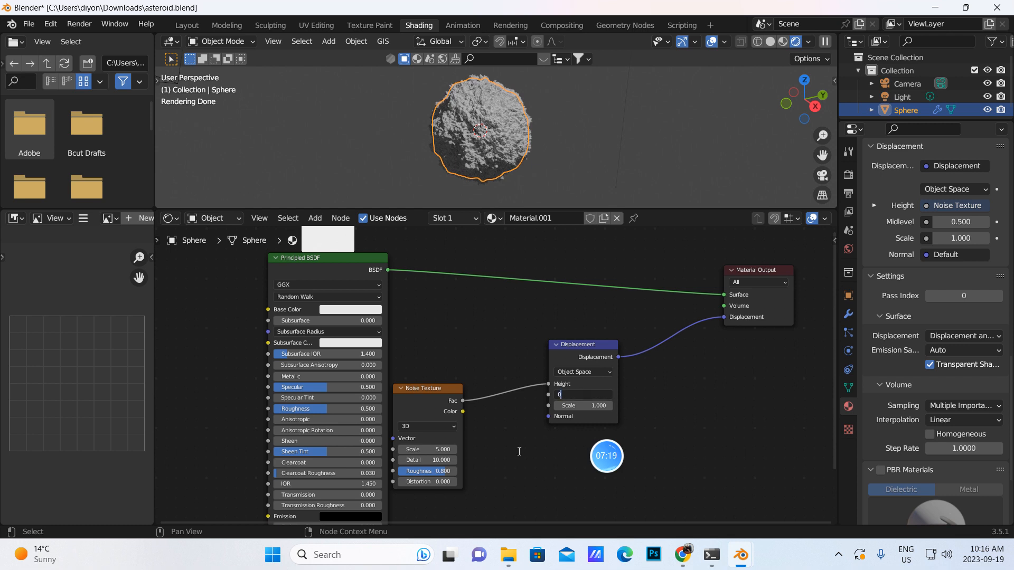
{"action": "type", "text": "0"}
{"action": "key", "text": "Return"}
{"action": "left_click", "coordinate": [592, 406]}
{"action": "type", "text": "2"}
{"action": "key", "text": "Return"}
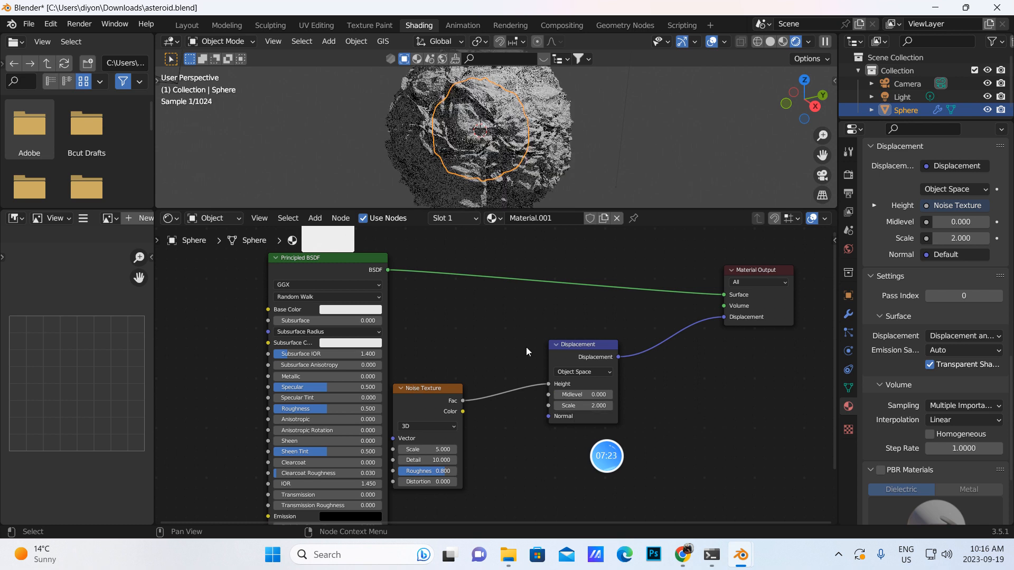
{"action": "scroll", "coordinate": [509, 125], "scroll_direction": "down", "scroll_amount": 3}
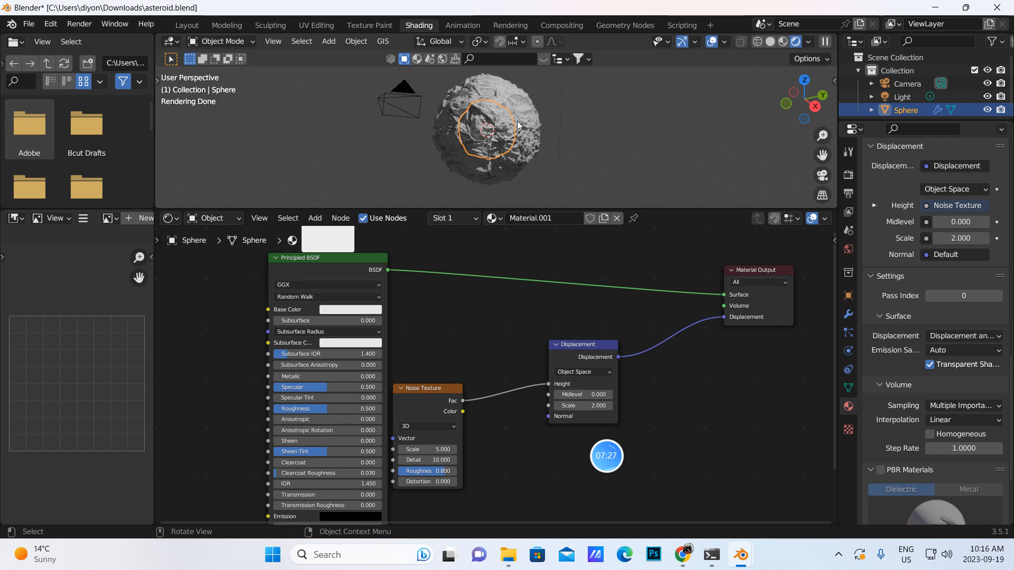
Step: Add a Voronoi Texture node in the empty space well before the Principled BSDF
{"action": "middle_click_drag", "start_coordinate": [428, 319], "coordinate": [767, 350]}
{"action": "scroll", "coordinate": [490, 167], "scroll_direction": "up", "scroll_amount": 2}
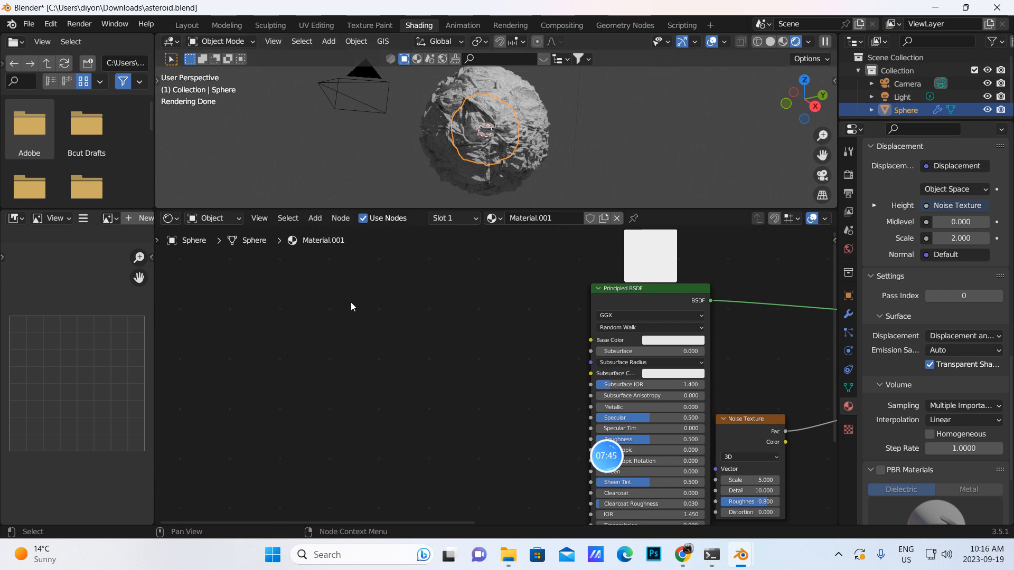
{"action": "left_click", "coordinate": [314, 219]}
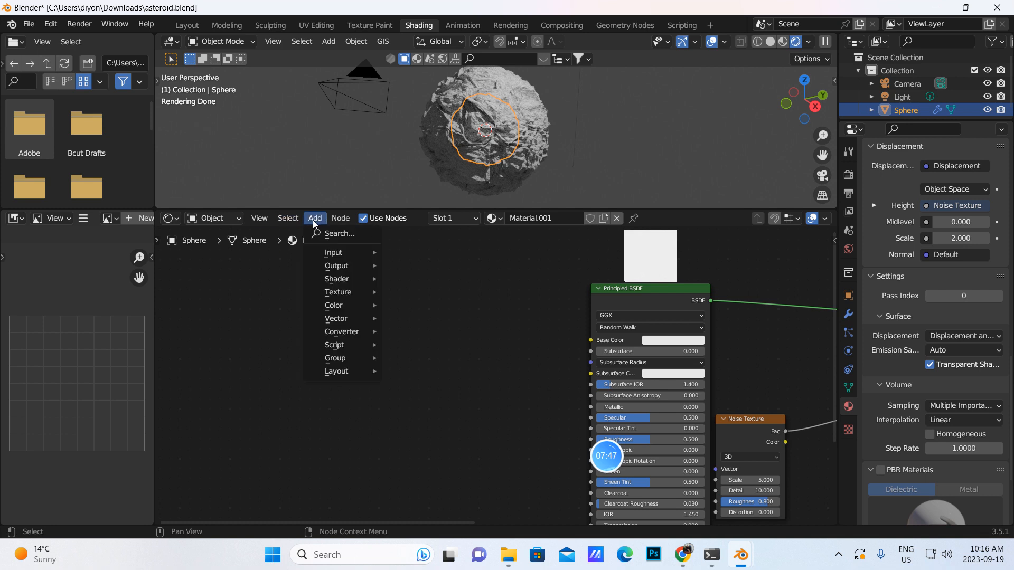
{"action": "left_click", "coordinate": [330, 234]}
{"action": "type", "text": "vor"}
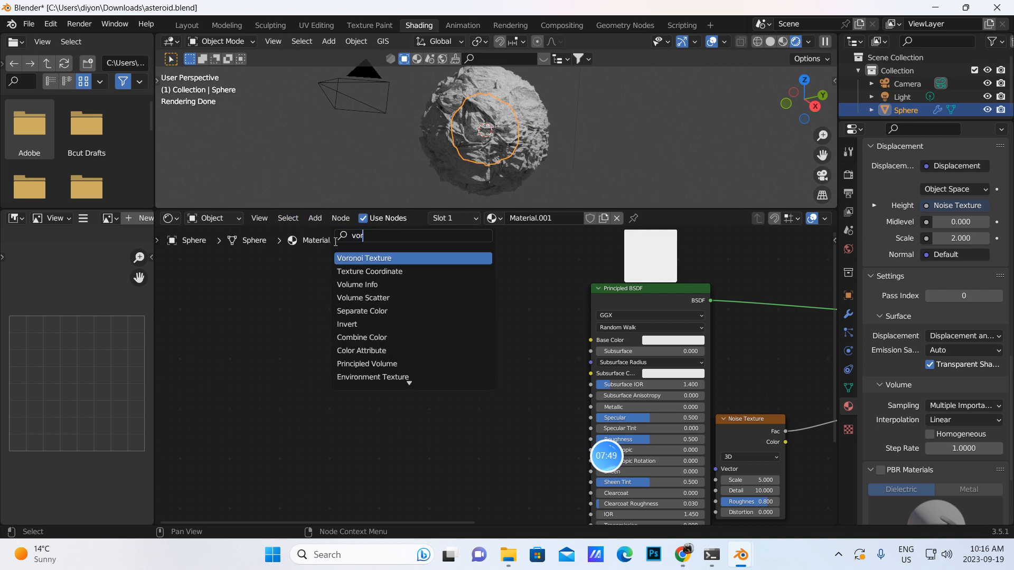
{"action": "left_click", "coordinate": [370, 257]}
{"action": "left_click", "coordinate": [344, 392]}
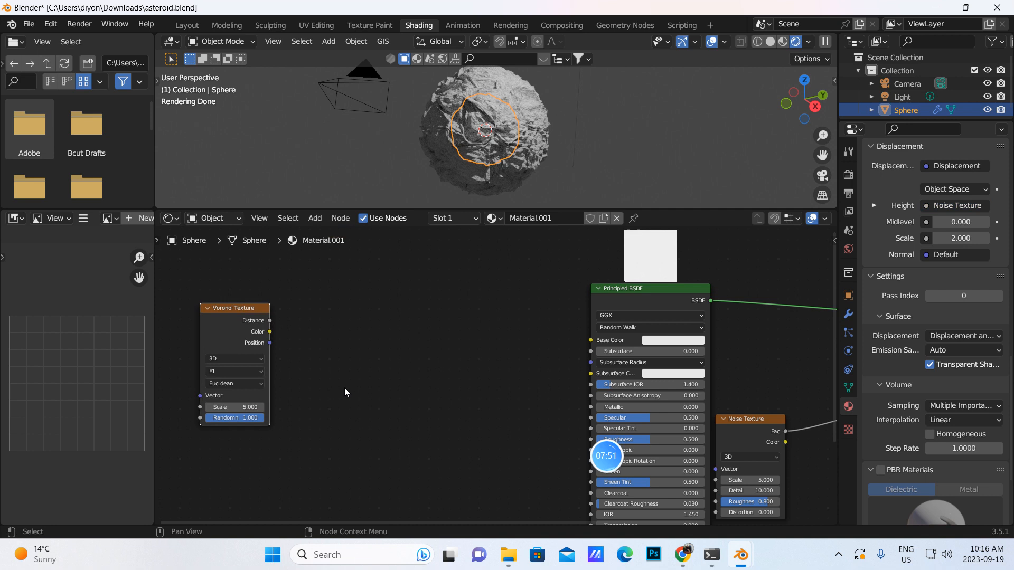
Step: Switch to the finished asteroid field project, select the asteroid Plane and show its object shader in the Shading workspace
{"action": "mouse_move", "coordinate": [741, 555]}
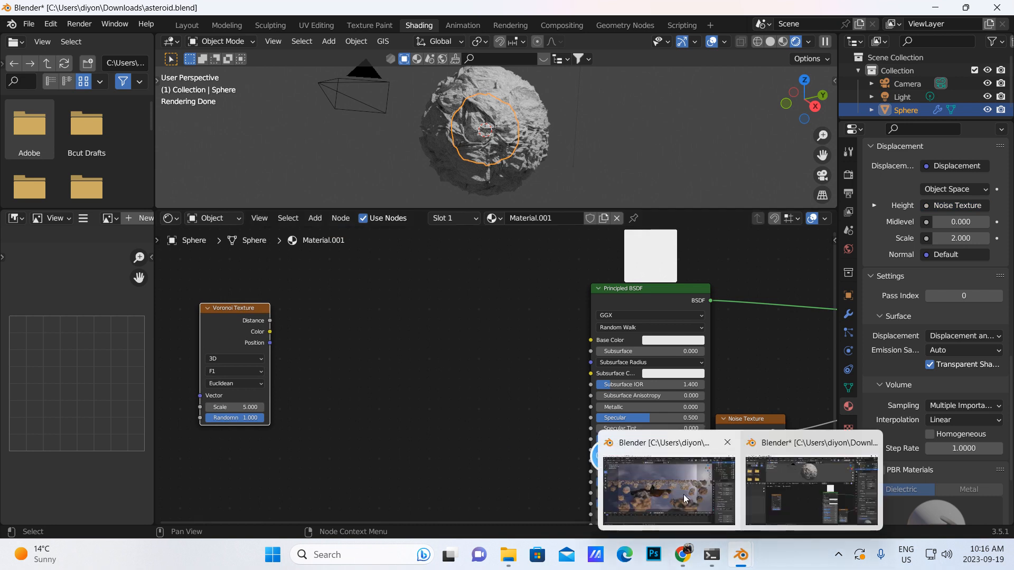
{"action": "left_click", "coordinate": [683, 494]}
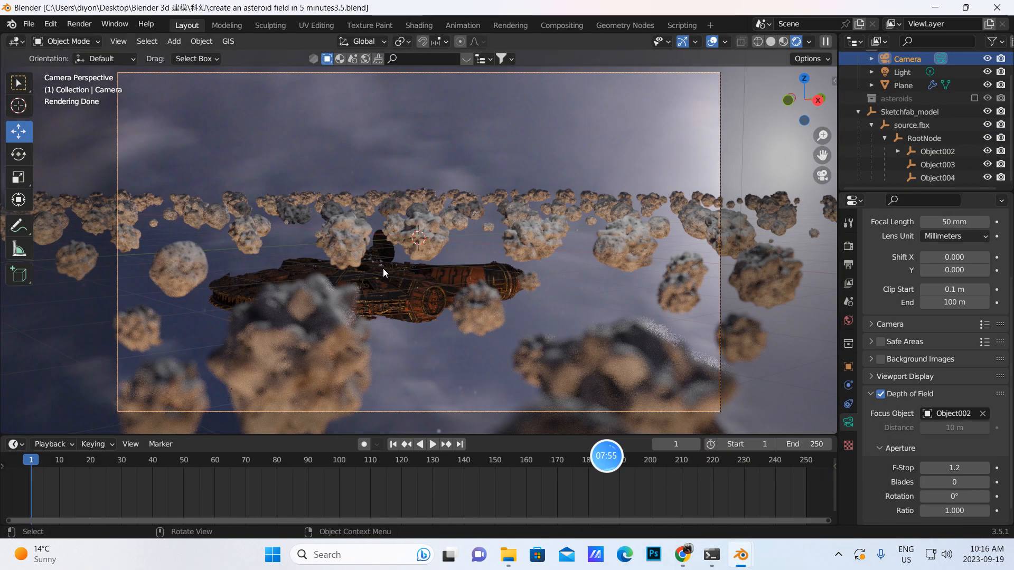
{"action": "left_click", "coordinate": [418, 236]}
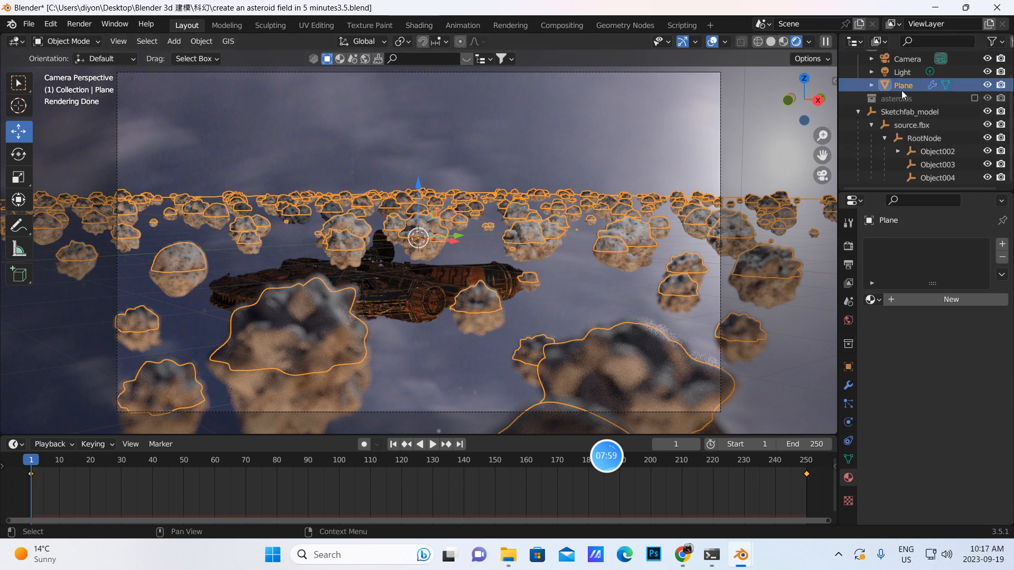
{"action": "left_click", "coordinate": [417, 25]}
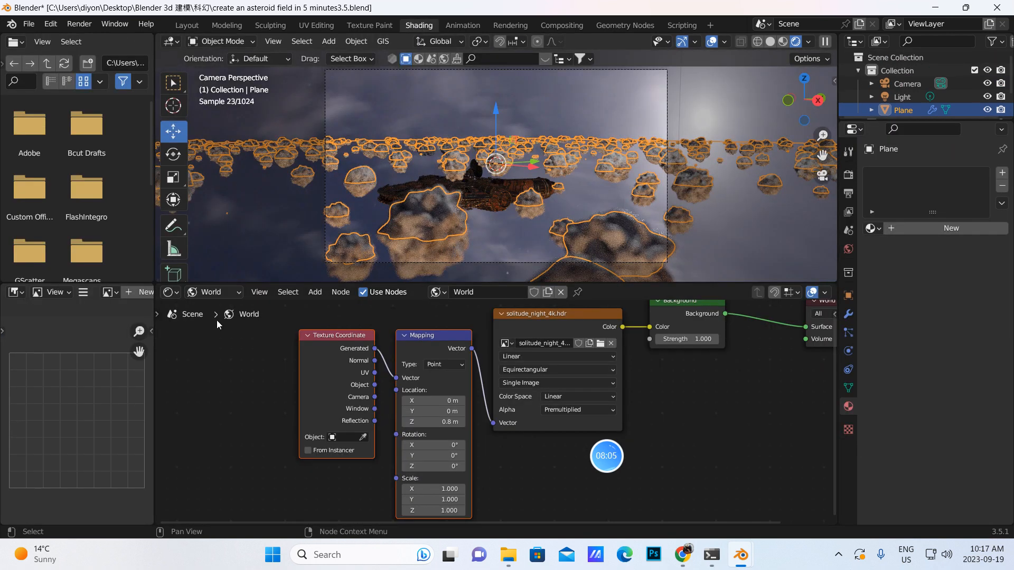
{"action": "left_click", "coordinate": [236, 293]}
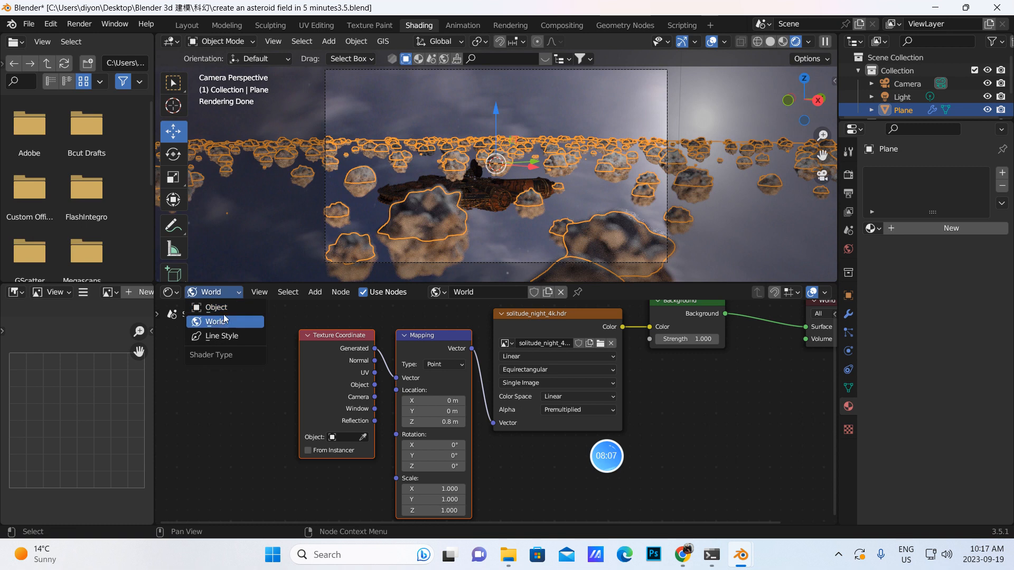
{"action": "left_click", "coordinate": [224, 307]}
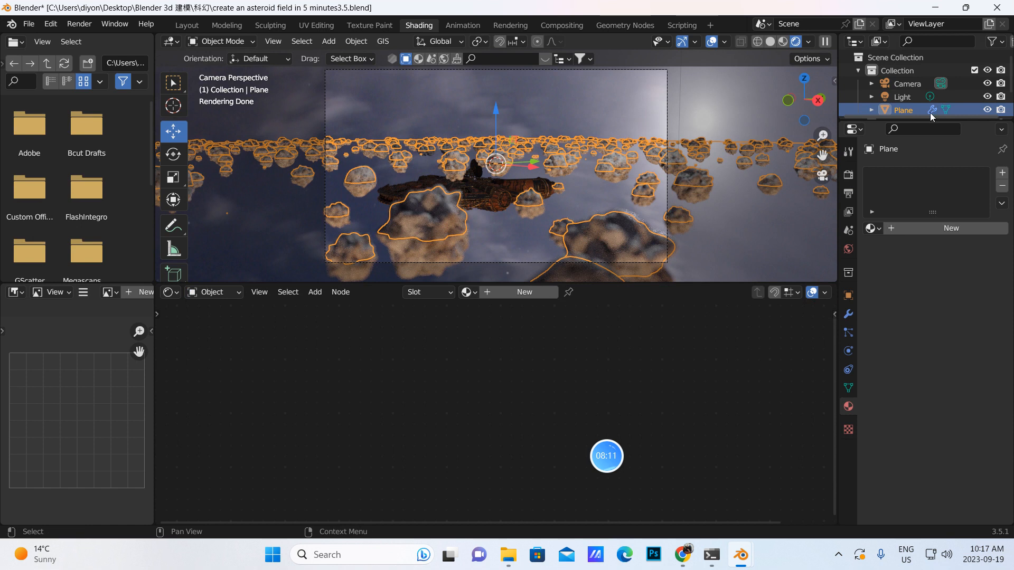
Step: Enable the asteroids collection in the finished project, select its first Sphere and examine the node setup of its material
{"action": "left_click_drag", "start_coordinate": [918, 120], "coordinate": [908, 157]}
{"action": "left_click", "coordinate": [898, 125]}
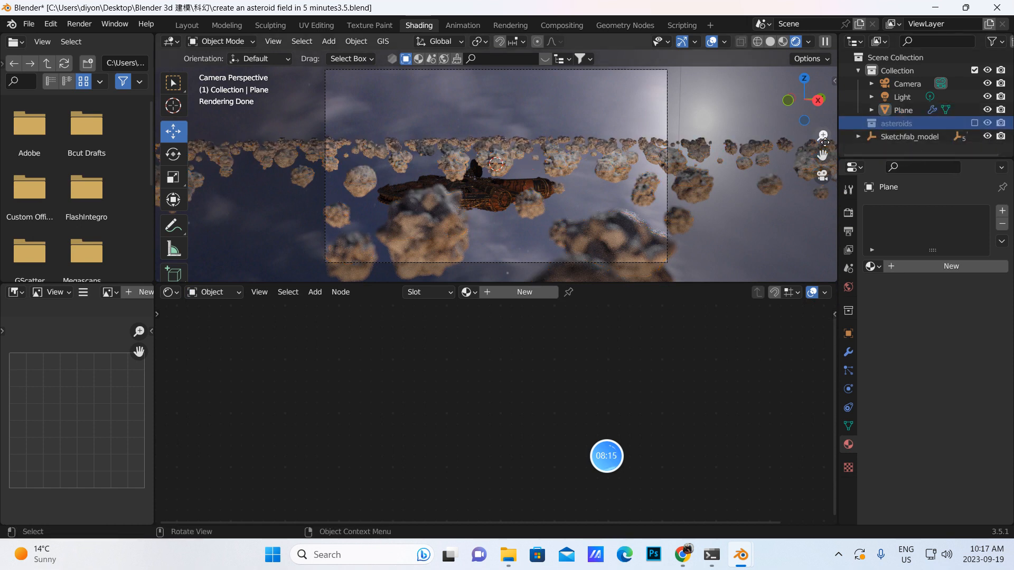
{"action": "left_click", "coordinate": [974, 123]}
{"action": "left_click", "coordinate": [911, 135]}
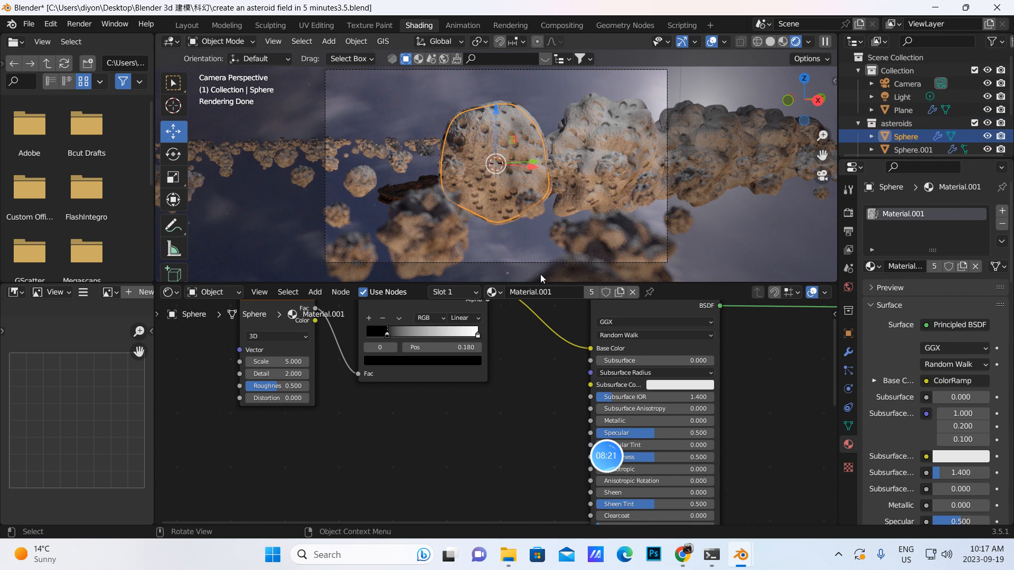
{"action": "middle_click_drag", "start_coordinate": [519, 407], "coordinate": [475, 510]}
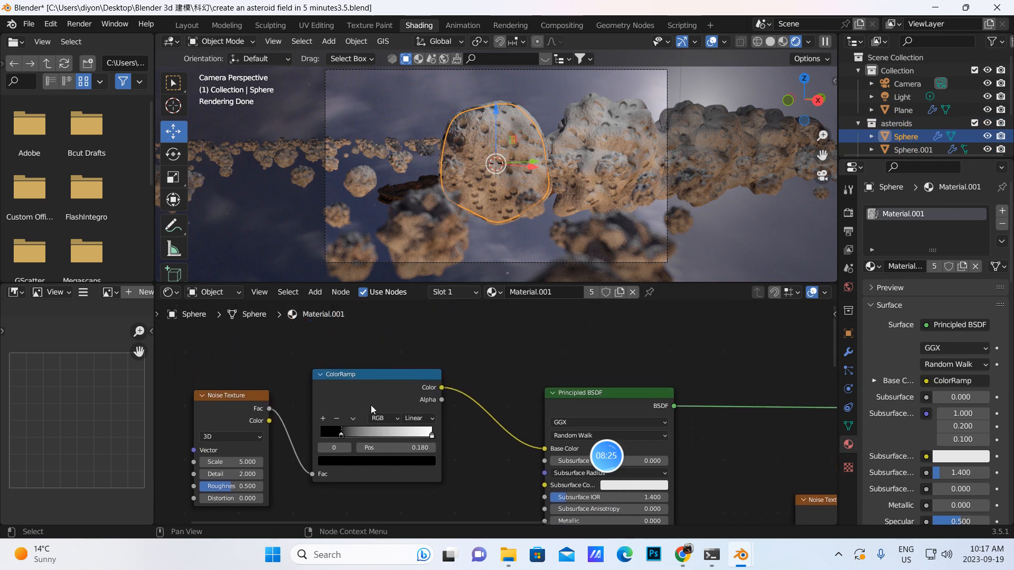
{"action": "middle_click_drag", "start_coordinate": [727, 359], "coordinate": [629, 325]}
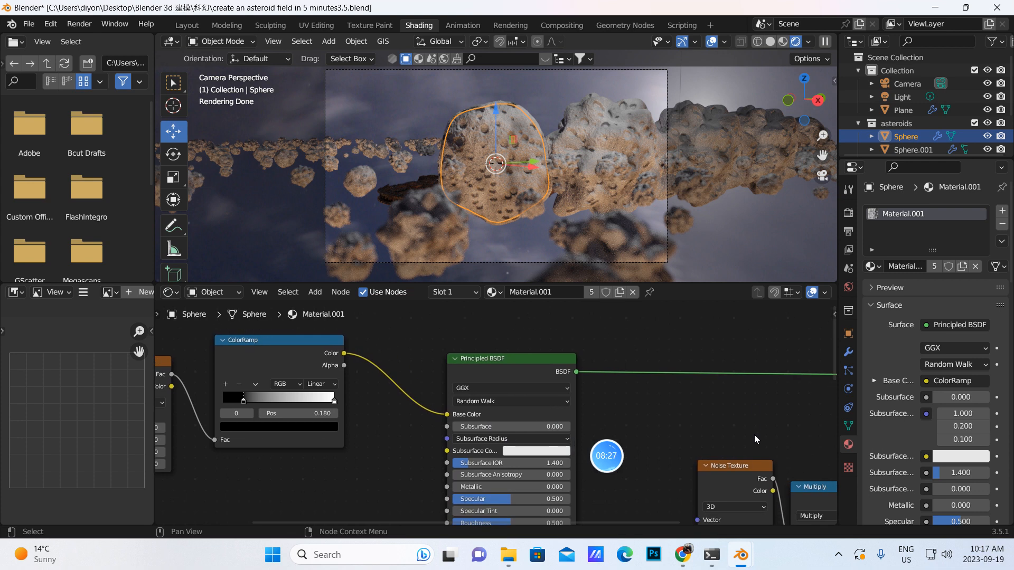
{"action": "scroll", "coordinate": [730, 410], "scroll_direction": "down", "scroll_amount": 1}
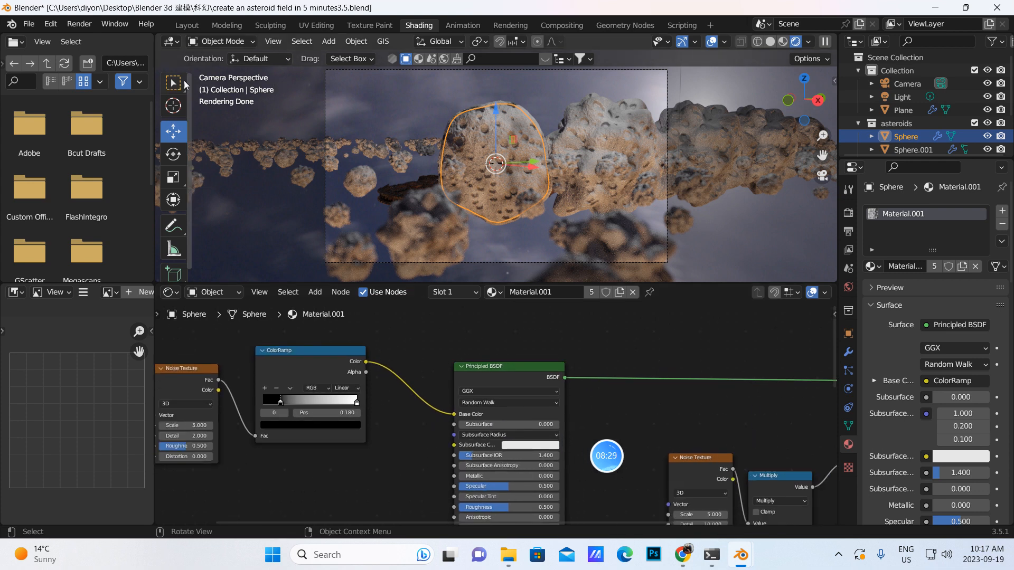
Step: Save the finished asteroid field project and switch back to the asteroid.blend project
{"action": "left_click", "coordinate": [30, 24]}
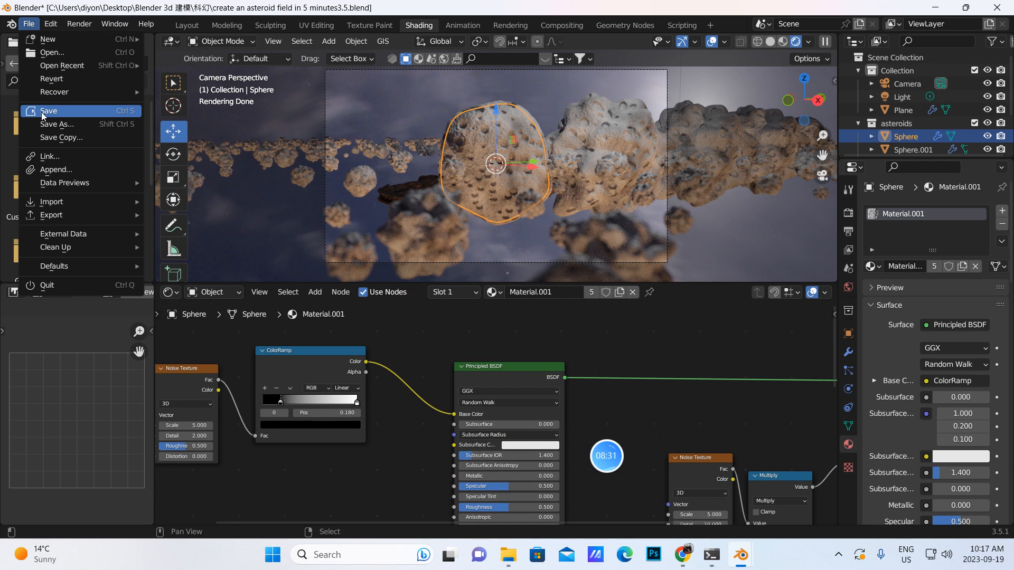
{"action": "left_click", "coordinate": [43, 113]}
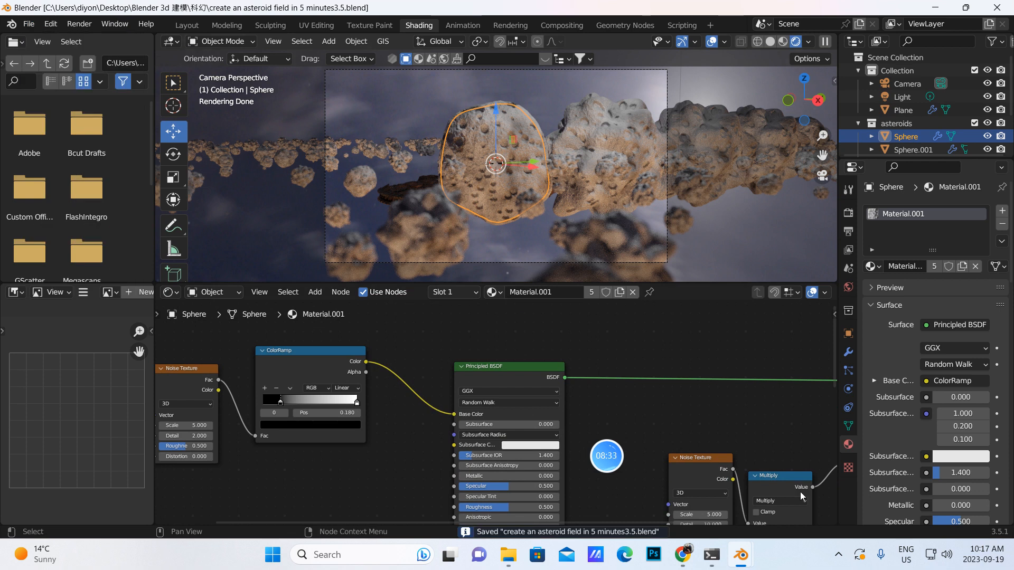
{"action": "mouse_move", "coordinate": [741, 554]}
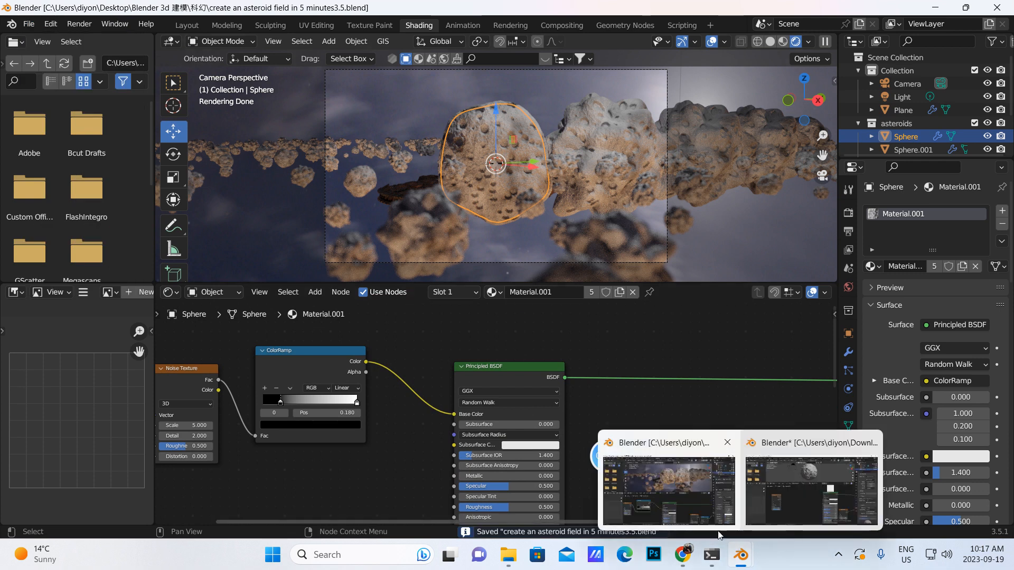
{"action": "left_click", "coordinate": [186, 27]}
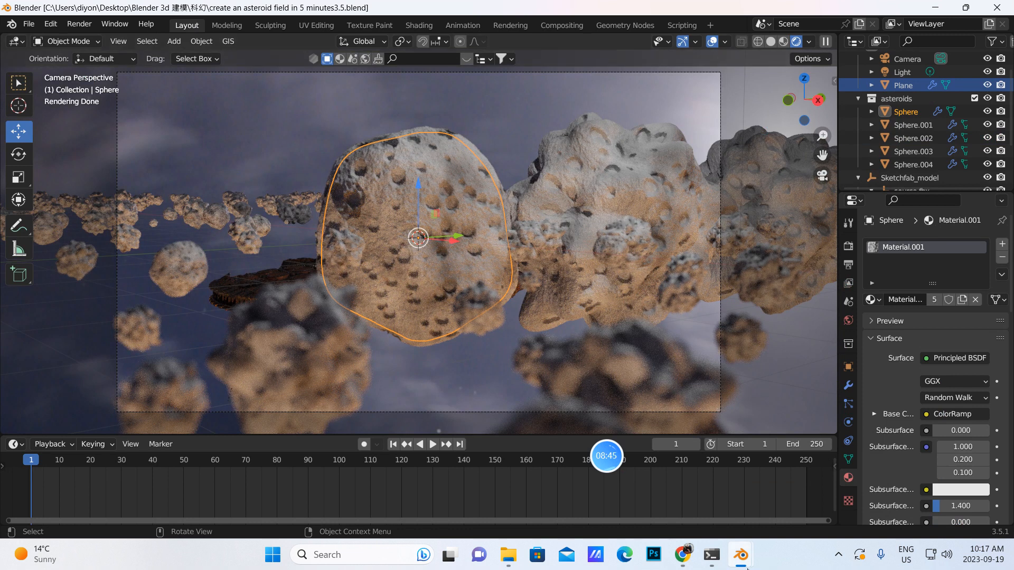
{"action": "left_click", "coordinate": [781, 507]}
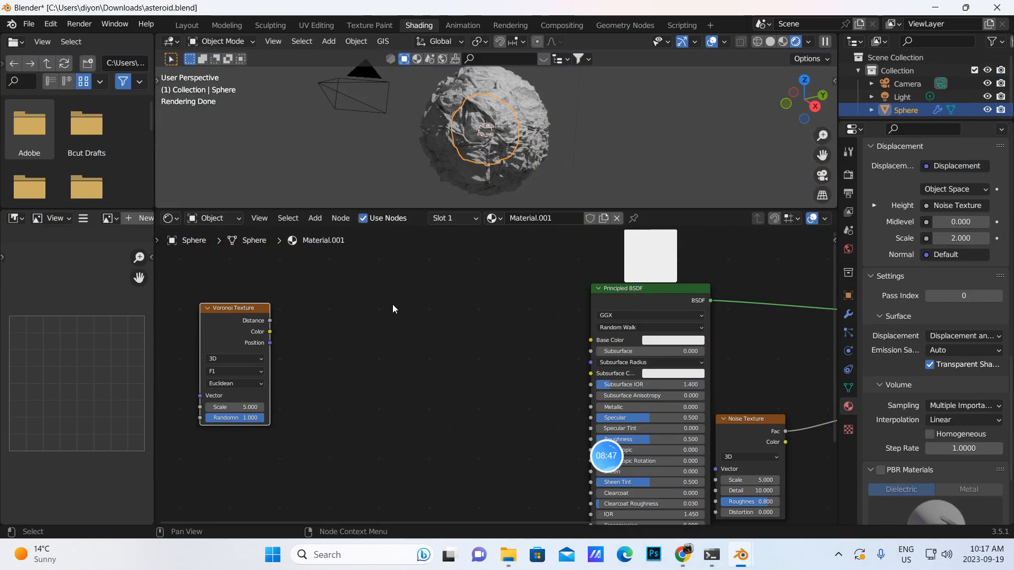
Step: Connect the Voronoi Texture's Distance output to the Principled BSDF's Base Color input
{"action": "middle_click_drag", "start_coordinate": [655, 267], "coordinate": [636, 291]}
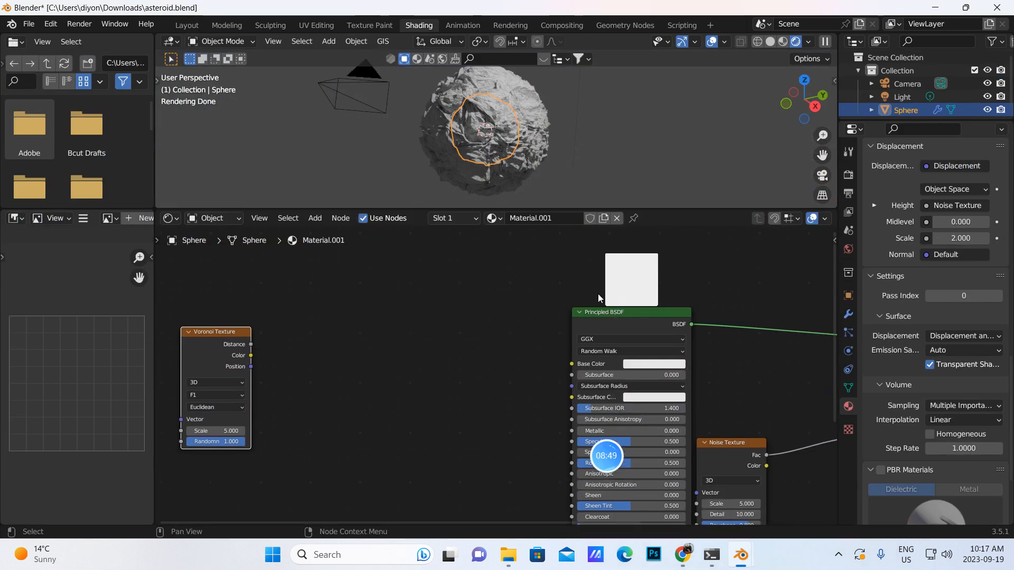
{"action": "scroll", "coordinate": [597, 294], "scroll_direction": "up", "scroll_amount": 1}
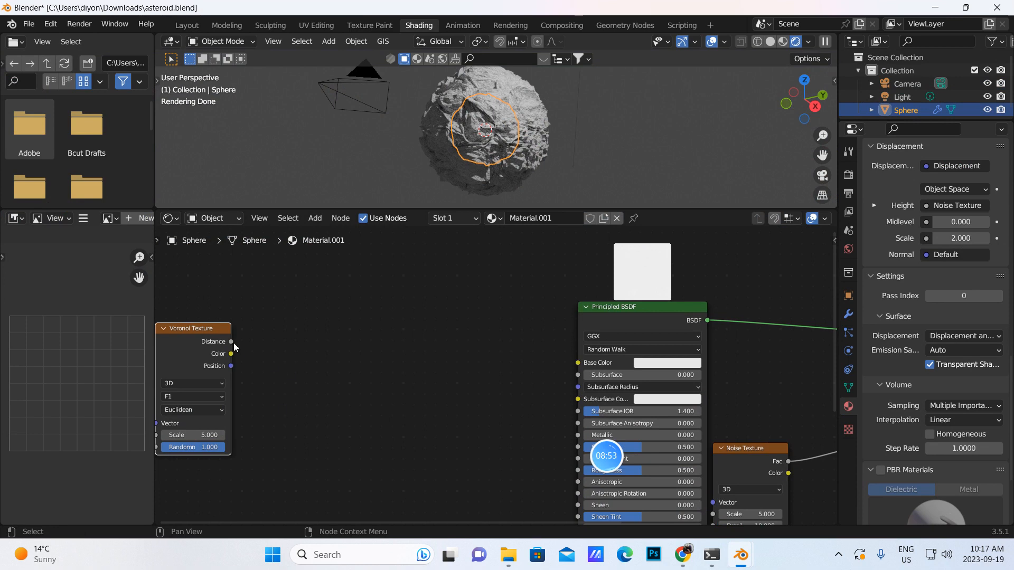
{"action": "left_click_drag", "start_coordinate": [233, 342], "coordinate": [578, 362]}
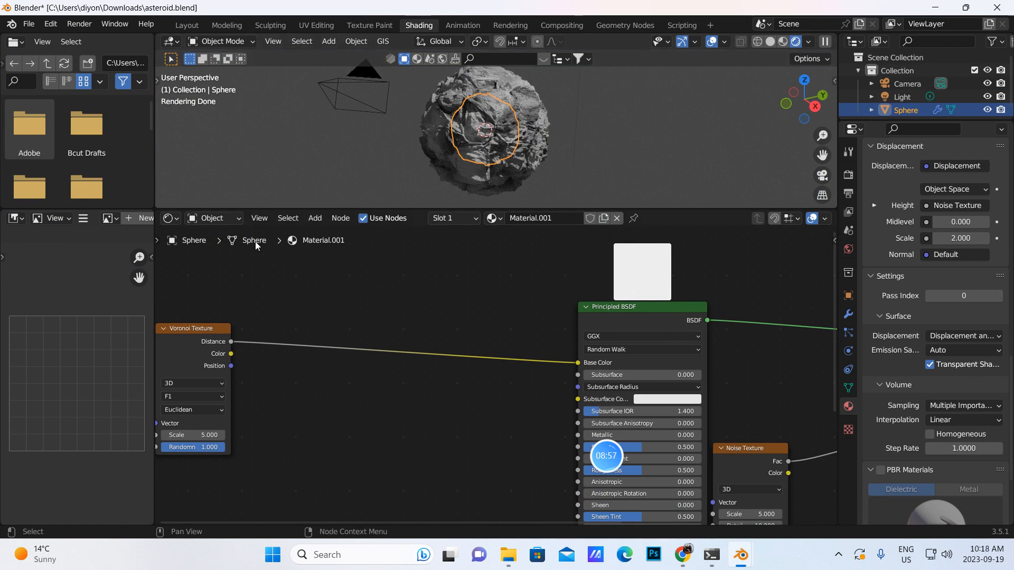
Step: Insert a ColorRamp node between the Voronoi Texture and the Base Color input, and set its black stop's position to 0.18
{"action": "left_click", "coordinate": [317, 218]}
{"action": "left_click", "coordinate": [328, 233]}
{"action": "type", "text": "color"}
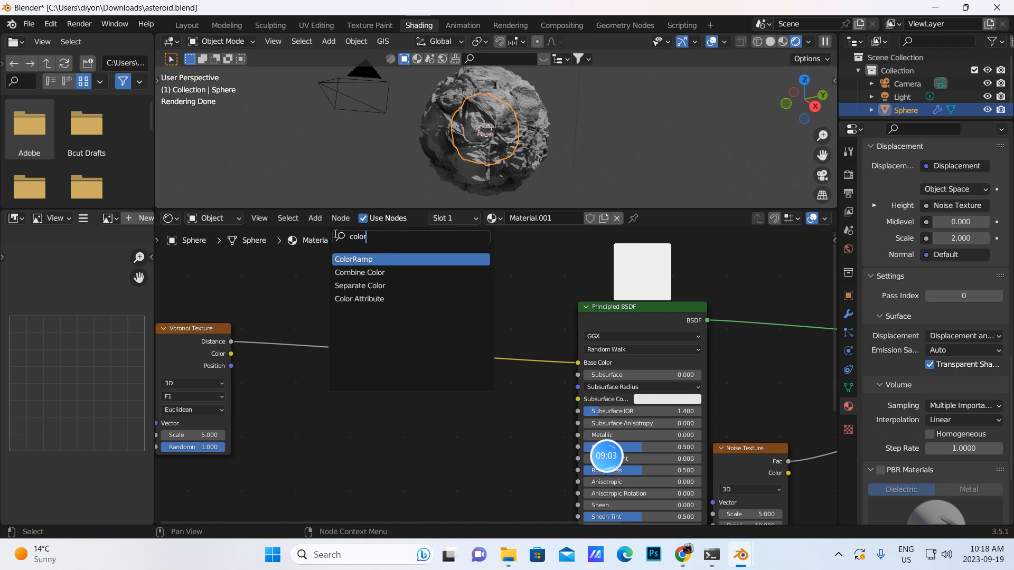
{"action": "left_click", "coordinate": [353, 259]}
{"action": "left_click", "coordinate": [353, 338]}
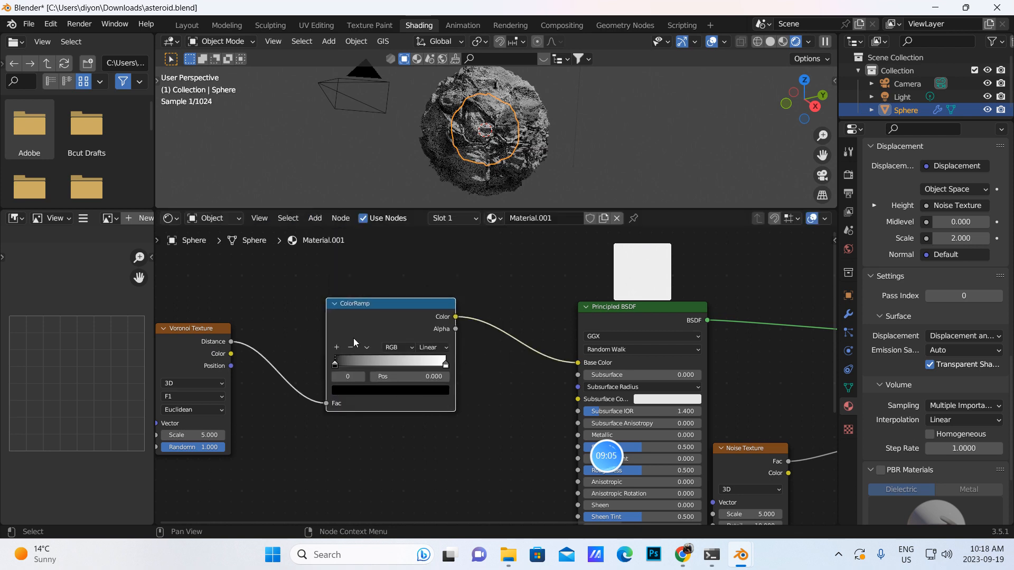
{"action": "left_click", "coordinate": [407, 375]}
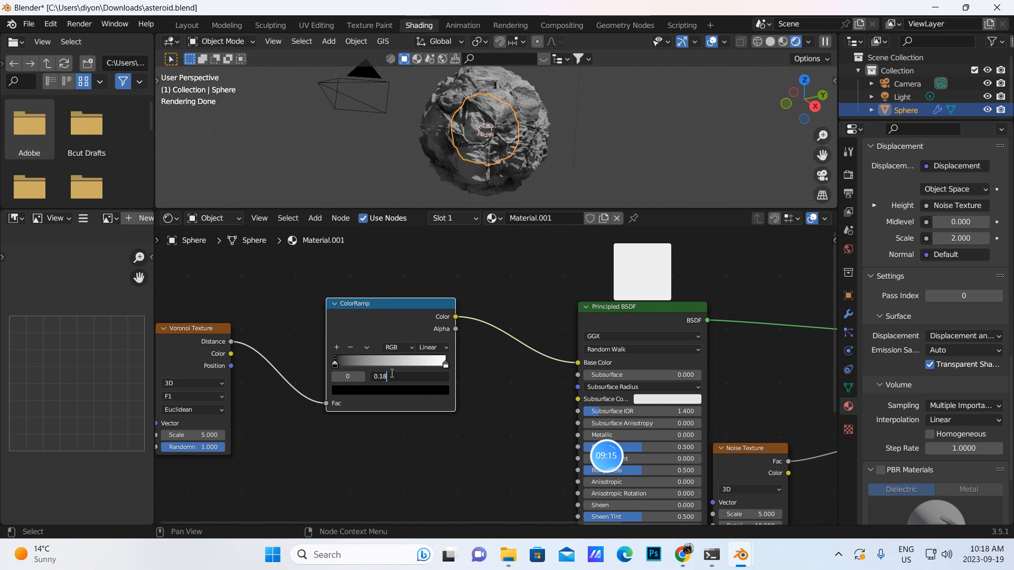
{"action": "key", "text": "Return"}
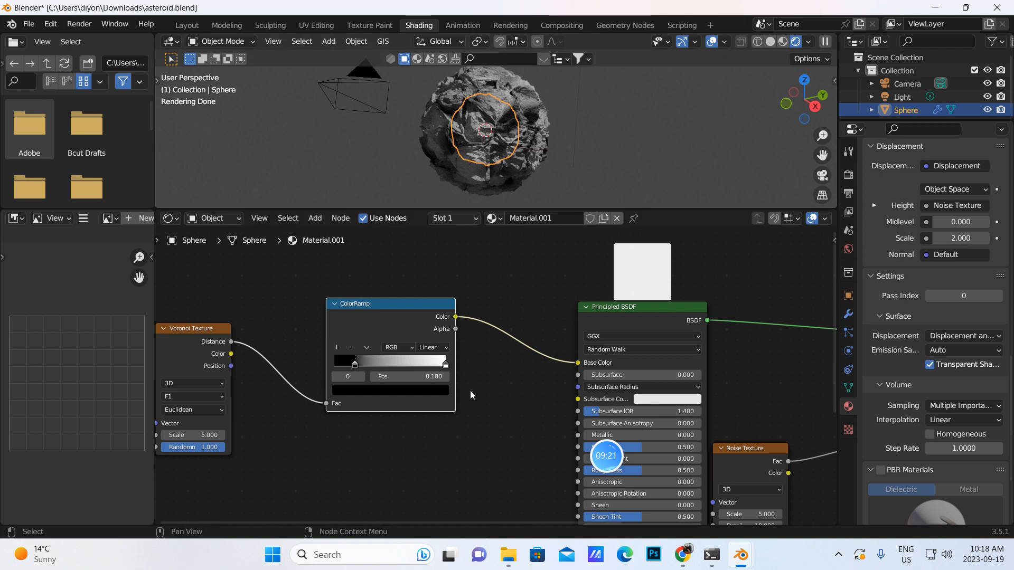
Step: Move the ColorRamp closer to the Voronoi Texture and insert a Math node between the ColorRamp and the Principled BSDF
{"action": "key", "text": "g"}
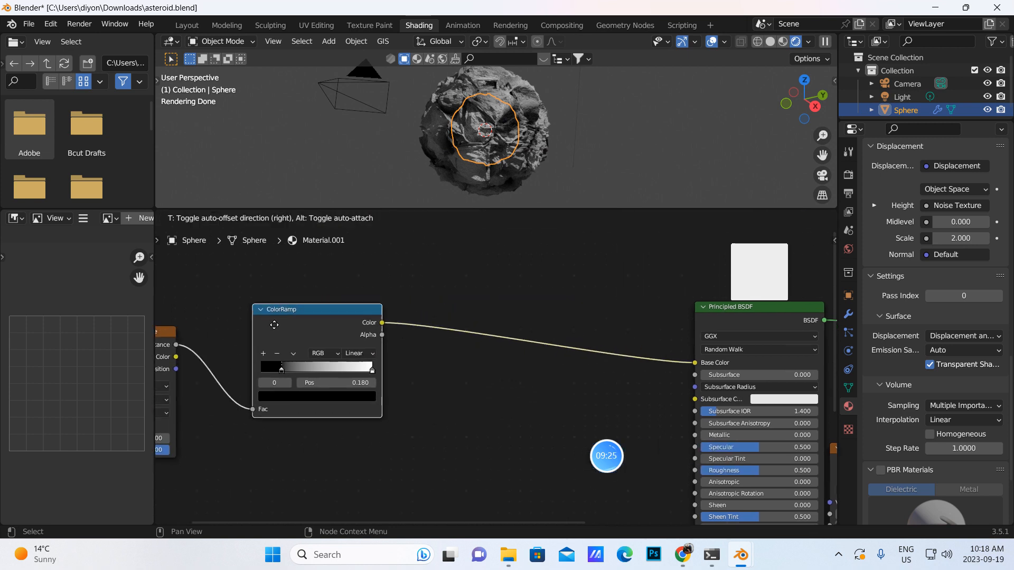
{"action": "left_click", "coordinate": [245, 326]}
{"action": "left_click", "coordinate": [320, 220]}
{"action": "left_click", "coordinate": [326, 233]}
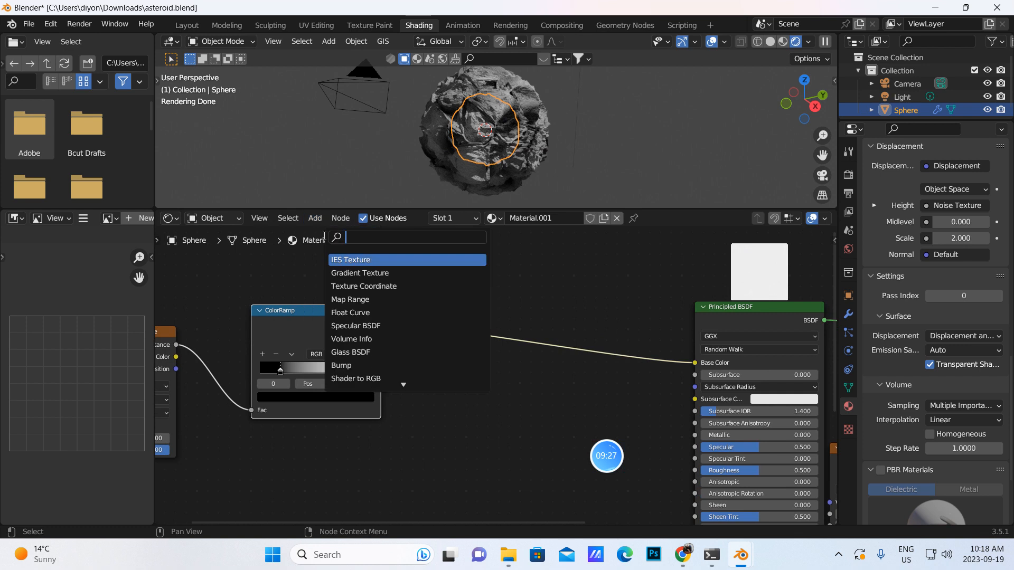
{"action": "type", "text": "math"}
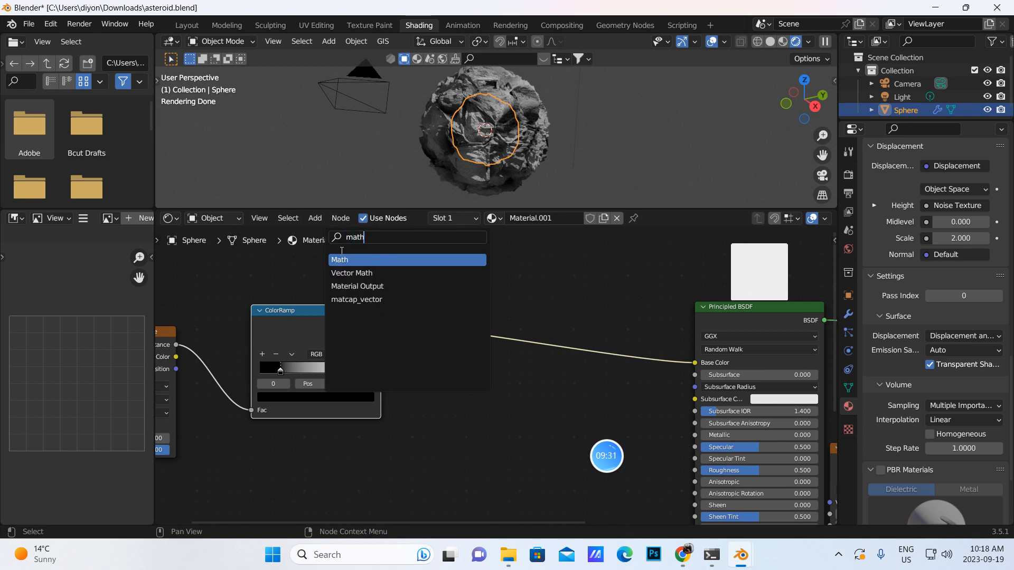
{"action": "key", "text": "Return"}
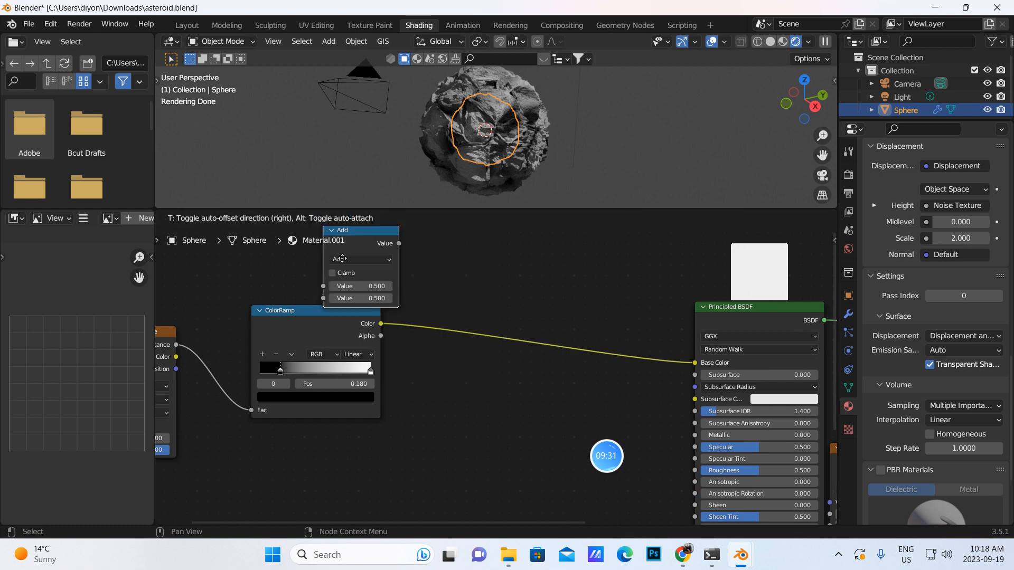
{"action": "left_click", "coordinate": [468, 330]}
Step: Look through the Blender最基础系列教程3 video collection on bilibili in Chrome, and return to the asteroid.blend project in Blender
{"action": "left_click", "coordinate": [682, 554]}
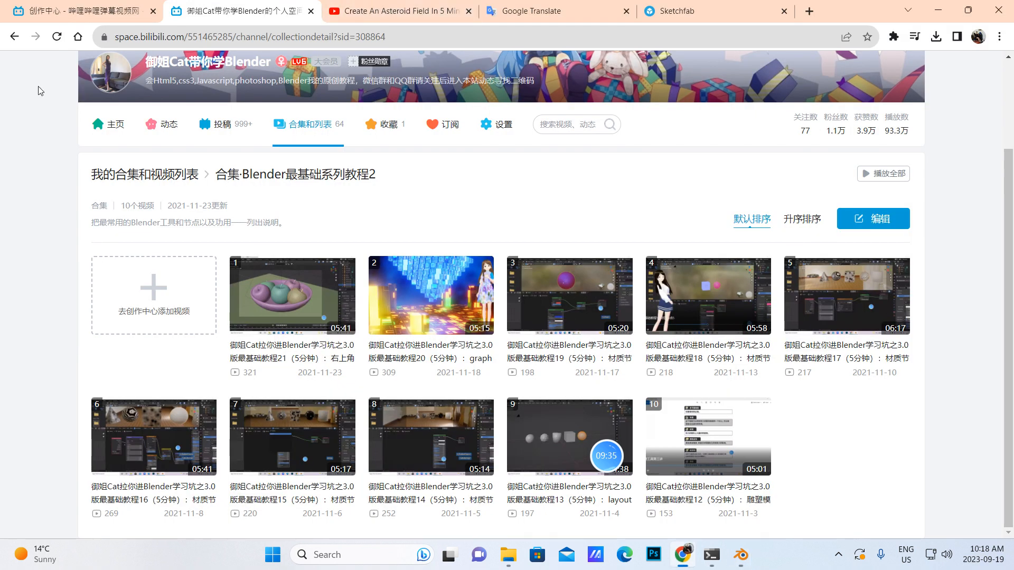
{"action": "left_click", "coordinate": [14, 37]}
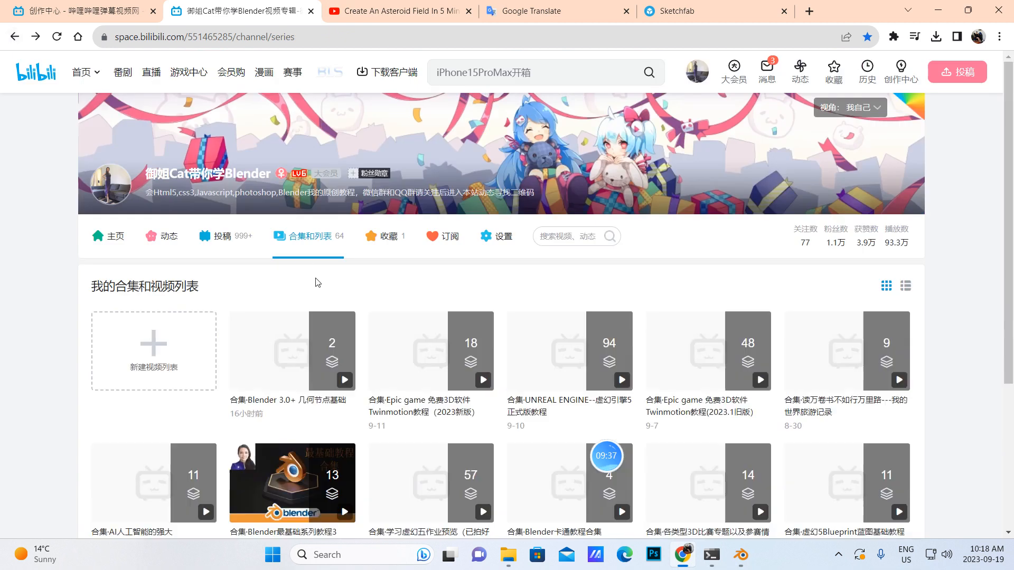
{"action": "scroll", "coordinate": [243, 428], "scroll_direction": "down", "scroll_amount": 3}
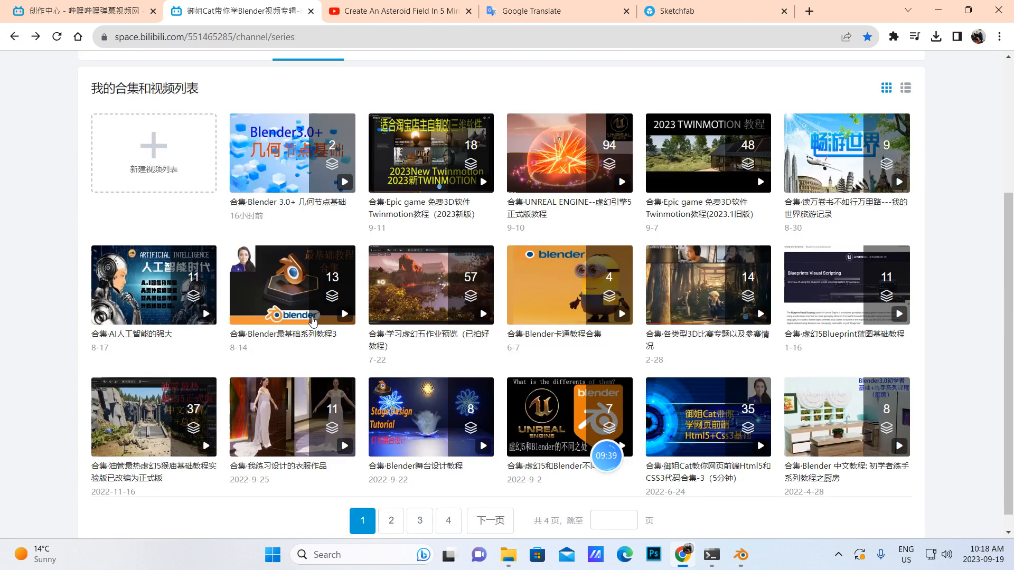
{"action": "left_click", "coordinate": [302, 298]}
{"action": "scroll", "coordinate": [253, 317], "scroll_direction": "down", "scroll_amount": 5}
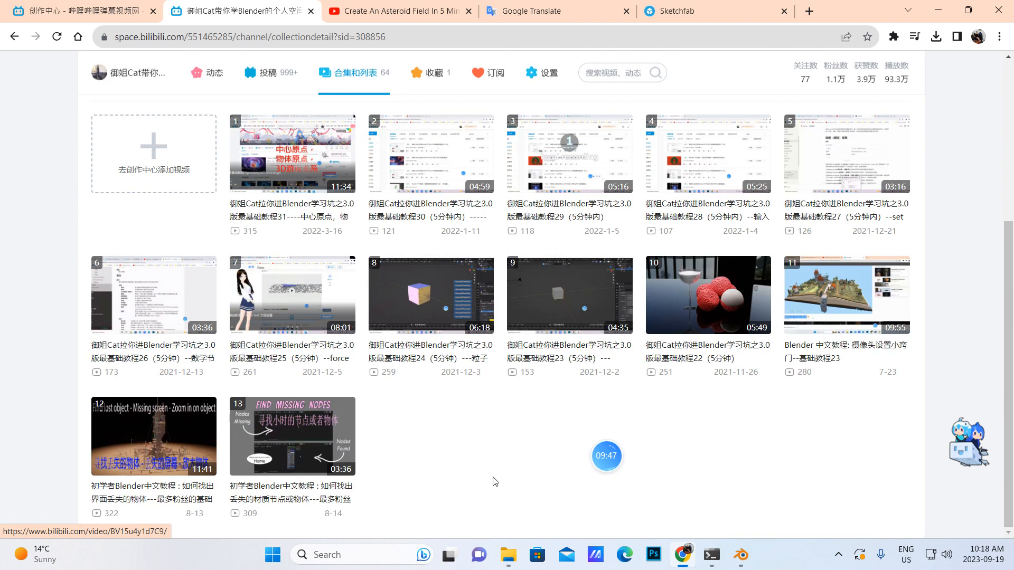
{"action": "mouse_move", "coordinate": [743, 560]}
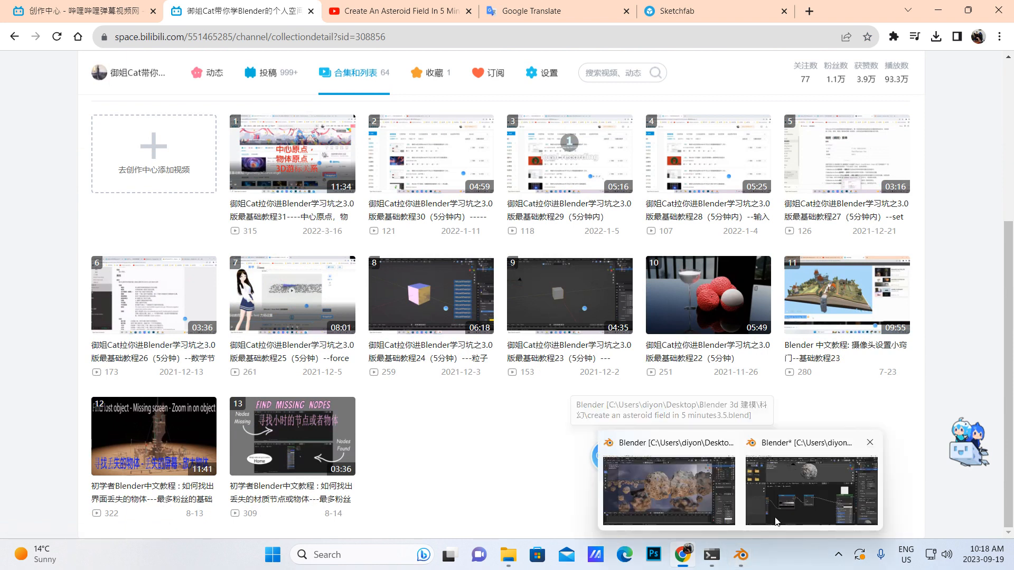
{"action": "left_click", "coordinate": [811, 488]}
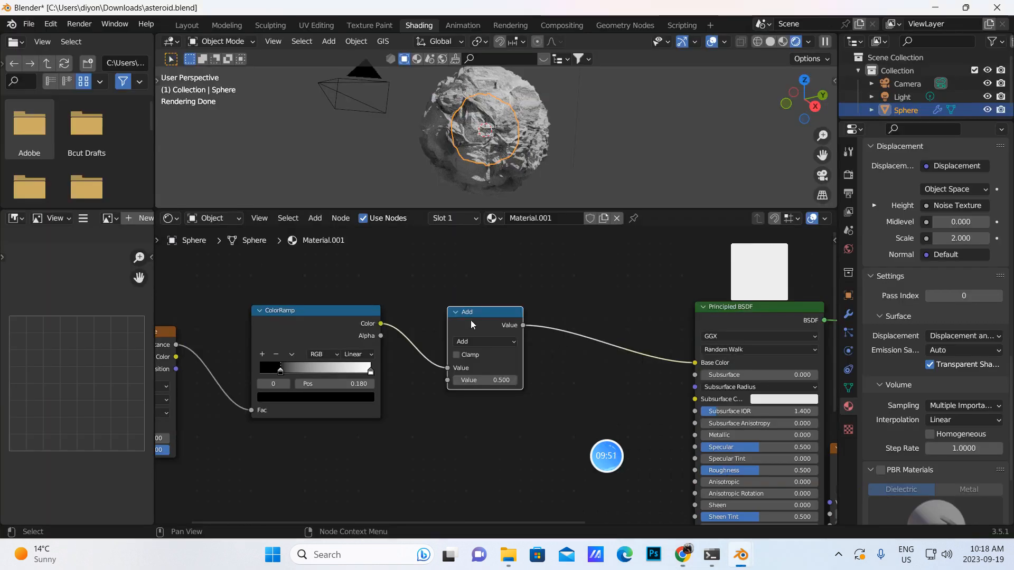
Step: Set the Math node after the ColorRamp to Multiply with Clamp enabled and a value of 6
{"action": "left_click_drag", "start_coordinate": [471, 318], "coordinate": [461, 321]}
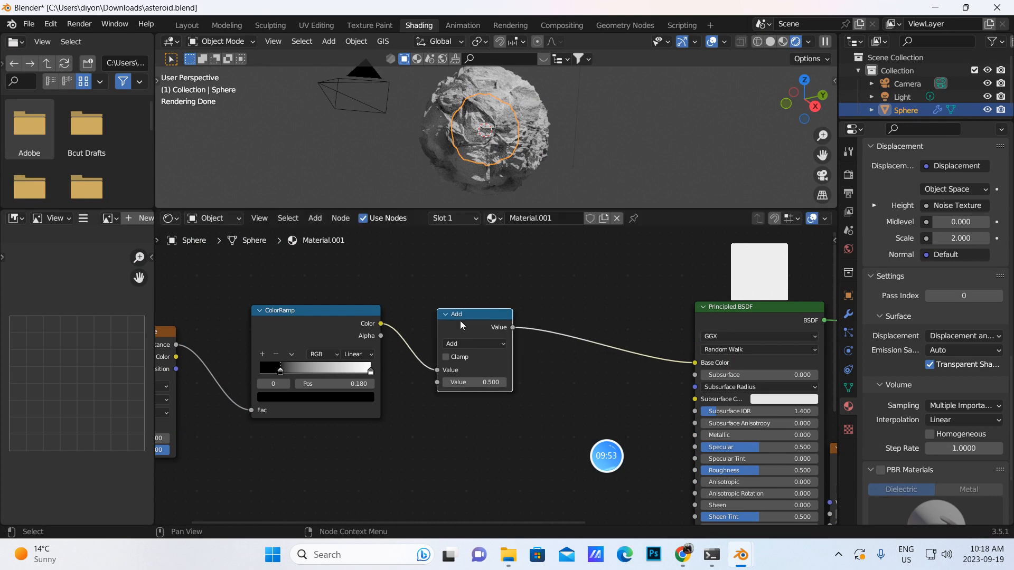
{"action": "left_click", "coordinate": [504, 344]}
{"action": "left_click", "coordinate": [475, 344]}
{"action": "left_click", "coordinate": [490, 344]}
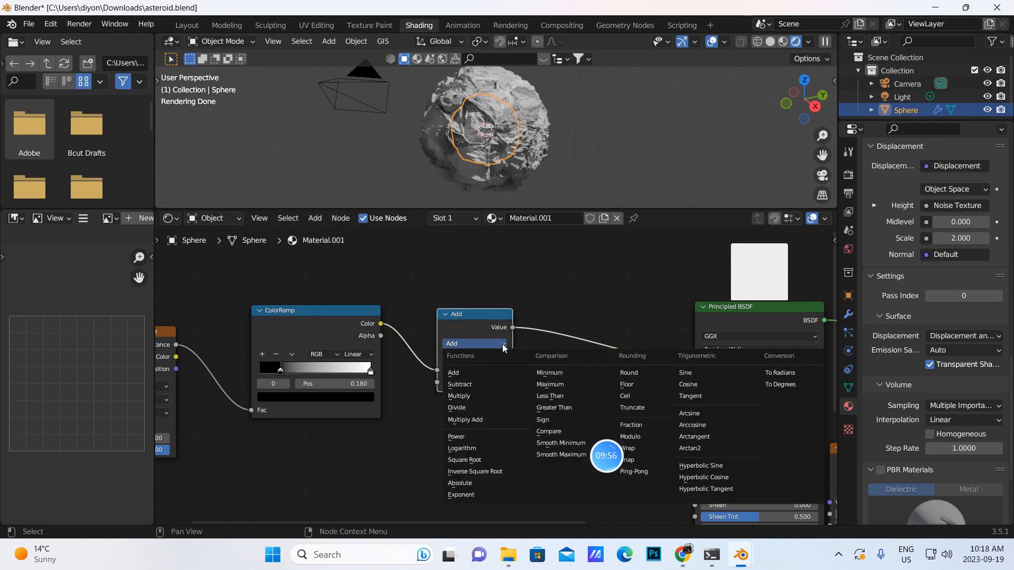
{"action": "left_click", "coordinate": [463, 397]}
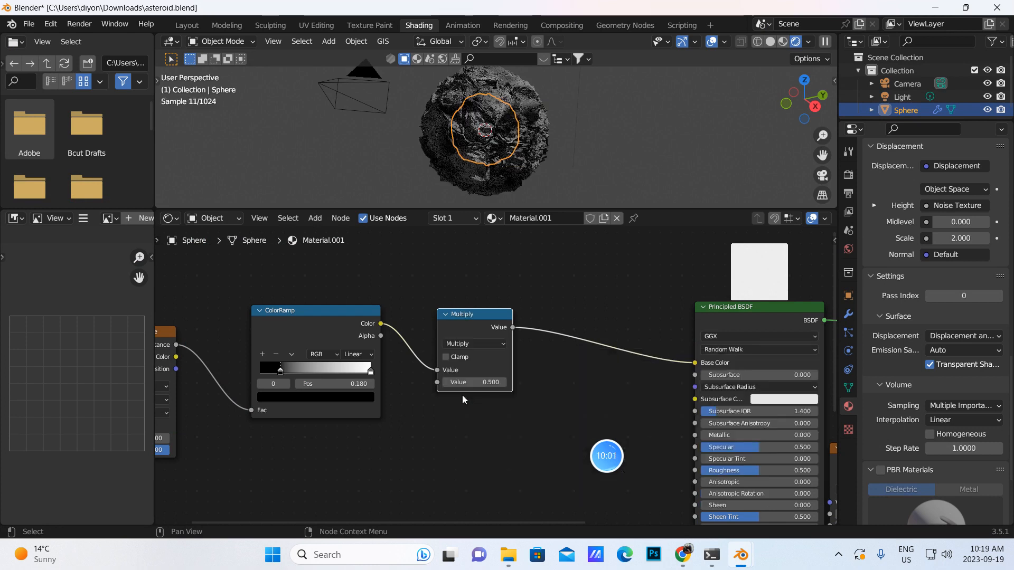
{"action": "left_click", "coordinate": [462, 383]}
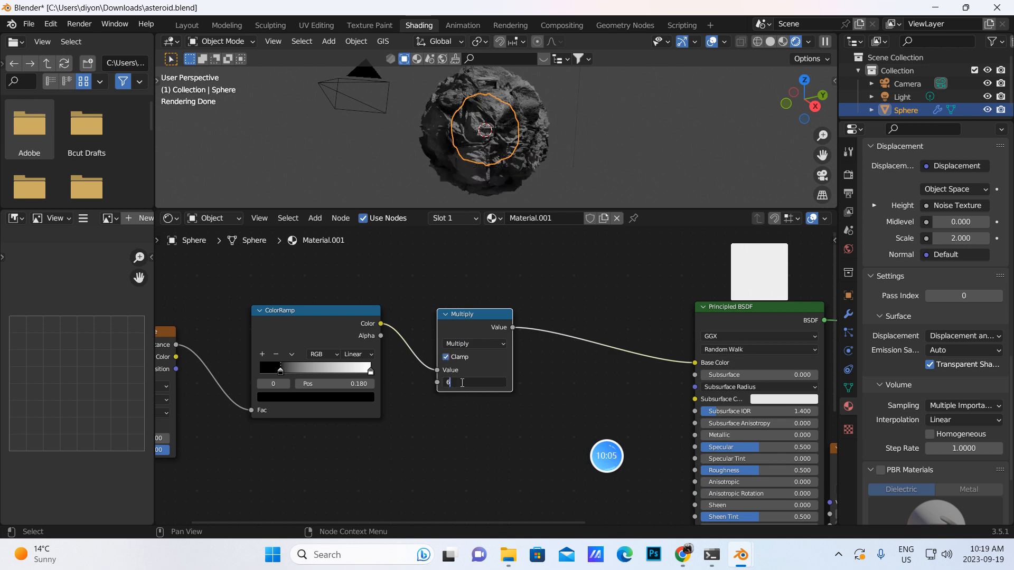
{"action": "key", "text": "Return"}
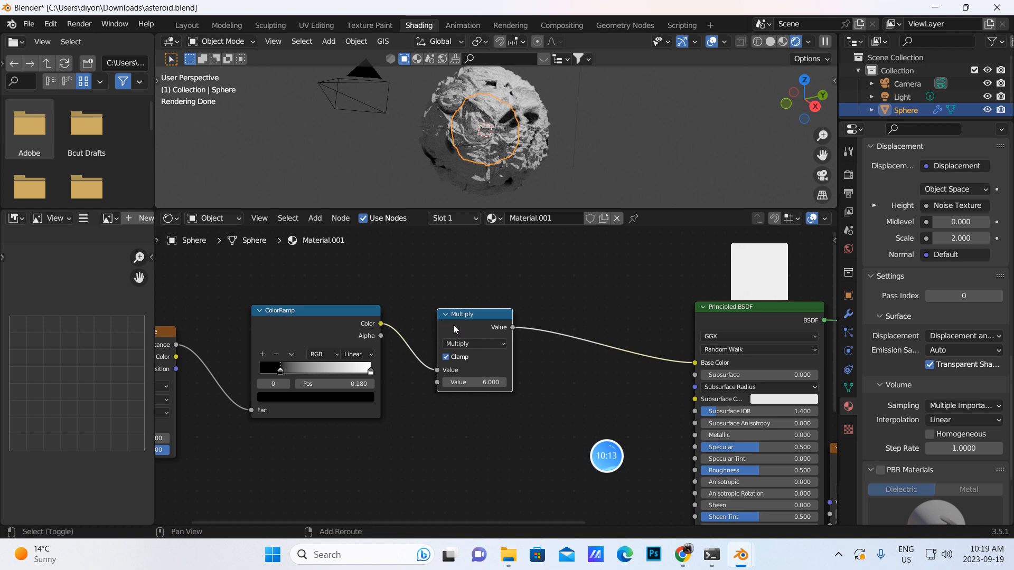
Step: Duplicate the Multiply node into the link to the Principled BSDF and set the copy to Subtract with a value of 0.3
{"action": "key", "text": "shift+d"}
{"action": "left_click", "coordinate": [575, 326]}
{"action": "left_click", "coordinate": [602, 382]}
{"action": "key", "text": "Return"}
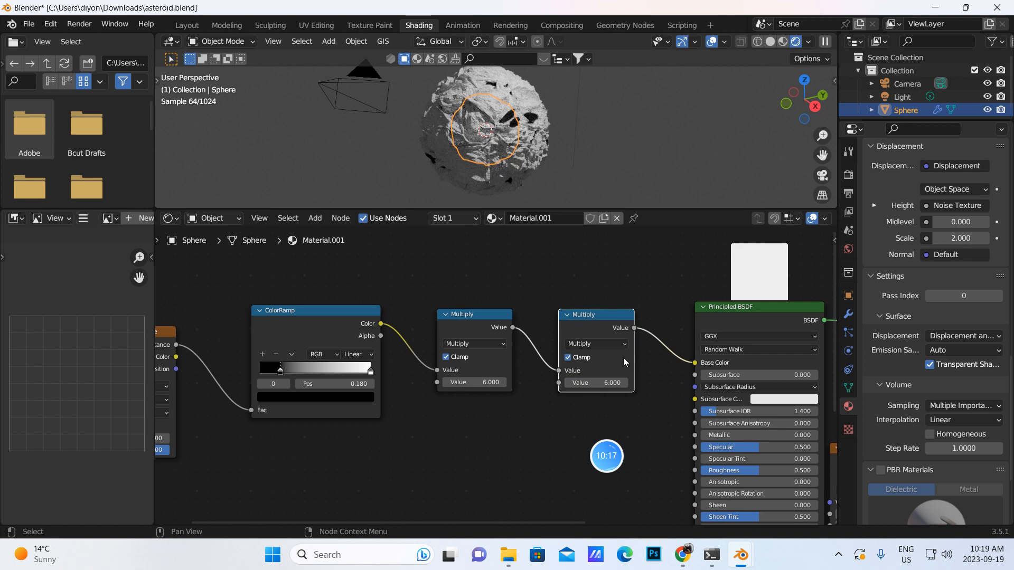
{"action": "left_click", "coordinate": [587, 344]}
{"action": "left_click", "coordinate": [581, 385]}
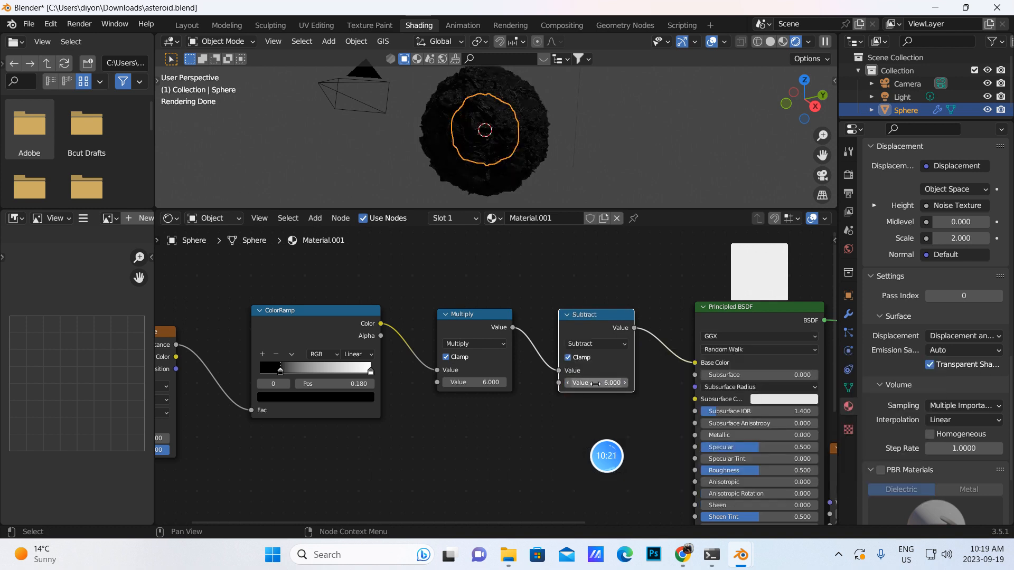
{"action": "left_click", "coordinate": [596, 382]}
{"action": "key", "text": "BackSpace"}
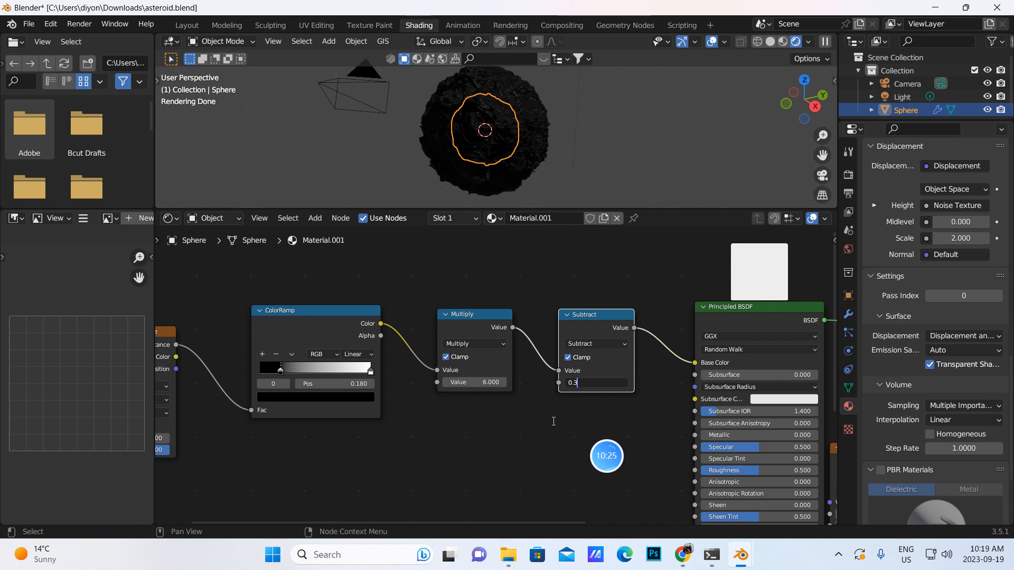
{"action": "type", "text": "0.3"}
{"action": "key", "text": "Return"}
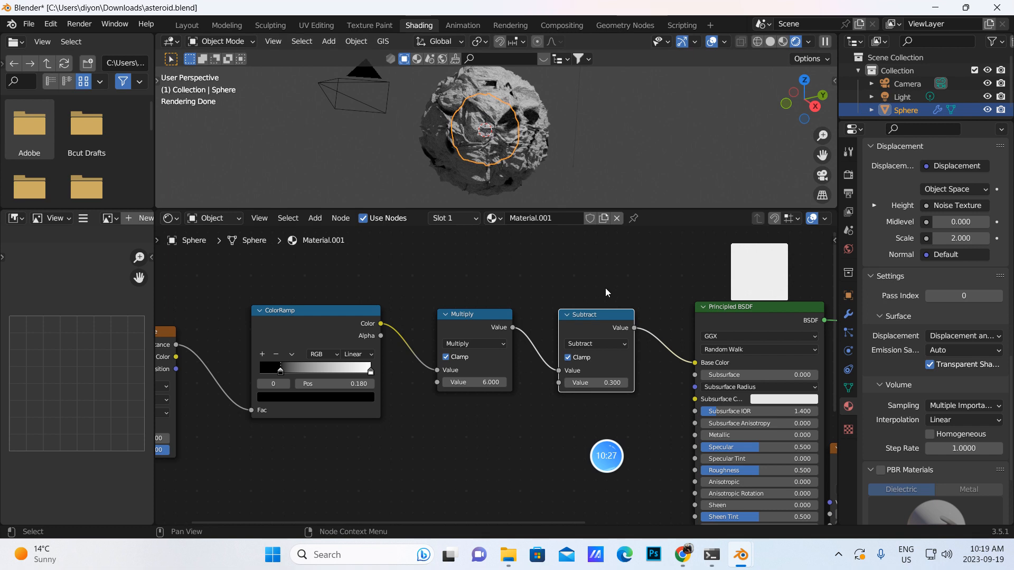
Step: Move the Displacement node closer to the Material Output to make room after the Noise Texture
{"action": "scroll", "coordinate": [597, 284], "scroll_direction": "down", "scroll_amount": 3}
{"action": "middle_click_drag", "start_coordinate": [589, 278], "coordinate": [614, 255]}
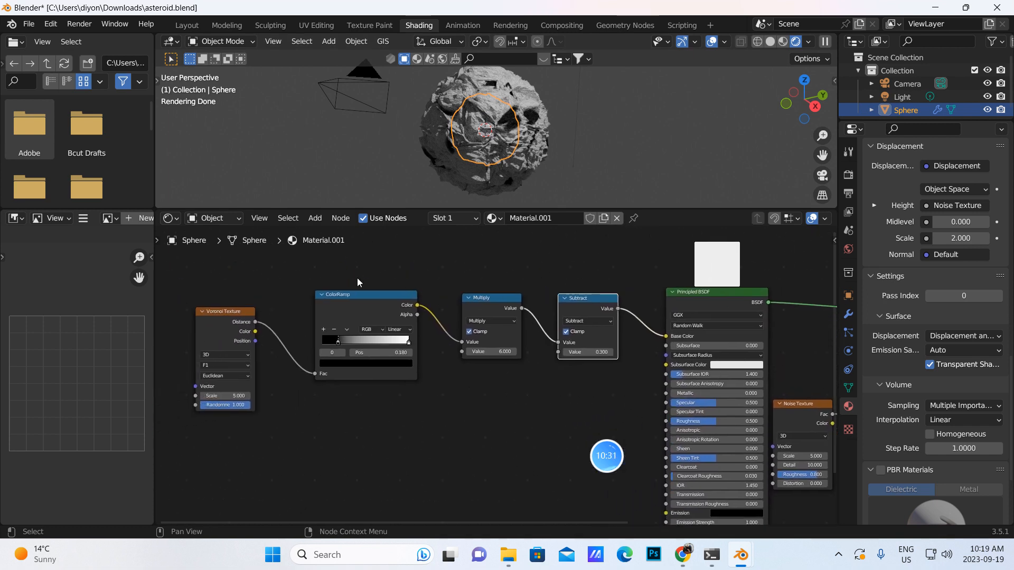
{"action": "left_click_drag", "start_coordinate": [183, 283], "coordinate": [636, 404]}
{"action": "middle_click_drag", "start_coordinate": [514, 391], "coordinate": [315, 388]}
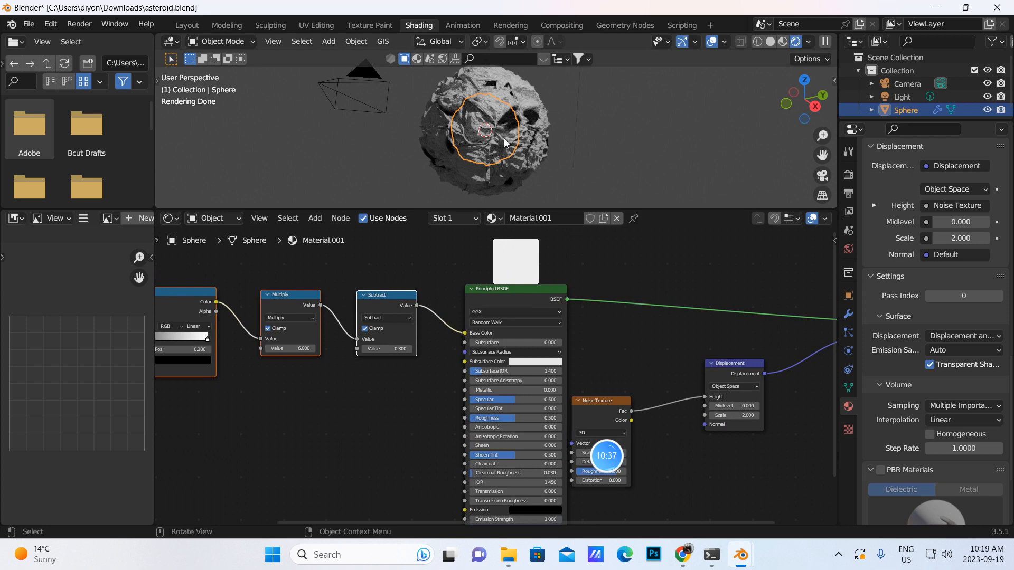
{"action": "middle_click_drag", "start_coordinate": [655, 349], "coordinate": [526, 288]}
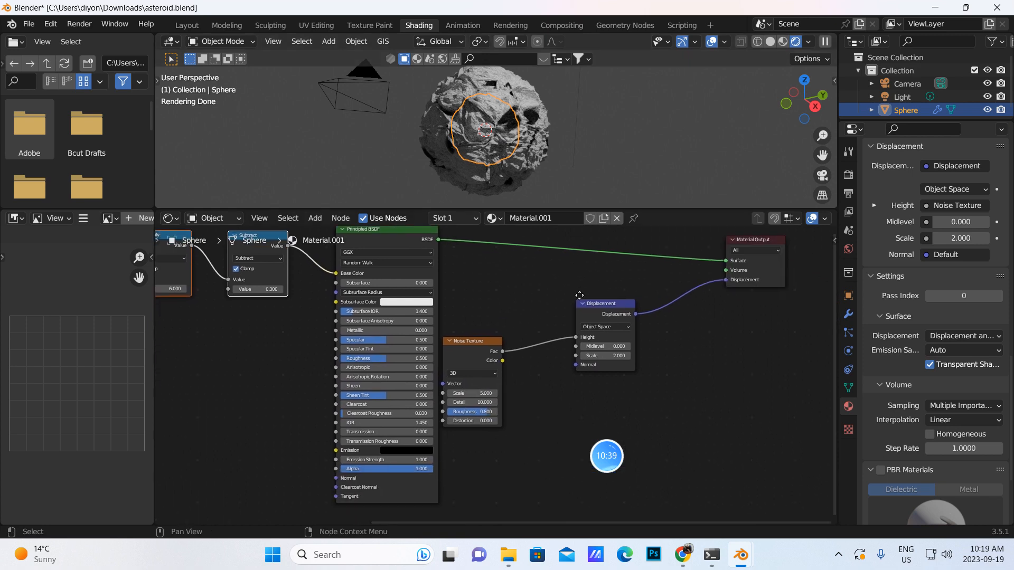
{"action": "left_click_drag", "start_coordinate": [604, 311], "coordinate": [663, 308]}
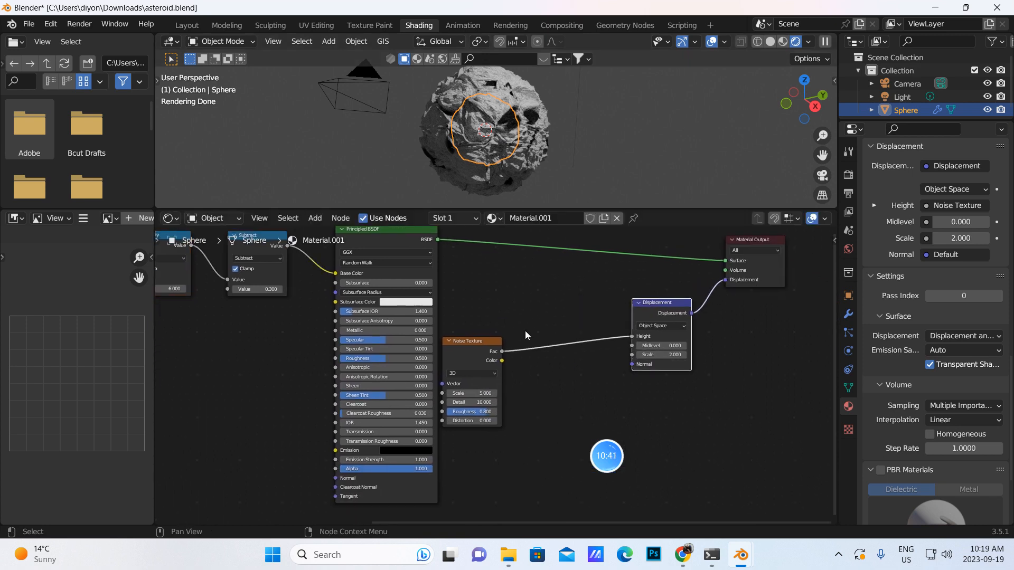
Step: Insert a Math node between the Noise Texture and the Displacement node and set it to Multiply
{"action": "left_click", "coordinate": [315, 219]}
{"action": "left_click", "coordinate": [326, 234]}
{"action": "type", "text": "math"}
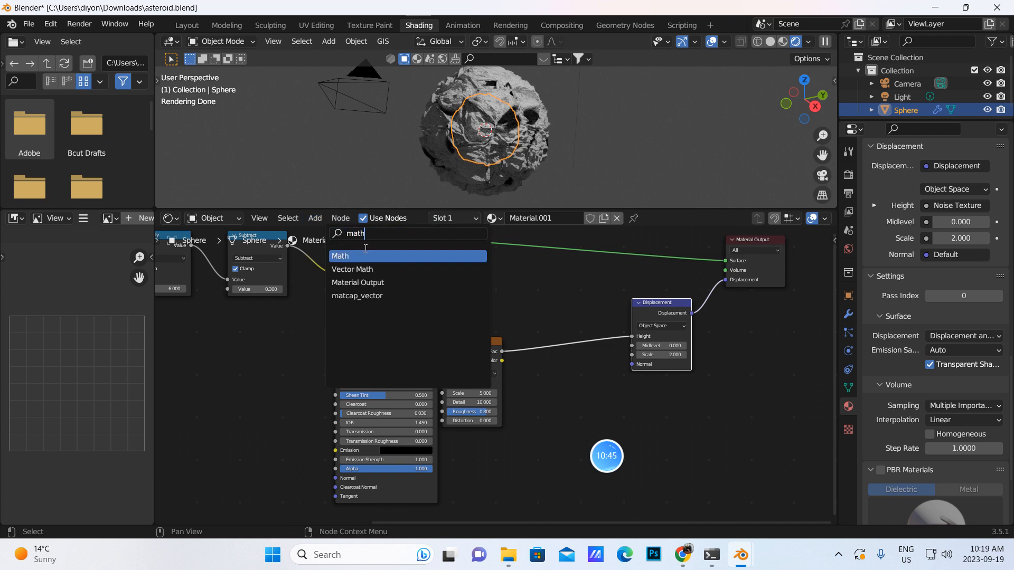
{"action": "key", "text": "Return"}
{"action": "left_click", "coordinate": [592, 353]}
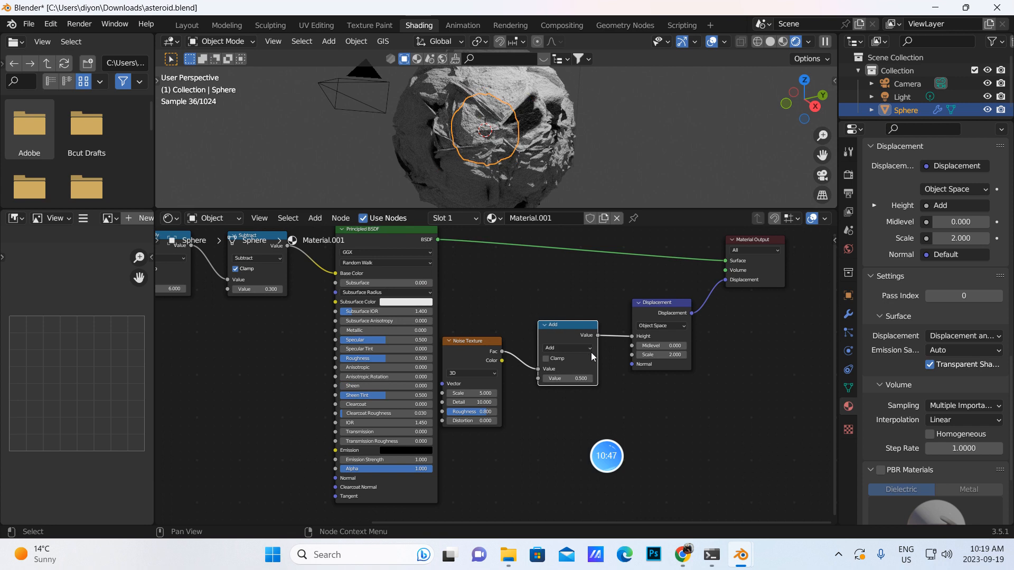
{"action": "left_click", "coordinate": [591, 350]}
{"action": "left_click", "coordinate": [556, 388]}
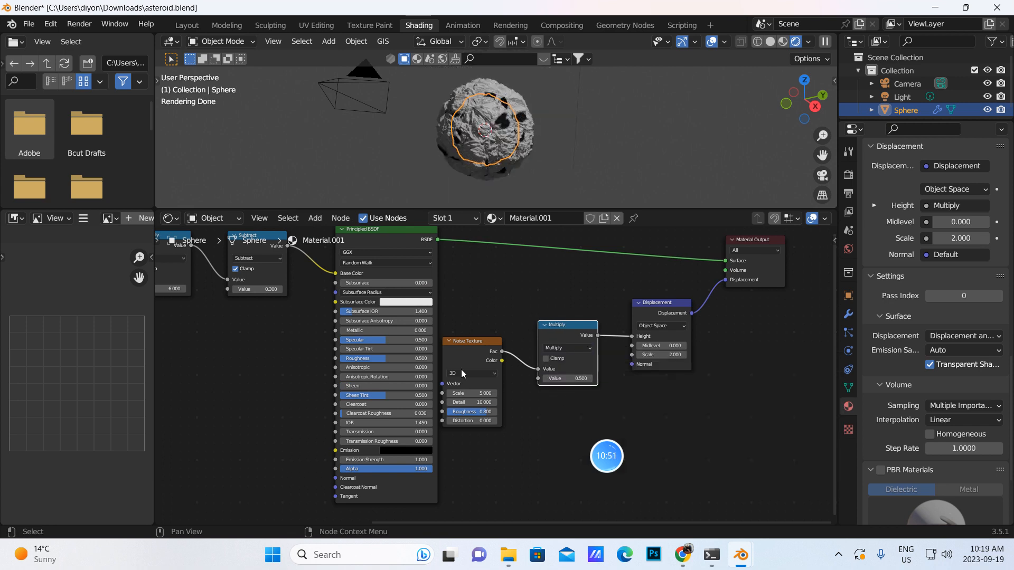
Step: Disconnect the Subtract node from Base Color and move the Voronoi, ColorRamp, Multiply and Subtract nodes below the Principled BSDF
{"action": "middle_click_drag", "start_coordinate": [278, 334], "coordinate": [587, 377]}
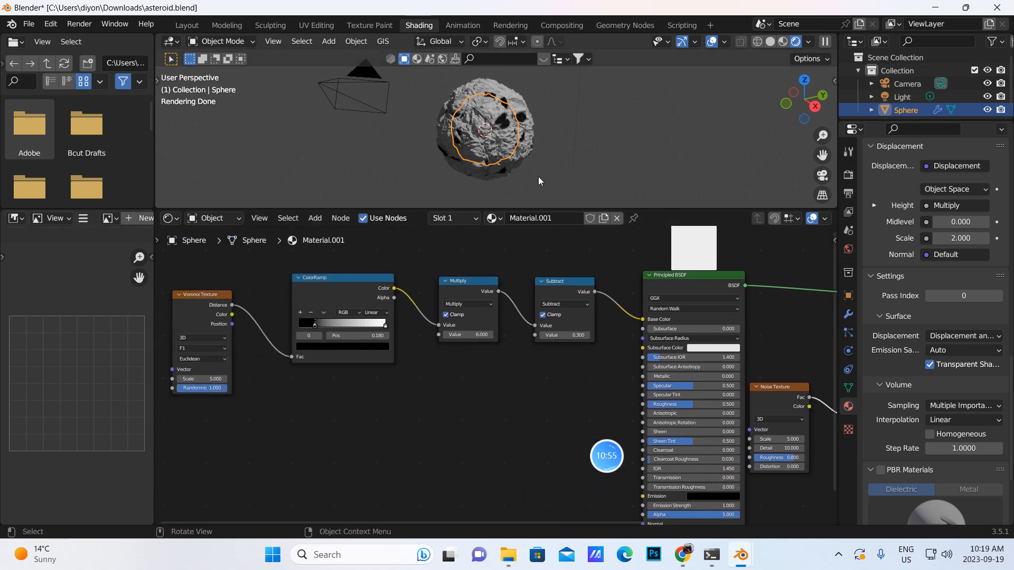
{"action": "left_click_drag", "start_coordinate": [172, 272], "coordinate": [607, 391]}
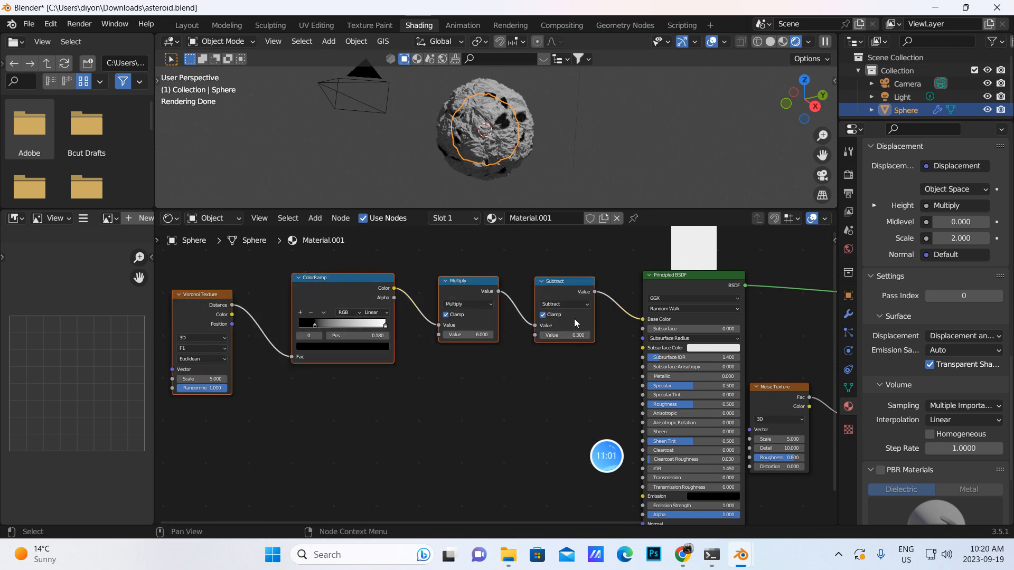
{"action": "left_click_drag", "start_coordinate": [643, 320], "coordinate": [615, 307]}
{"action": "left_click_drag", "start_coordinate": [172, 265], "coordinate": [581, 416]}
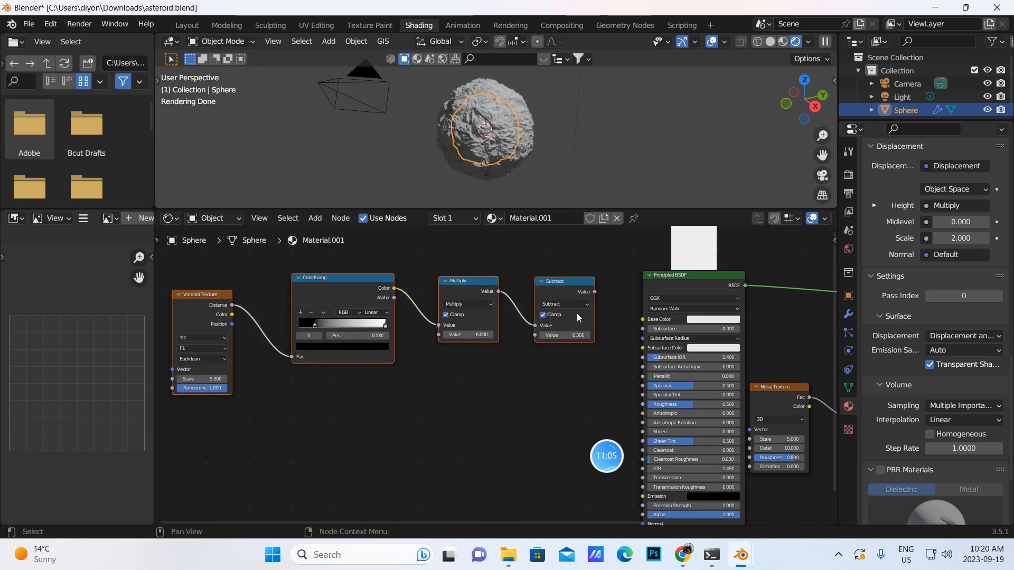
{"action": "left_click_drag", "start_coordinate": [575, 322], "coordinate": [737, 406]}
Step: Connect the Subtract node's Value output to the second Value input of the Multiply node feeding the Displacement
{"action": "middle_click_drag", "start_coordinate": [793, 398], "coordinate": [543, 434]}
{"action": "middle_click_drag", "start_coordinate": [613, 360], "coordinate": [566, 446]}
{"action": "left_click_drag", "start_coordinate": [496, 291], "coordinate": [501, 290]}
{"action": "left_click_drag", "start_coordinate": [468, 496], "coordinate": [561, 318]}
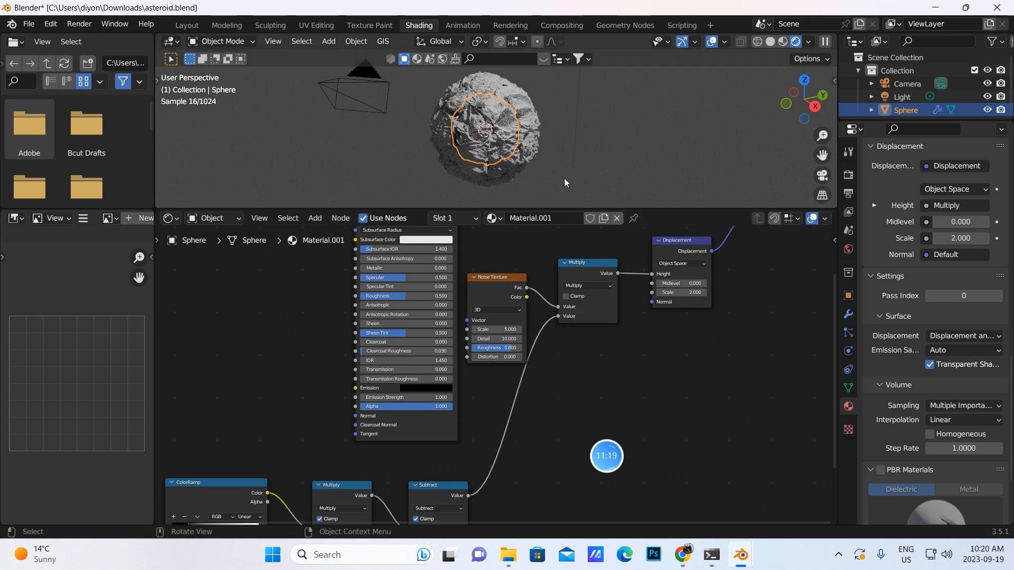
Step: Move the existing Noise Texture node slightly upward and place a second Noise Texture node before the Principled BSDF
{"action": "middle_click_drag", "start_coordinate": [612, 281], "coordinate": [753, 404]}
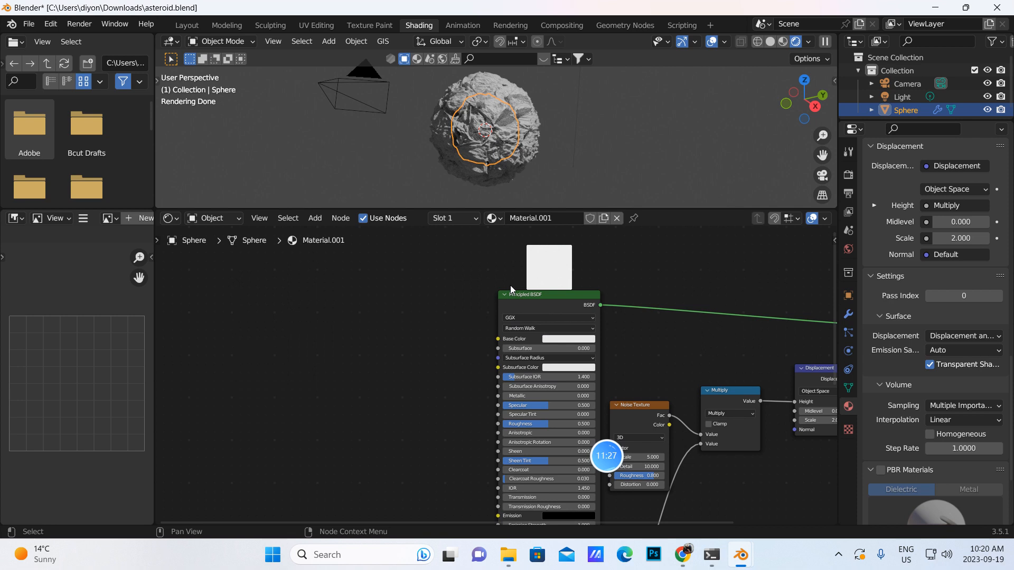
{"action": "left_click_drag", "start_coordinate": [638, 418], "coordinate": [642, 374]}
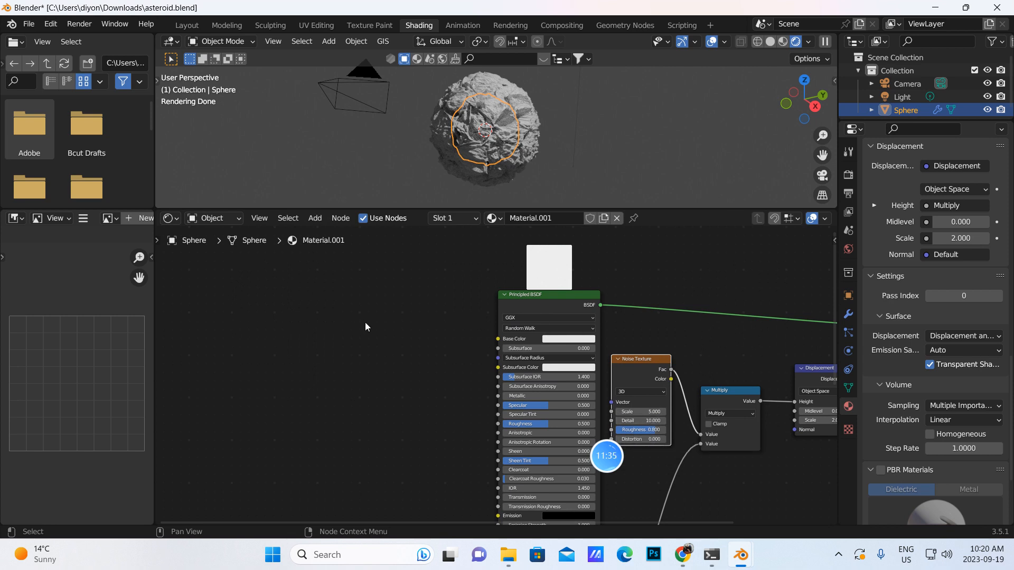
{"action": "left_click", "coordinate": [315, 218]}
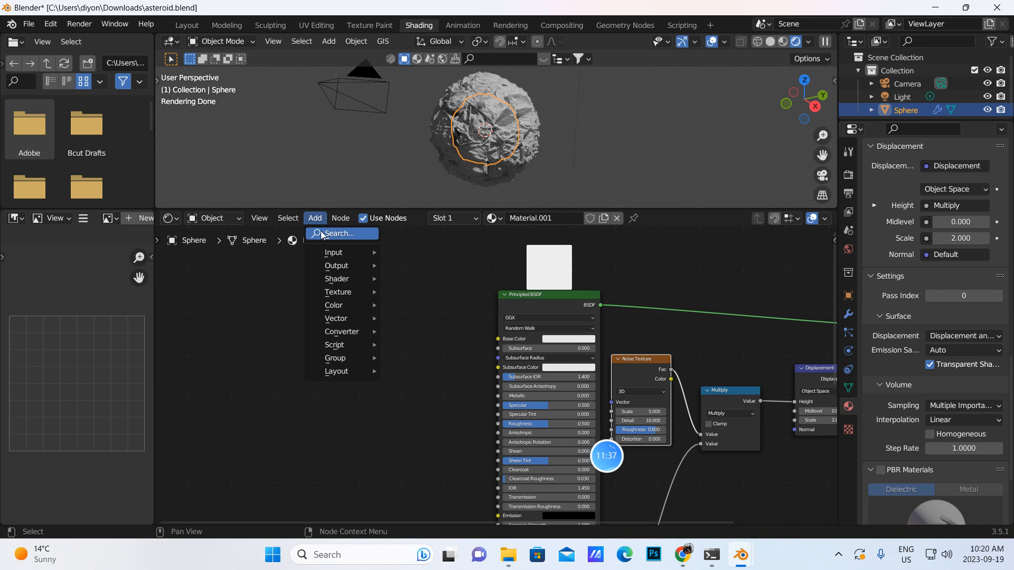
{"action": "left_click", "coordinate": [323, 235]}
{"action": "type", "text": "noise"}
{"action": "left_click", "coordinate": [345, 256]}
{"action": "left_click", "coordinate": [265, 327]}
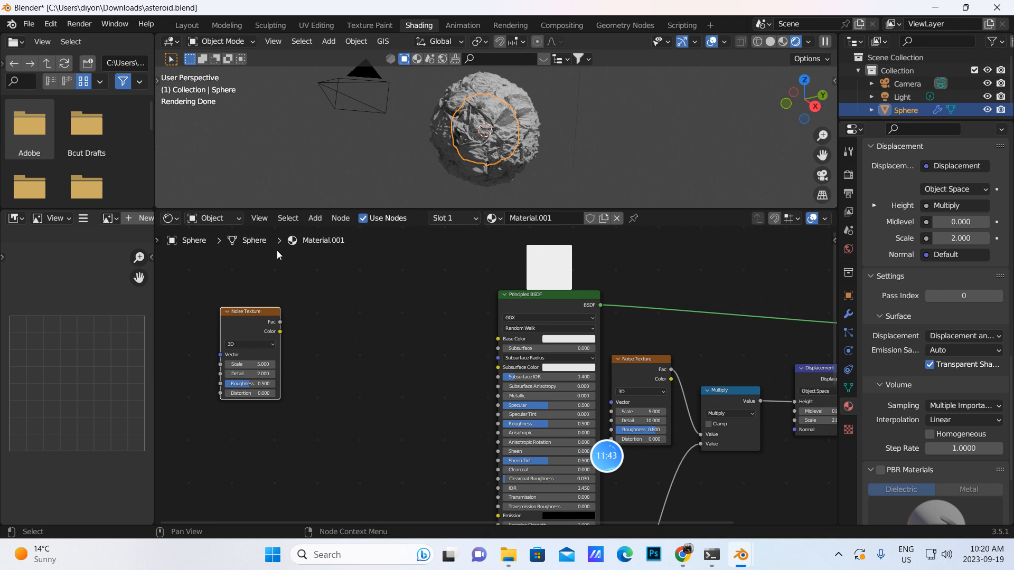
Step: Add a ColorRamp node, linking the new Noise Texture's Fac to its Fac and its Color to the Principled BSDF's Base Color
{"action": "left_click", "coordinate": [314, 218]}
{"action": "left_click", "coordinate": [322, 234]}
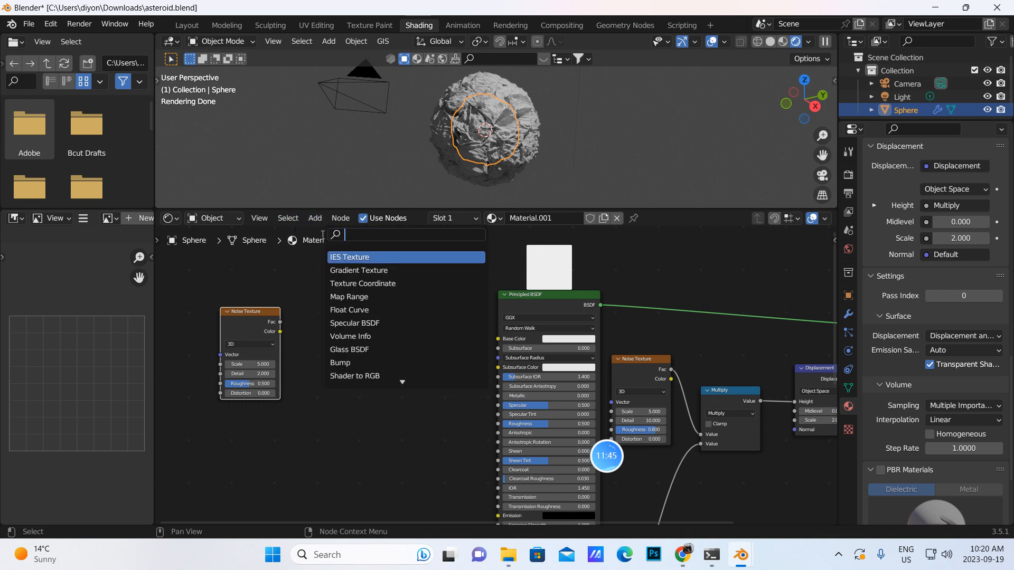
{"action": "type", "text": "color"}
{"action": "left_click", "coordinate": [345, 257]}
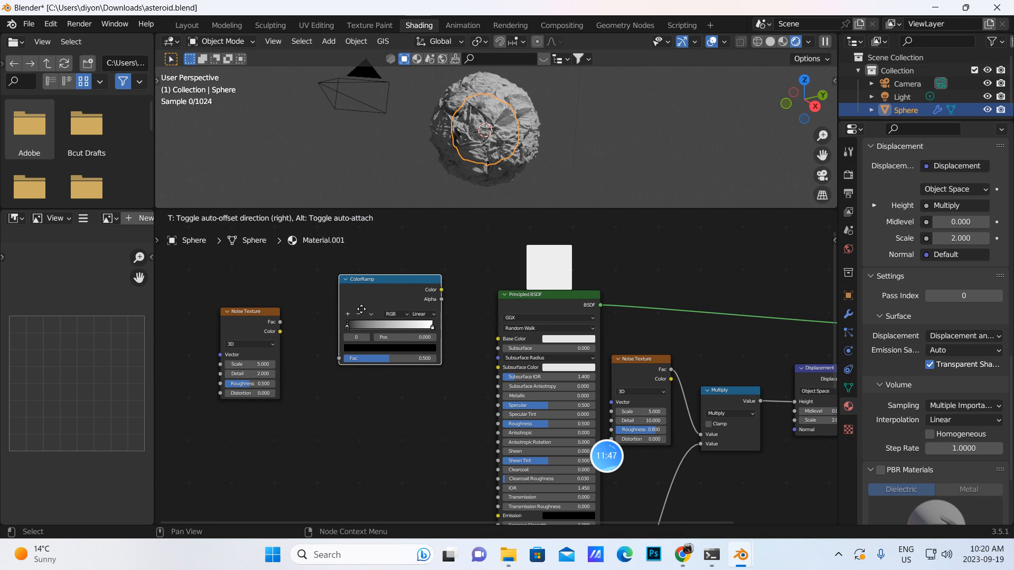
{"action": "left_click_drag", "start_coordinate": [280, 322], "coordinate": [327, 380]}
{"action": "left_click_drag", "start_coordinate": [429, 312], "coordinate": [498, 339]}
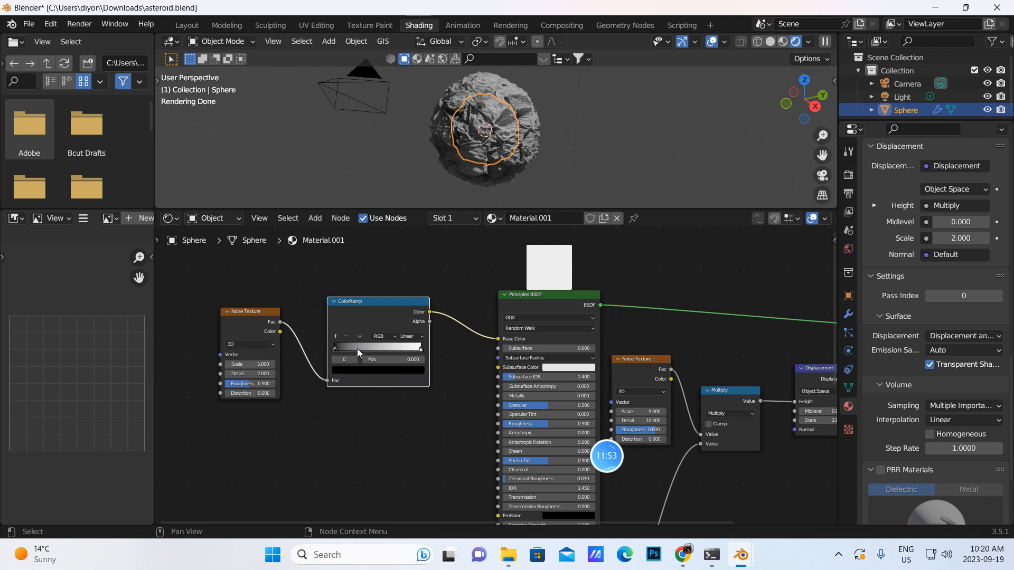
Step: Edit the new ColorRamp's black stop position, and set the black stop position of the Voronoi Texture's ColorRamp to 0.254
{"action": "left_click", "coordinate": [387, 361]}
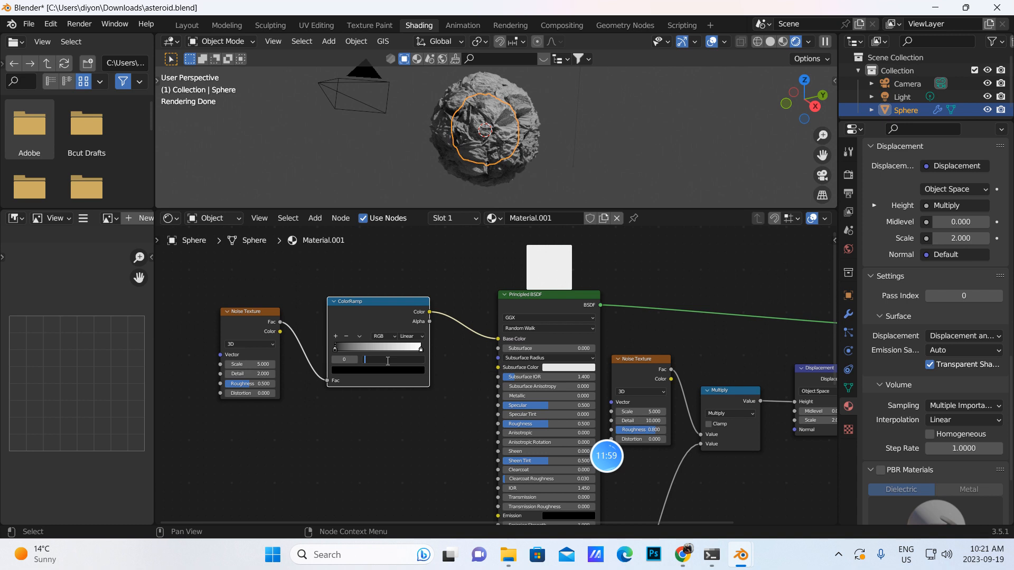
{"action": "key", "text": "Return"}
{"action": "middle_click_drag", "start_coordinate": [702, 467], "coordinate": [685, 234]}
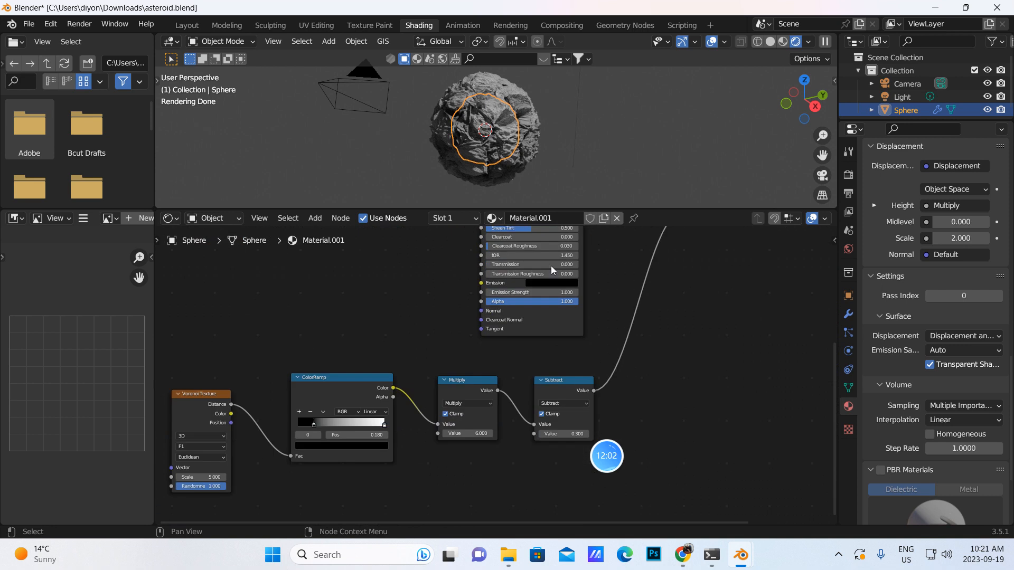
{"action": "left_click", "coordinate": [368, 437]}
{"action": "type", "text": "0.254"}
{"action": "key", "text": "Return"}
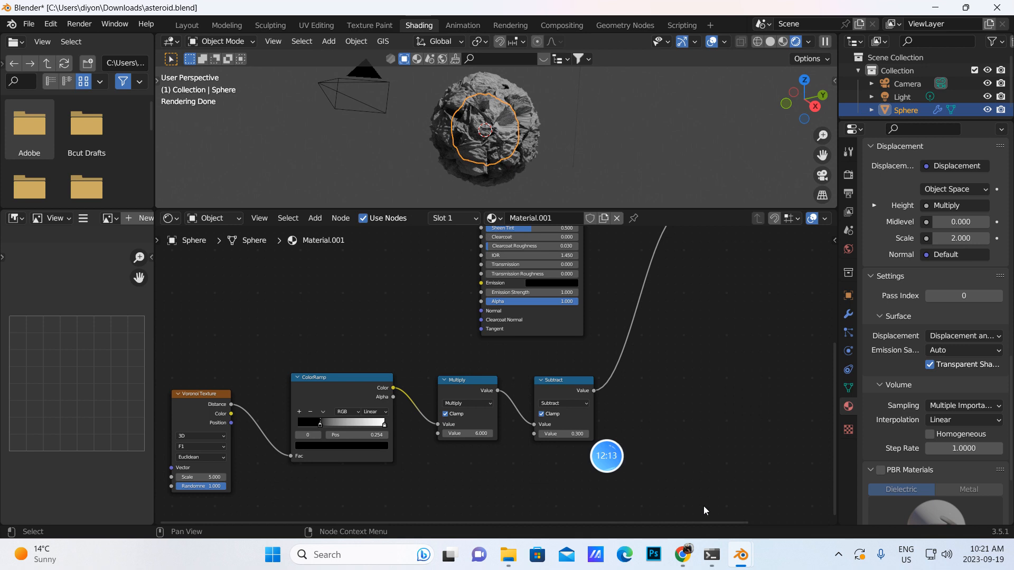
Step: Look at the Sphere's shader nodes in the finished asteroid field project, and return to the asteroid.blend project
{"action": "mouse_move", "coordinate": [741, 554]}
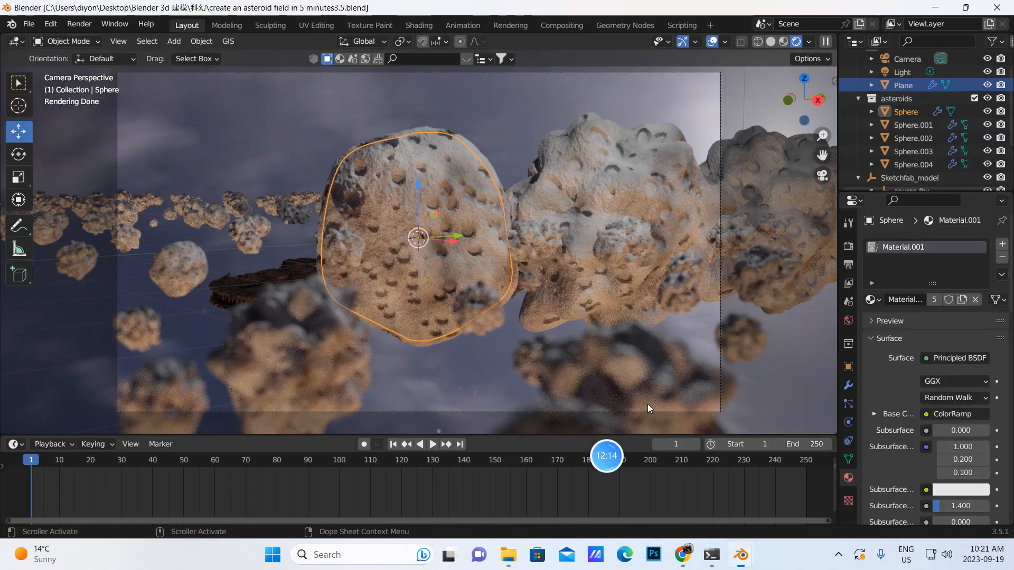
{"action": "left_click", "coordinate": [696, 504]}
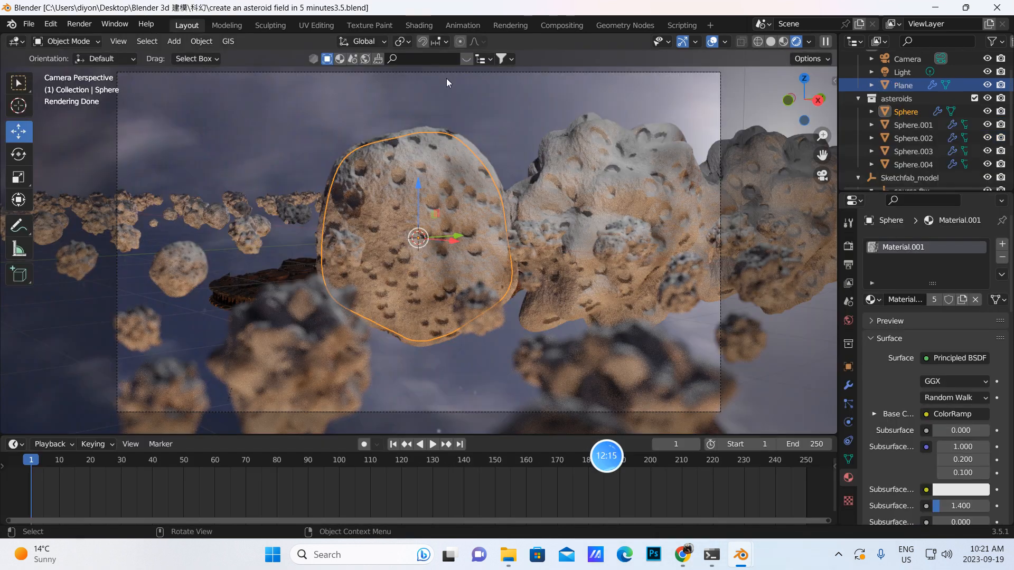
{"action": "left_click", "coordinate": [422, 24]}
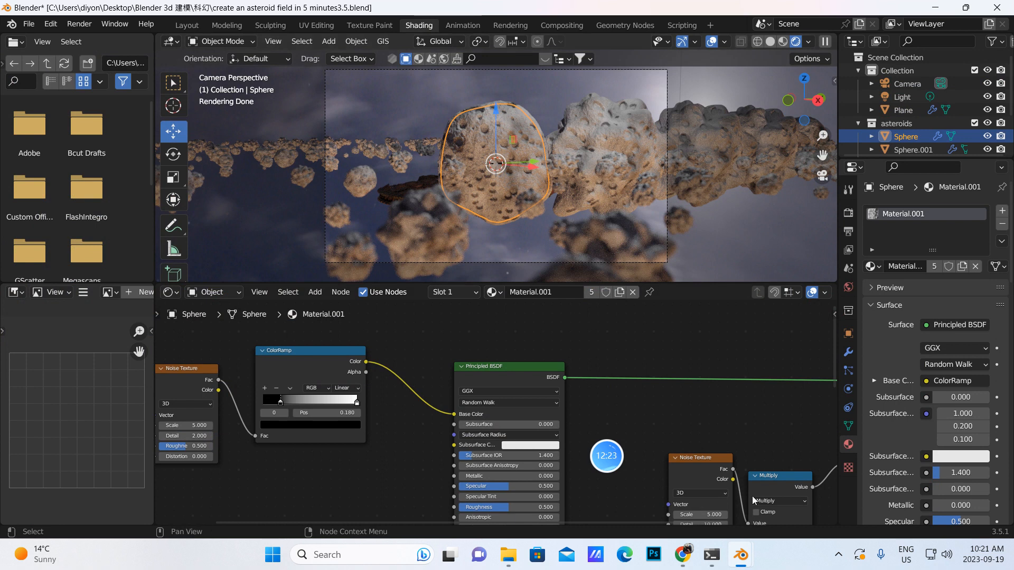
{"action": "mouse_move", "coordinate": [741, 555]}
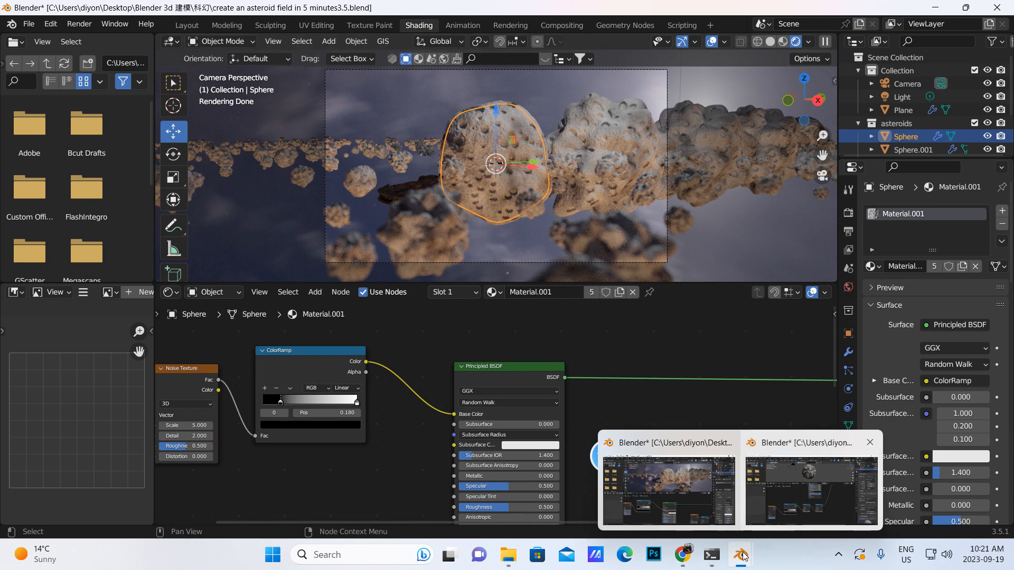
{"action": "left_click", "coordinate": [773, 496]}
{"action": "mouse_move", "coordinate": [552, 145]}
{"action": "middle_mouse_down"}
{"action": "mouse_move", "coordinate": [514, 159]}
{"action": "mouse_move", "coordinate": [555, 143]}
{"action": "middle_mouse_up"}
{"action": "mouse_move", "coordinate": [634, 461]}
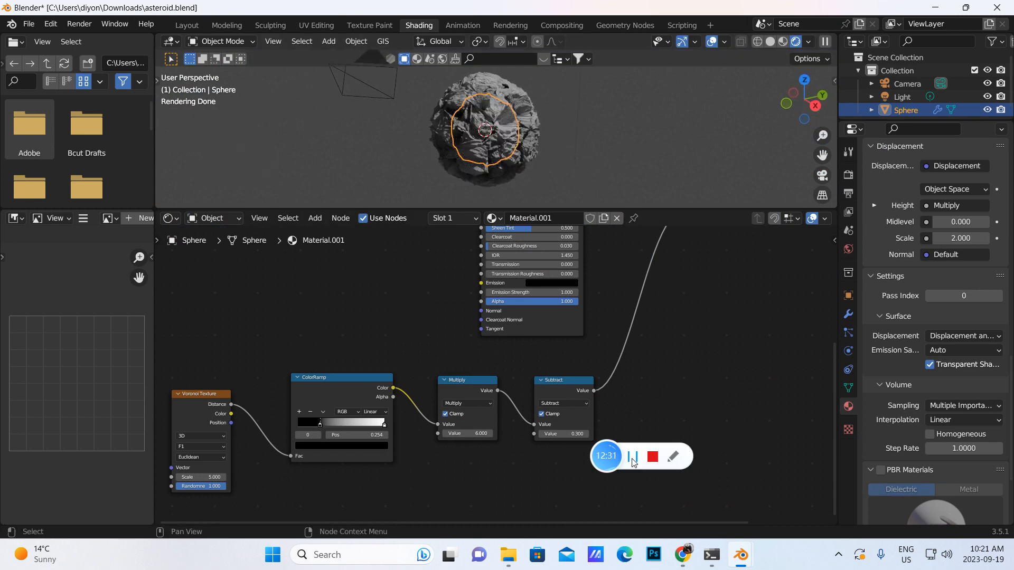
Step: Save the asteroid.blend project and switch to the Layout workspace with rendered viewport shading
{"action": "left_click", "coordinate": [634, 461]}
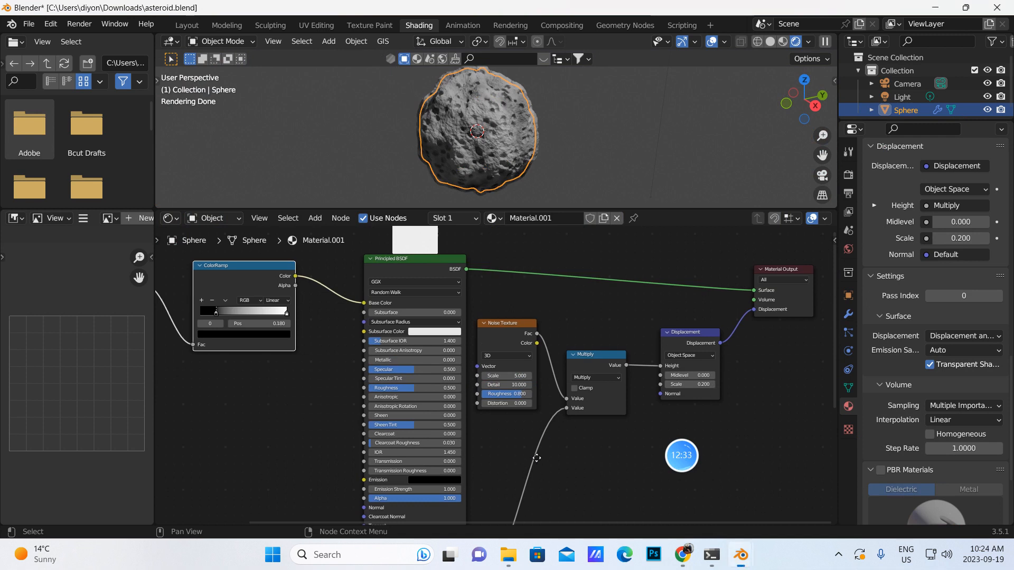
{"action": "middle_click_drag", "start_coordinate": [537, 458], "coordinate": [772, 493]}
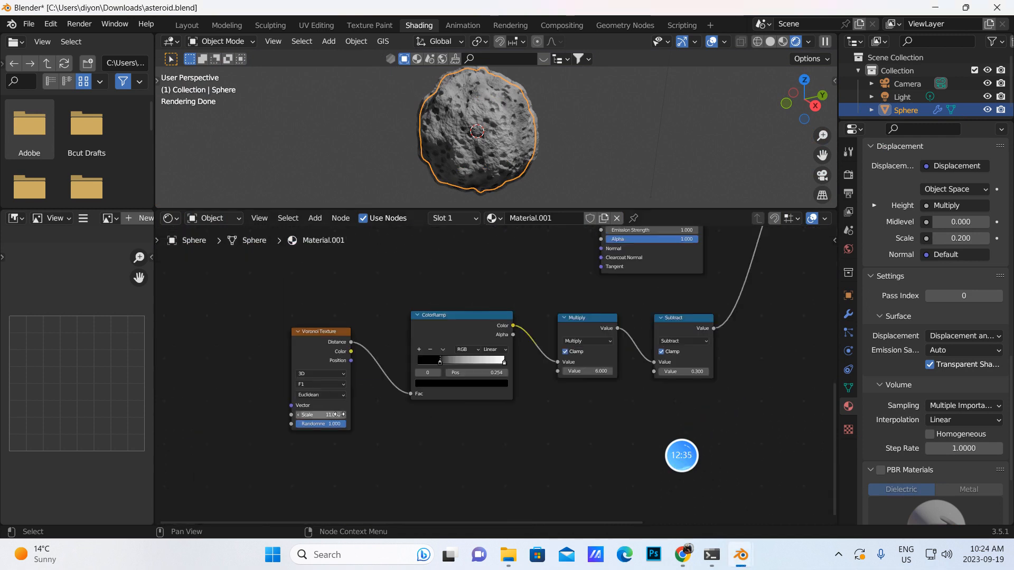
{"action": "scroll", "coordinate": [490, 133], "scroll_direction": "up", "scroll_amount": 2}
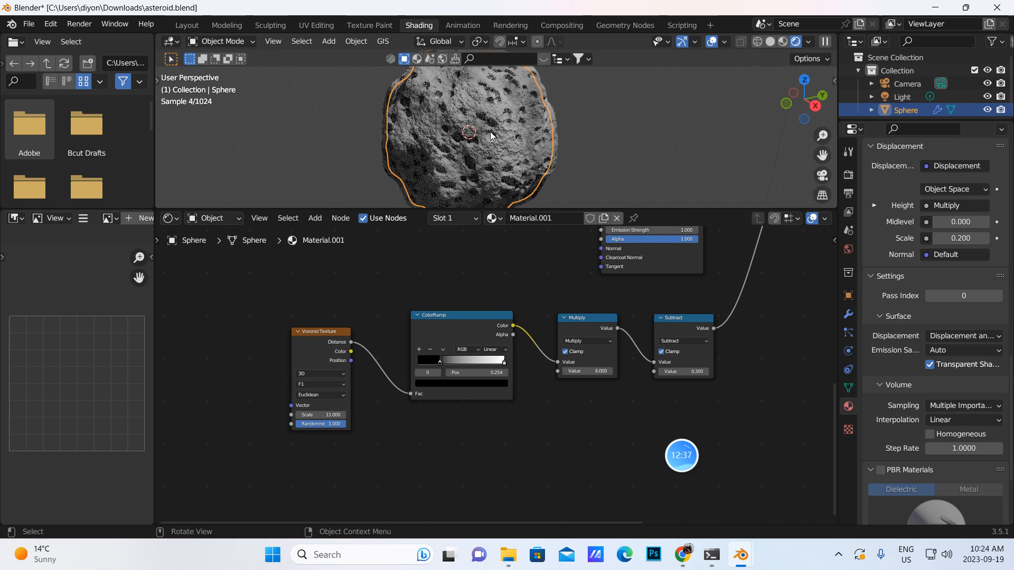
{"action": "scroll", "coordinate": [485, 141], "scroll_direction": "down", "scroll_amount": 3}
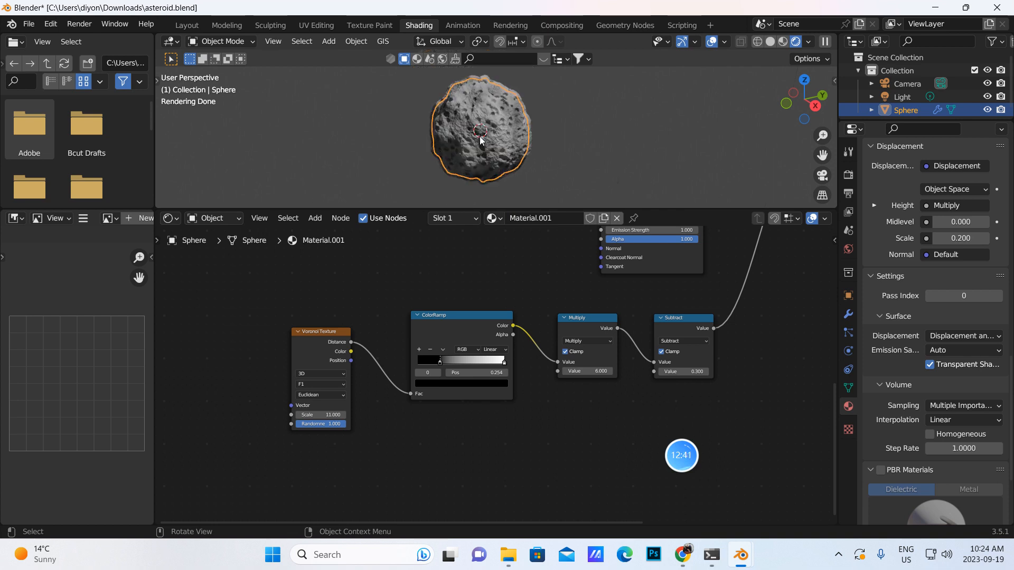
{"action": "left_click", "coordinate": [29, 23]}
{"action": "left_click", "coordinate": [49, 110]}
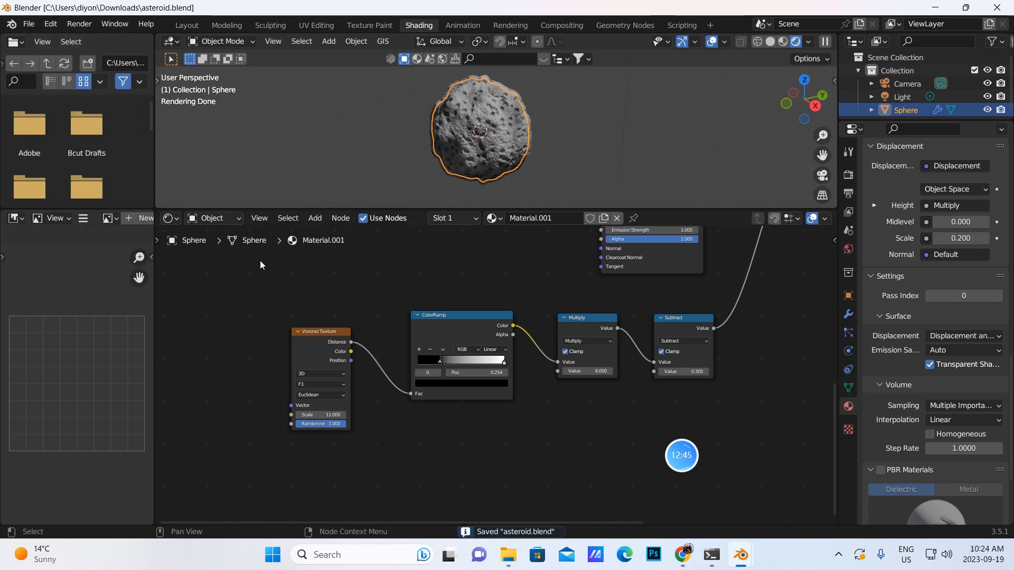
{"action": "left_click", "coordinate": [187, 25]}
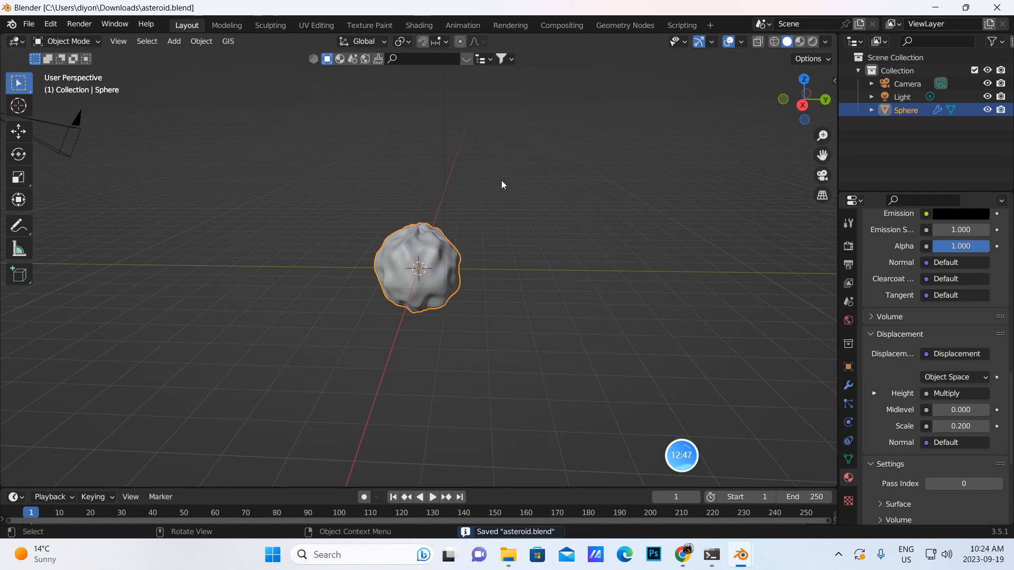
{"action": "left_click", "coordinate": [812, 42]}
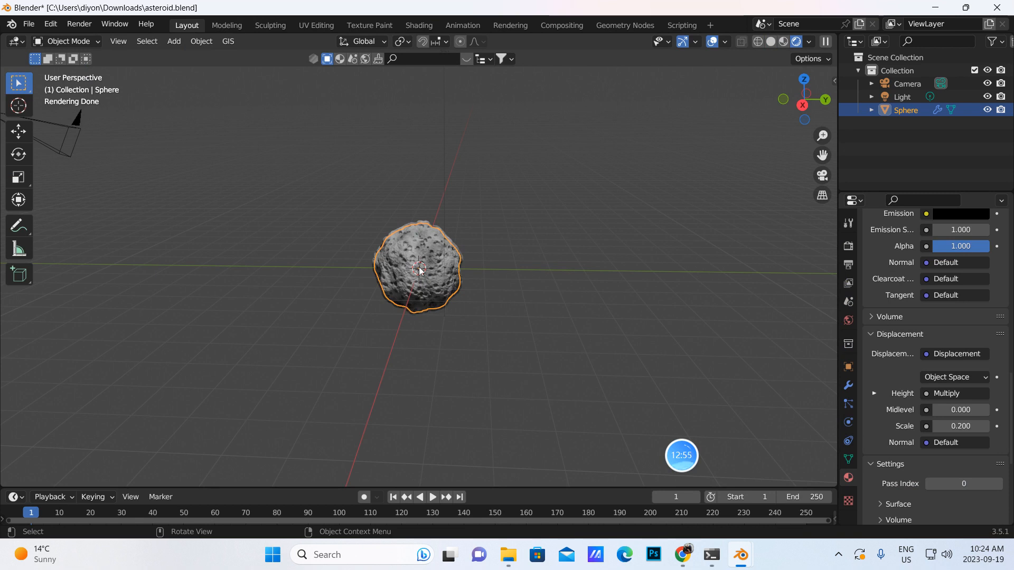
Step: Duplicate the asteroid and move the copy about 3 m along the Y axis
{"action": "key", "text": "shift+d"}
{"action": "left_click", "coordinate": [420, 267]}
{"action": "left_click", "coordinate": [421, 254]}
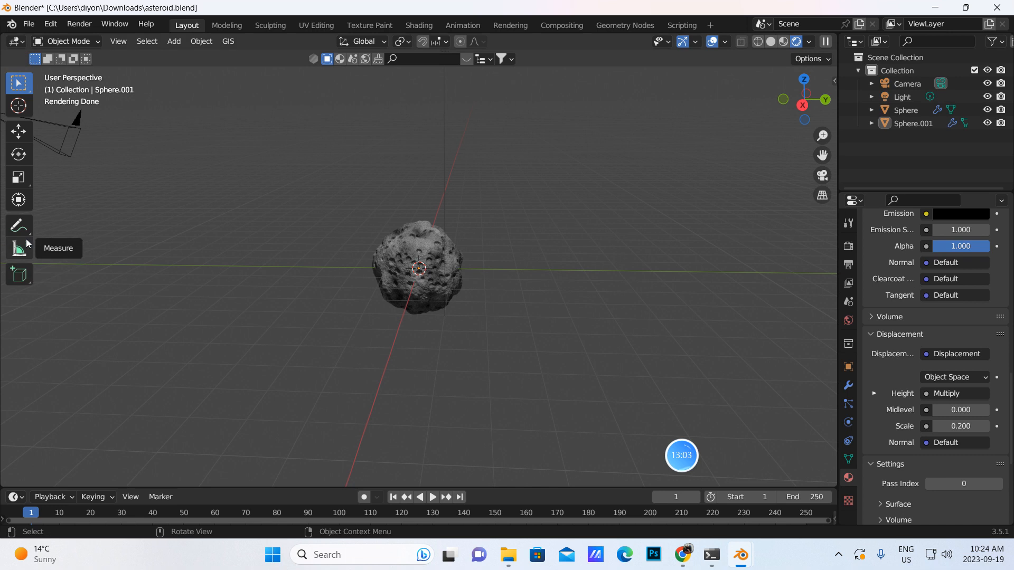
{"action": "left_click", "coordinate": [19, 135]}
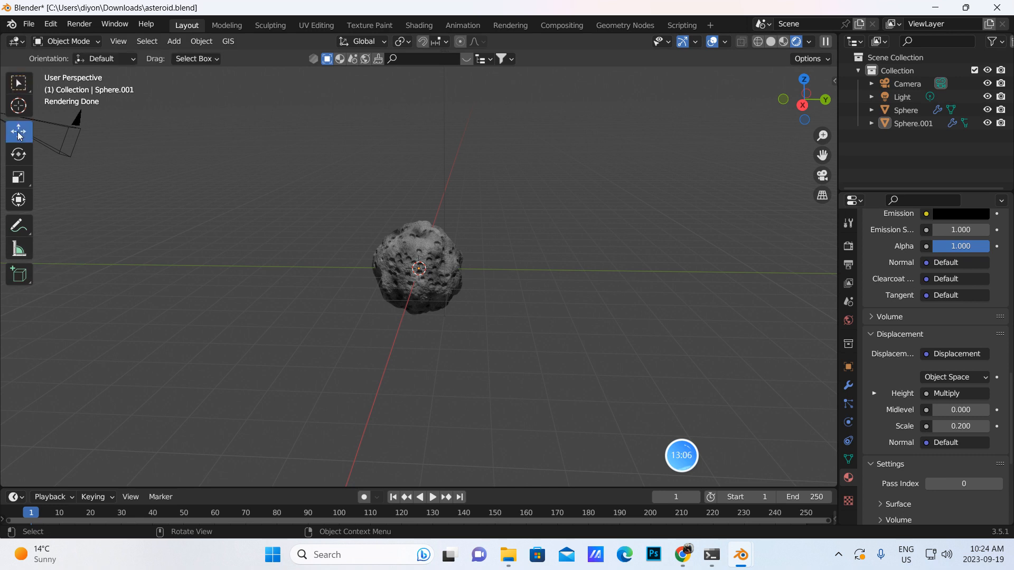
{"action": "left_click", "coordinate": [421, 264]}
{"action": "key", "text": "shift+d"}
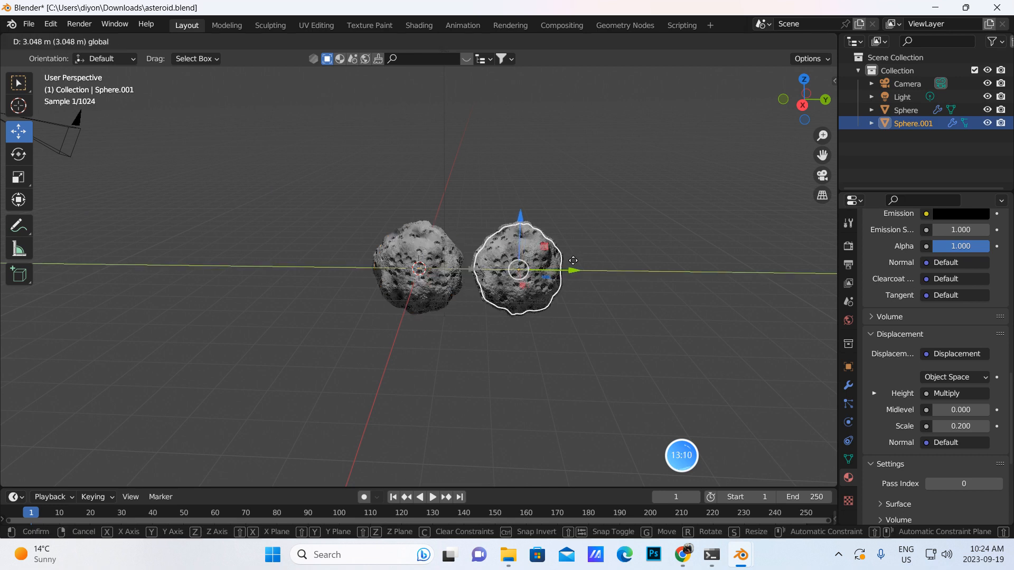
{"action": "left_click", "coordinate": [595, 283]}
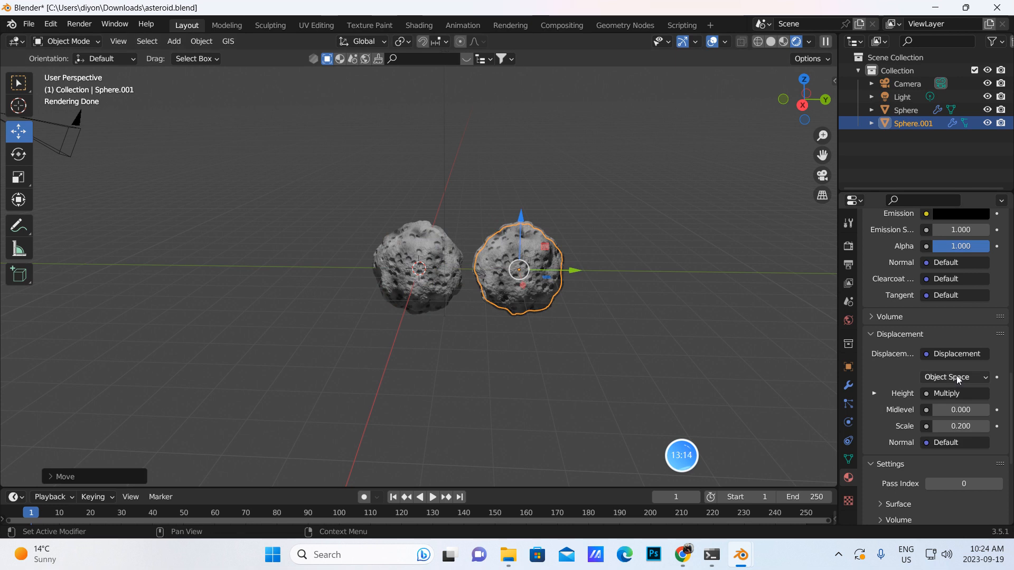
Step: Try out different sizes for the Voronoi displacement texture that the duplicated asteroid shares with the original
{"action": "scroll", "coordinate": [956, 378], "scroll_direction": "up", "scroll_amount": 5}
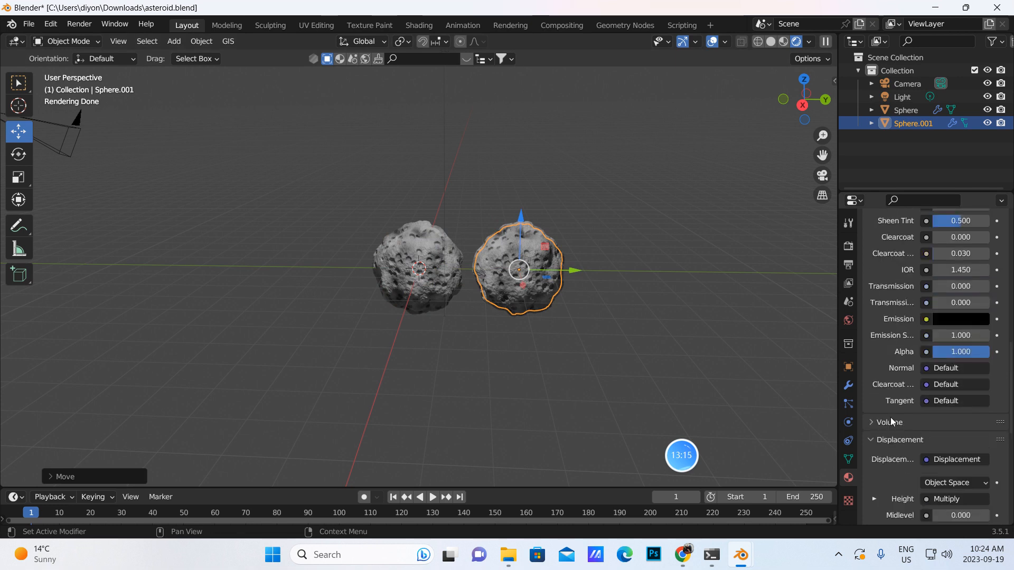
{"action": "left_click", "coordinate": [848, 500]}
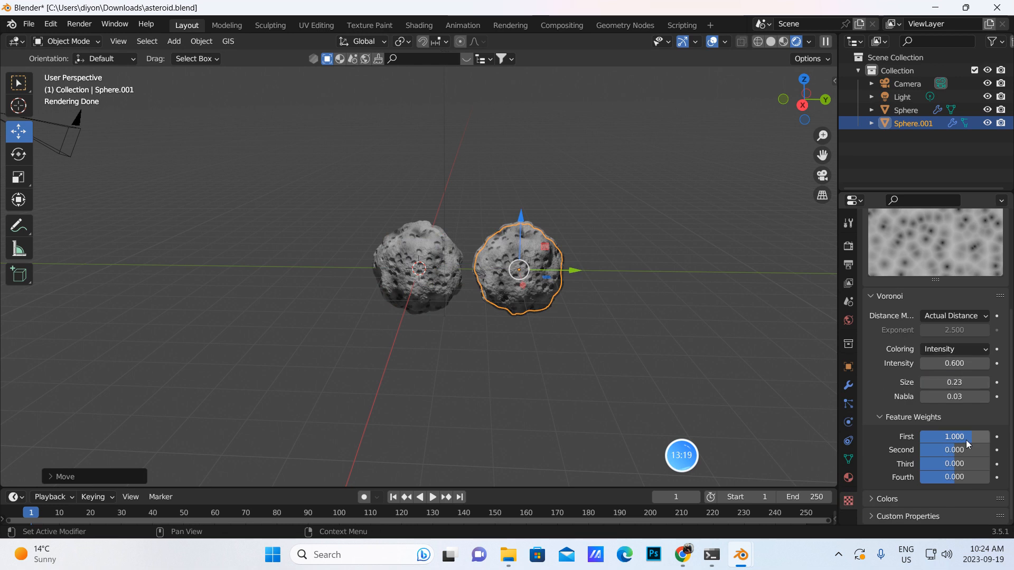
{"action": "scroll", "coordinate": [953, 301], "scroll_direction": "up", "scroll_amount": 6}
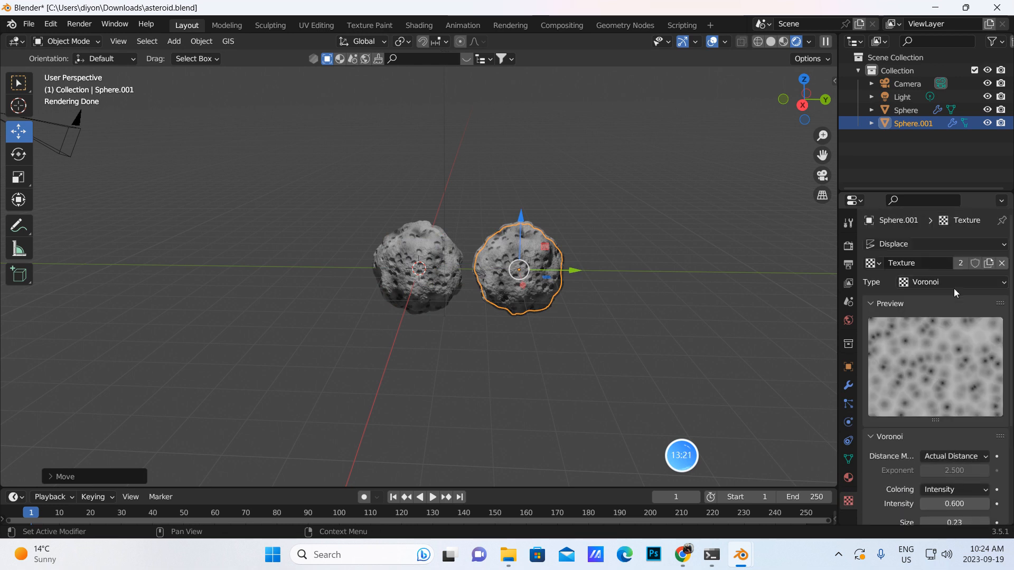
{"action": "scroll", "coordinate": [952, 441], "scroll_direction": "down", "scroll_amount": 6}
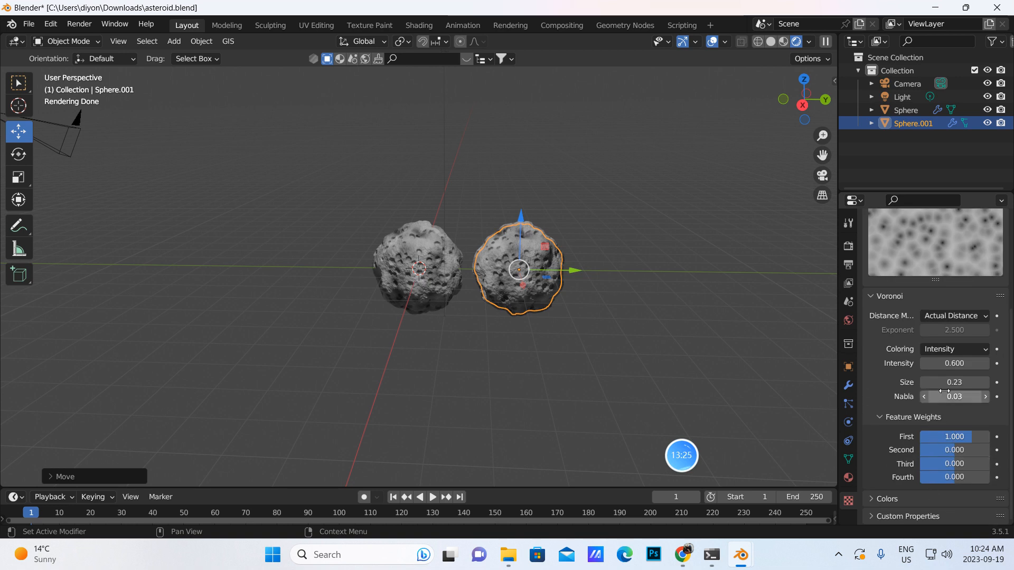
{"action": "left_click_drag", "start_coordinate": [949, 383], "coordinate": [996, 382]}
{"action": "mouse_move", "coordinate": [944, 383]}
{"action": "left_mouse_down"}
{"action": "mouse_move", "coordinate": [959, 382]}
{"action": "mouse_move", "coordinate": [927, 382]}
{"action": "left_mouse_up"}
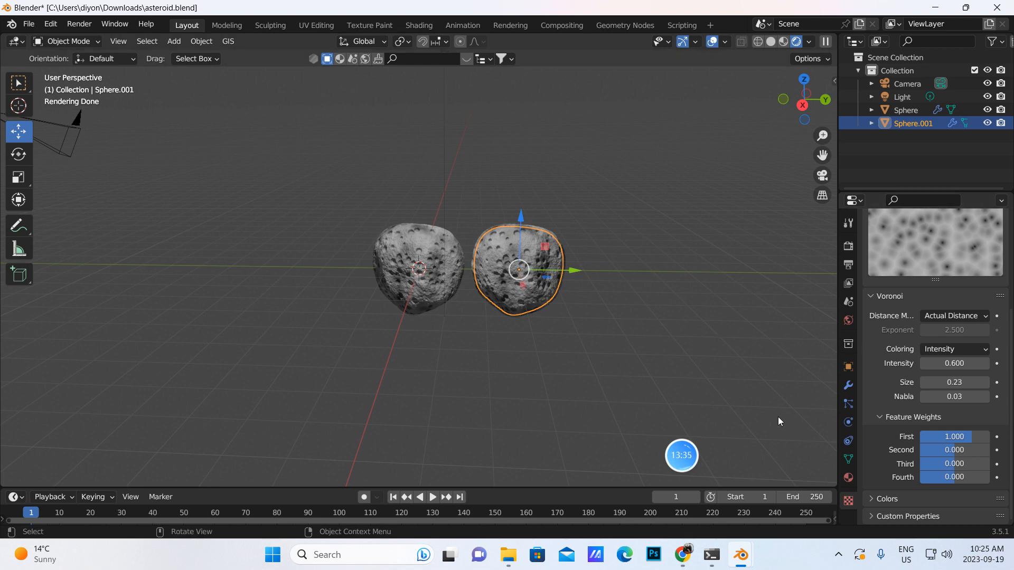
Step: Give the second asteroid its own copy of the displacement texture and set its Voronoi size to 0.38
{"action": "scroll", "coordinate": [929, 268], "scroll_direction": "up", "scroll_amount": 5}
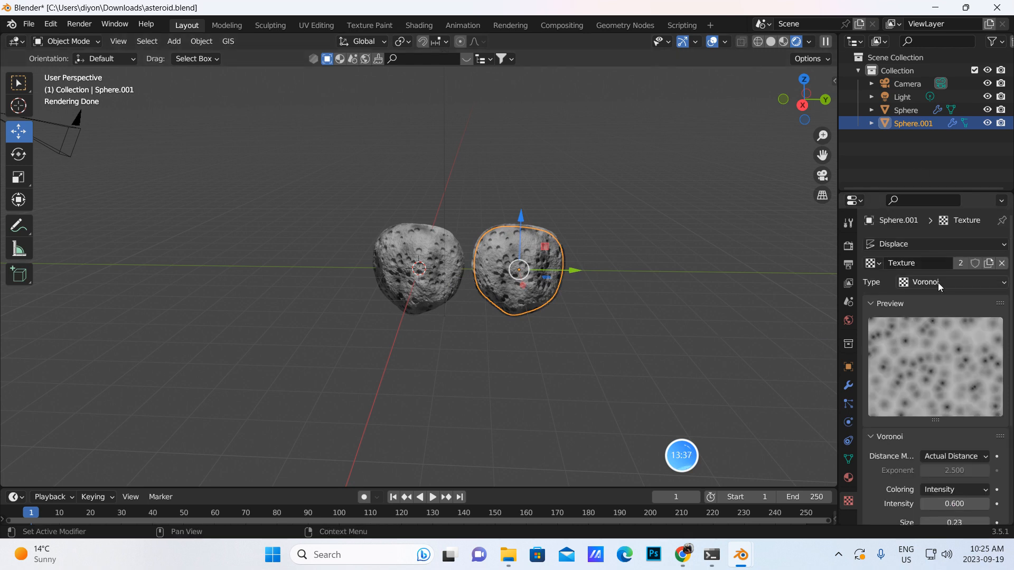
{"action": "left_click", "coordinate": [988, 263]}
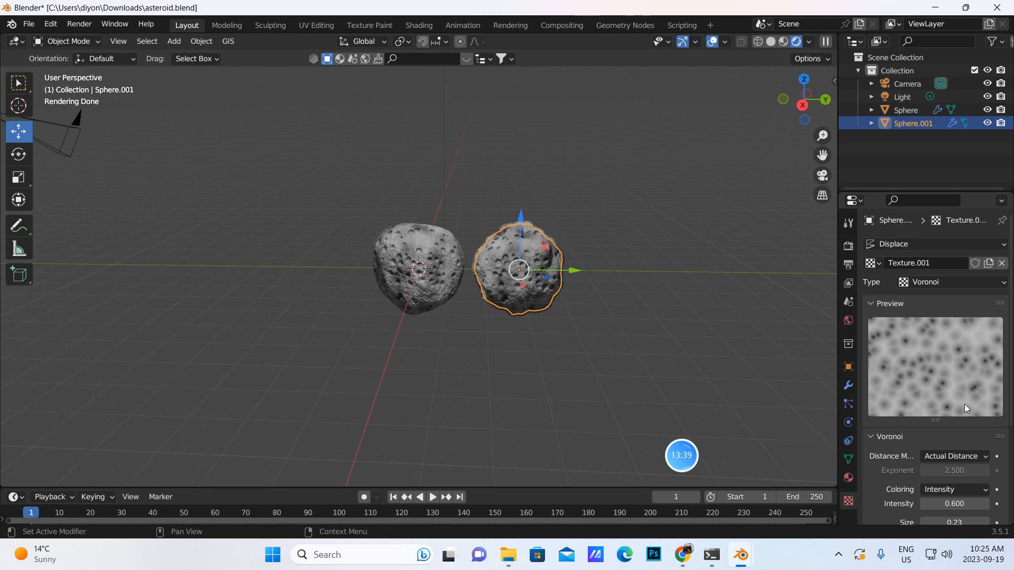
{"action": "scroll", "coordinate": [965, 408], "scroll_direction": "down", "scroll_amount": 6}
{"action": "mouse_move", "coordinate": [960, 381]}
{"action": "left_mouse_down"}
{"action": "mouse_move", "coordinate": [1011, 382]}
{"action": "mouse_move", "coordinate": [948, 382]}
{"action": "left_mouse_up"}
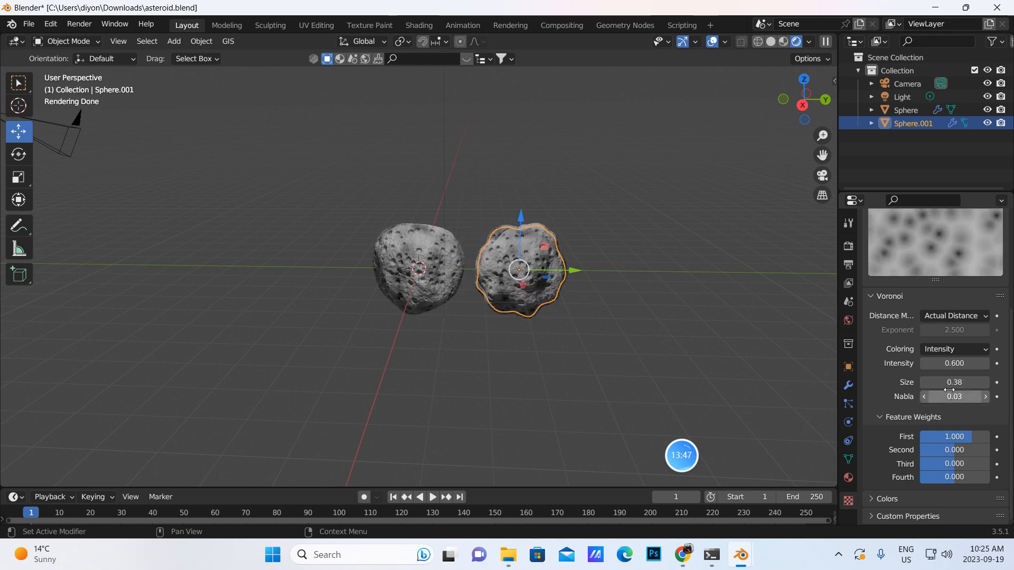
{"action": "mouse_move", "coordinate": [946, 364]}
{"action": "left_mouse_down"}
{"action": "mouse_move", "coordinate": [986, 364]}
{"action": "mouse_move", "coordinate": [942, 363]}
{"action": "left_mouse_up"}
{"action": "scroll", "coordinate": [928, 267], "scroll_direction": "up", "scroll_amount": 2}
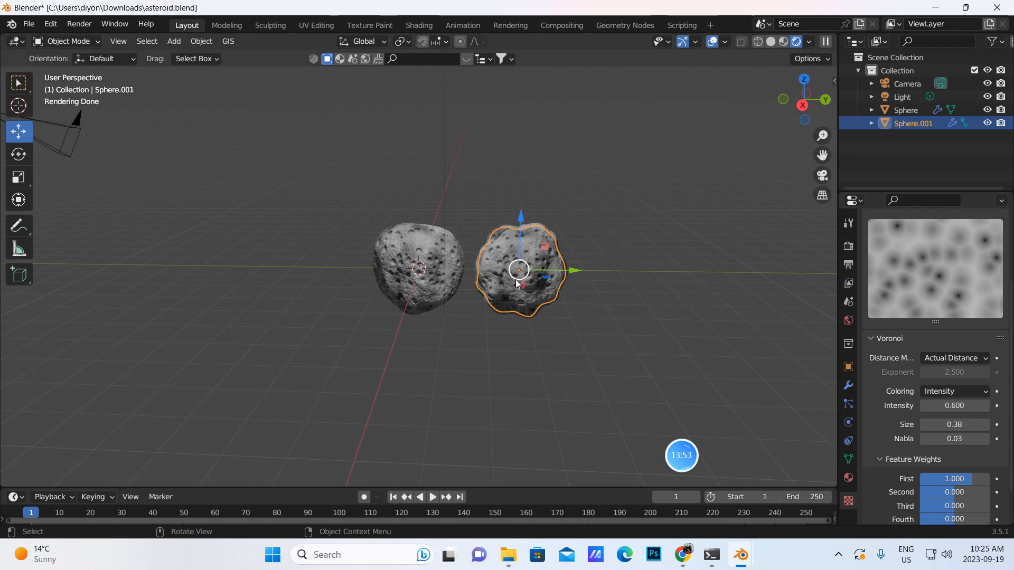
Step: Duplicate the second asteroid and move the copy along the Y axis to extend the row to three
{"action": "key", "text": "shift+d"}
{"action": "right_click", "coordinate": [521, 272]}
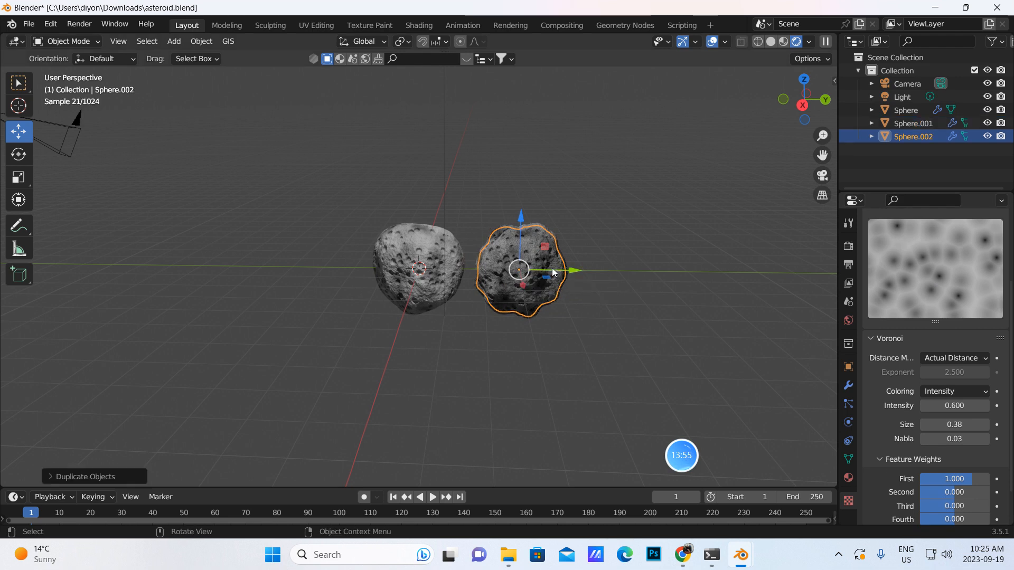
{"action": "left_click_drag", "start_coordinate": [578, 271], "coordinate": [703, 268]}
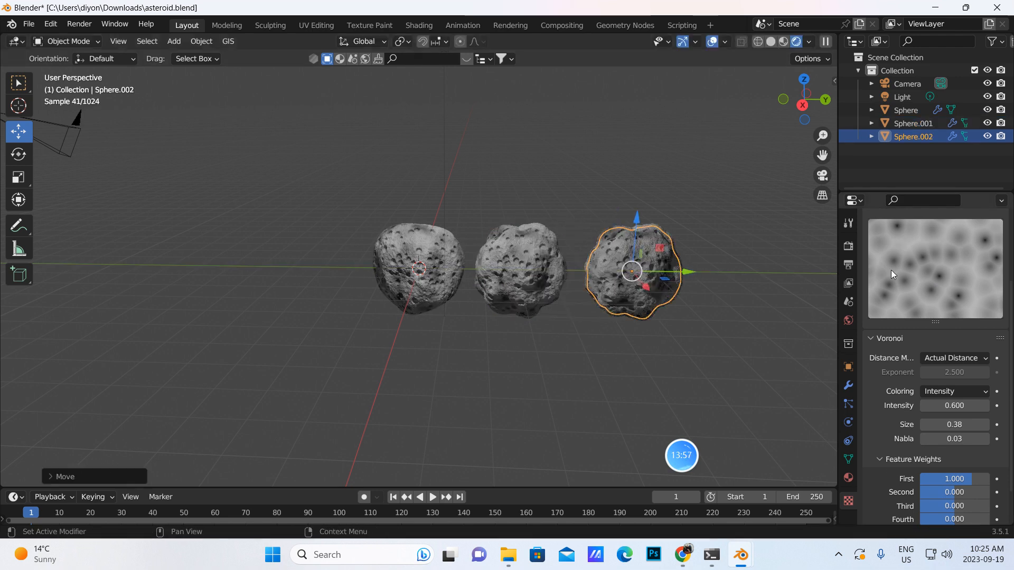
Step: Try the Clouds type with size 0.05 on the displacement texture shared by the second and third asteroids, and undo both changes
{"action": "scroll", "coordinate": [973, 289], "scroll_direction": "up", "scroll_amount": 5}
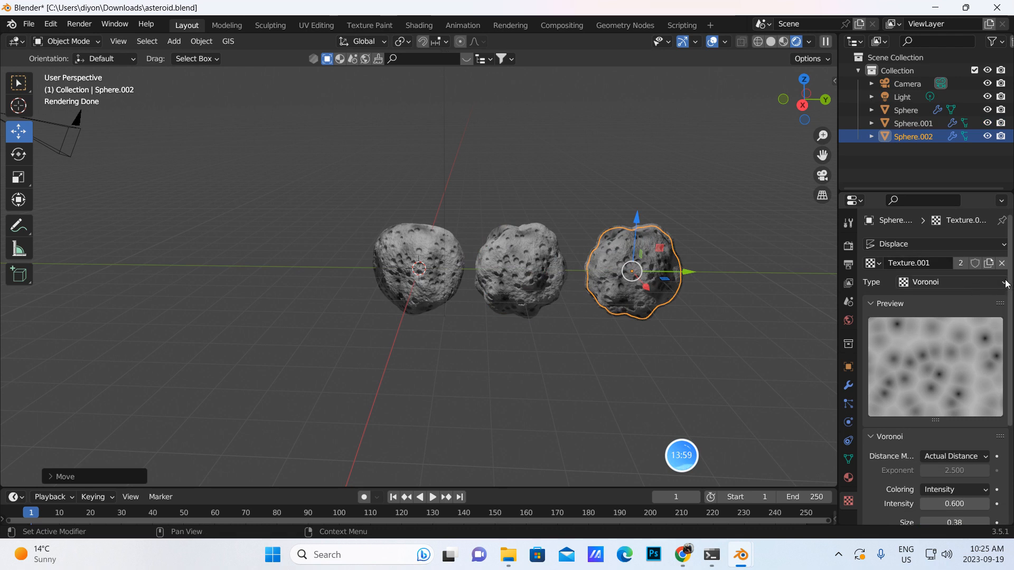
{"action": "left_click", "coordinate": [993, 282]}
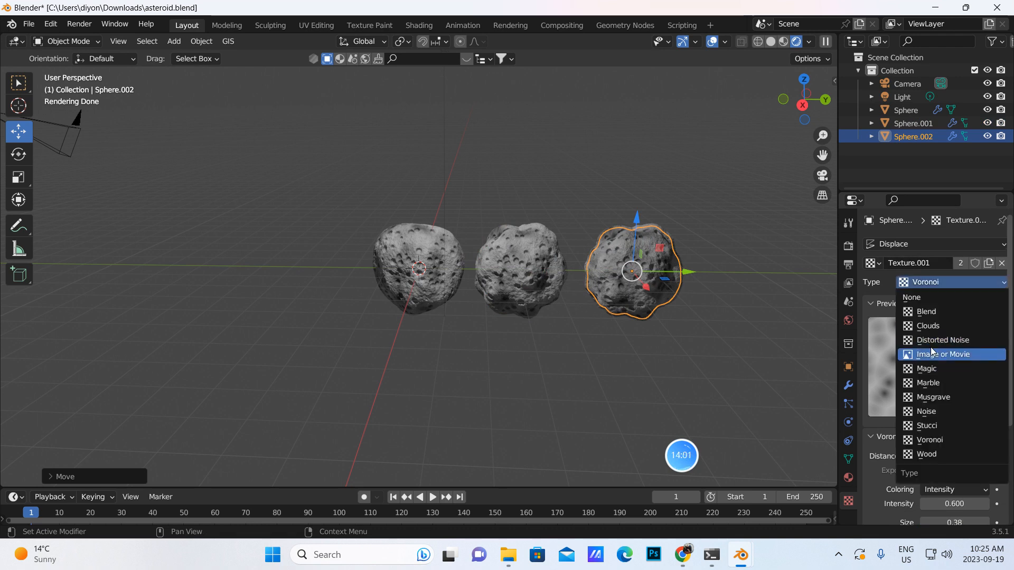
{"action": "left_click", "coordinate": [929, 328]}
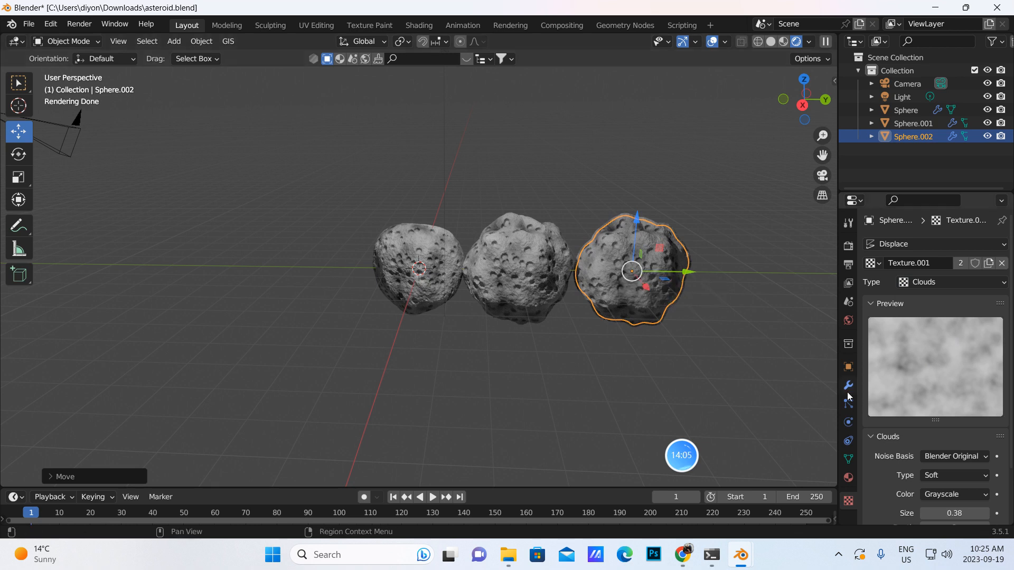
{"action": "scroll", "coordinate": [985, 476], "scroll_direction": "down", "scroll_amount": 1}
{"action": "scroll", "coordinate": [986, 477], "scroll_direction": "down", "scroll_amount": 2}
{"action": "left_click_drag", "start_coordinate": [964, 449], "coordinate": [951, 449]}
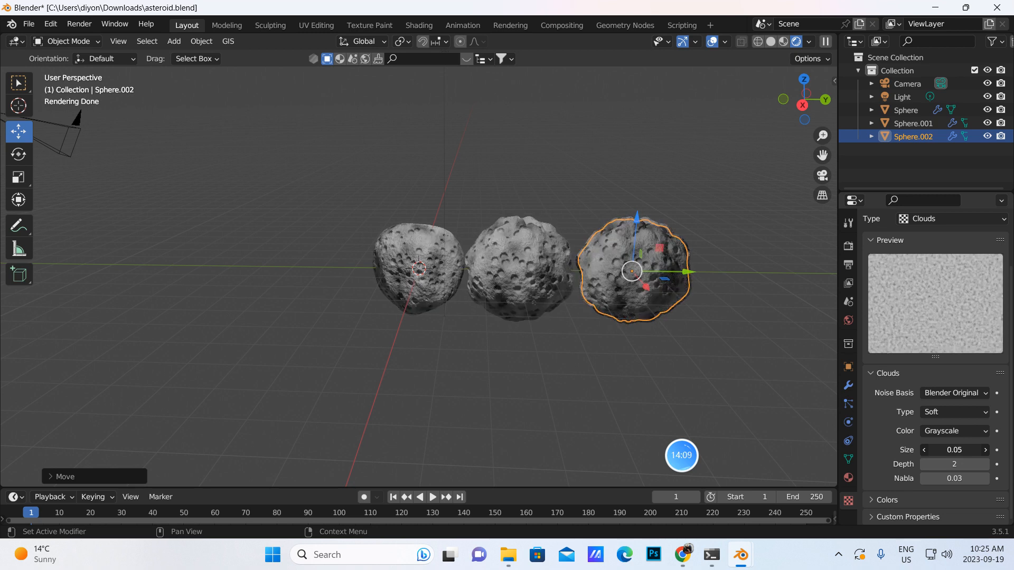
{"action": "key", "text": "ctrl+z"}
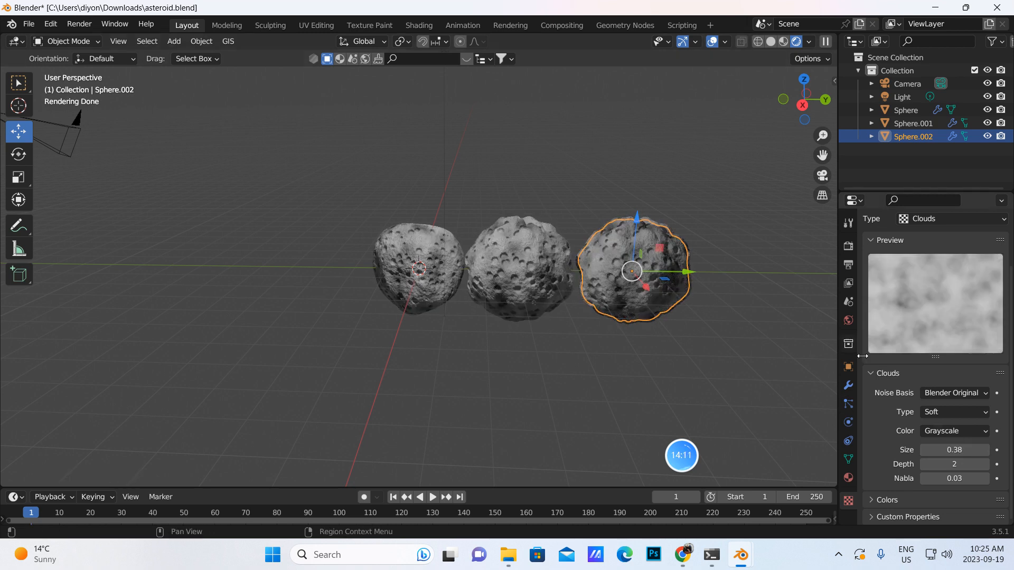
{"action": "key", "text": "ctrl+z"}
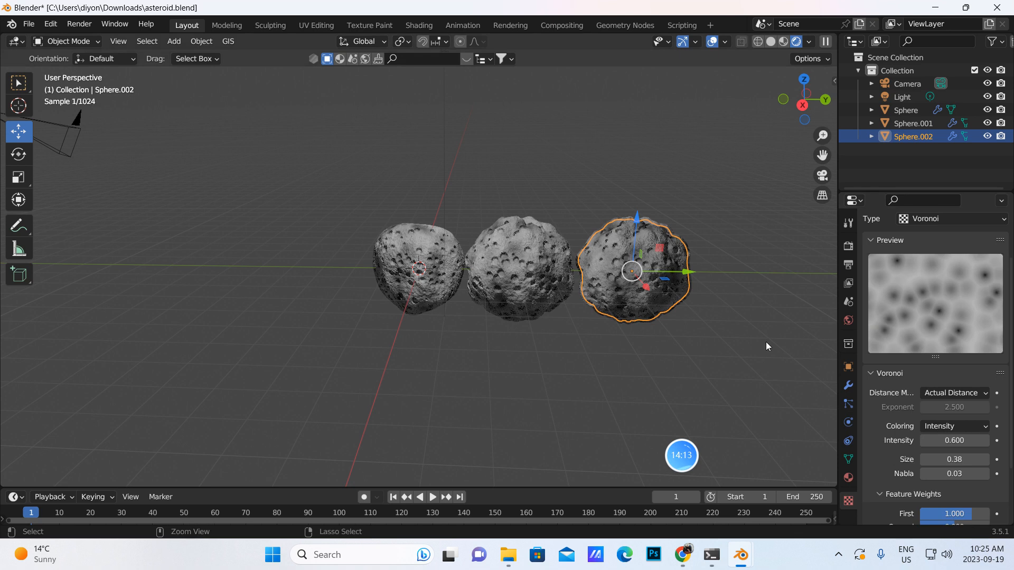
Step: Give the third asteroid its own displacement texture and make it Clouds with size 0.29 and depth 7
{"action": "scroll", "coordinate": [942, 307], "scroll_direction": "up", "scroll_amount": 3}
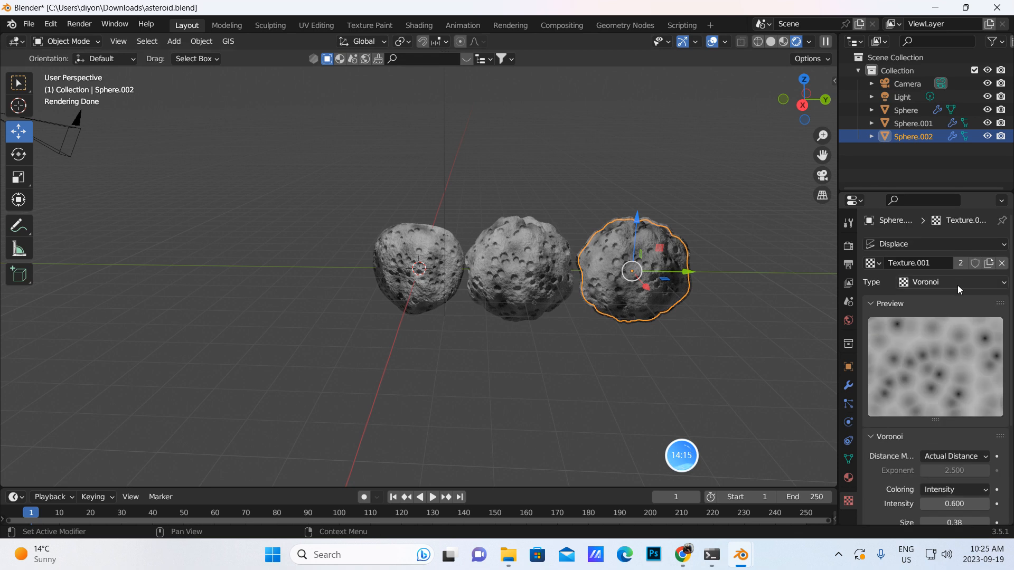
{"action": "left_click", "coordinate": [988, 263]}
{"action": "left_click", "coordinate": [1003, 287]}
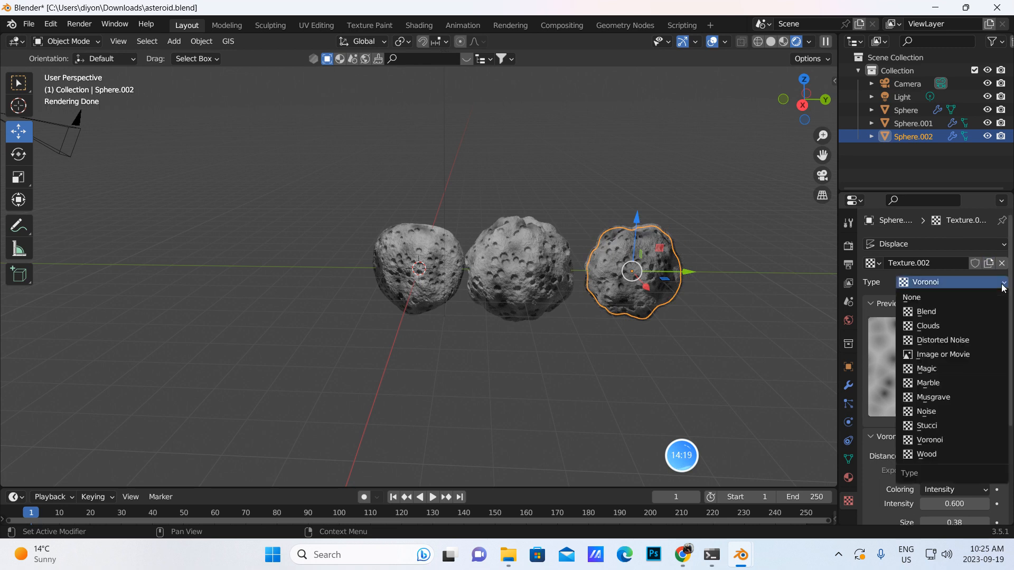
{"action": "left_click", "coordinate": [930, 326]}
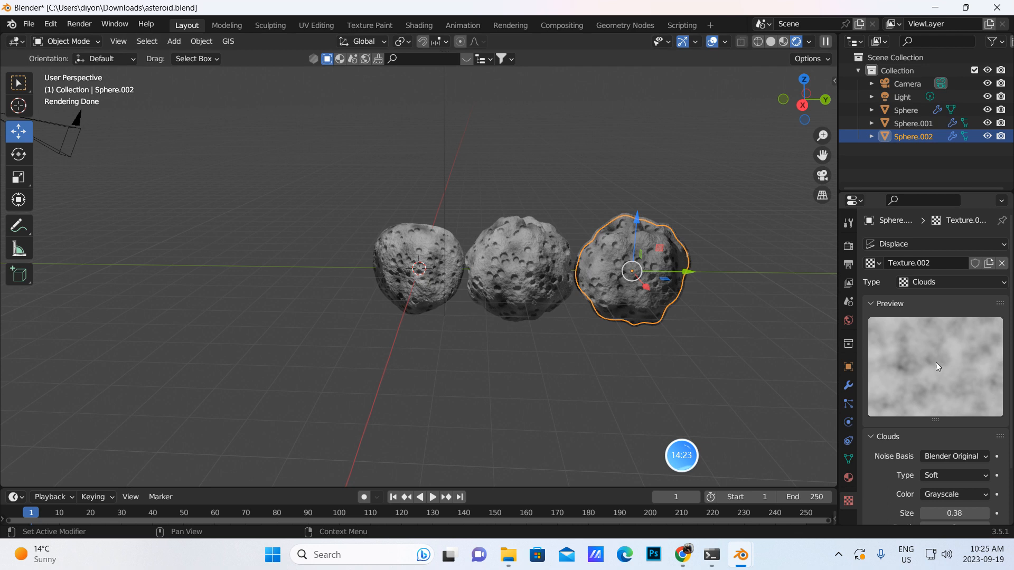
{"action": "scroll", "coordinate": [944, 360], "scroll_direction": "down", "scroll_amount": 3}
{"action": "left_click_drag", "start_coordinate": [944, 447], "coordinate": [991, 463]}
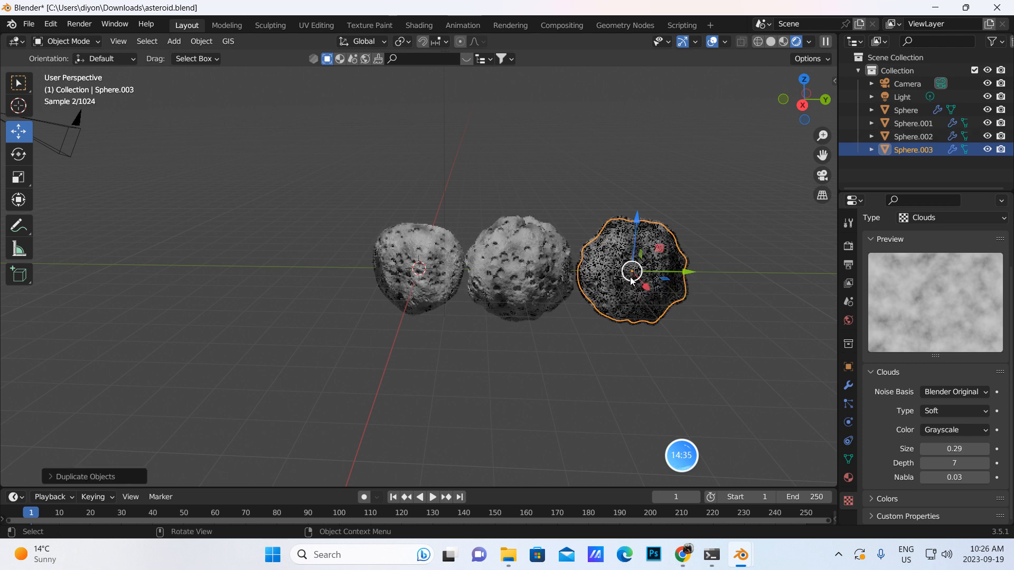
Step: Duplicate the third asteroid about 4 m along the Y axis and give the copy its own displacement texture
{"action": "key", "text": "shift+d"}
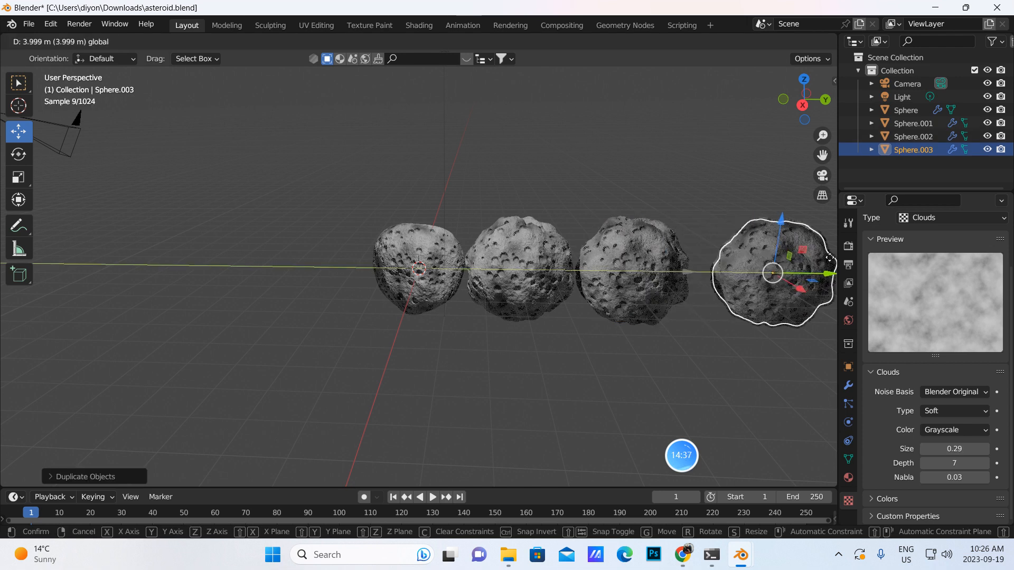
{"action": "left_click", "coordinate": [831, 261]}
{"action": "scroll", "coordinate": [982, 274], "scroll_direction": "up", "scroll_amount": 3}
{"action": "left_click", "coordinate": [990, 264]}
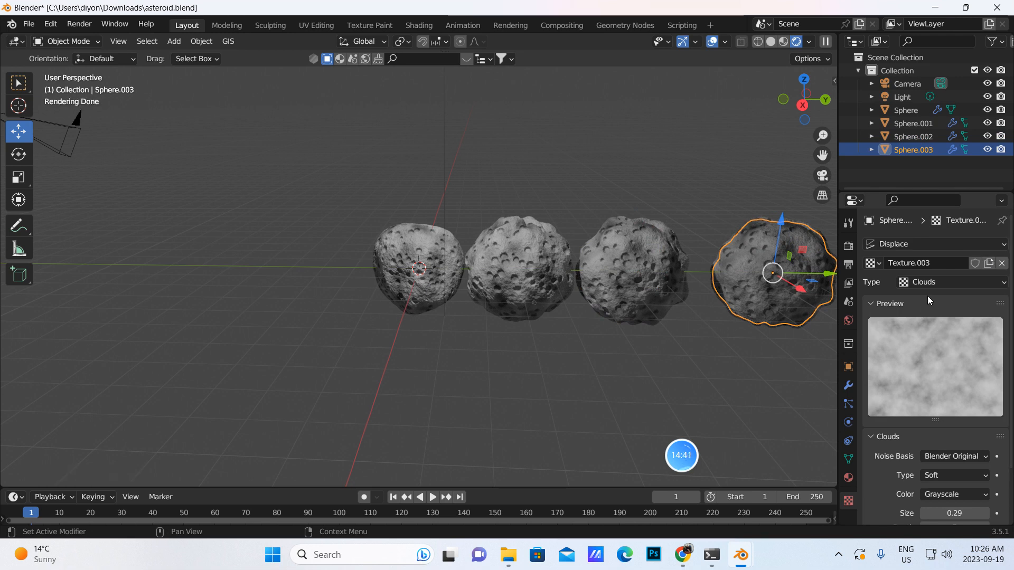
Step: Change the fourth asteroid's displacement texture type to Musgrave and set its size to 0.56
{"action": "scroll", "coordinate": [932, 455], "scroll_direction": "down", "scroll_amount": 3}
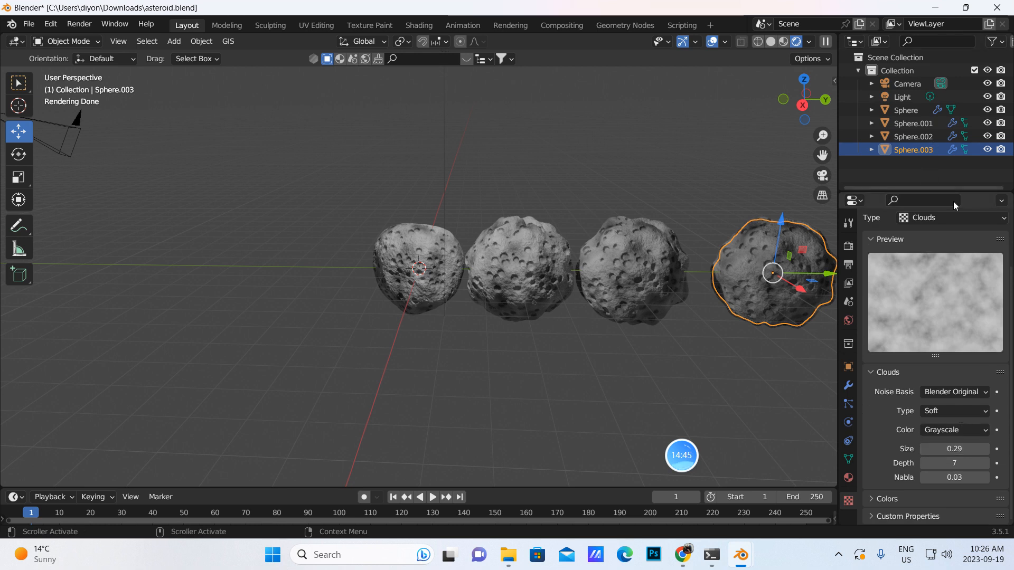
{"action": "scroll", "coordinate": [1005, 224], "scroll_direction": "up", "scroll_amount": 2}
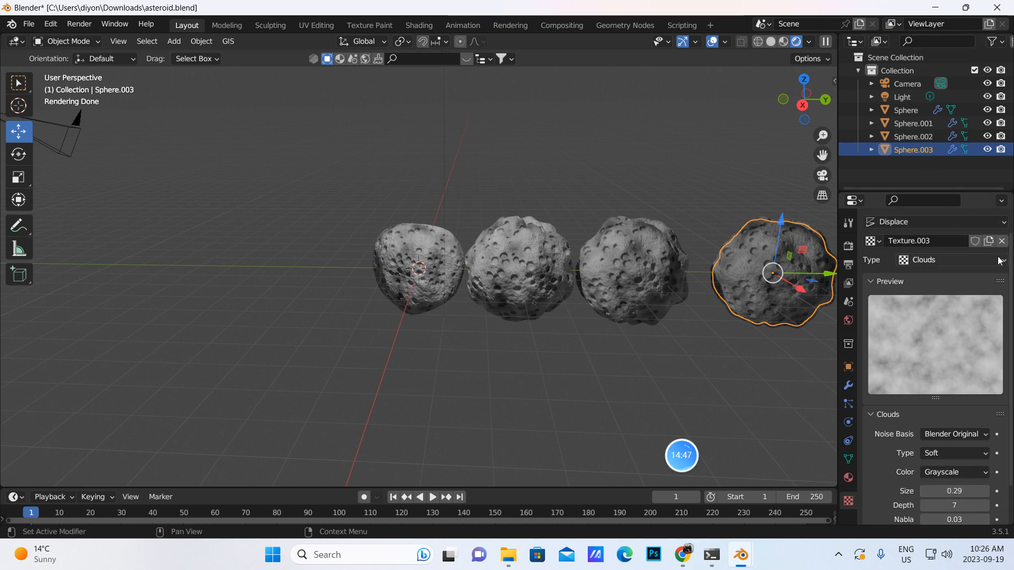
{"action": "left_click", "coordinate": [985, 260]}
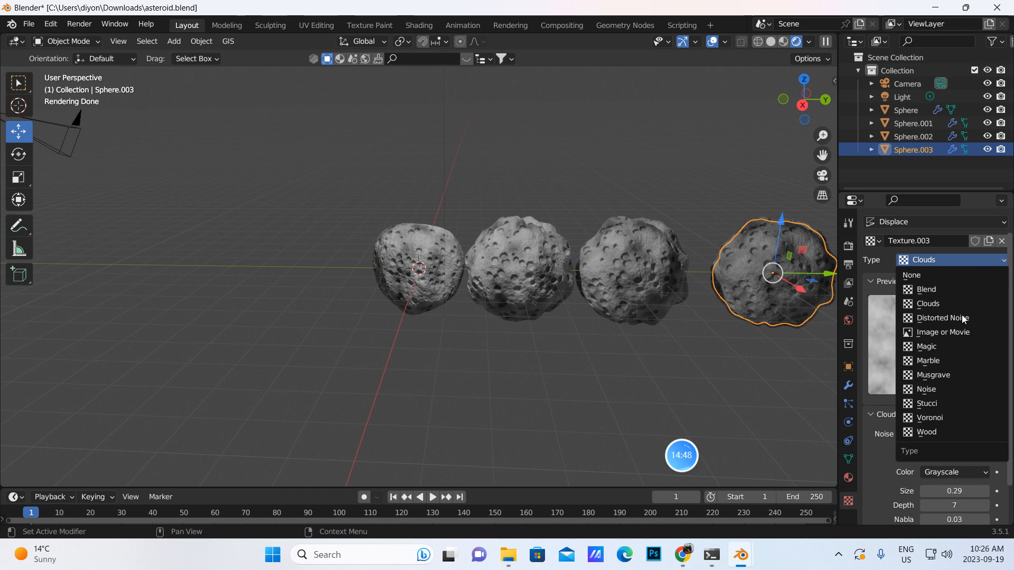
{"action": "left_click", "coordinate": [935, 376]}
{"action": "scroll", "coordinate": [820, 315], "scroll_direction": "down", "scroll_amount": 3}
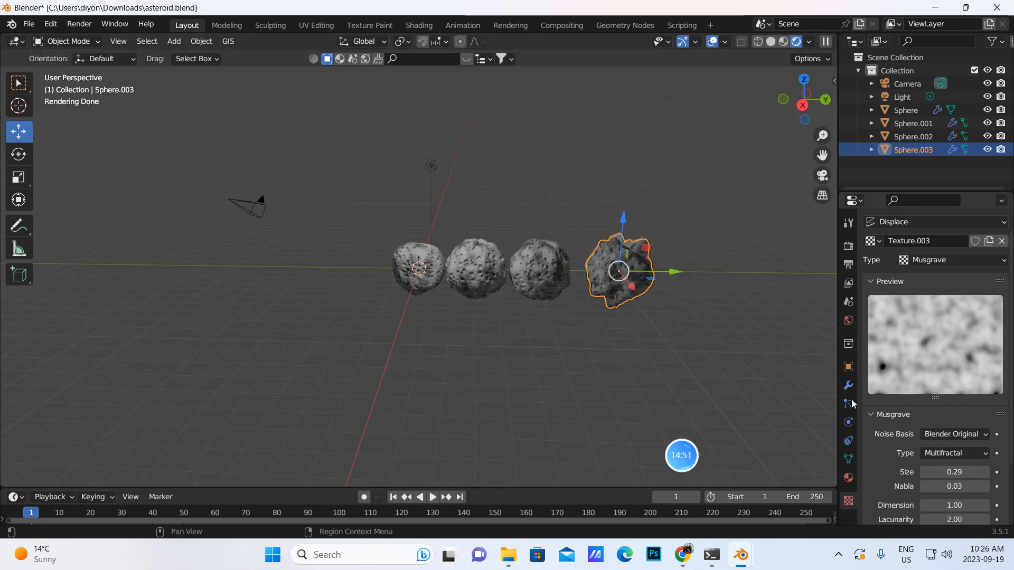
{"action": "left_click_drag", "start_coordinate": [949, 472], "coordinate": [977, 472]}
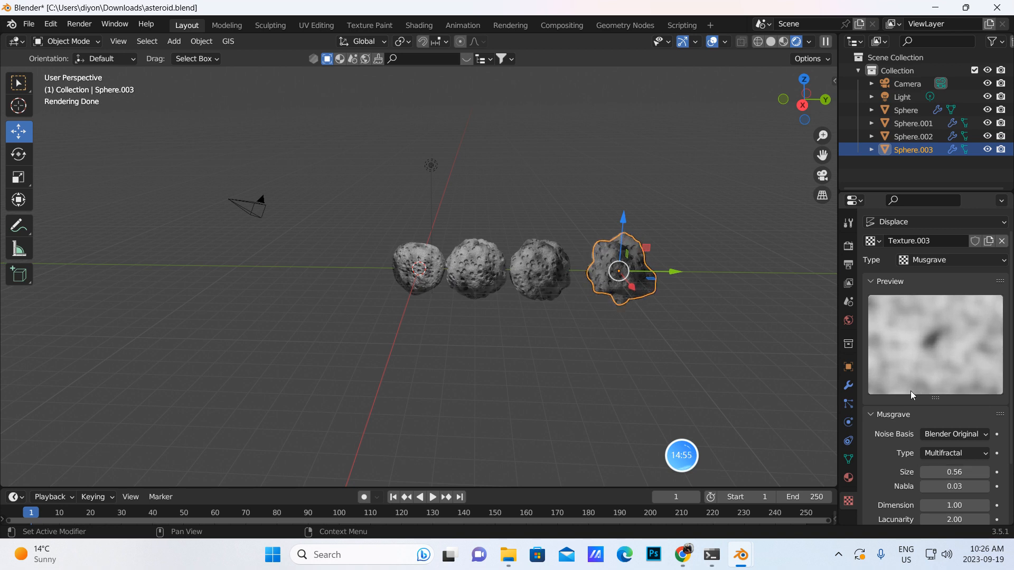
Step: Duplicate the last asteroid in the row, place the copy farther along the Y axis, and give it its own copy of the displacement texture
{"action": "scroll", "coordinate": [956, 279], "scroll_direction": "up", "scroll_amount": 1}
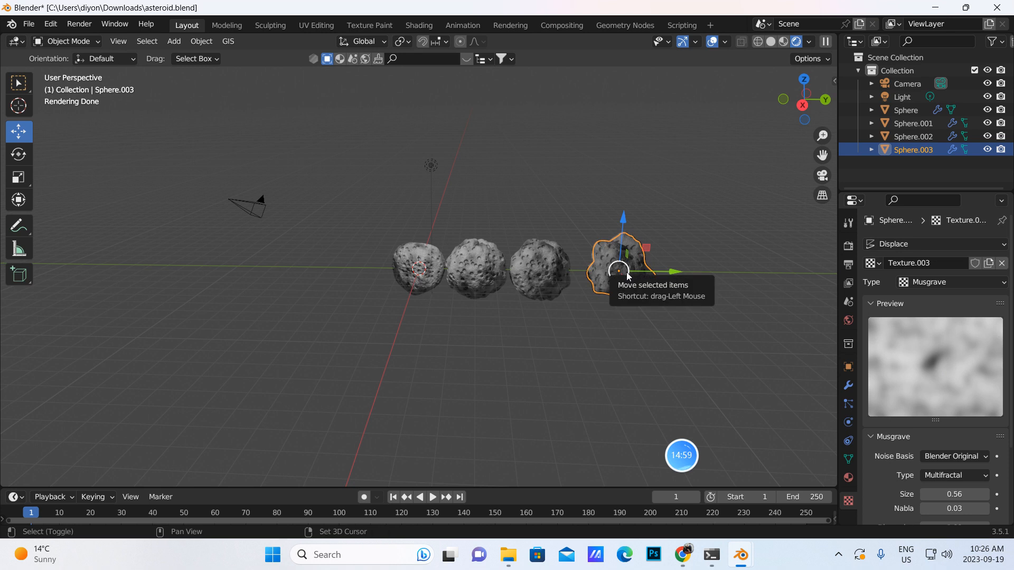
{"action": "key", "text": "shift+d"}
{"action": "left_click", "coordinate": [764, 272]}
{"action": "left_click", "coordinate": [988, 263]}
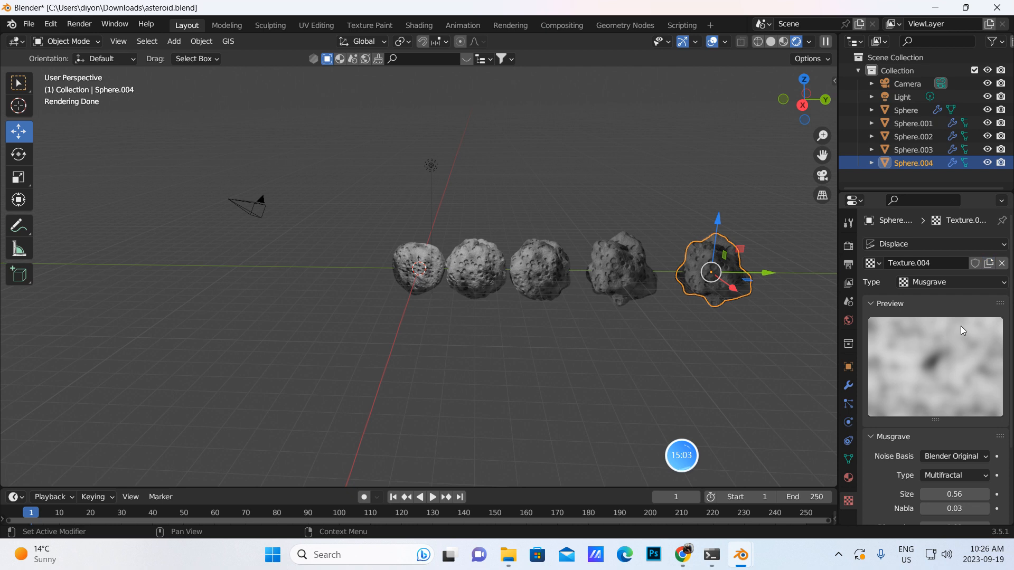
Step: Set the new asteroid's Musgrave texture to size 0.36, nabla 0.10 and intensity 0.33
{"action": "scroll", "coordinate": [943, 428], "scroll_direction": "down", "scroll_amount": 5}
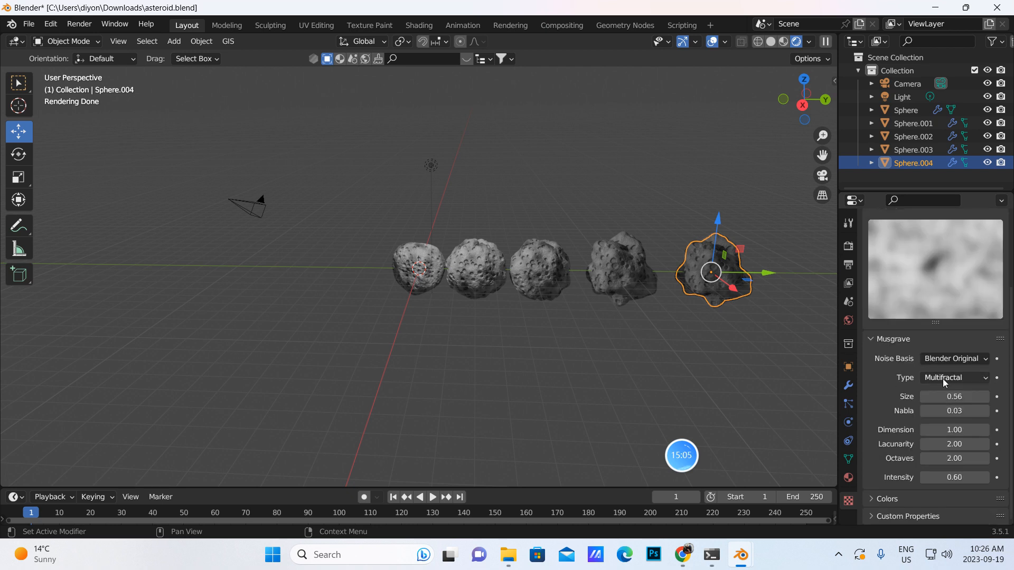
{"action": "scroll", "coordinate": [944, 377], "scroll_direction": "up", "scroll_amount": 5}
{"action": "scroll", "coordinate": [953, 459], "scroll_direction": "down", "scroll_amount": 5}
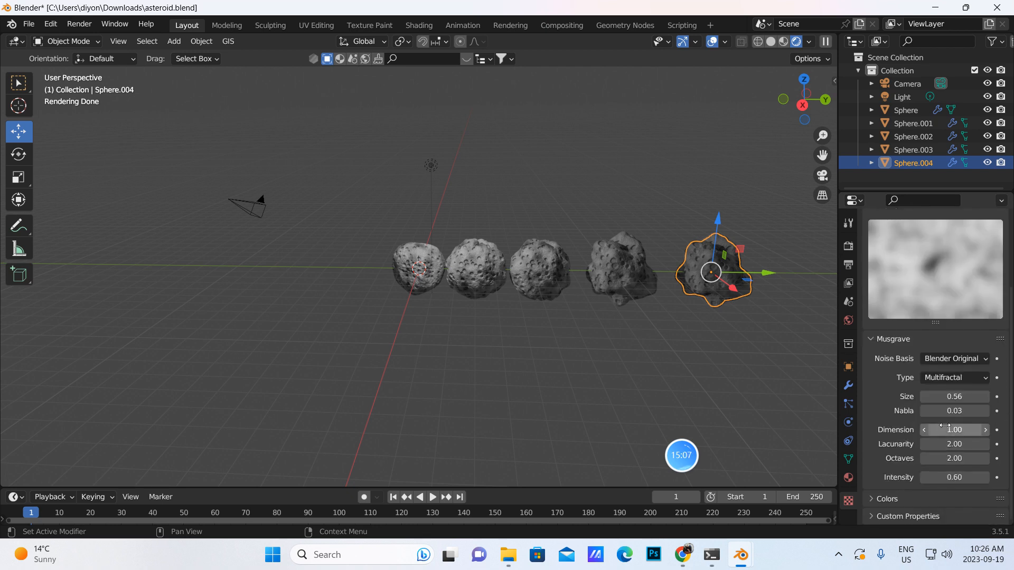
{"action": "left_click_drag", "start_coordinate": [957, 403], "coordinate": [921, 402]}
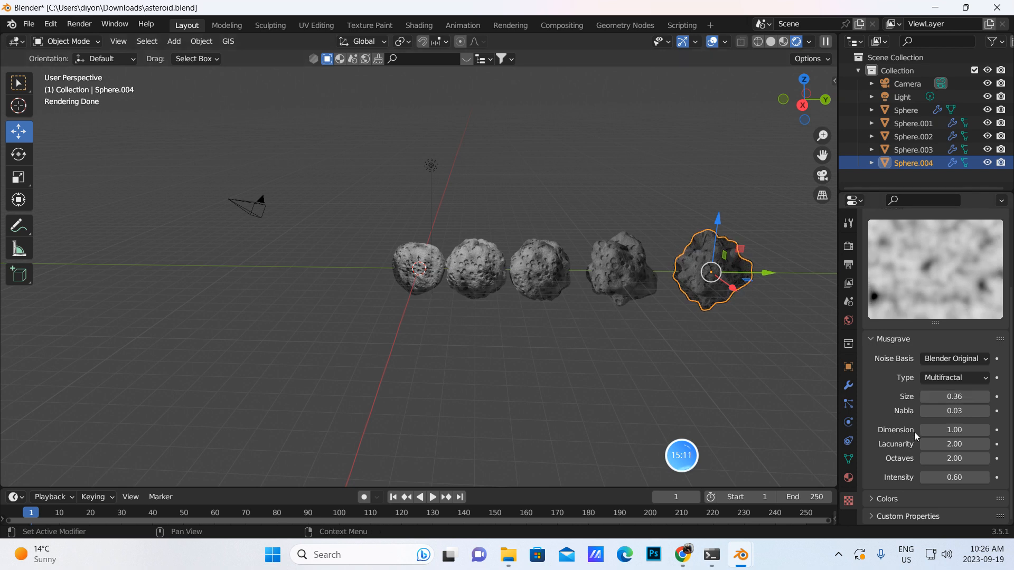
{"action": "left_click_drag", "start_coordinate": [955, 411], "coordinate": [972, 410]}
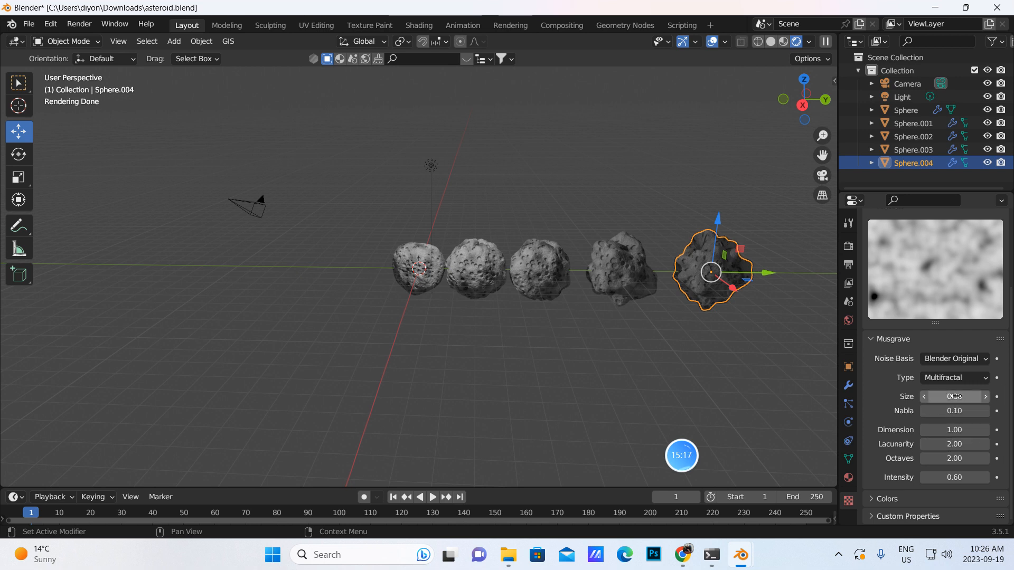
{"action": "left_click_drag", "start_coordinate": [954, 477], "coordinate": [954, 477]}
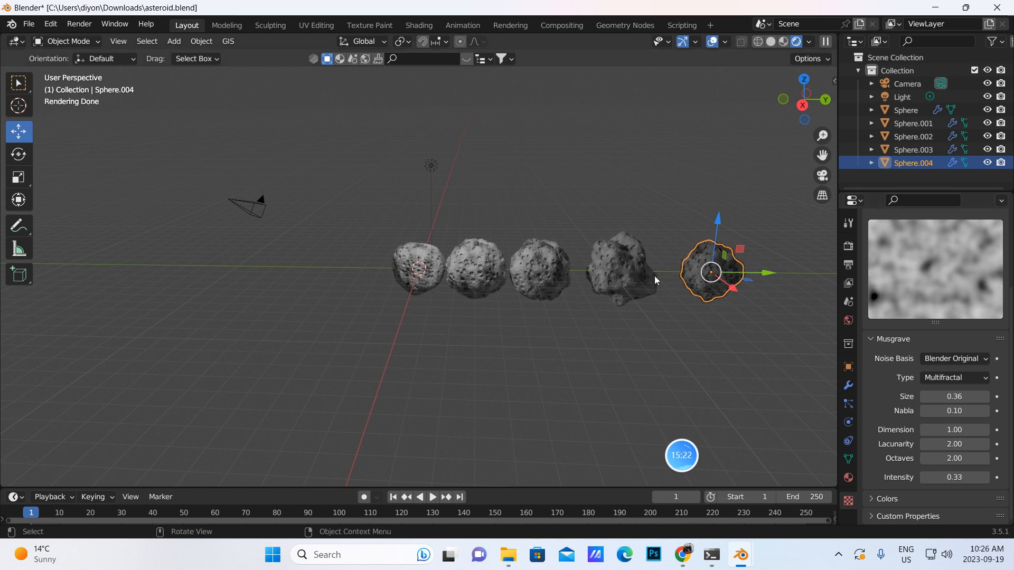
{"action": "left_click", "coordinate": [420, 266]}
{"action": "left_click", "coordinate": [490, 268], "text": "shift"}
{"action": "left_click", "coordinate": [544, 267]}
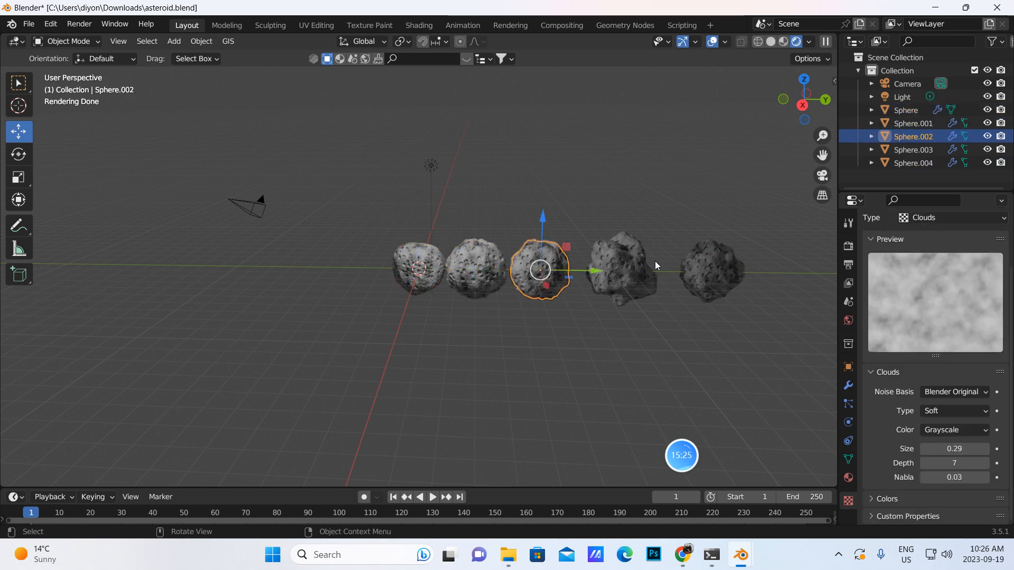
{"action": "left_click", "coordinate": [623, 280]}
{"action": "left_click", "coordinate": [703, 277]}
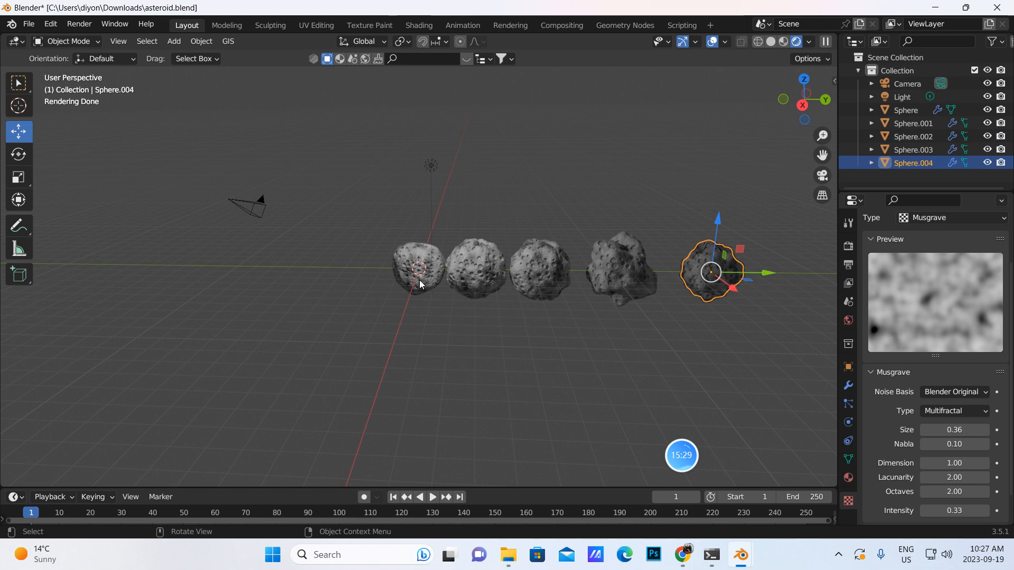
Step: Move all five asteroid spheres into a new collection named "asteroids"
{"action": "left_click", "coordinate": [421, 284]}
{"action": "left_click", "coordinate": [706, 274], "text": "shift"}
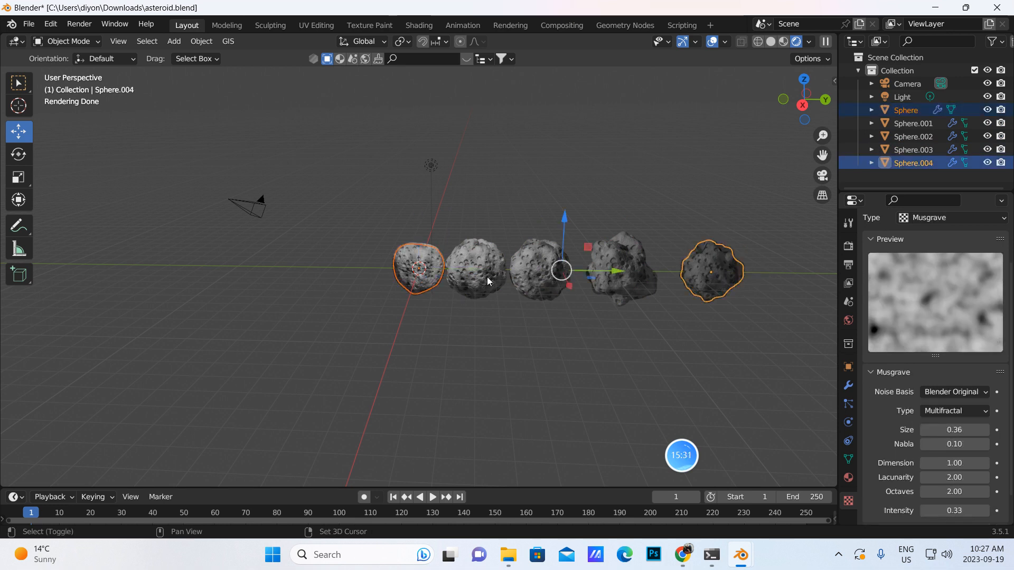
{"action": "left_click", "coordinate": [501, 277], "text": "shift"}
{"action": "left_click", "coordinate": [536, 284], "text": "shift"}
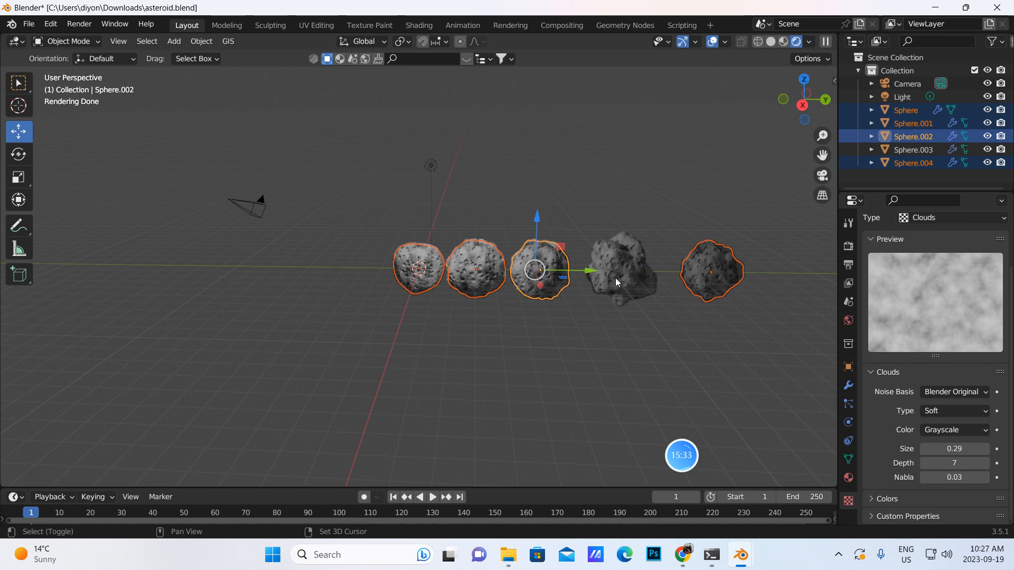
{"action": "left_click", "coordinate": [616, 279], "text": "shift"}
{"action": "key", "text": "m"}
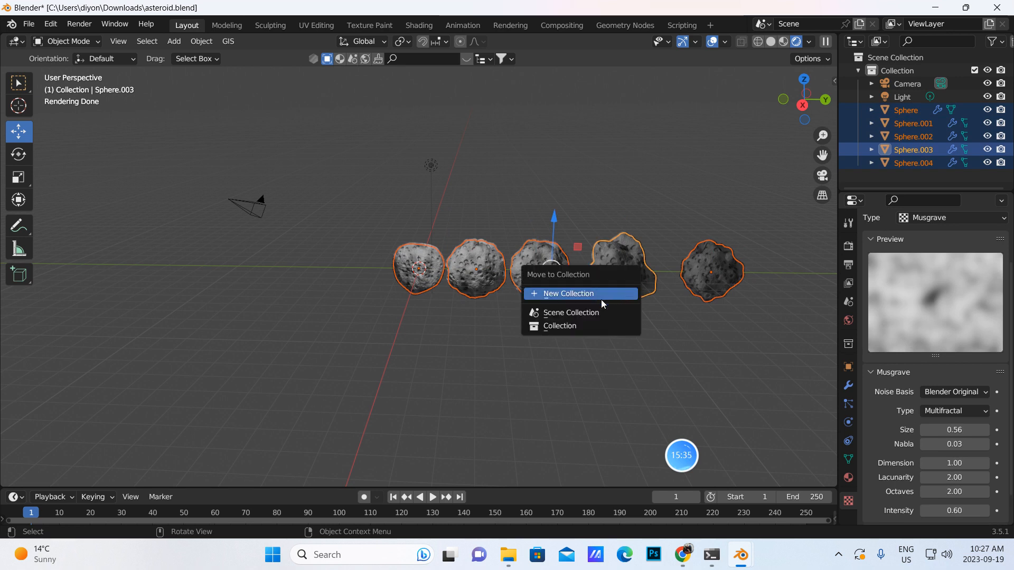
{"action": "left_click", "coordinate": [610, 294]}
{"action": "key", "text": "BackSpace"}
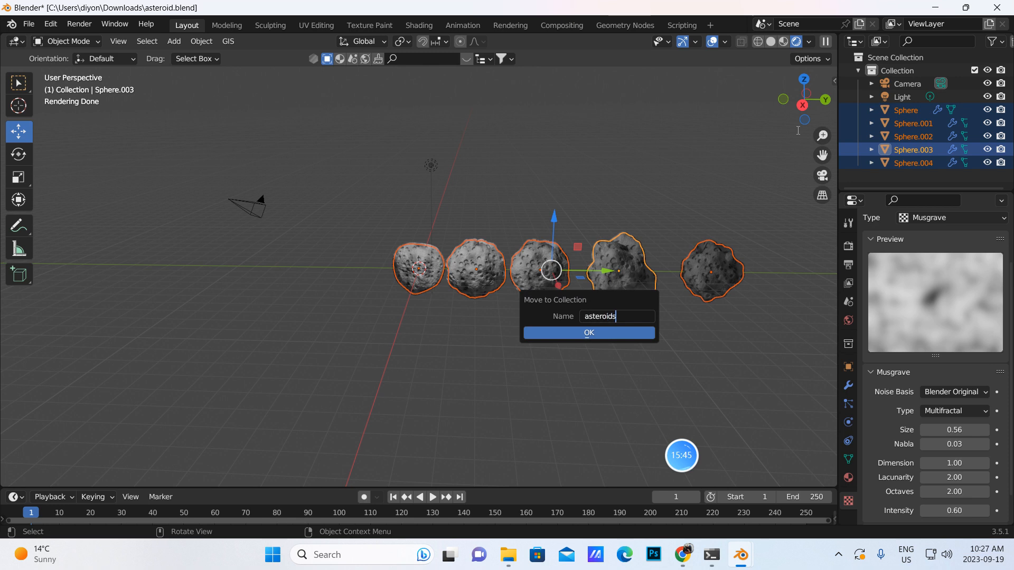
{"action": "left_click", "coordinate": [578, 333]}
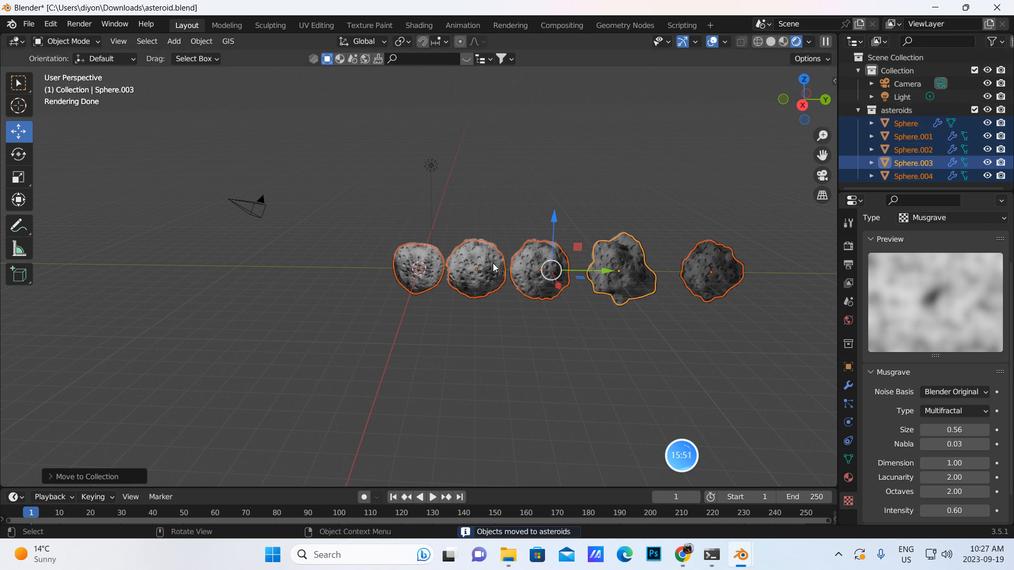
Step: Add a plane mesh at the first asteroid and scale it up until it reaches the third asteroid
{"action": "left_click", "coordinate": [174, 41]}
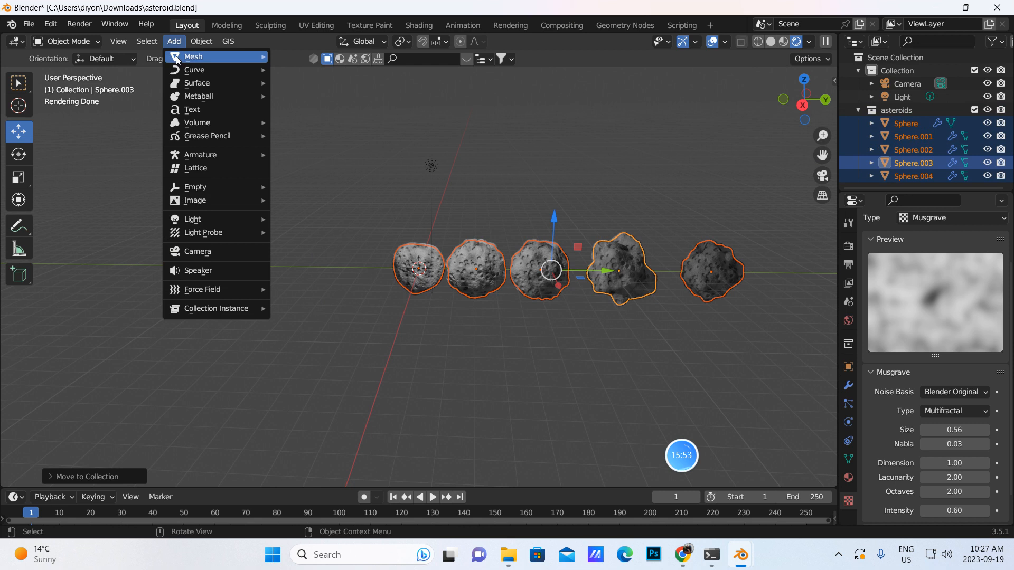
{"action": "mouse_move", "coordinate": [211, 57]}
{"action": "left_click", "coordinate": [290, 57]}
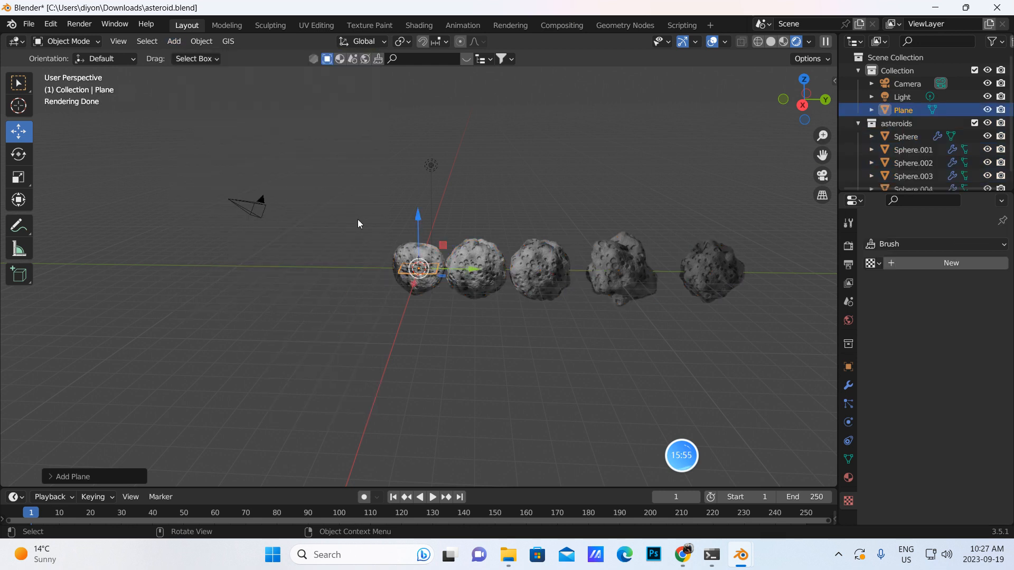
{"action": "left_click", "coordinate": [20, 180]}
{"action": "left_click_drag", "start_coordinate": [462, 229], "coordinate": [808, 170]}
{"action": "left_click", "coordinate": [913, 163]}
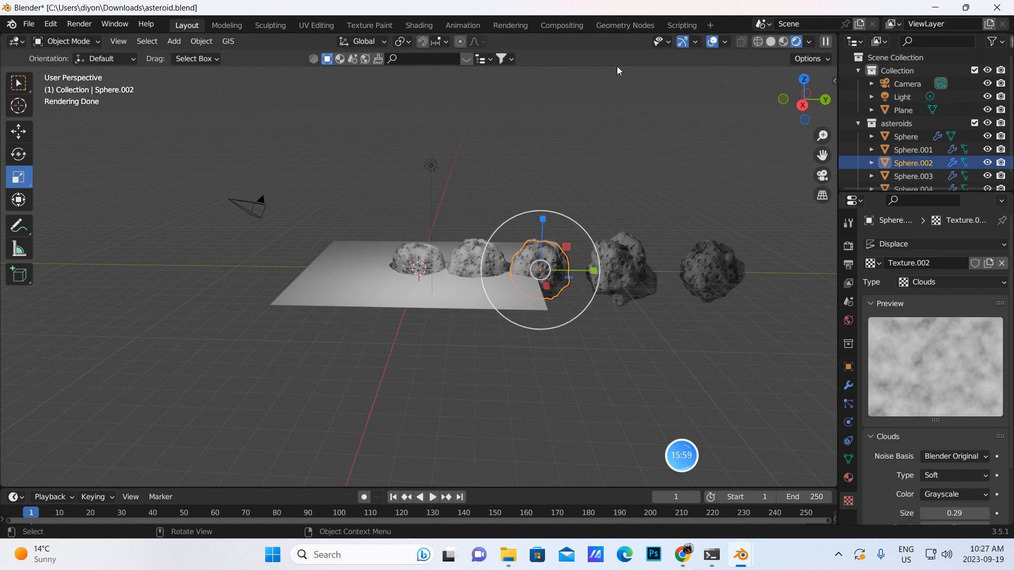
{"action": "left_click_drag", "start_coordinate": [557, 216], "coordinate": [120, 466]}
{"action": "key", "text": "ctrl+z"}
{"action": "left_click", "coordinate": [341, 278]}
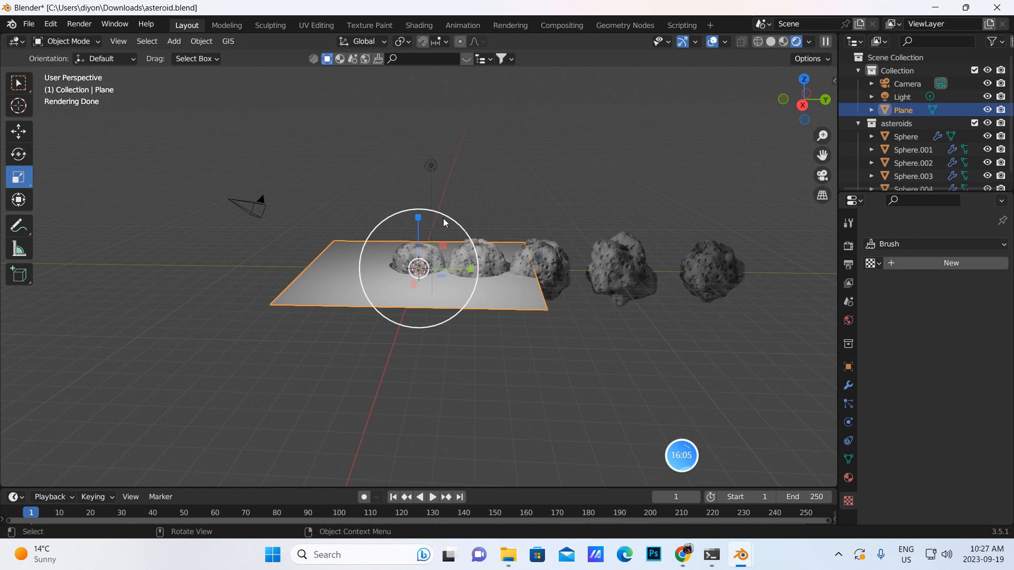
Step: Enlarge the plane well beyond the whole row of asteroids, and hide the asteroids collection in both viewport and renders
{"action": "left_click_drag", "start_coordinate": [444, 215], "coordinate": [659, 198]}
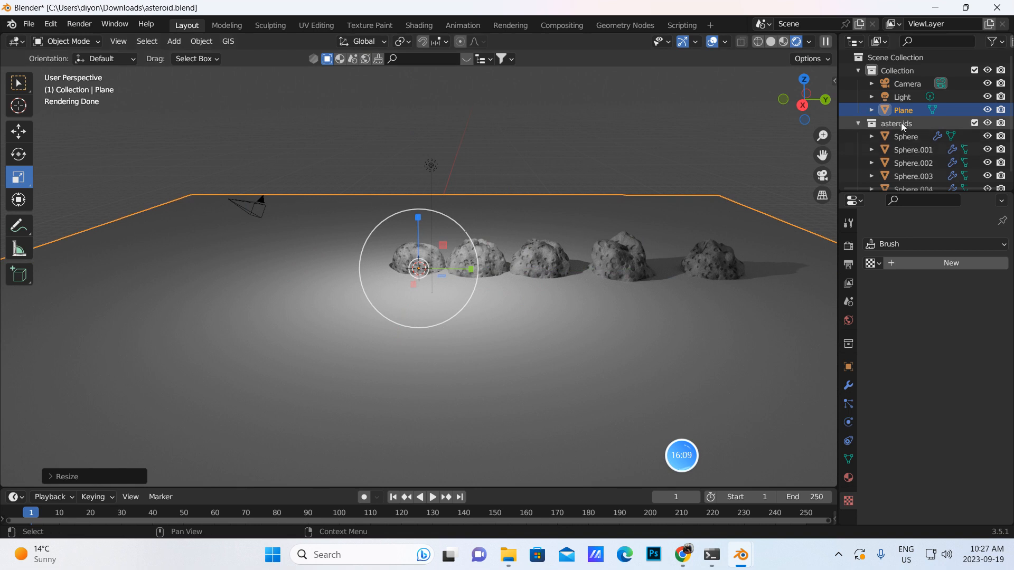
{"action": "left_click", "coordinate": [987, 123]}
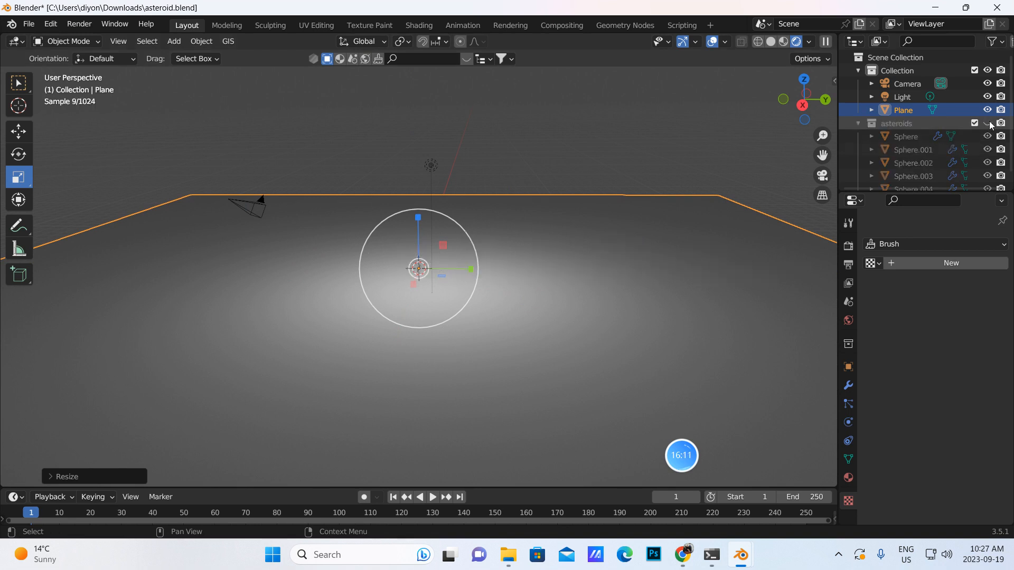
{"action": "left_click", "coordinate": [1001, 123]}
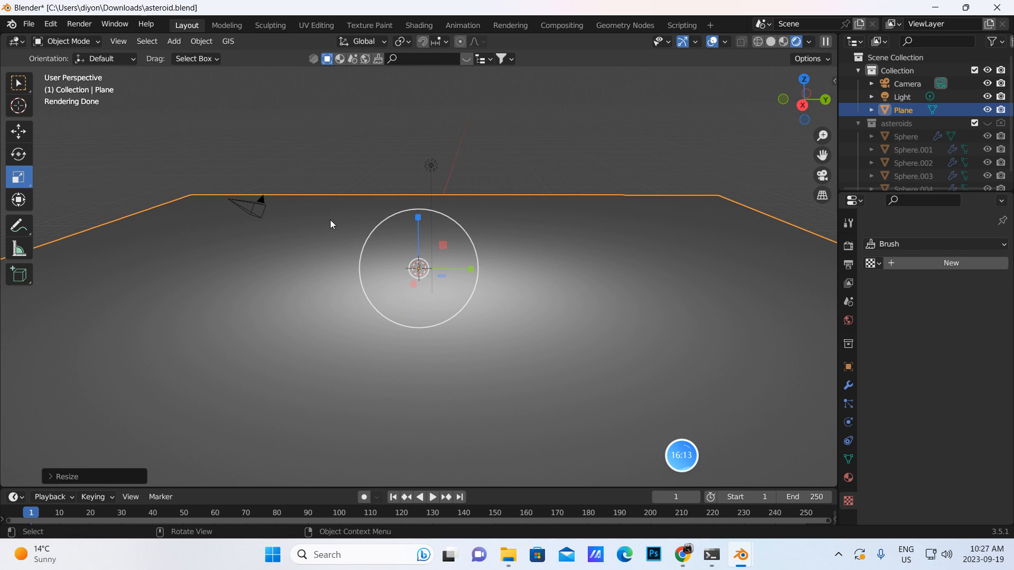
{"action": "left_click", "coordinate": [19, 87]}
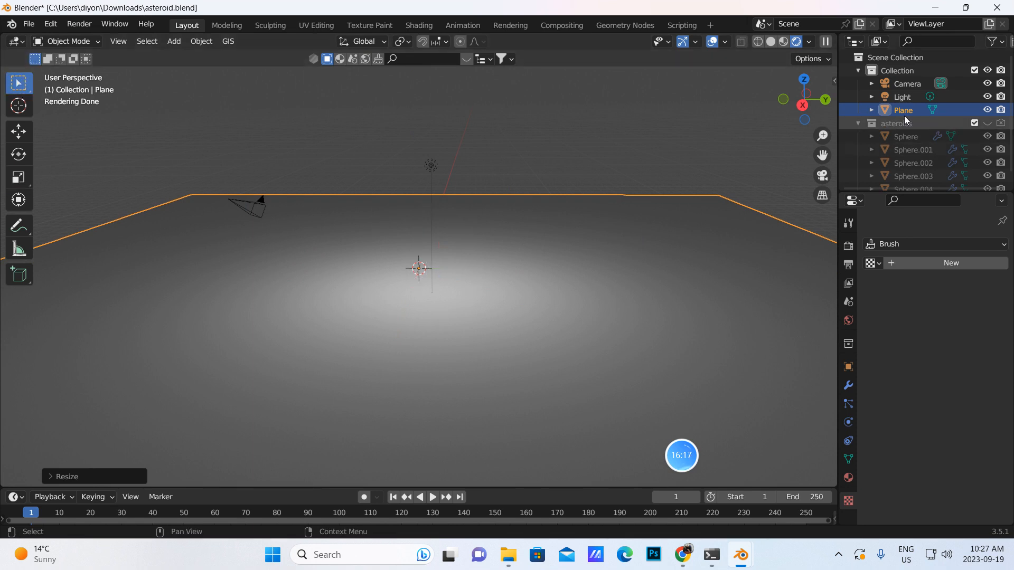
Step: Add a hair particle system to the plane with a number of 1062 and a seed of 32
{"action": "left_click", "coordinate": [848, 404]}
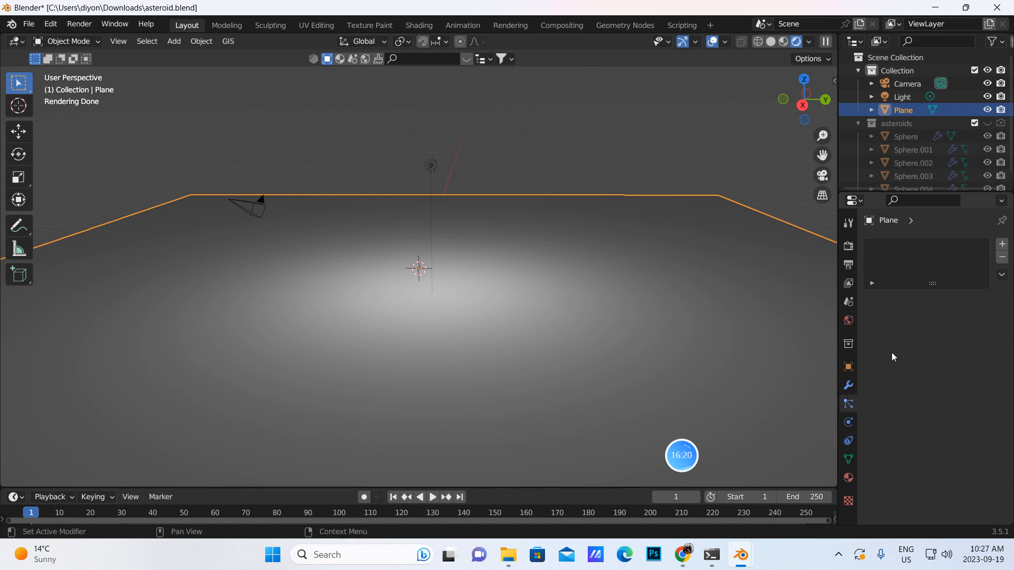
{"action": "left_click", "coordinate": [1002, 244]}
{"action": "left_click", "coordinate": [973, 315]}
{"action": "left_click", "coordinate": [952, 373]}
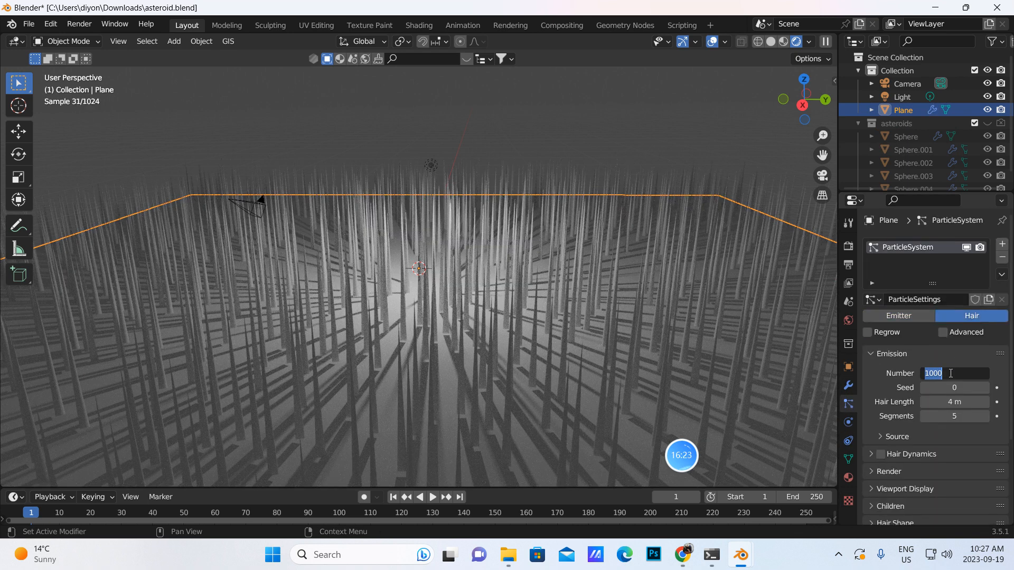
{"action": "key", "text": "BackSpace"}
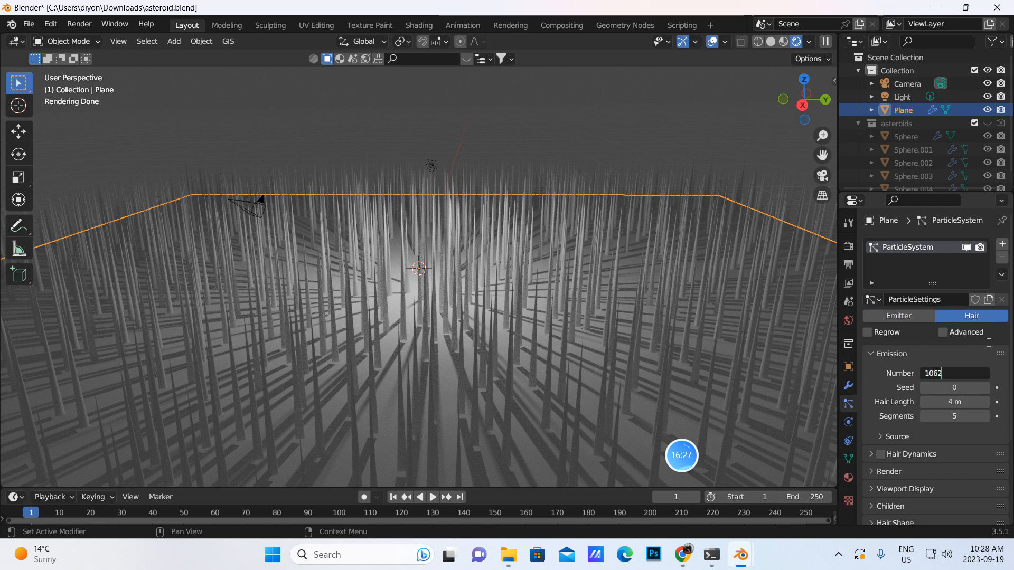
{"action": "key", "text": "Return"}
{"action": "left_click", "coordinate": [947, 388]}
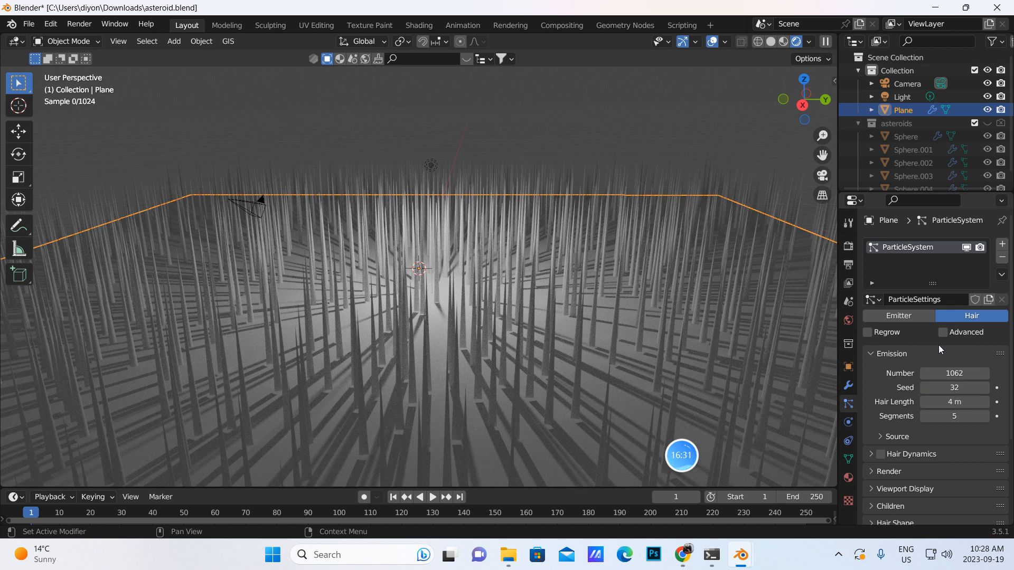
{"action": "key", "text": "Return"}
Step: Enable Regrow, Advanced and Rotation for the plane's hair particles, and expand the rotation settings
{"action": "left_click", "coordinate": [868, 333]}
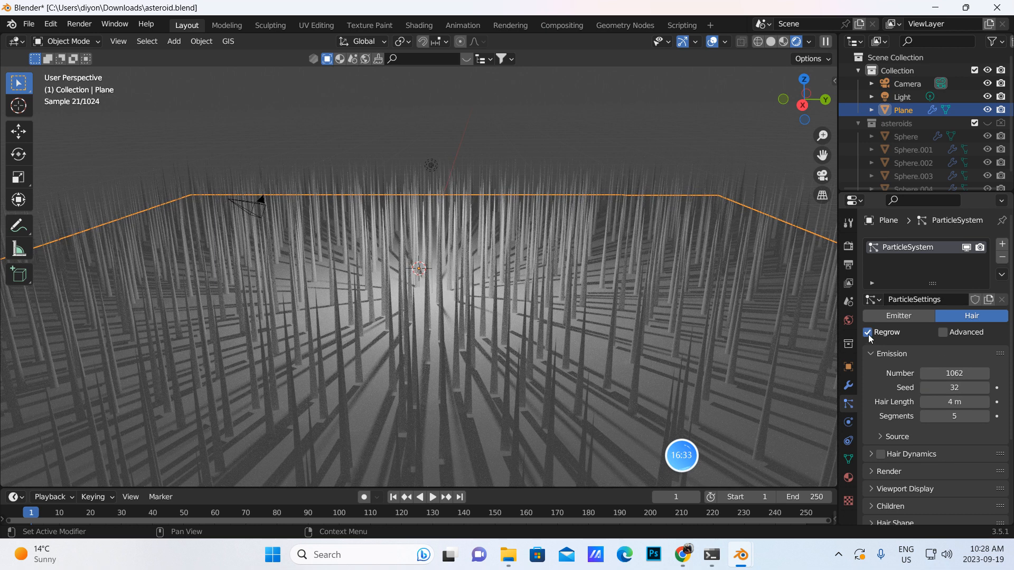
{"action": "left_click", "coordinate": [942, 332]}
{"action": "scroll", "coordinate": [914, 396], "scroll_direction": "down", "scroll_amount": 4}
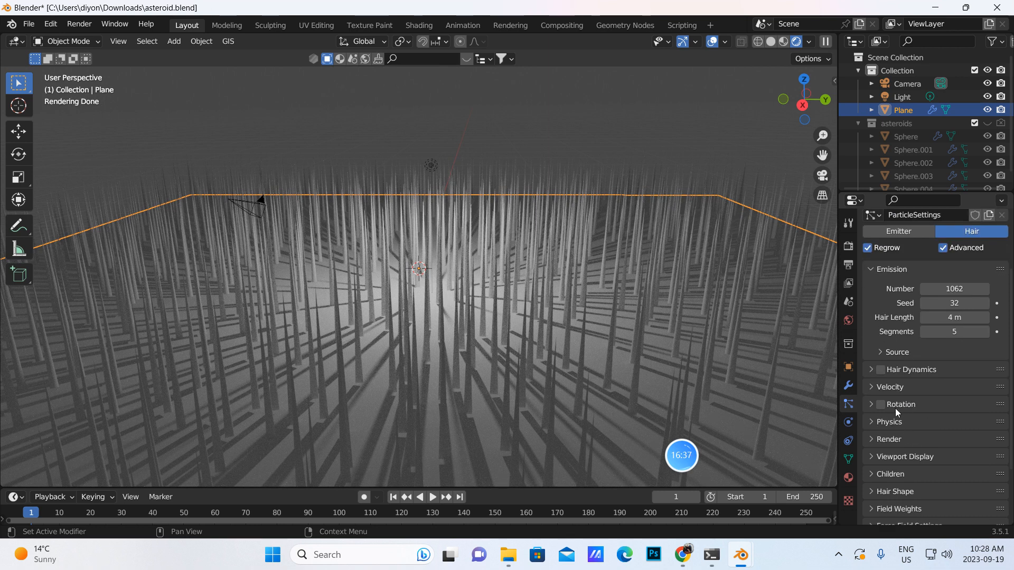
{"action": "left_click", "coordinate": [877, 406]}
{"action": "left_click", "coordinate": [871, 404]}
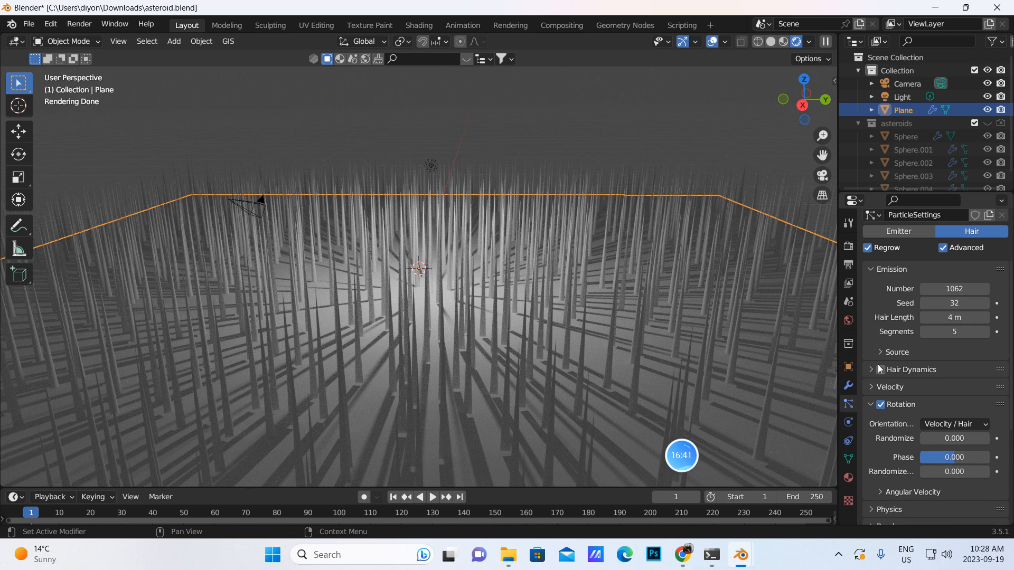
Step: Render the particles as a collection using "asteroids" as the instance collection, and turn off Show Emitter
{"action": "scroll", "coordinate": [874, 463], "scroll_direction": "down", "scroll_amount": 5}
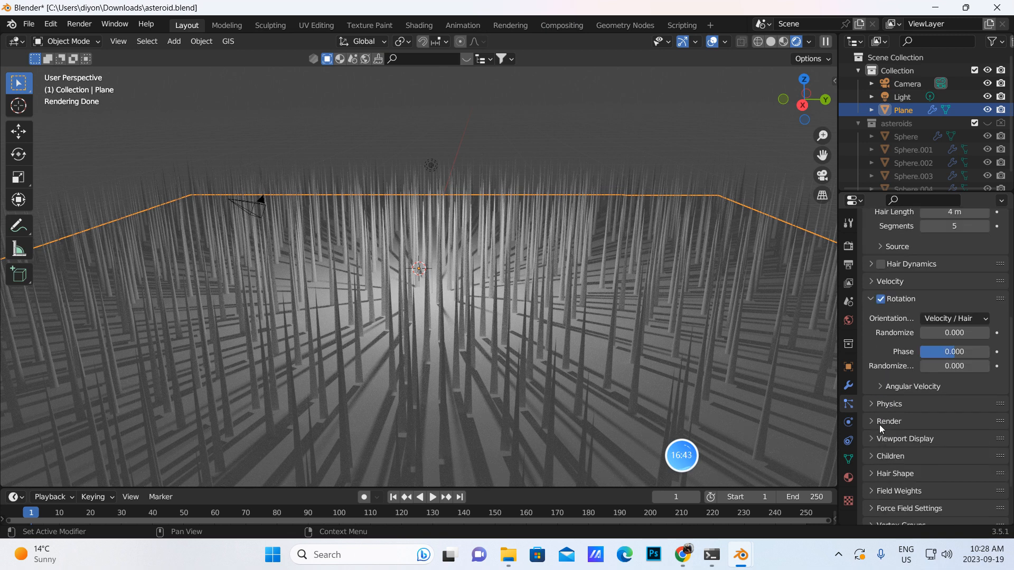
{"action": "left_click", "coordinate": [880, 422]}
{"action": "left_click", "coordinate": [964, 441]}
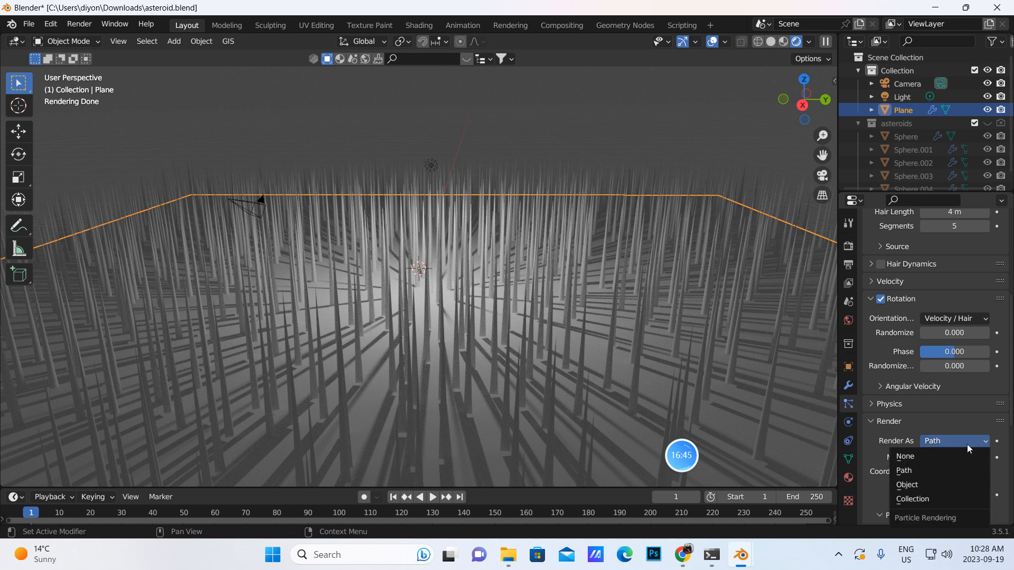
{"action": "left_click", "coordinate": [907, 499]}
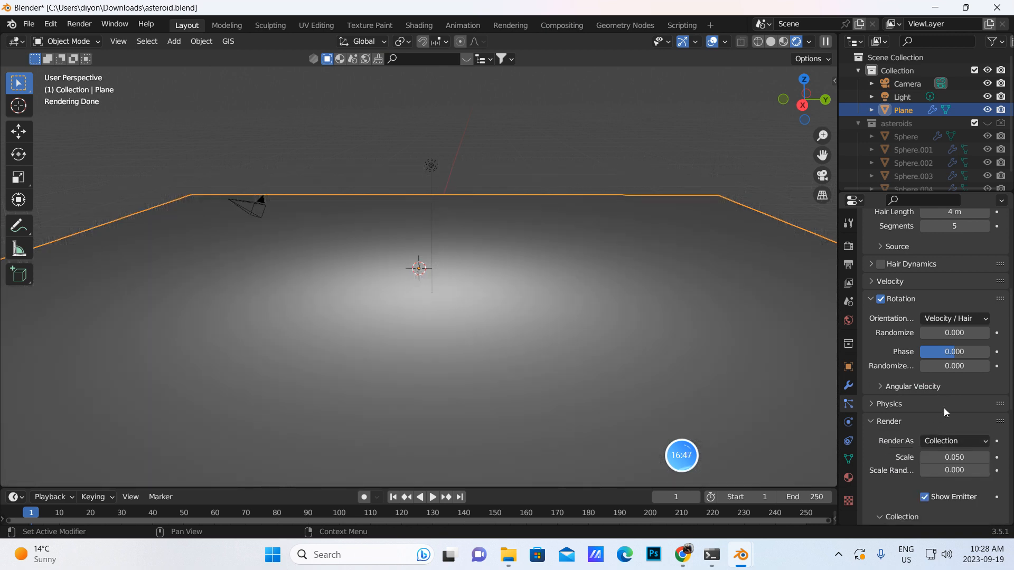
{"action": "scroll", "coordinate": [944, 407], "scroll_direction": "down", "scroll_amount": 3}
{"action": "left_click", "coordinate": [934, 474]}
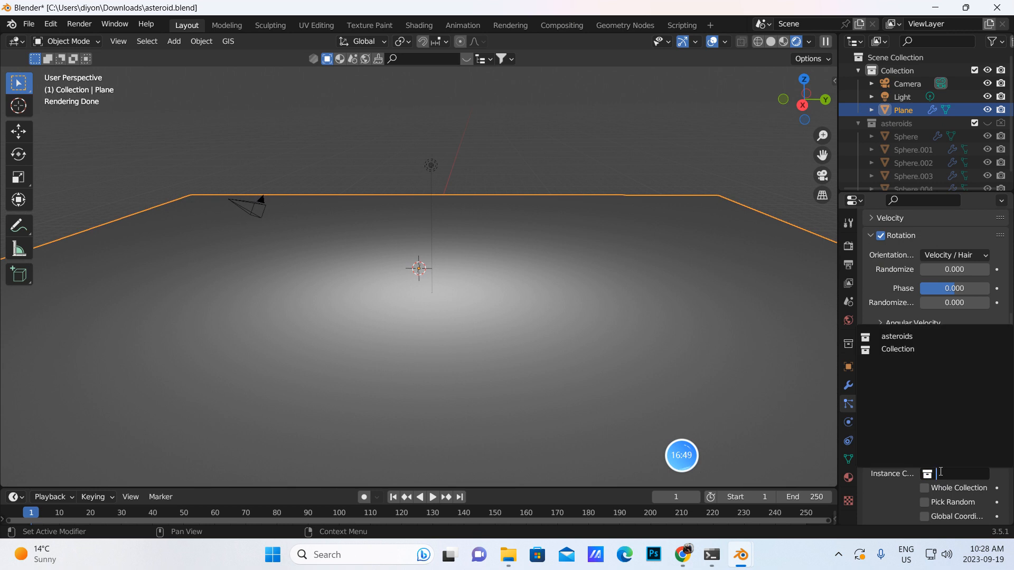
{"action": "left_click", "coordinate": [896, 336]}
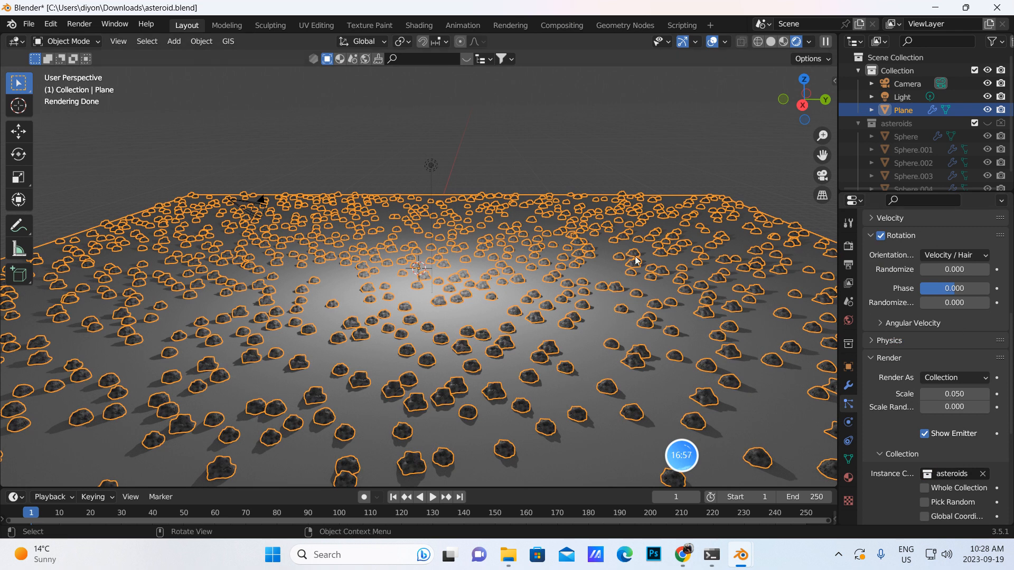
{"action": "left_click", "coordinate": [924, 434]}
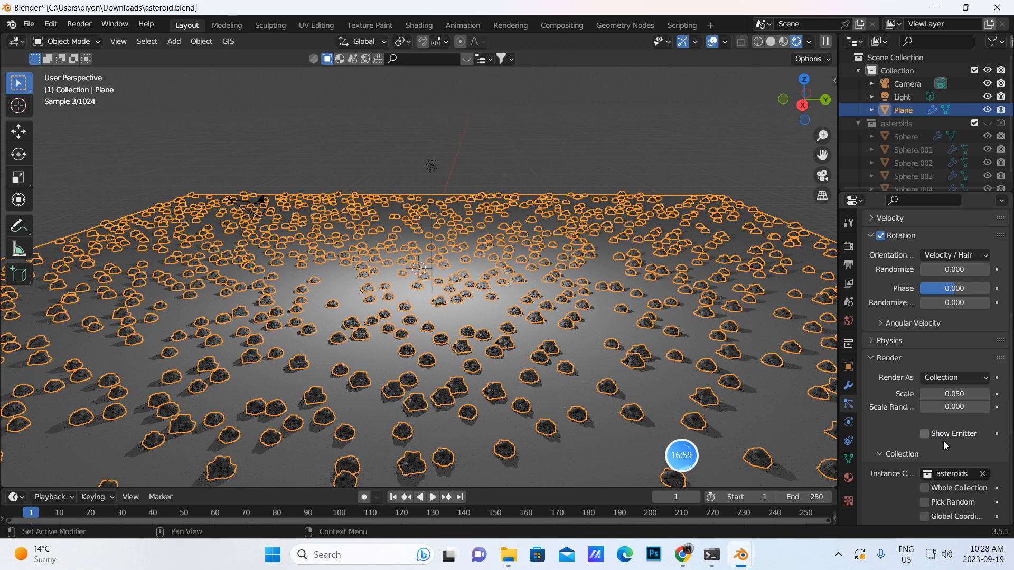
Step: Turn off Show Emitter in the particles' viewport display, and set the render Scale Randomness to 1
{"action": "scroll", "coordinate": [943, 441], "scroll_direction": "down", "scroll_amount": 4}
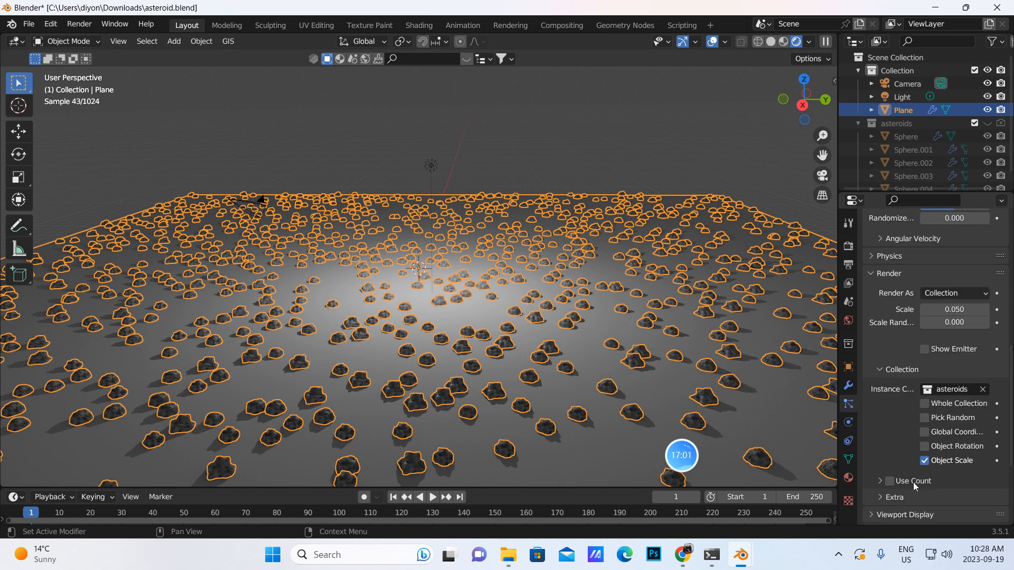
{"action": "left_click", "coordinate": [887, 515]}
{"action": "scroll", "coordinate": [888, 518], "scroll_direction": "down", "scroll_amount": 6}
{"action": "left_click", "coordinate": [925, 478]}
{"action": "scroll", "coordinate": [938, 330], "scroll_direction": "up", "scroll_amount": 3}
{"action": "scroll", "coordinate": [938, 327], "scroll_direction": "up", "scroll_amount": 5}
{"action": "left_click_drag", "start_coordinate": [936, 366], "coordinate": [815, 366]}
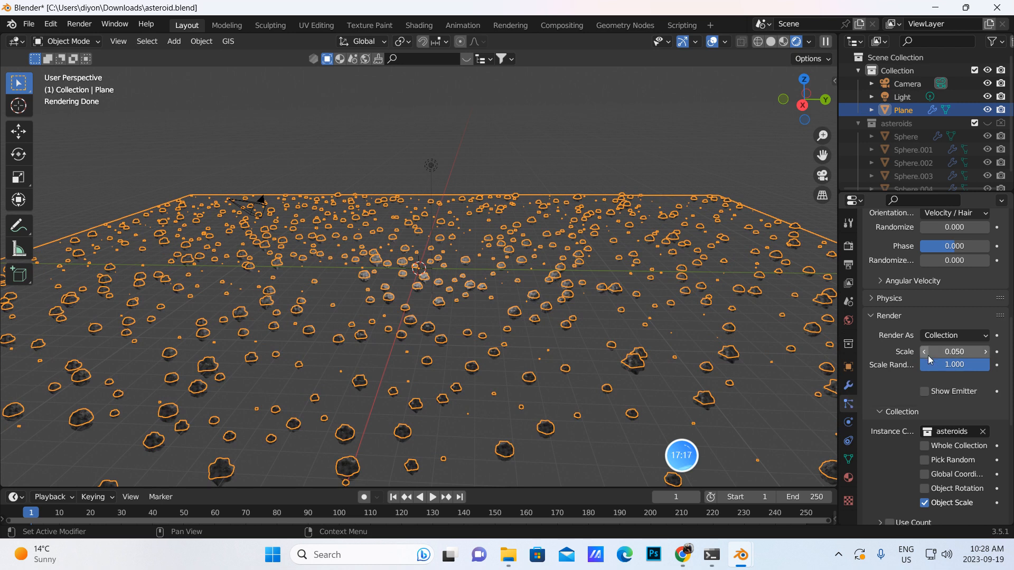
Step: Set the particles' rotation Orientation Axis to Object Z, with Randomize at 1
{"action": "scroll", "coordinate": [904, 322], "scroll_direction": "up", "scroll_amount": 8}
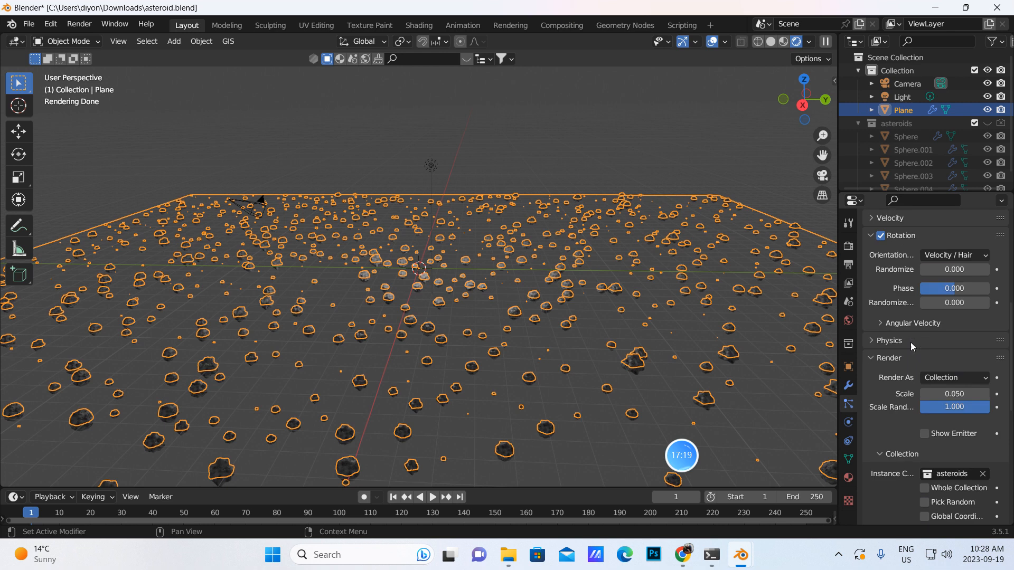
{"action": "left_click", "coordinate": [900, 309]}
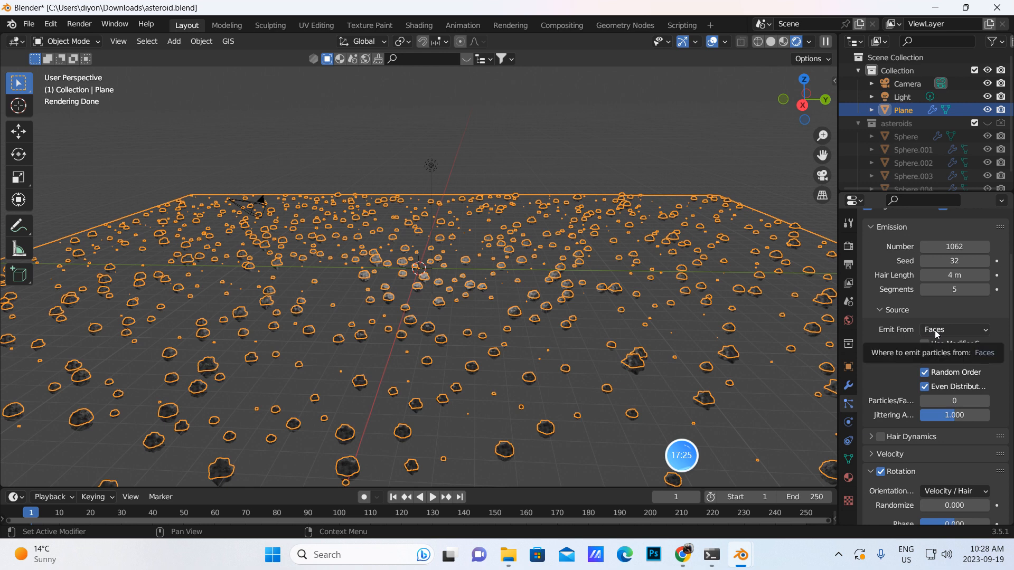
{"action": "scroll", "coordinate": [905, 424], "scroll_direction": "down", "scroll_amount": 4}
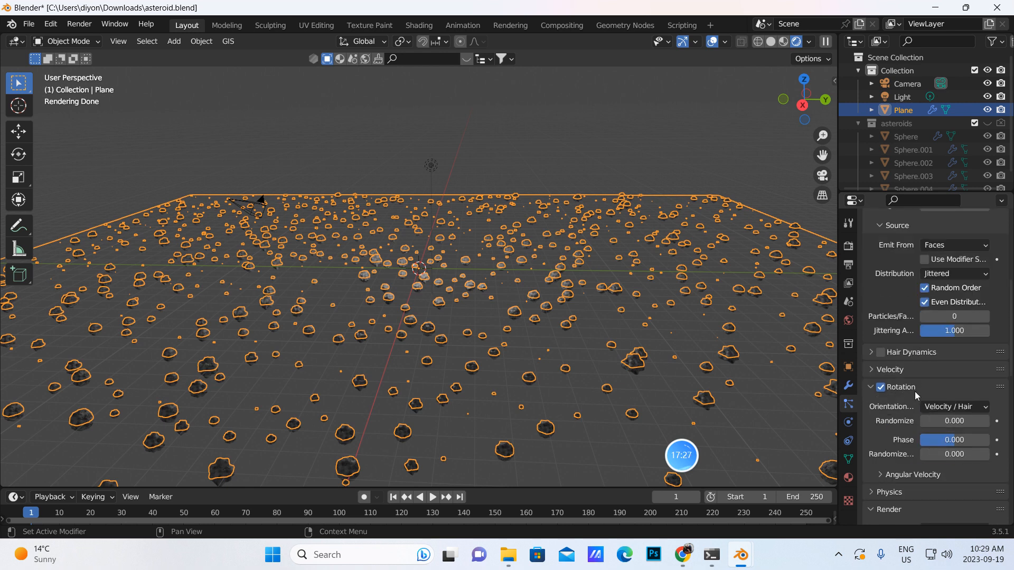
{"action": "left_click", "coordinate": [985, 411]}
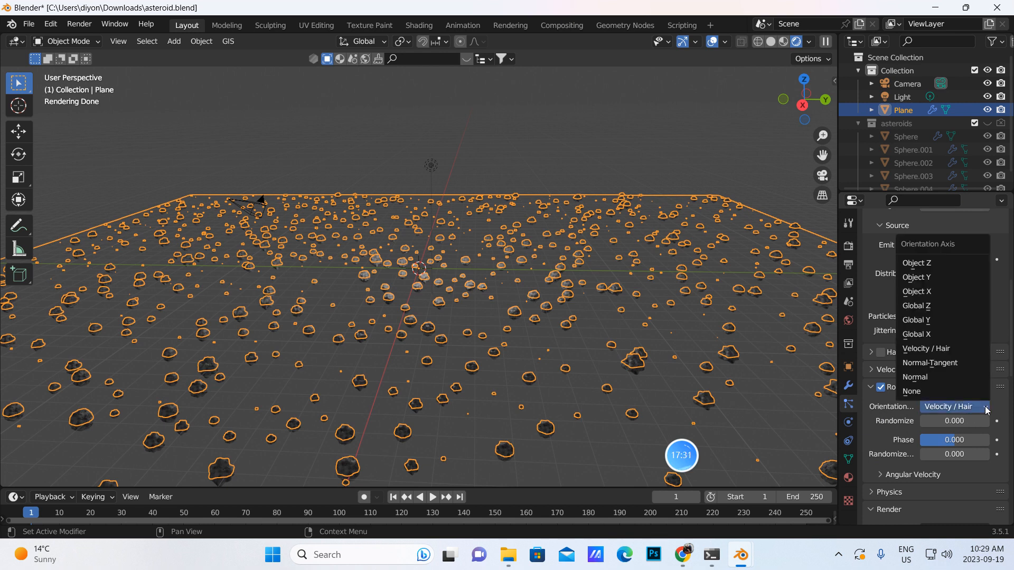
{"action": "left_click", "coordinate": [921, 265]}
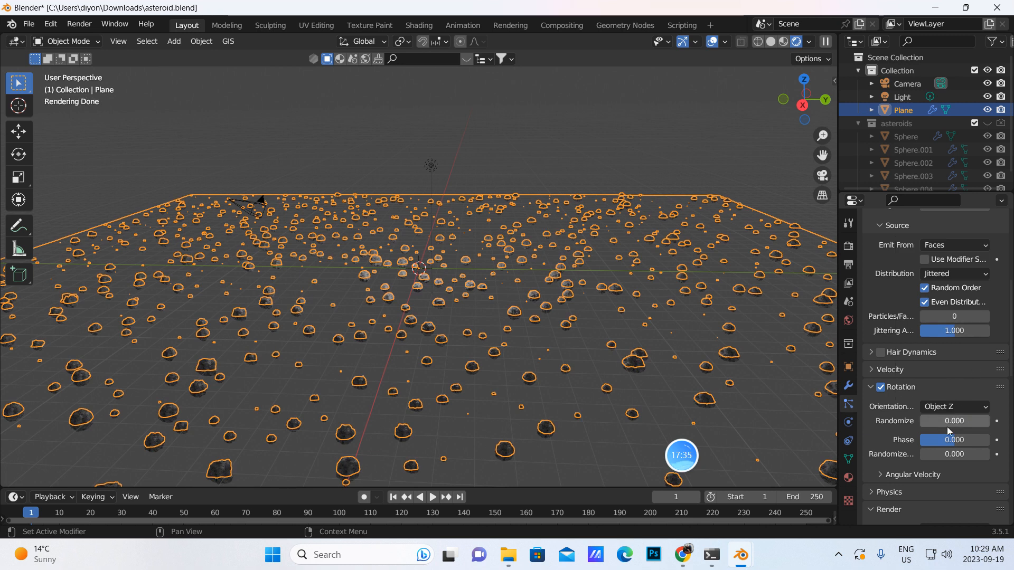
{"action": "left_click_drag", "start_coordinate": [939, 423], "coordinate": [989, 423]}
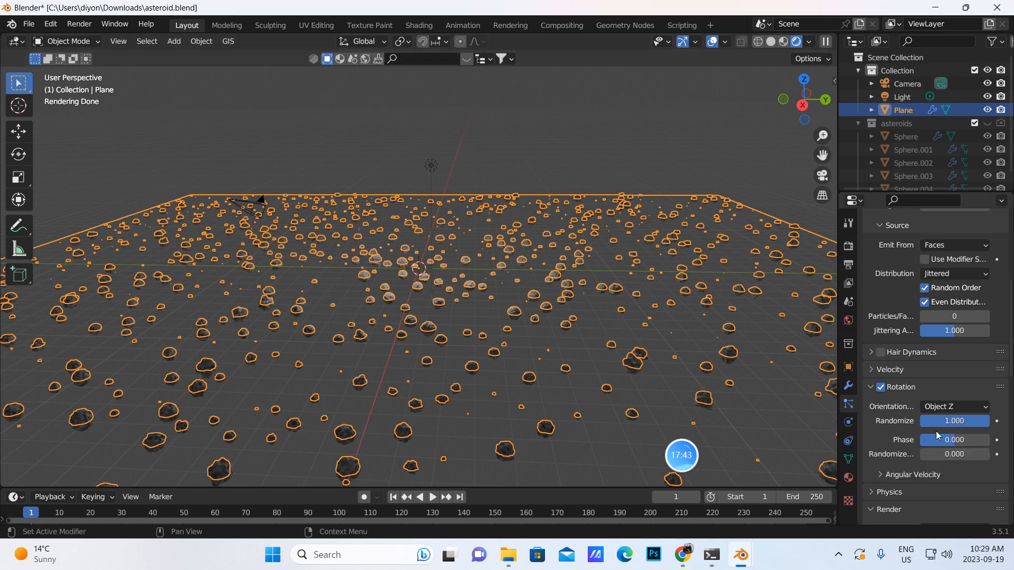
Step: Enlarge the timeline, set the particles' rotation Phase to -1, and keyframe it at frame 1
{"action": "left_click_drag", "start_coordinate": [324, 489], "coordinate": [229, 417]}
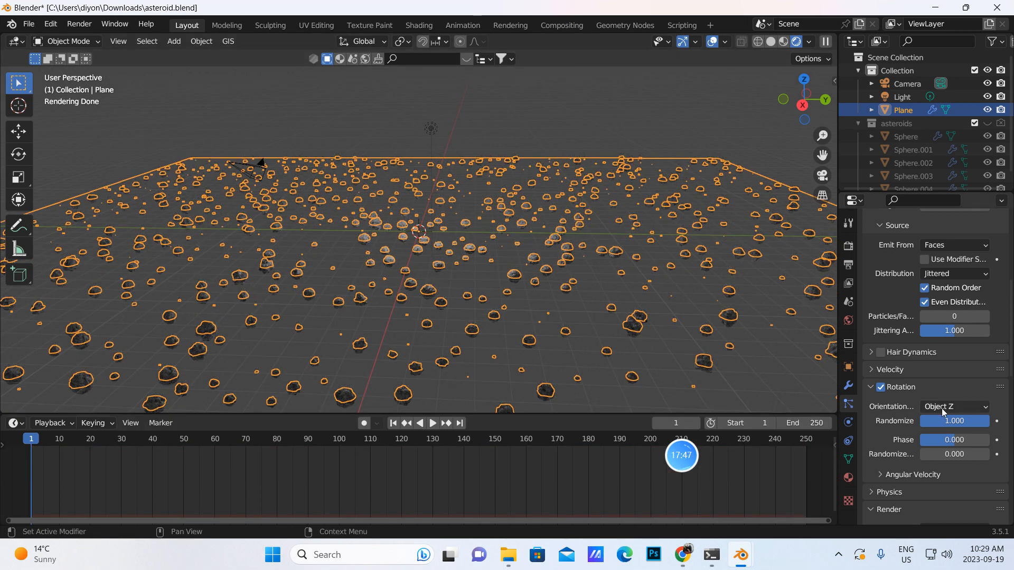
{"action": "double_click", "coordinate": [938, 440]}
{"action": "type", "text": "-01"}
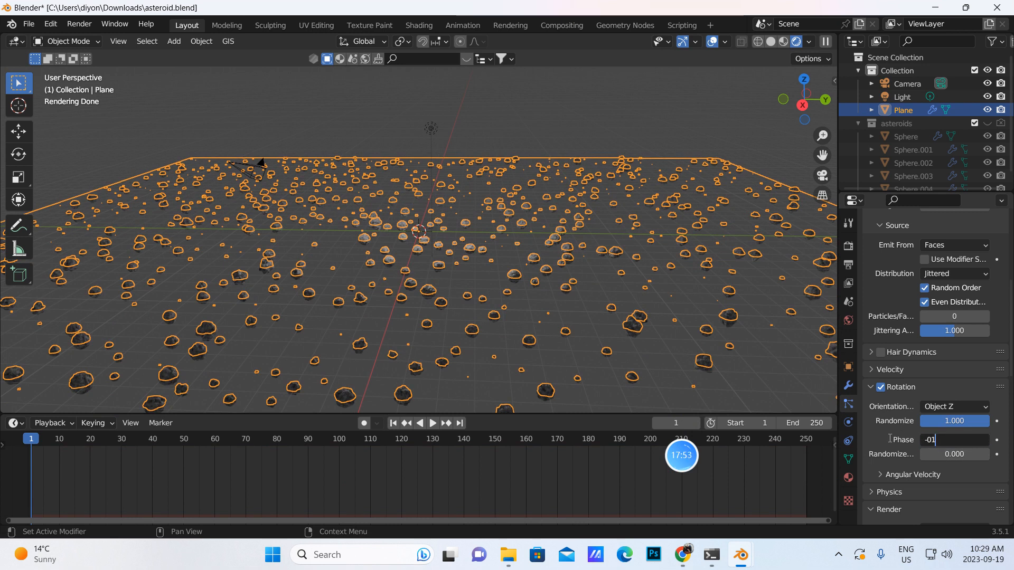
{"action": "key", "text": "BackSpace"}
{"action": "key", "text": "BackSpace"}
{"action": "key", "text": "BackSpace"}
{"action": "key", "text": "Return"}
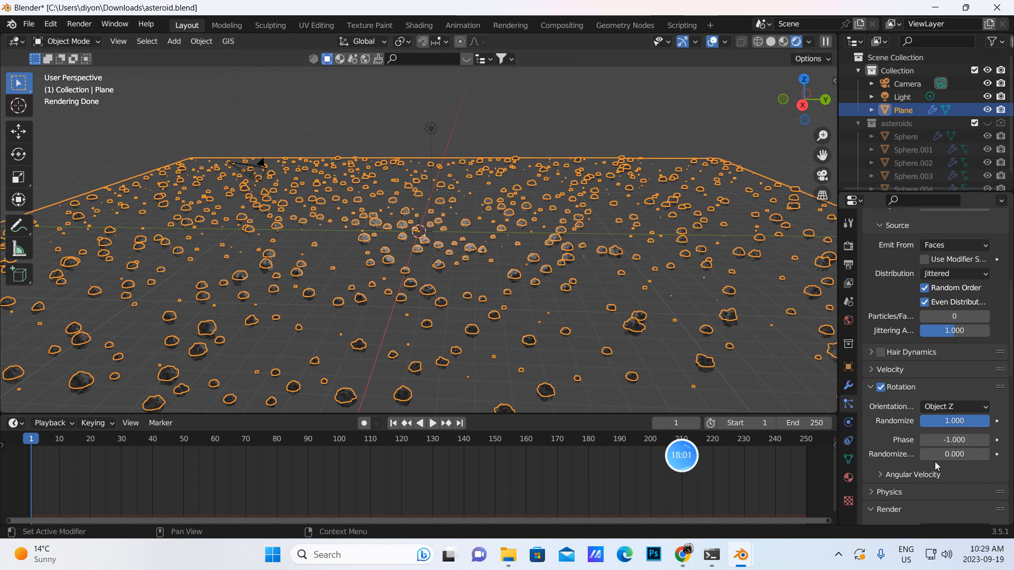
{"action": "left_click", "coordinate": [997, 440]}
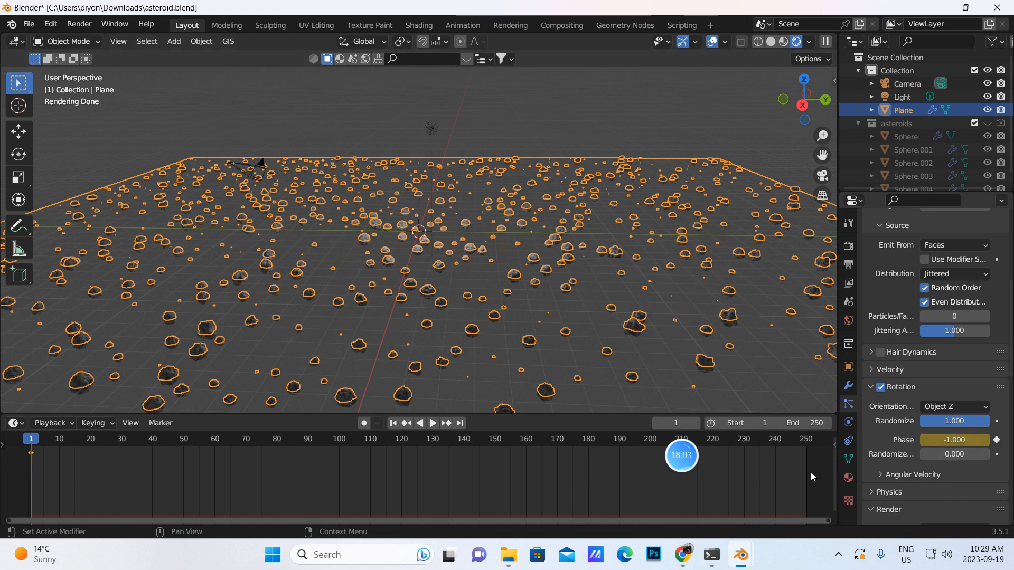
Step: Keyframe the particles' rotation Phase at 1 on the final frame, 250
{"action": "left_click", "coordinate": [460, 424]}
{"action": "double_click", "coordinate": [943, 438]}
{"action": "key", "text": "BackSpace"}
{"action": "type", "text": "1"}
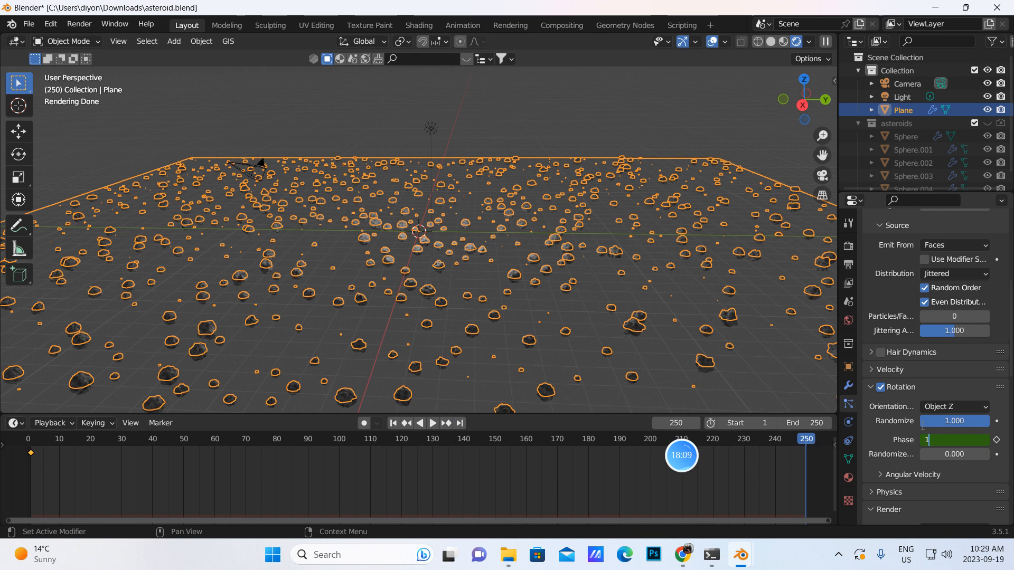
{"action": "key", "text": "Return"}
{"action": "left_click", "coordinate": [997, 439]}
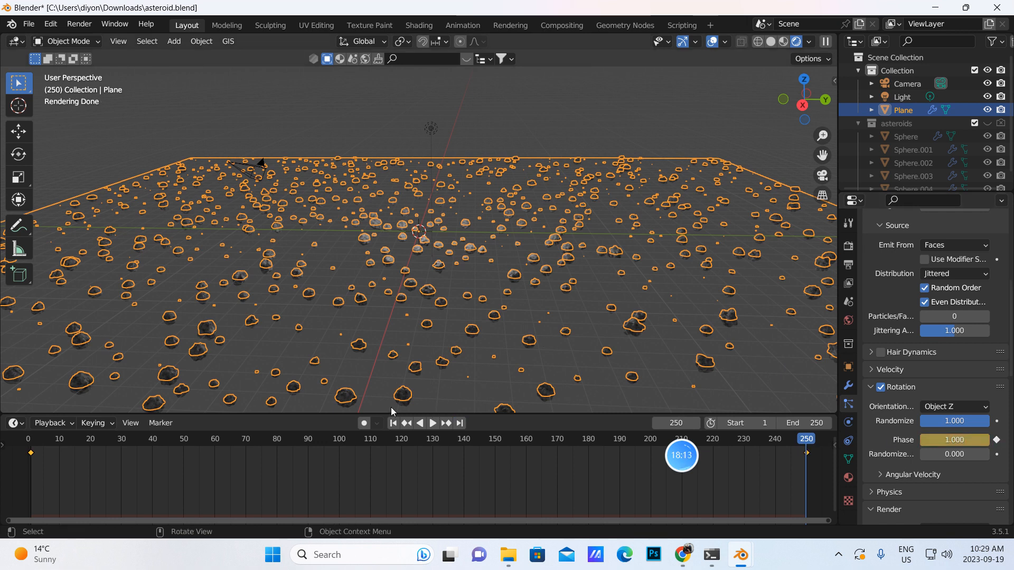
Step: Play the asteroid rotation animation from frame 1 to check it, and return to the first frame
{"action": "left_click", "coordinate": [392, 423]}
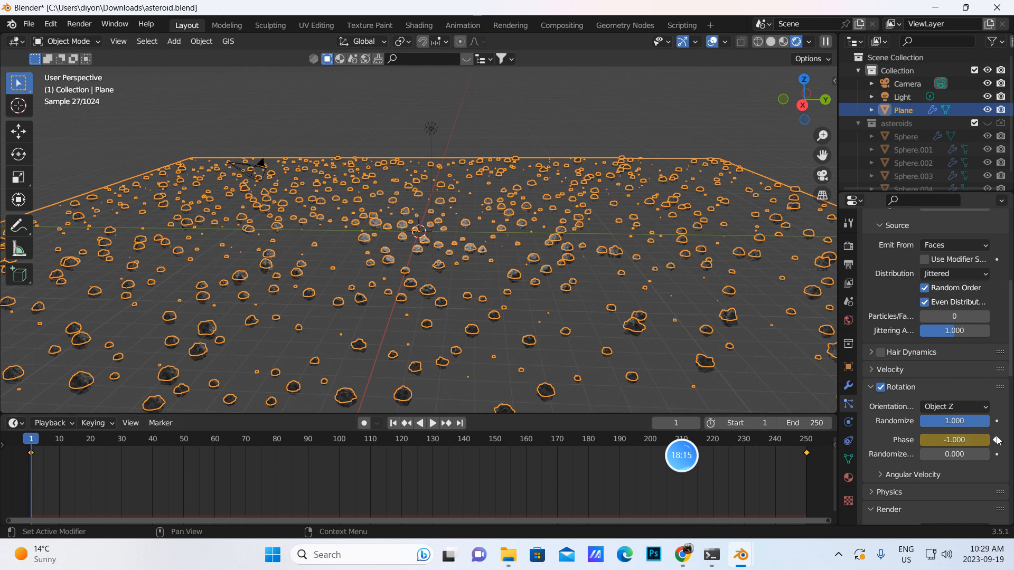
{"action": "left_click", "coordinate": [435, 423]}
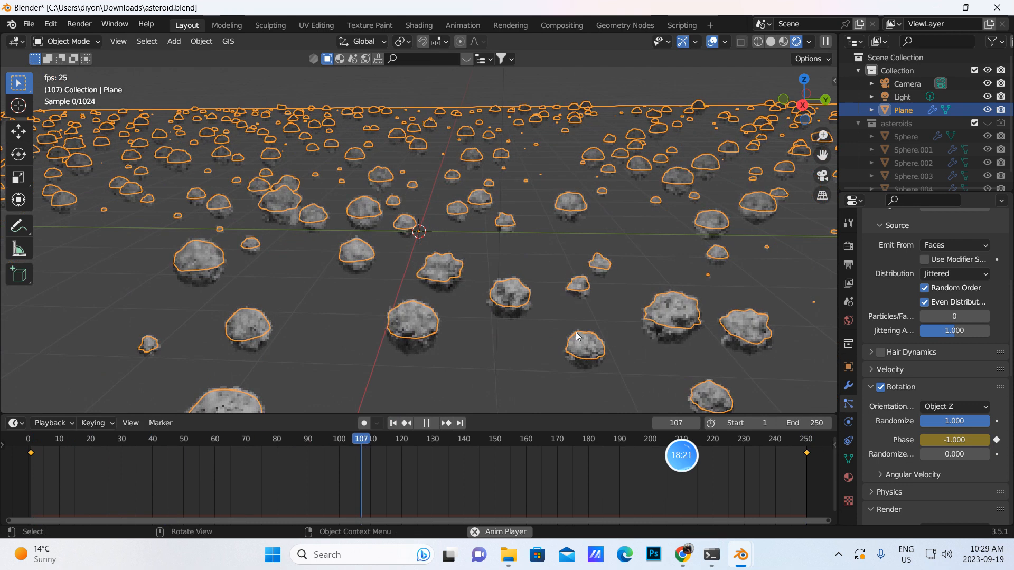
{"action": "left_click", "coordinate": [427, 423]}
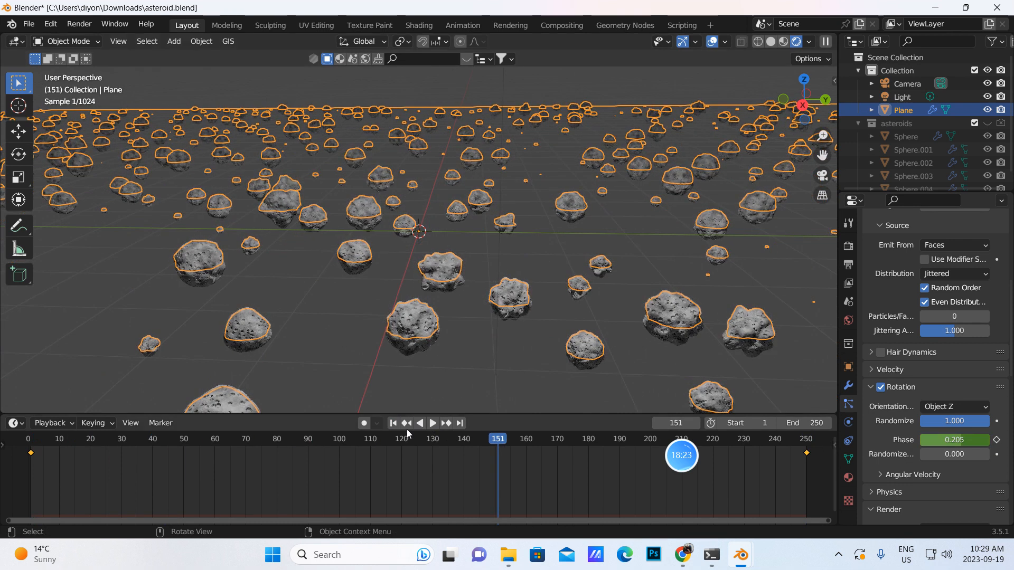
{"action": "left_click", "coordinate": [392, 423]}
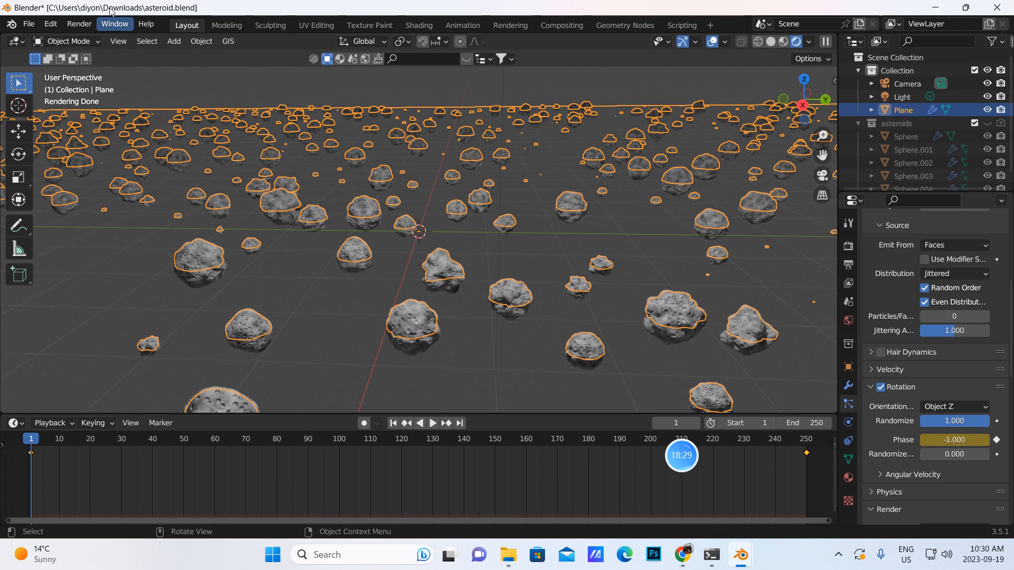
Step: Save the file, and import the glTF model scene.gltf from the hull_spaceship folder in Downloads
{"action": "left_click", "coordinate": [29, 24]}
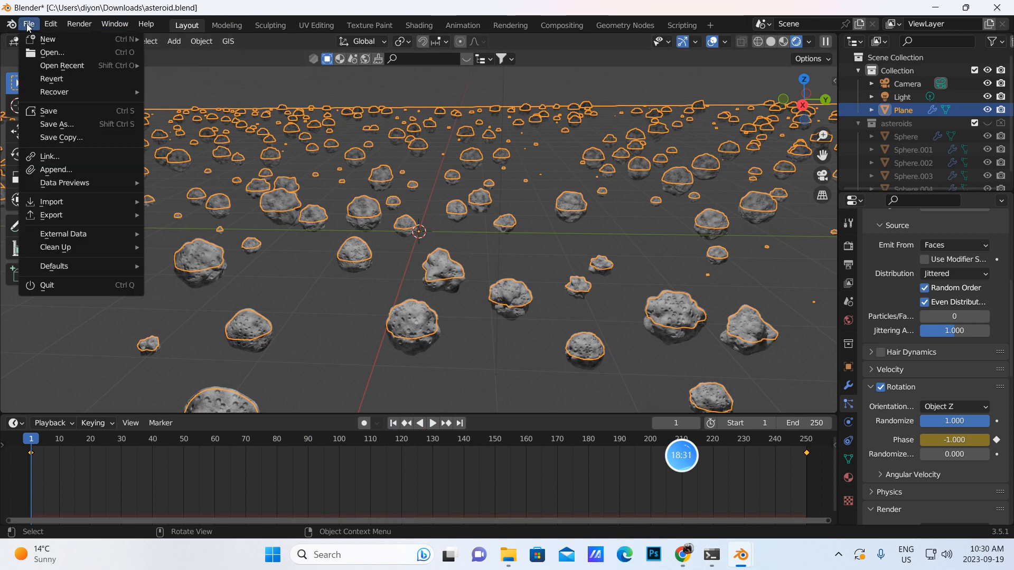
{"action": "left_click", "coordinate": [49, 111]}
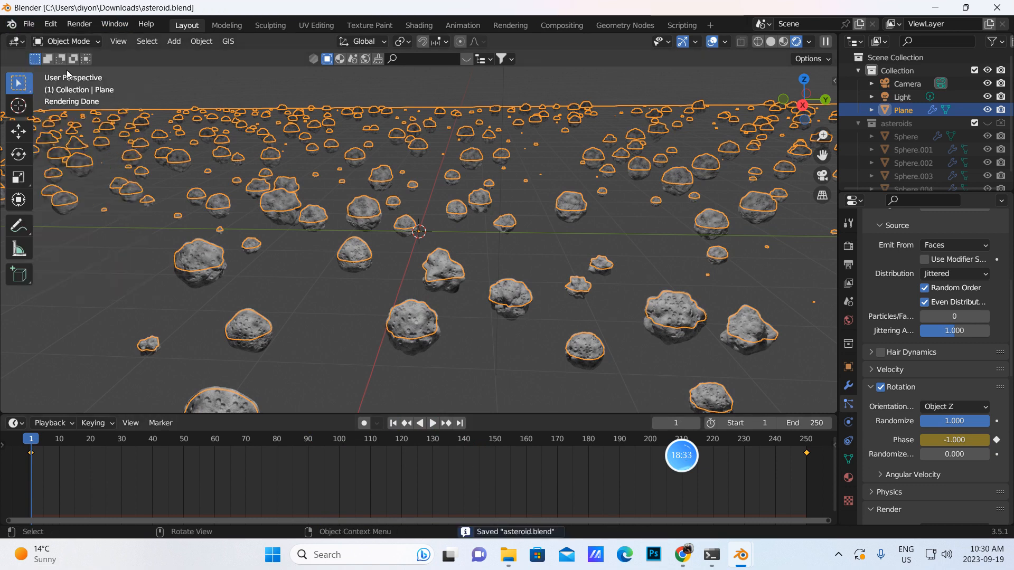
{"action": "left_click", "coordinate": [28, 24]}
{"action": "mouse_move", "coordinate": [58, 202]}
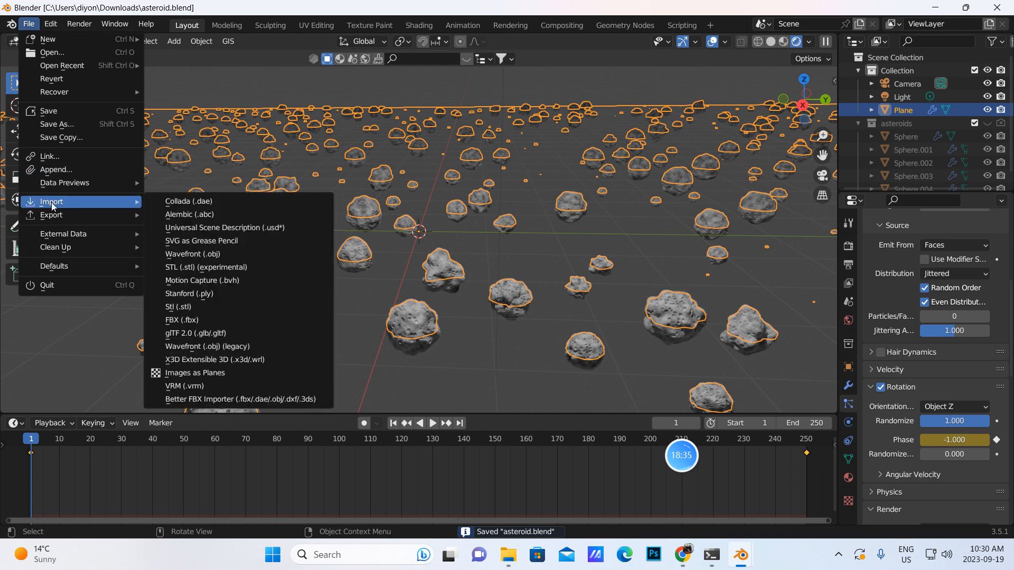
{"action": "left_click", "coordinate": [186, 333]}
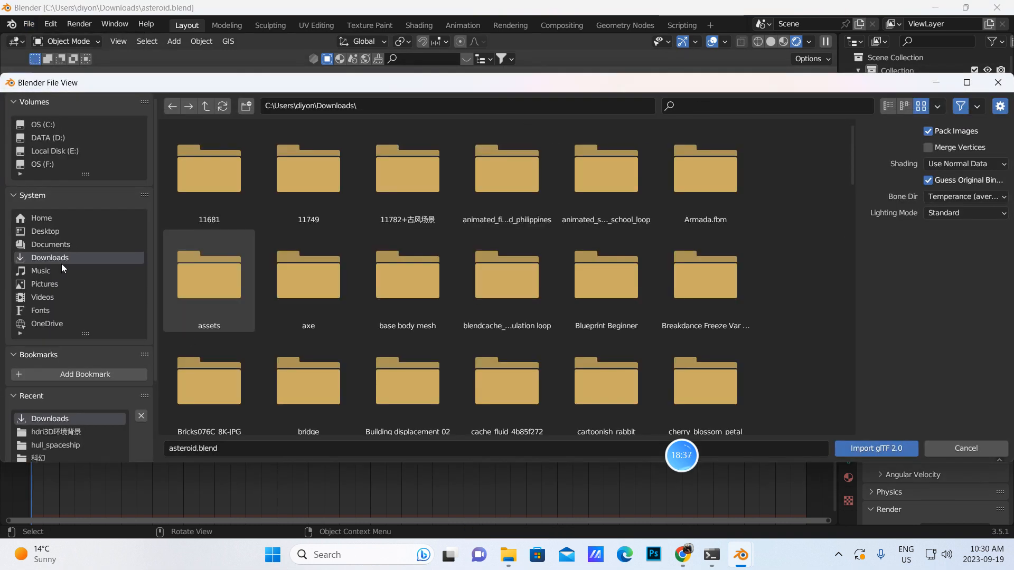
{"action": "left_click", "coordinate": [732, 102]}
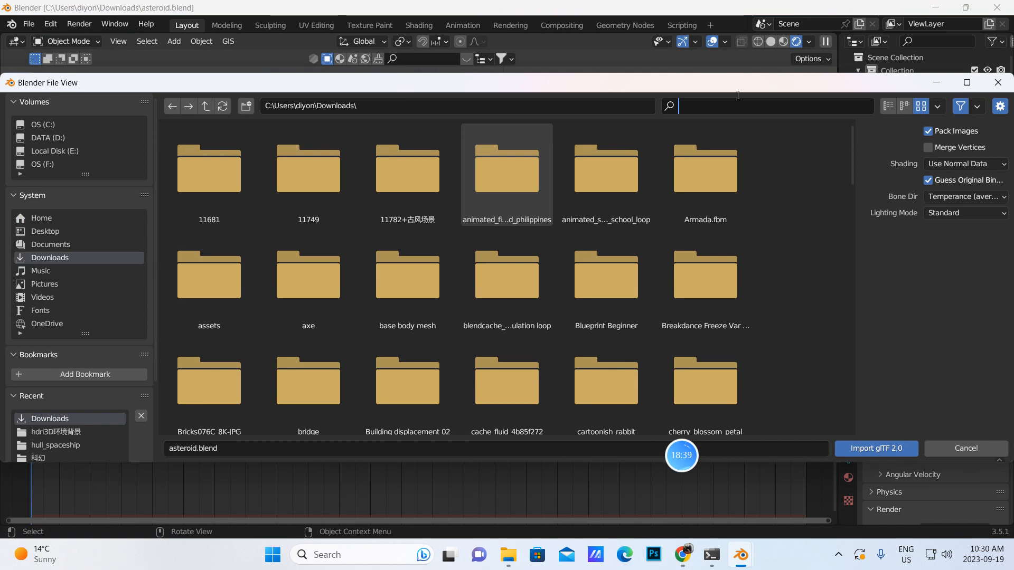
{"action": "type", "text": "space"}
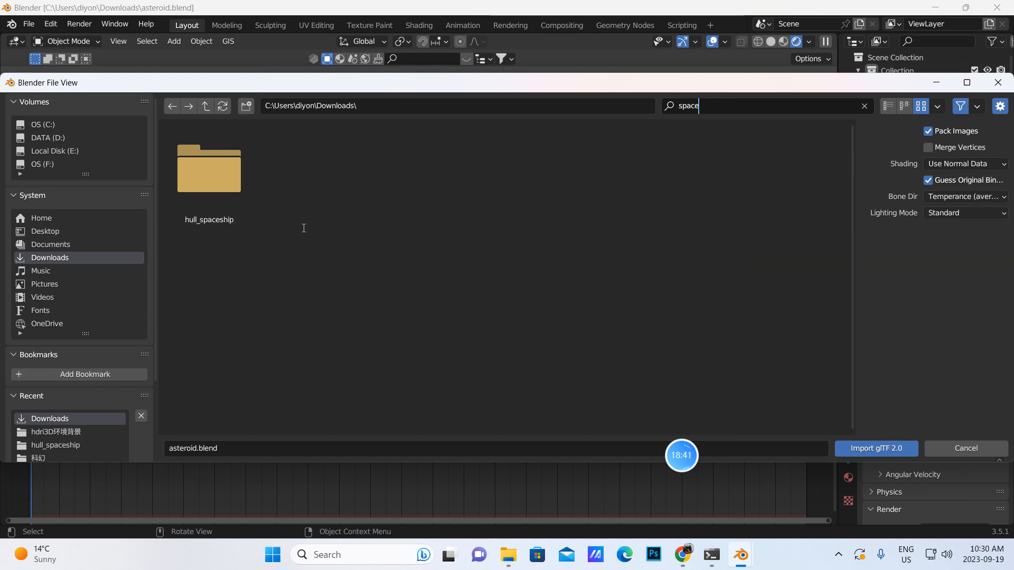
{"action": "double_click", "coordinate": [229, 179]}
{"action": "left_click", "coordinate": [298, 198]}
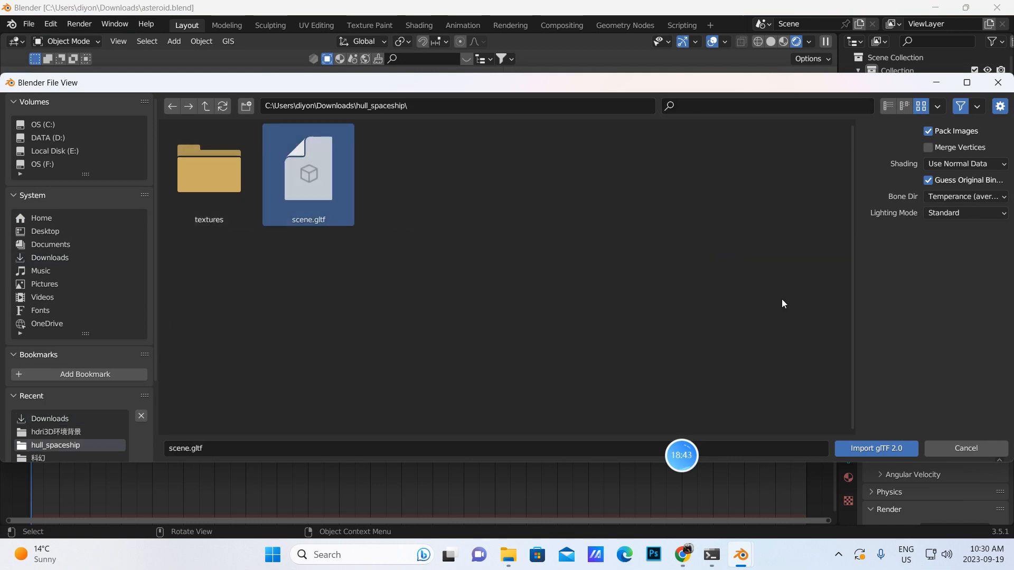
{"action": "left_click", "coordinate": [872, 448]}
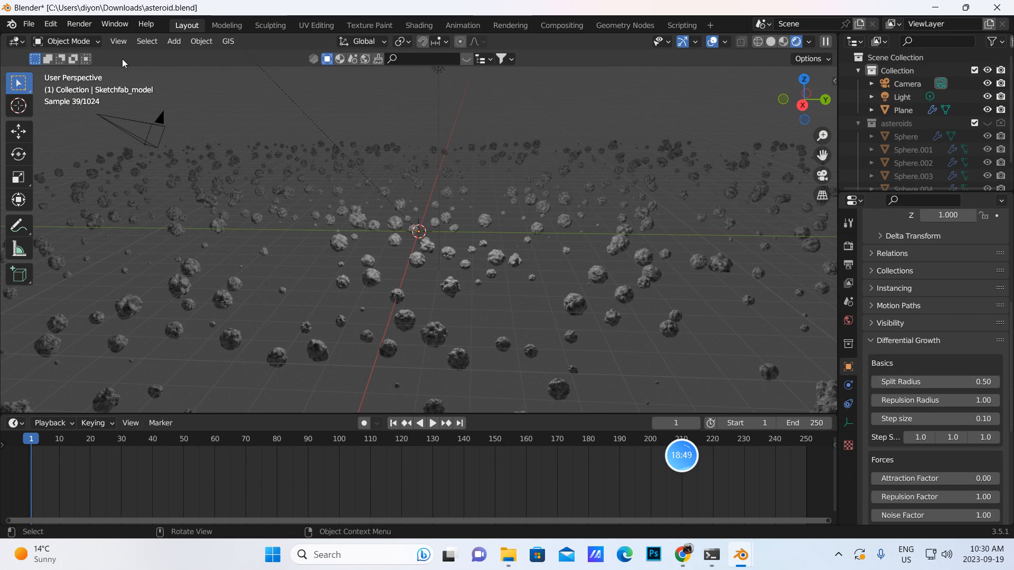
Step: Move the imported spaceship down from above into the asteroid field
{"action": "left_click", "coordinate": [20, 134]}
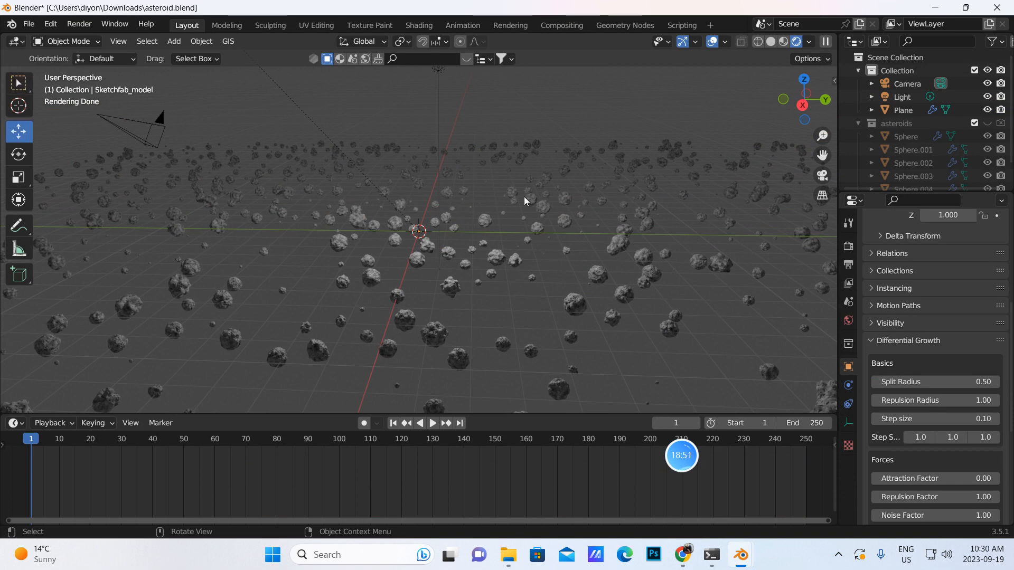
{"action": "scroll", "coordinate": [539, 276], "scroll_direction": "down", "scroll_amount": 5}
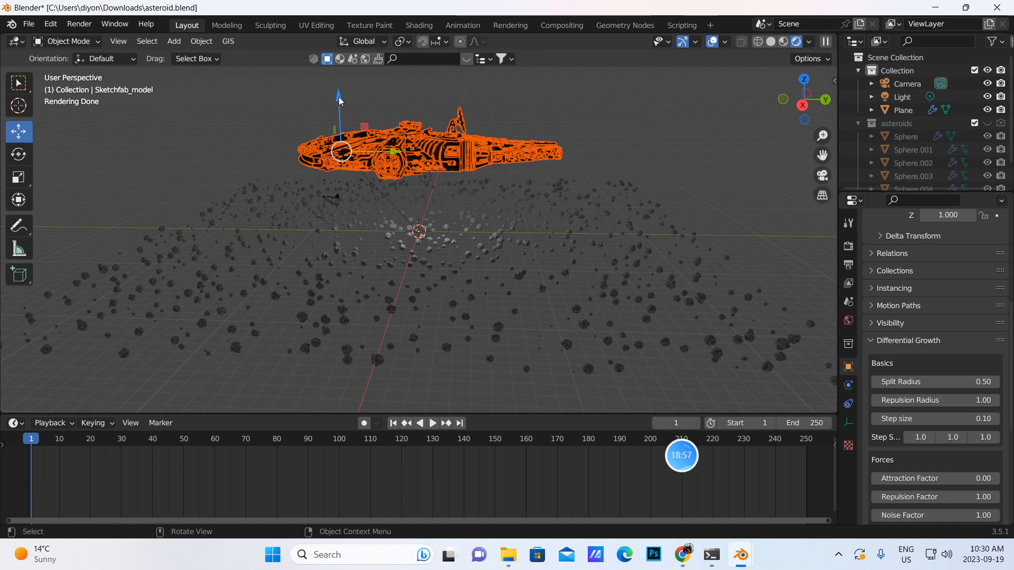
{"action": "left_click_drag", "start_coordinate": [339, 102], "coordinate": [361, 185]}
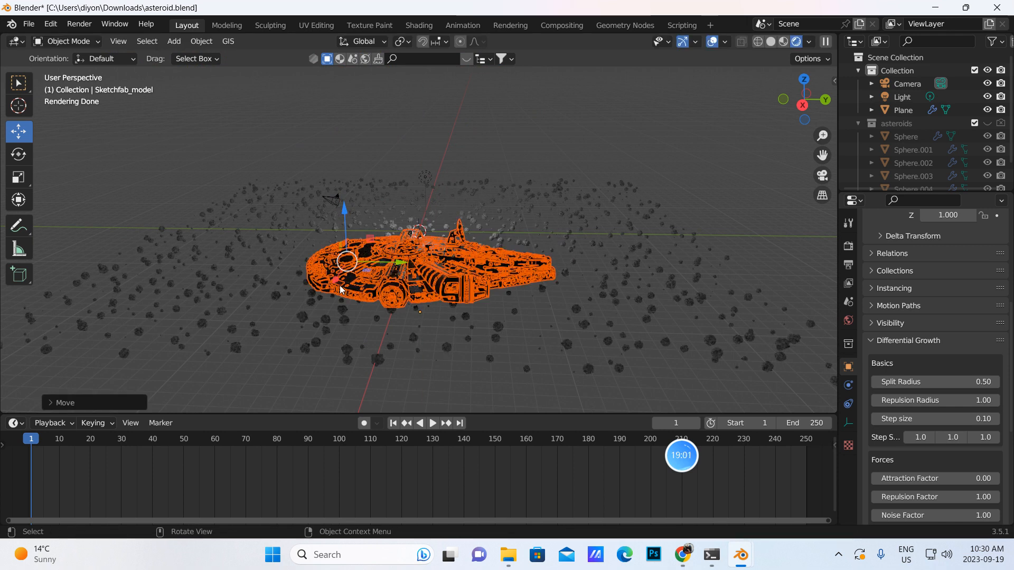
{"action": "left_click_drag", "start_coordinate": [374, 275], "coordinate": [374, 235]}
Step: In camera view, scale the spaceship down uniformly to about 0.355 and move it inside the camera frame among the asteroids
{"action": "left_click", "coordinate": [822, 176]}
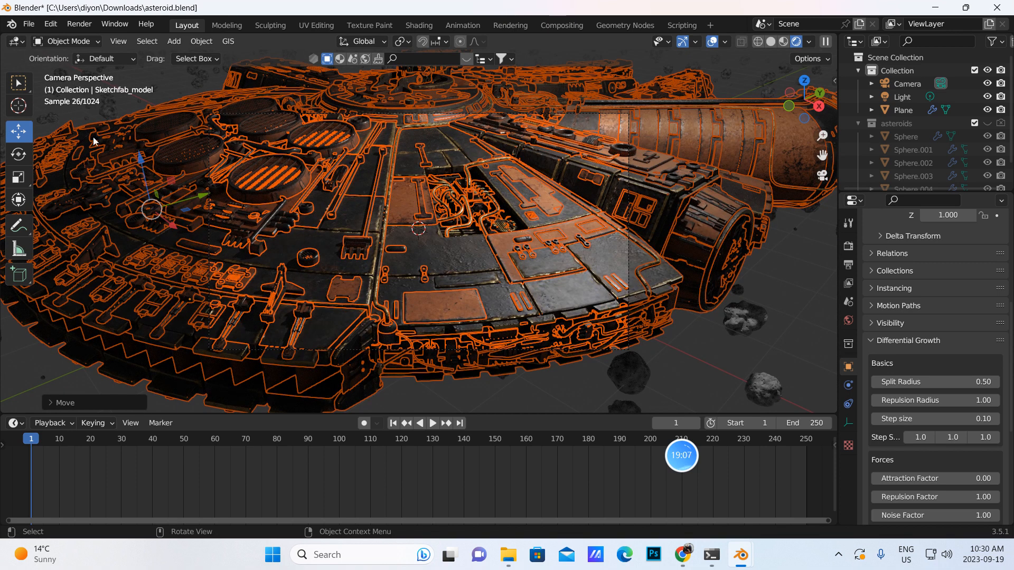
{"action": "left_click", "coordinate": [18, 177]}
{"action": "left_click_drag", "start_coordinate": [179, 235], "coordinate": [248, 227]}
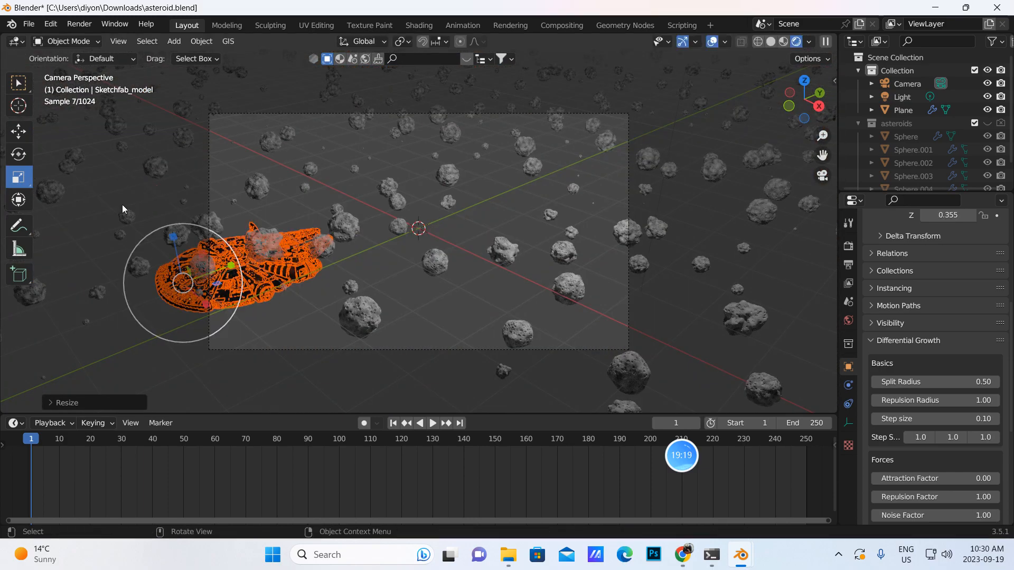
{"action": "left_click", "coordinate": [18, 132]}
{"action": "left_click_drag", "start_coordinate": [227, 267], "coordinate": [383, 210]}
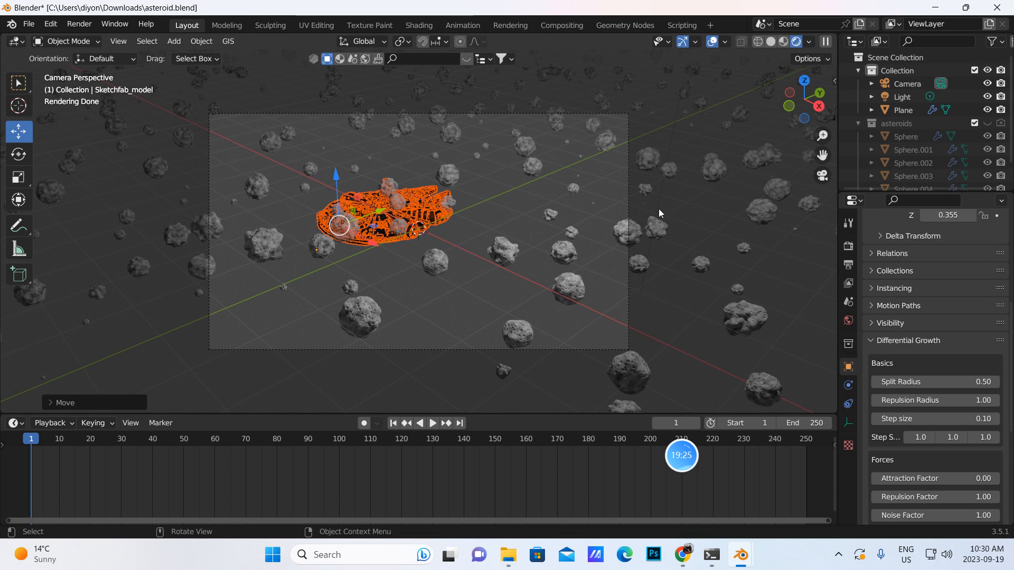
Step: Lock the camera to the view and orbit it to a lower angle across the asteroid field
{"action": "key", "text": "n"}
{"action": "left_click", "coordinate": [831, 95]}
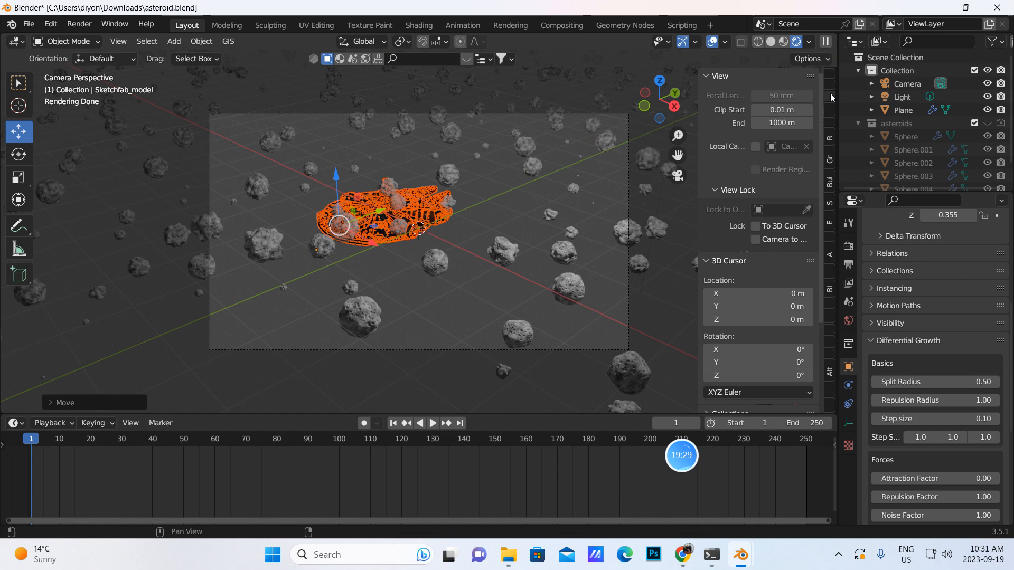
{"action": "left_click", "coordinate": [831, 83]}
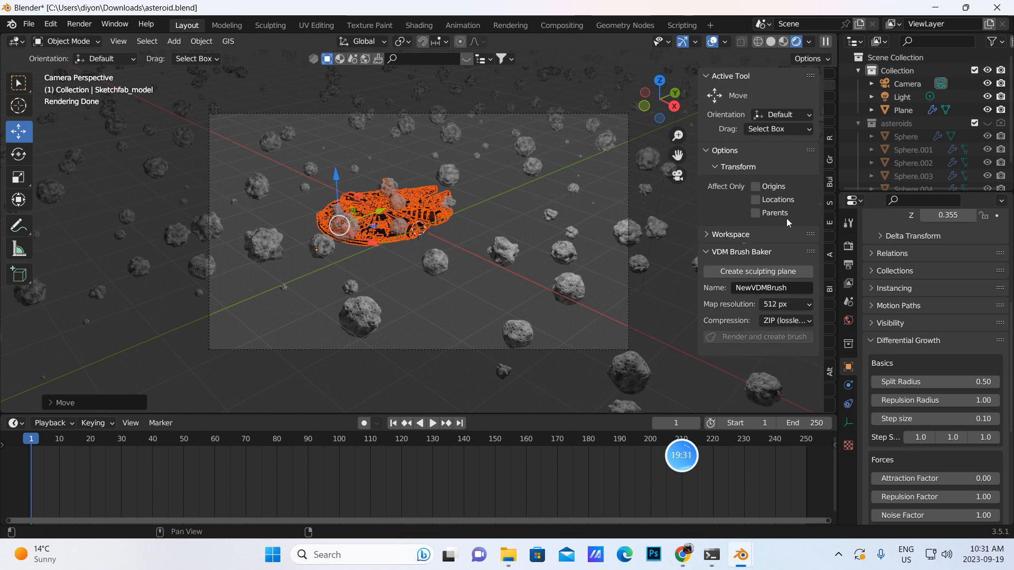
{"action": "left_click", "coordinate": [829, 94]}
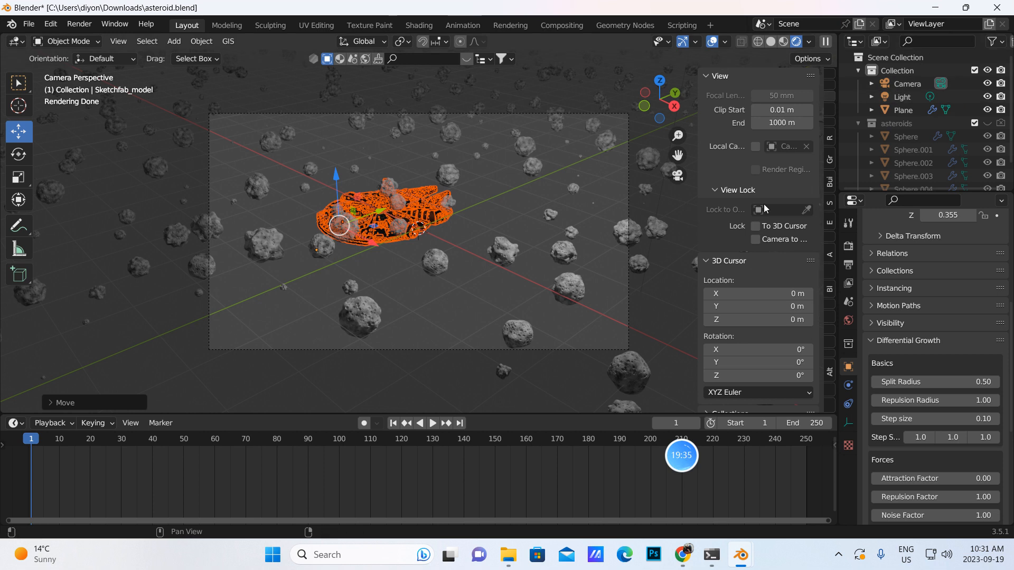
{"action": "left_click", "coordinate": [755, 240]}
{"action": "middle_click_drag", "start_coordinate": [565, 305], "coordinate": [502, 269]}
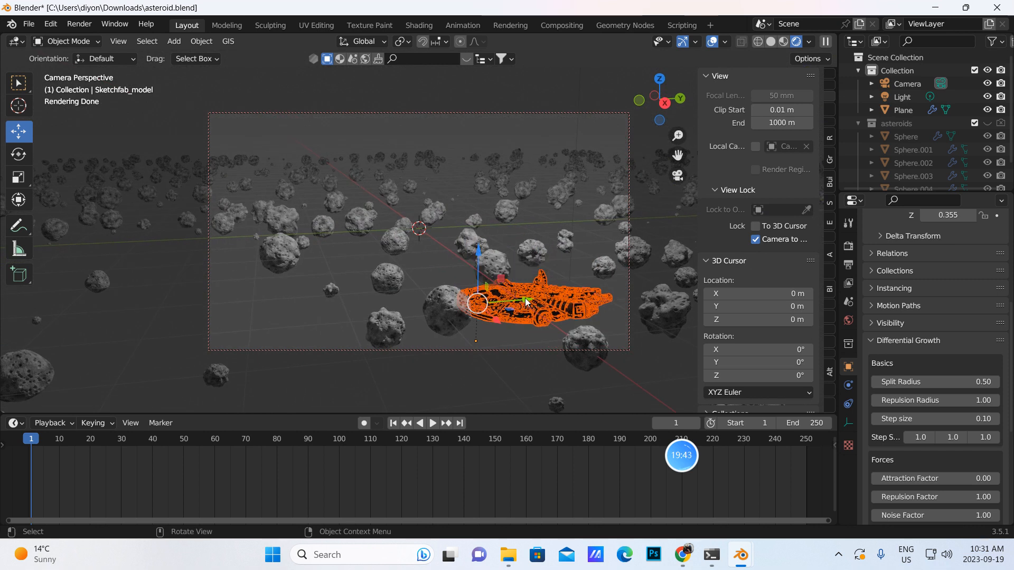
Step: Move the spaceship into the left half of the camera frame and farther back among the asteroids, and unlock the camera from the view
{"action": "left_click_drag", "start_coordinate": [528, 302], "coordinate": [295, 231]}
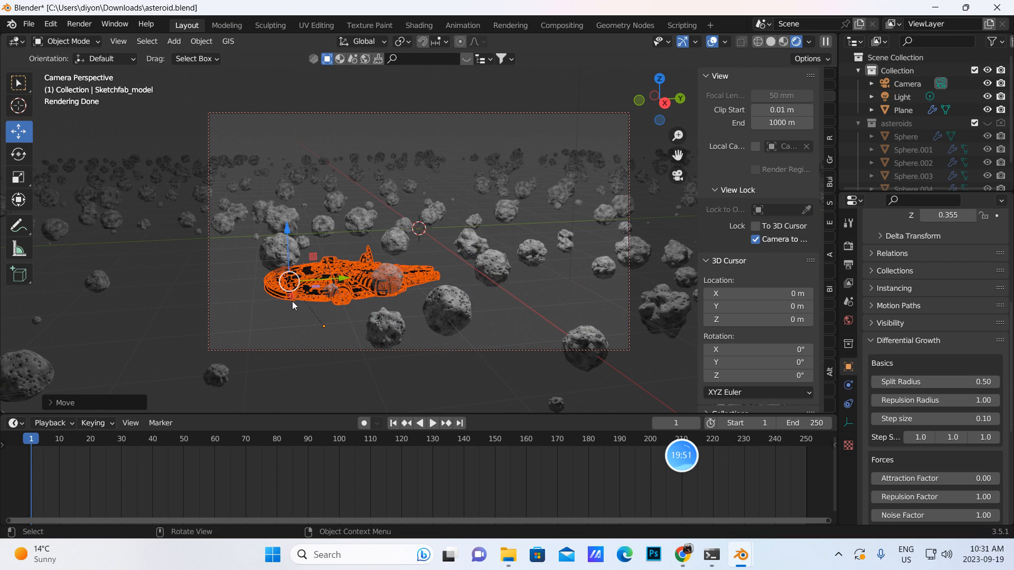
{"action": "left_click_drag", "start_coordinate": [291, 298], "coordinate": [370, 258]}
{"action": "left_click", "coordinate": [755, 240]}
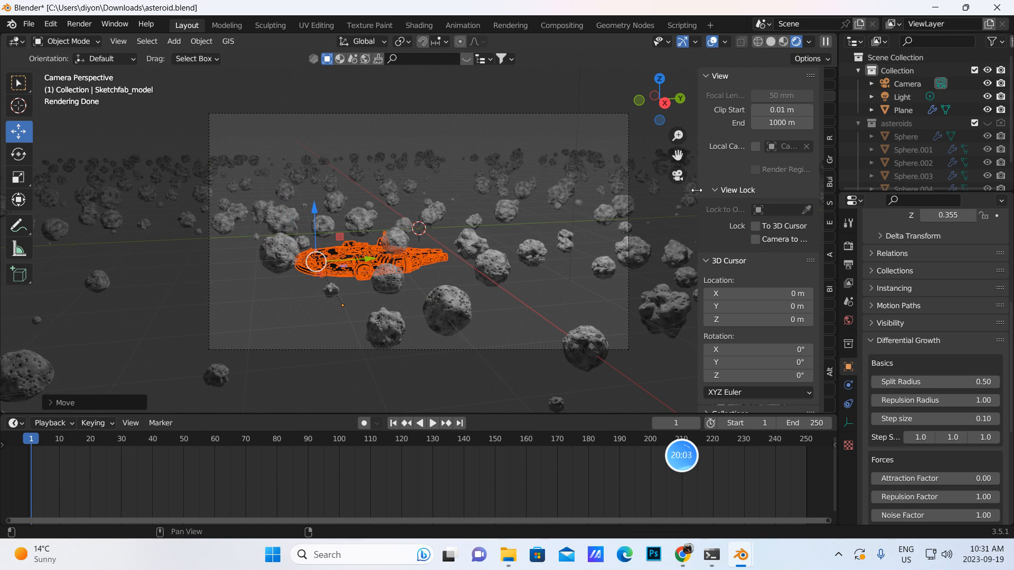
{"action": "key", "text": "n"}
{"action": "scroll", "coordinate": [683, 224], "scroll_direction": "up", "scroll_amount": 2}
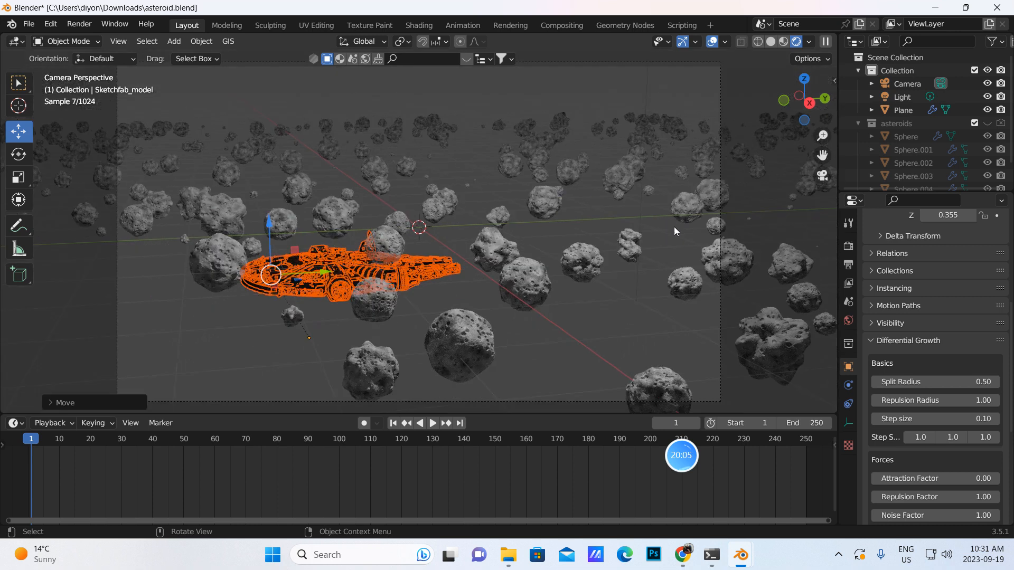
{"action": "left_click", "coordinate": [517, 335]}
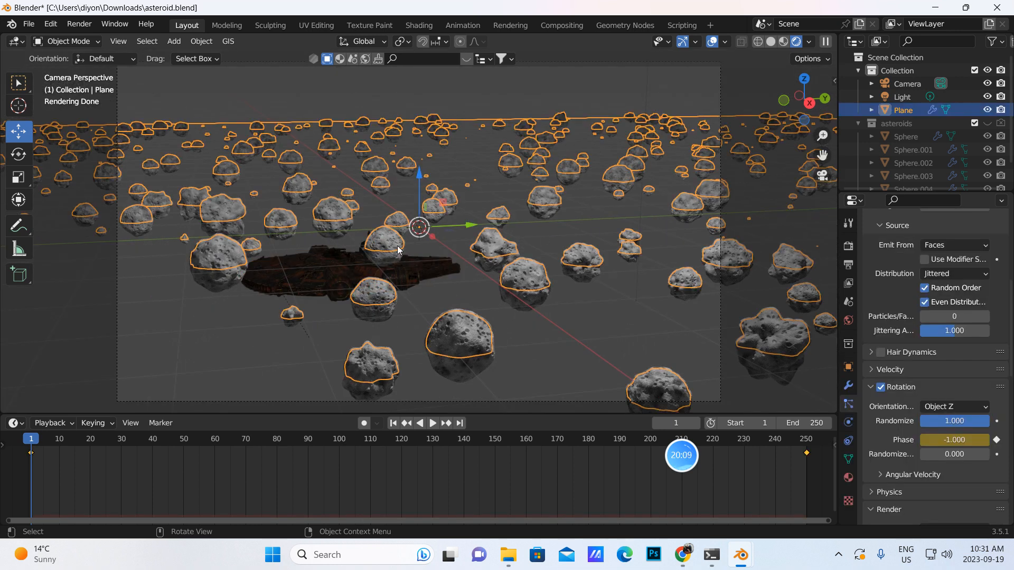
{"action": "key", "text": "ctrl+z"}
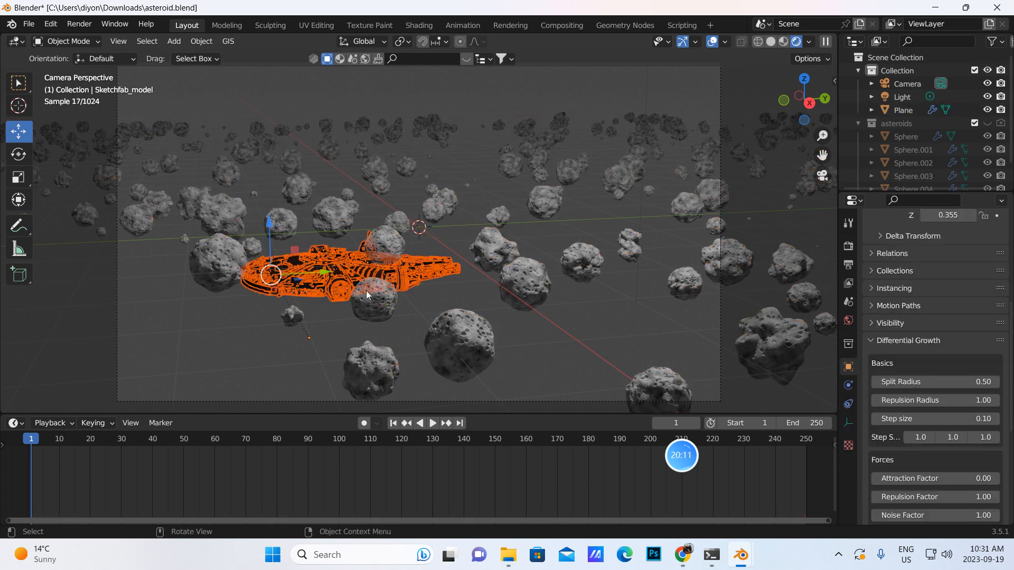
Step: Expand the Sketchfab_model hierarchy in the Outliner down to the meshes under Object002, Object003 and Object004
{"action": "left_click_drag", "start_coordinate": [879, 193], "coordinate": [880, 250]}
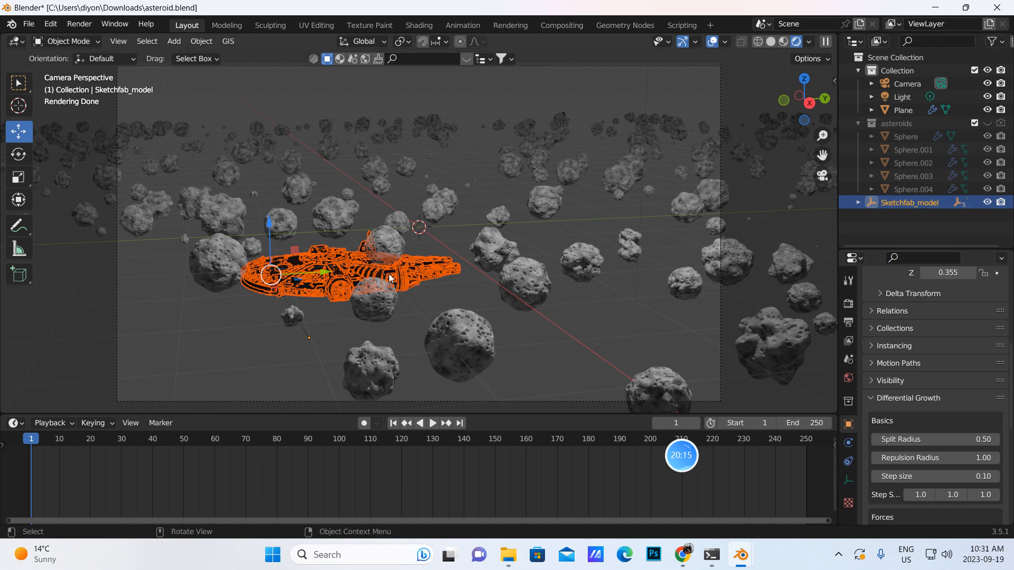
{"action": "key", "text": "ctrl"}
{"action": "left_click", "coordinate": [856, 202]}
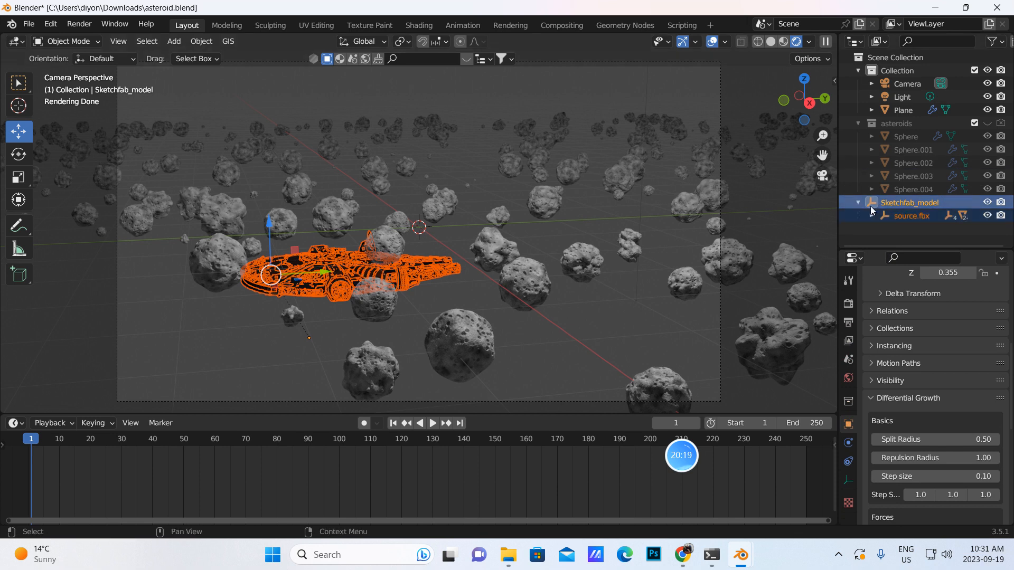
{"action": "left_click", "coordinate": [870, 216]}
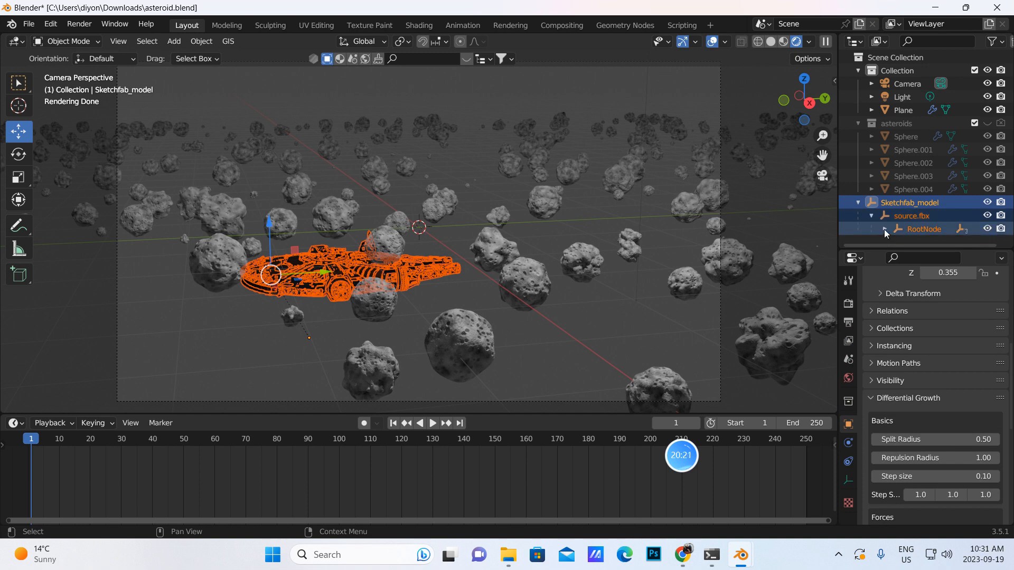
{"action": "left_click", "coordinate": [885, 229]}
{"action": "scroll", "coordinate": [884, 229], "scroll_direction": "down", "scroll_amount": 3}
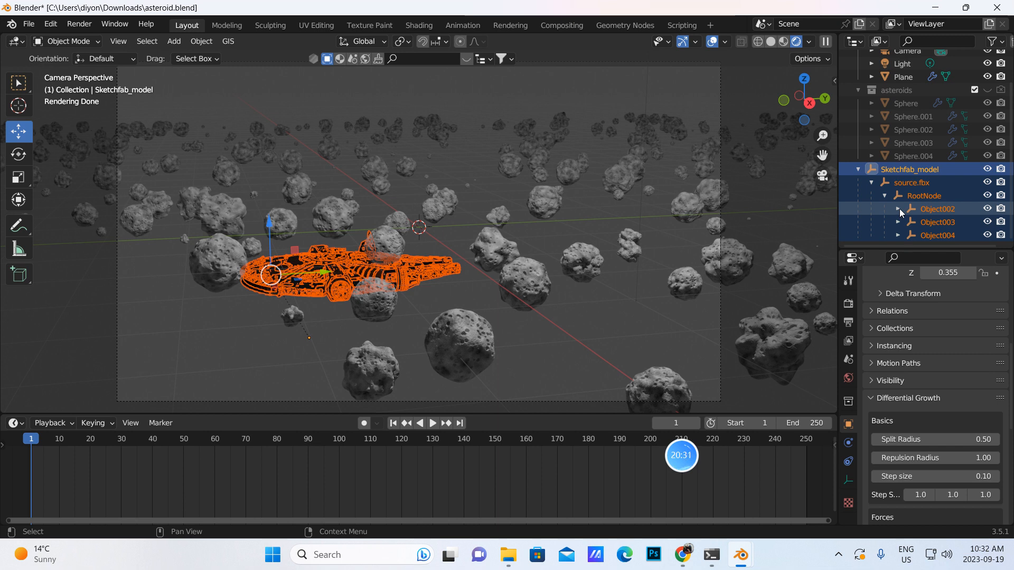
{"action": "left_click", "coordinate": [898, 208]}
{"action": "scroll", "coordinate": [899, 224], "scroll_direction": "down", "scroll_amount": 3}
{"action": "left_click", "coordinate": [898, 222]}
{"action": "scroll", "coordinate": [901, 223], "scroll_direction": "down", "scroll_amount": 4}
{"action": "left_click", "coordinate": [898, 235]}
{"action": "scroll", "coordinate": [904, 162], "scroll_direction": "down", "scroll_amount": 4}
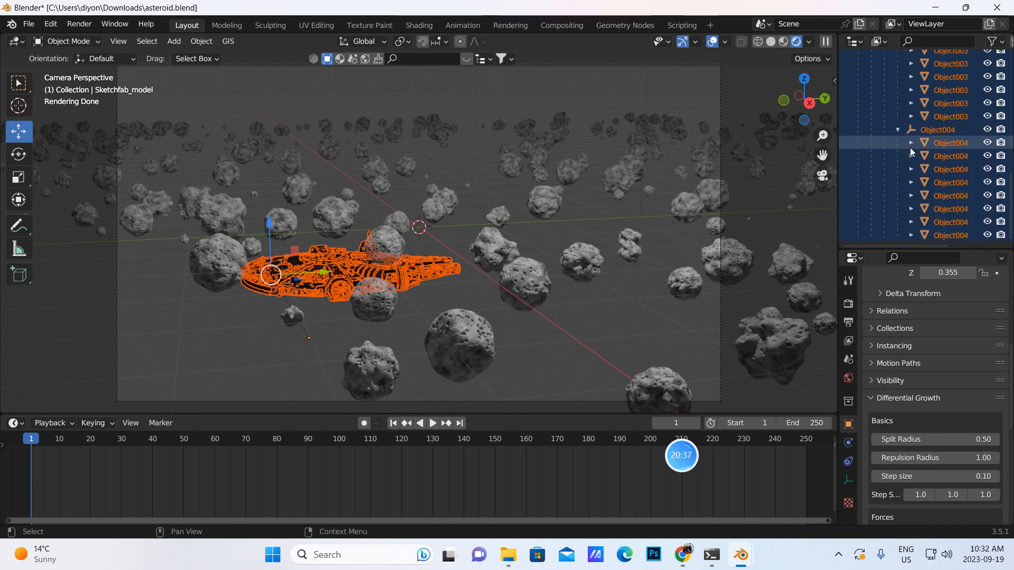
{"action": "scroll", "coordinate": [934, 153], "scroll_direction": "up", "scroll_amount": 8}
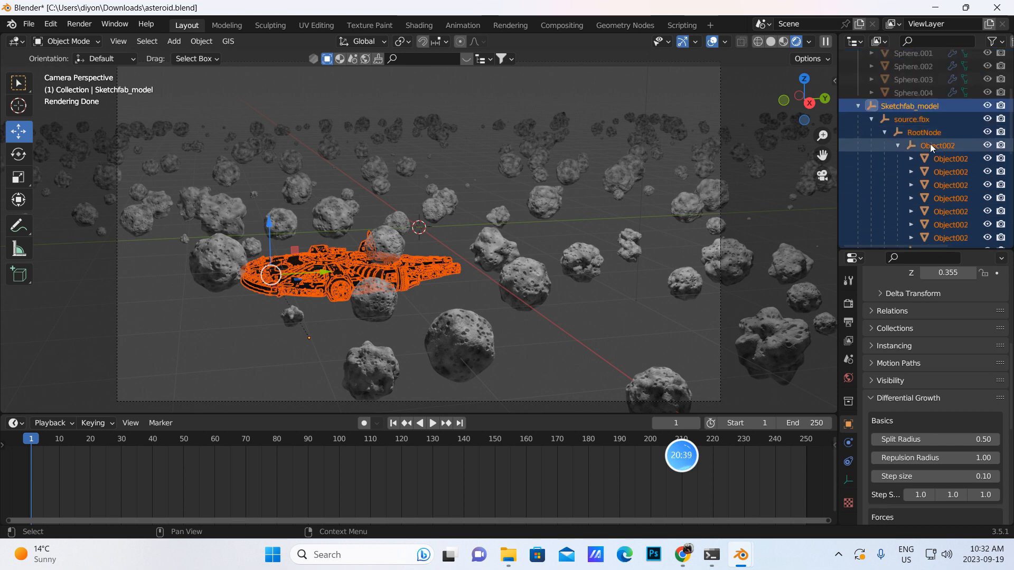
Step: Select Object002 through Object004 with all their meshes, and move the spaceship slightly toward the centre of the camera frame
{"action": "left_click", "coordinate": [932, 149]}
{"action": "scroll", "coordinate": [932, 153], "scroll_direction": "down", "scroll_amount": 8}
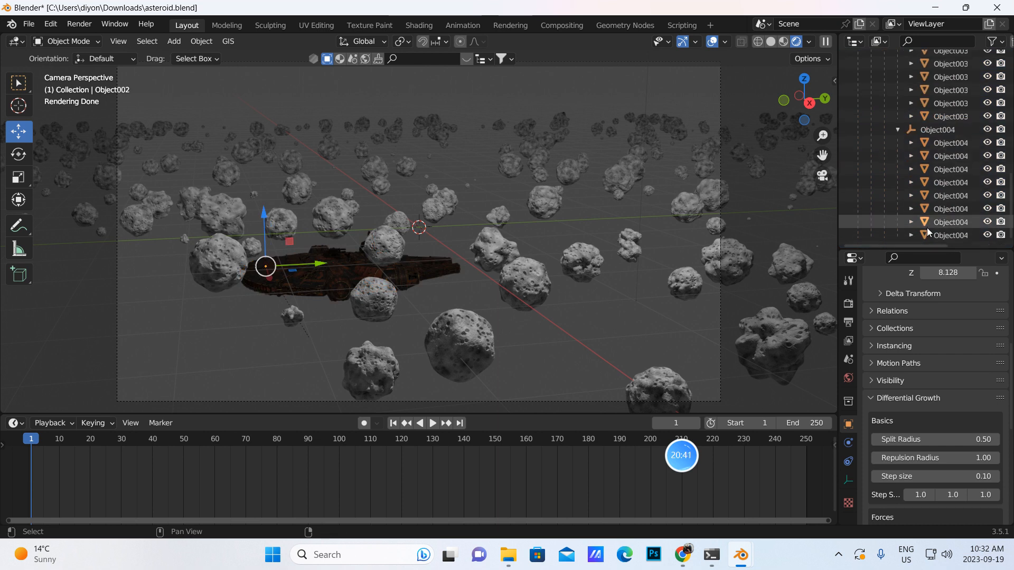
{"action": "key", "text": "a"}
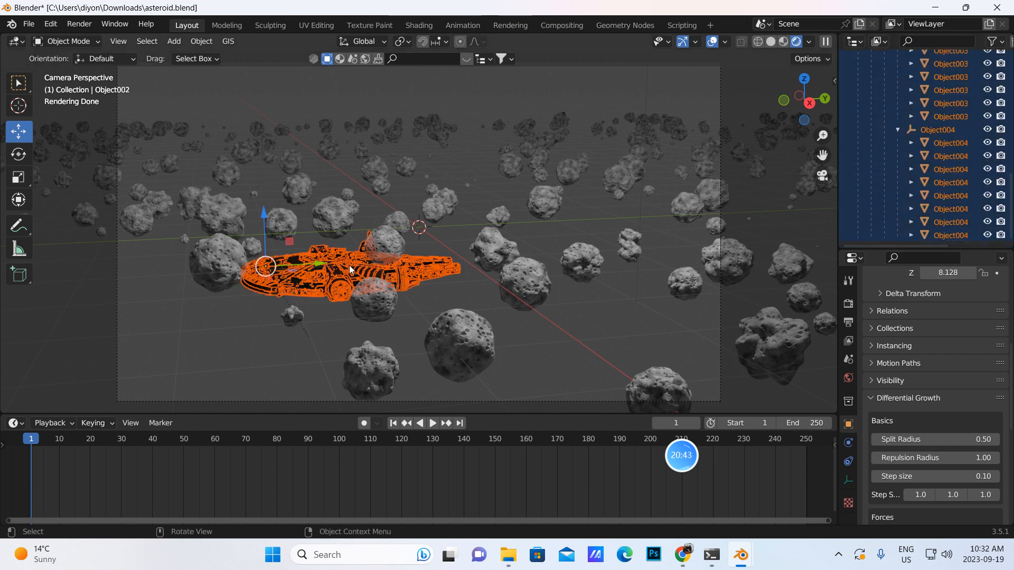
{"action": "left_click_drag", "start_coordinate": [321, 262], "coordinate": [366, 274]}
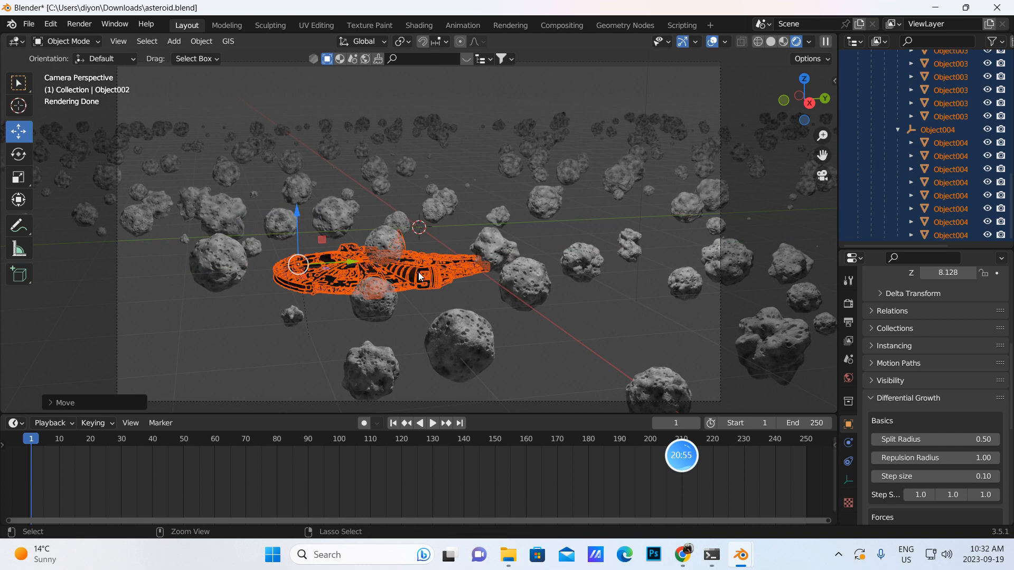
Step: Join all the meshes under Object002 into one object, test it with an upward move, and undo that move
{"action": "scroll", "coordinate": [889, 147], "scroll_direction": "up", "scroll_amount": 10}
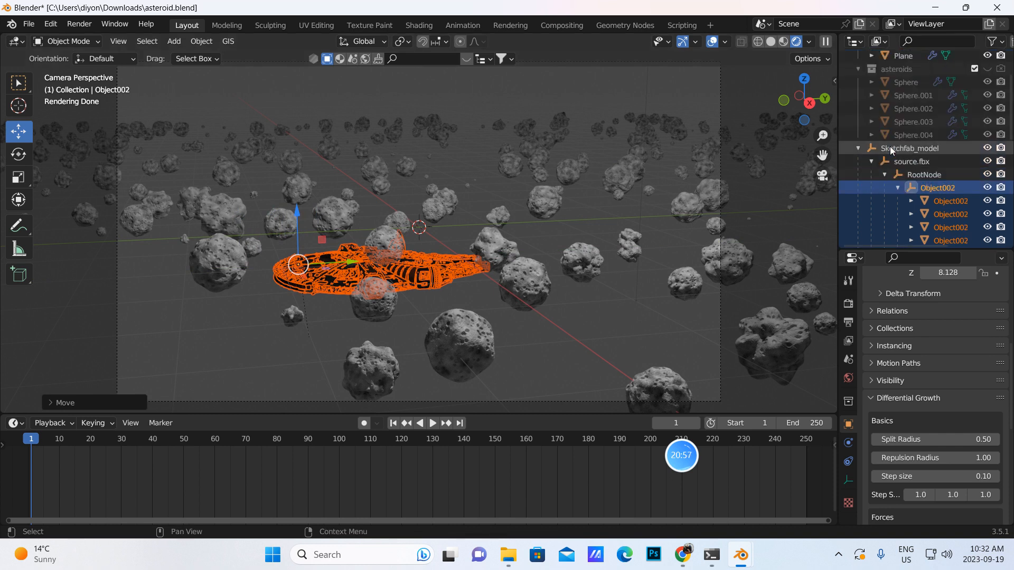
{"action": "left_click", "coordinate": [946, 198]}
{"action": "scroll", "coordinate": [945, 195], "scroll_direction": "down", "scroll_amount": 5}
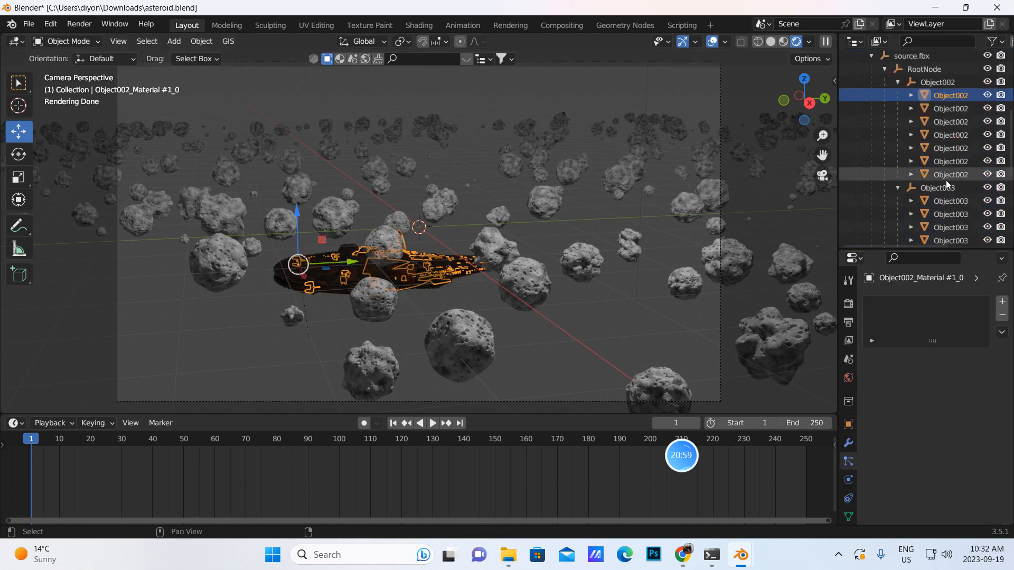
{"action": "left_click", "coordinate": [945, 177], "text": "shift"}
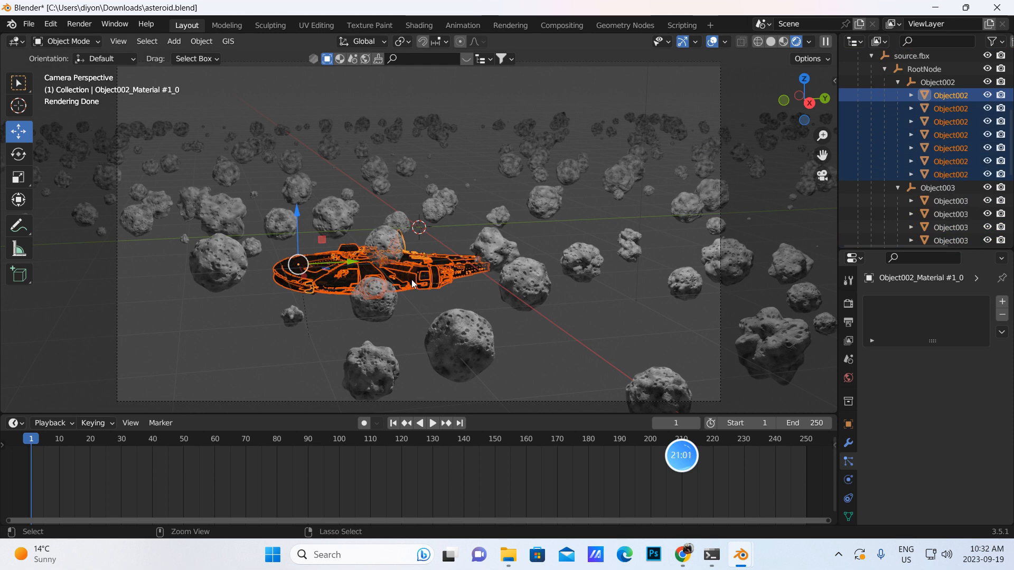
{"action": "key", "text": "ctrl+j"}
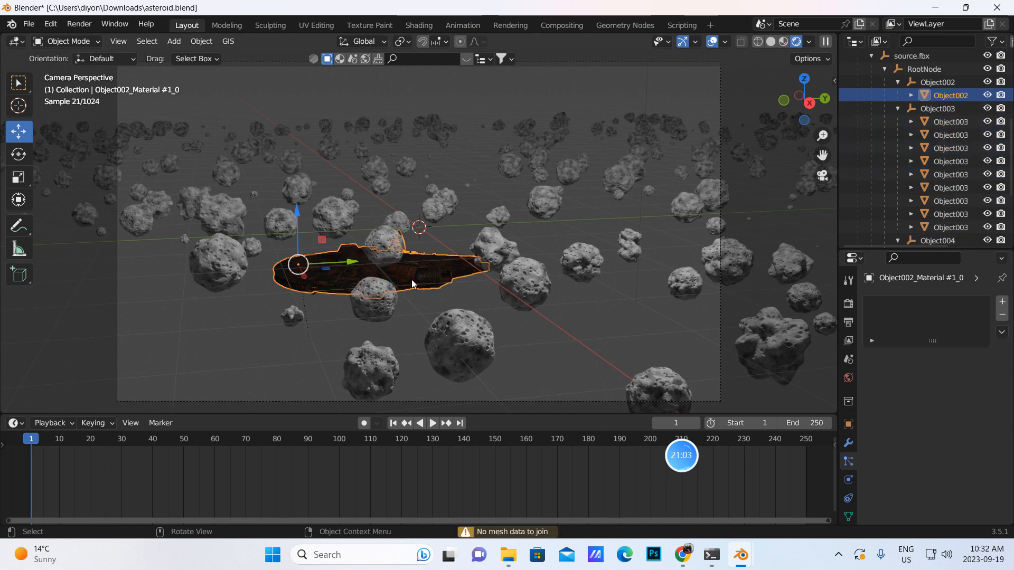
{"action": "left_click_drag", "start_coordinate": [297, 212], "coordinate": [311, 168]}
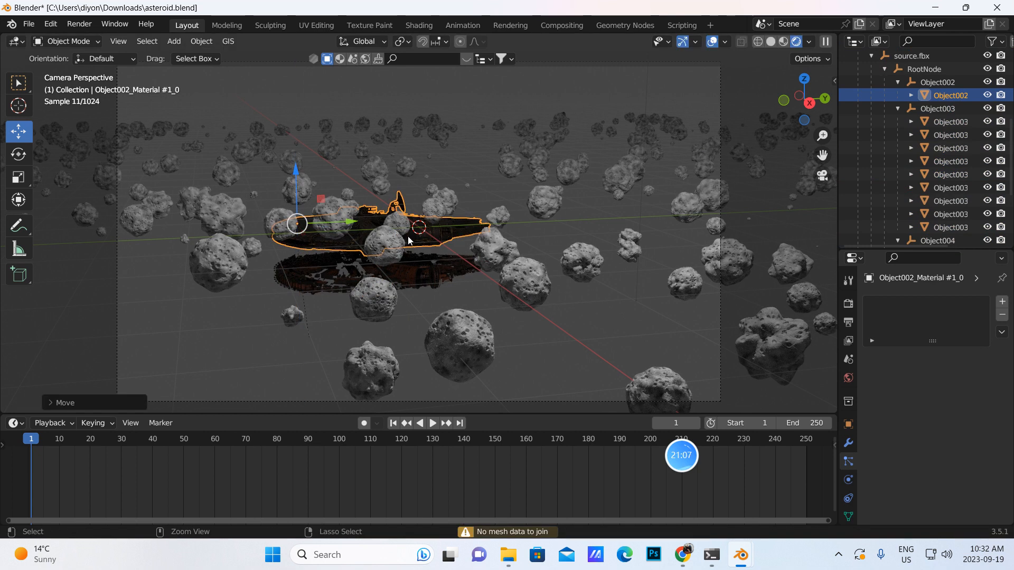
{"action": "key", "text": "ctrl+z"}
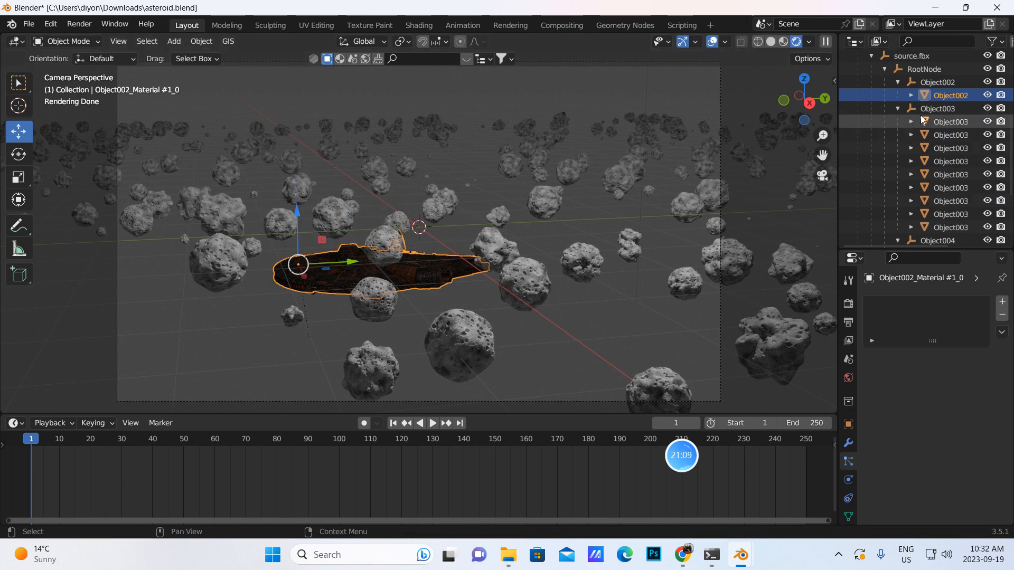
Step: Join all the meshes under Object003 into one object
{"action": "left_click", "coordinate": [940, 122]}
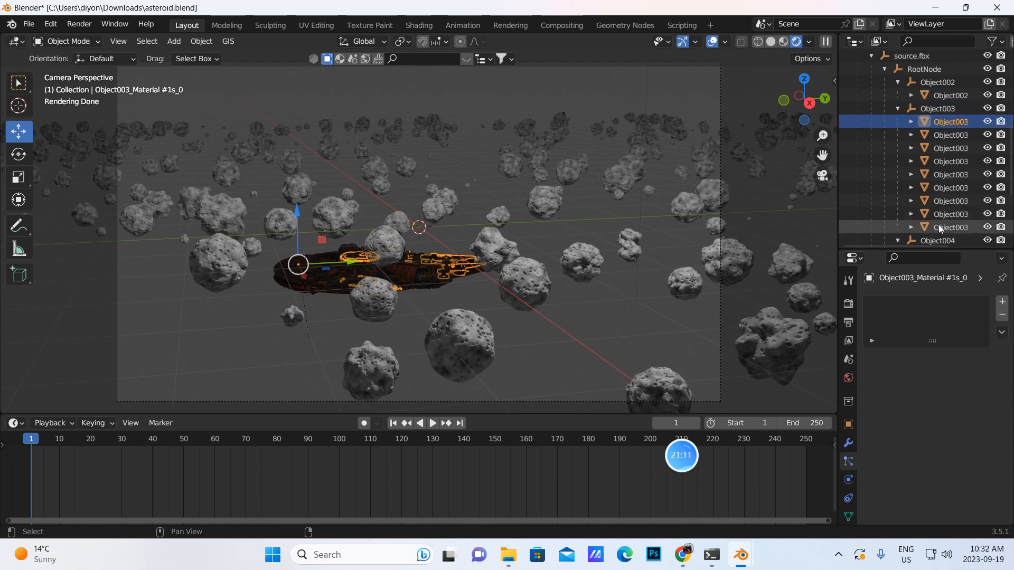
{"action": "left_click", "coordinate": [939, 226], "text": "shift"}
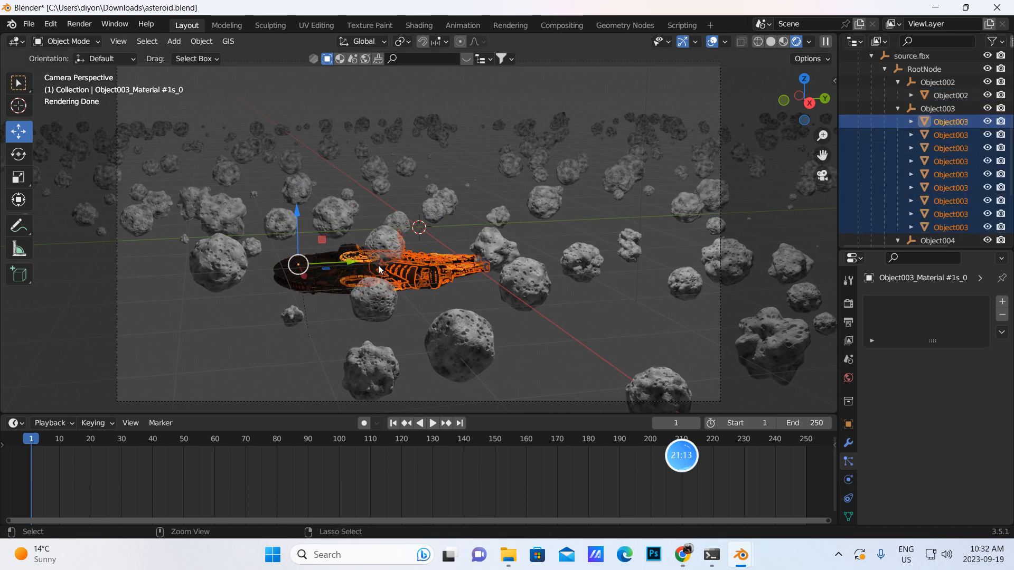
{"action": "key", "text": "ctrl+j"}
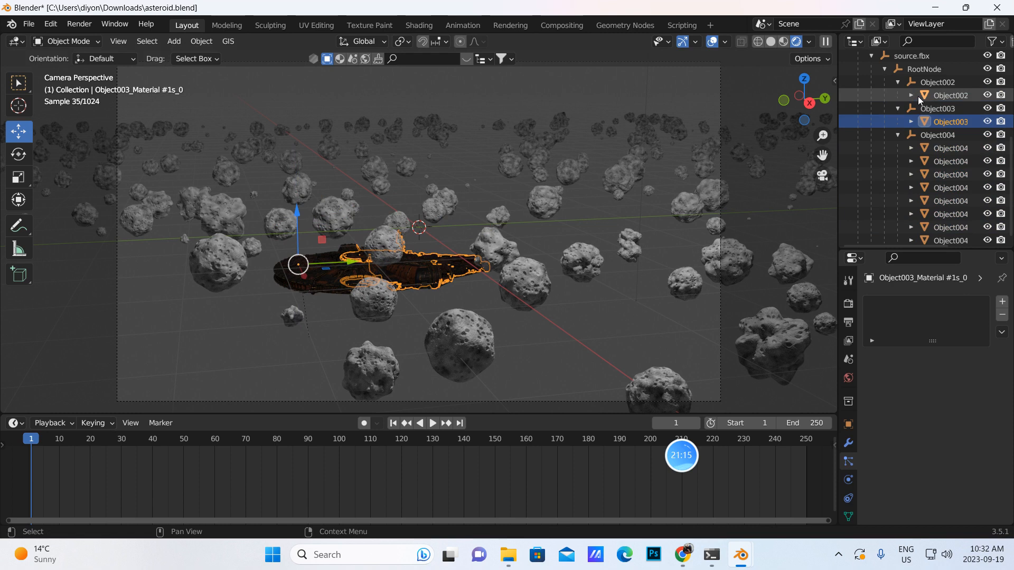
Step: Join all the meshes under Object004 into one object
{"action": "scroll", "coordinate": [937, 177], "scroll_direction": "down", "scroll_amount": 1}
{"action": "left_click", "coordinate": [946, 143]}
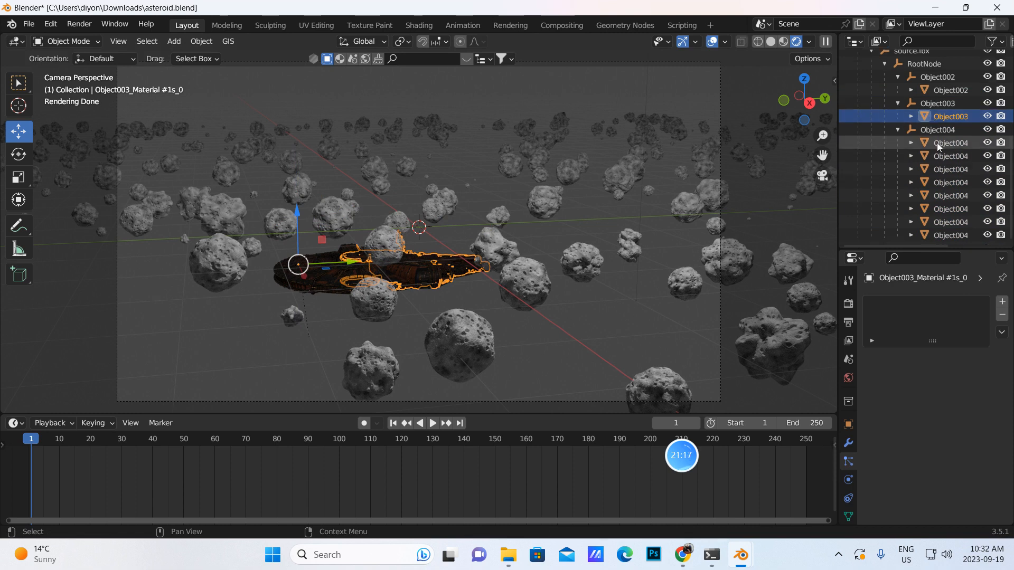
{"action": "left_click", "coordinate": [943, 236], "text": "shift"}
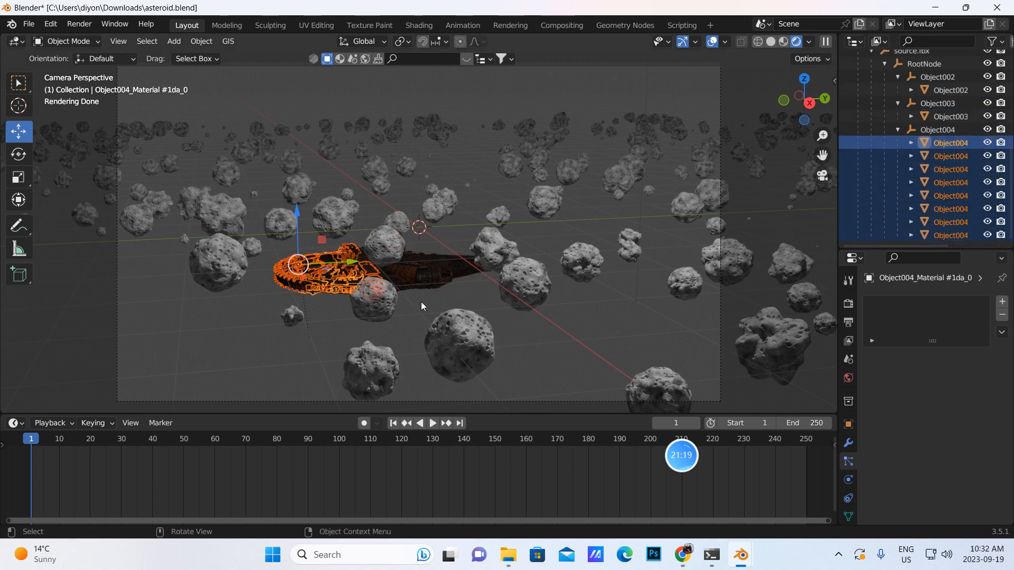
{"action": "key", "text": "ctrl+j"}
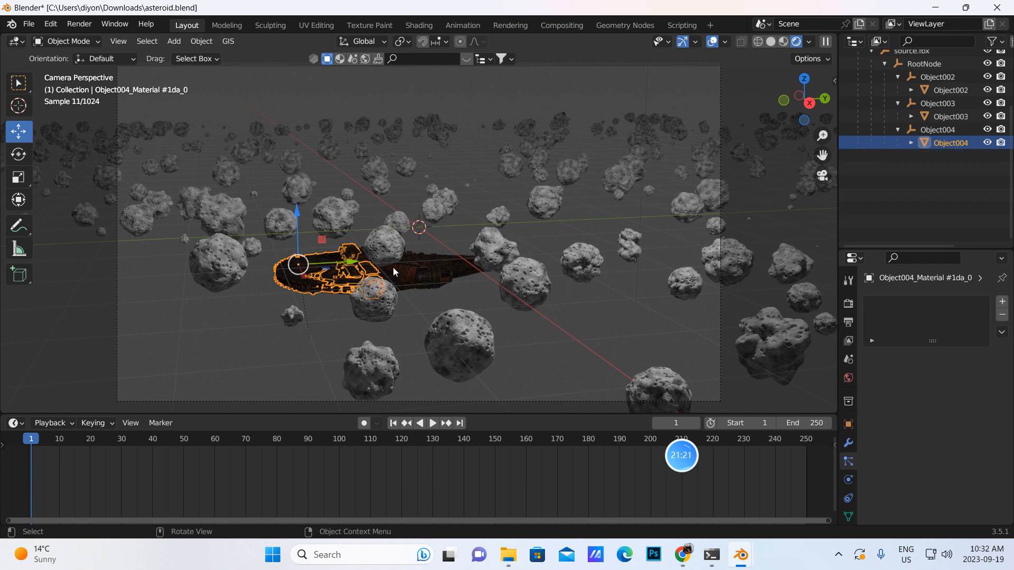
Step: Box-select the whole spaceship outside the camera view and try to join its parts
{"action": "left_click", "coordinate": [405, 269]}
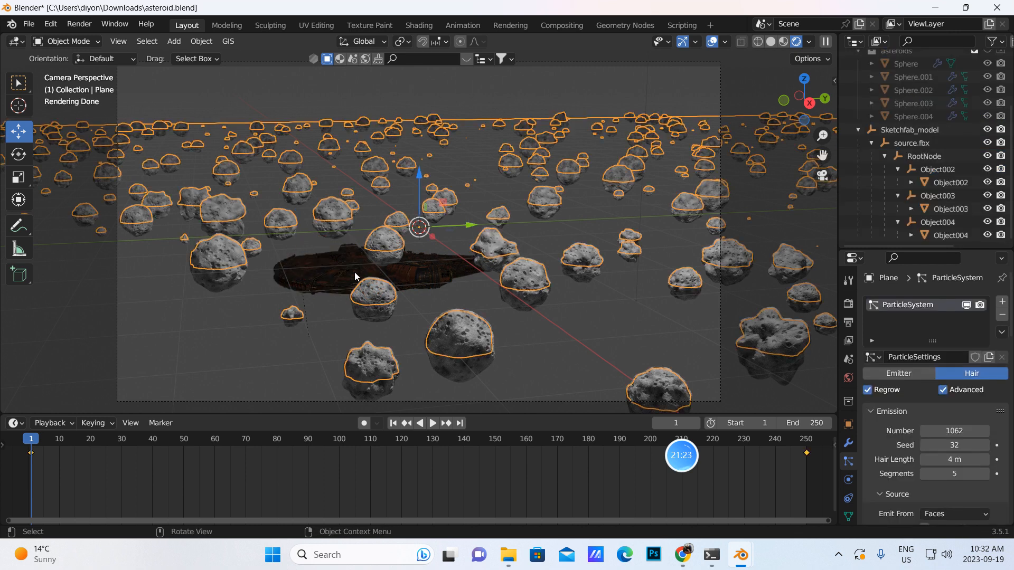
{"action": "middle_click_drag", "start_coordinate": [562, 266], "coordinate": [544, 244]}
{"action": "left_click_drag", "start_coordinate": [321, 311], "coordinate": [529, 359]}
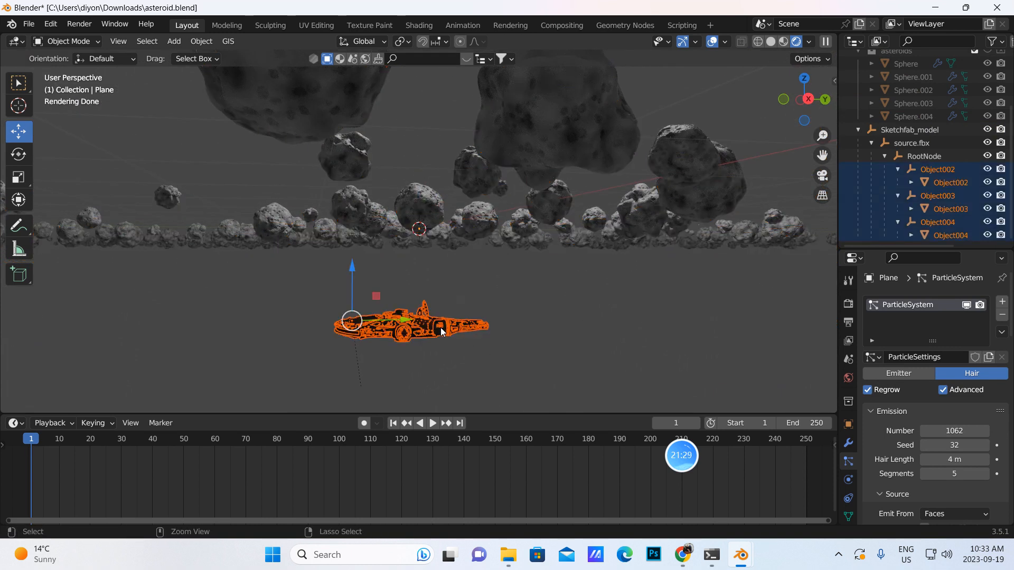
{"action": "key", "text": "ctrl+j"}
Step: Select Object002 through Object004 with their meshes in the Outliner, making Object002 active, and return to the camera view
{"action": "middle_click_drag", "start_coordinate": [489, 334], "coordinate": [476, 362]}
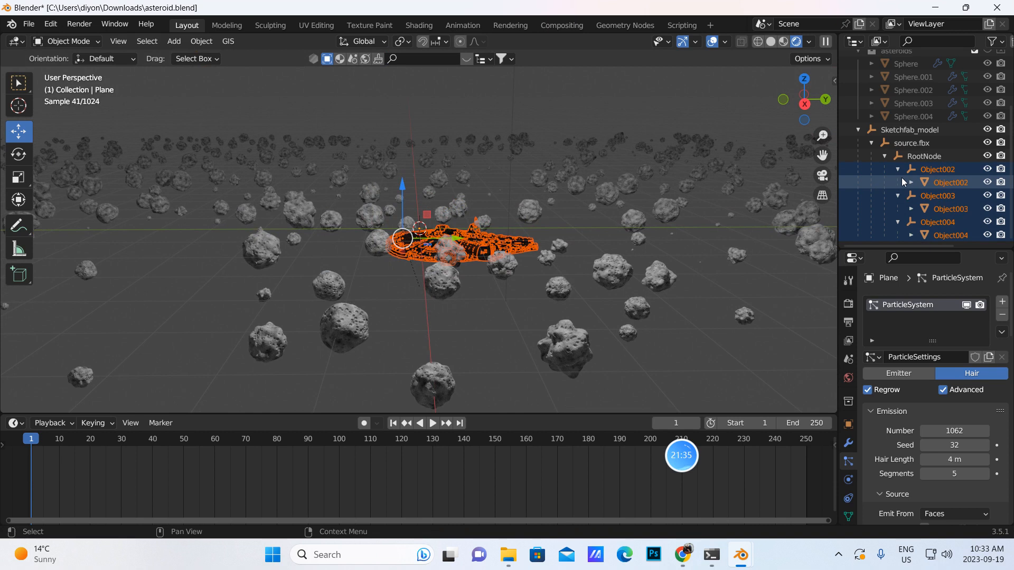
{"action": "left_click", "coordinate": [922, 169]}
{"action": "left_click", "coordinate": [933, 235], "text": "shift"}
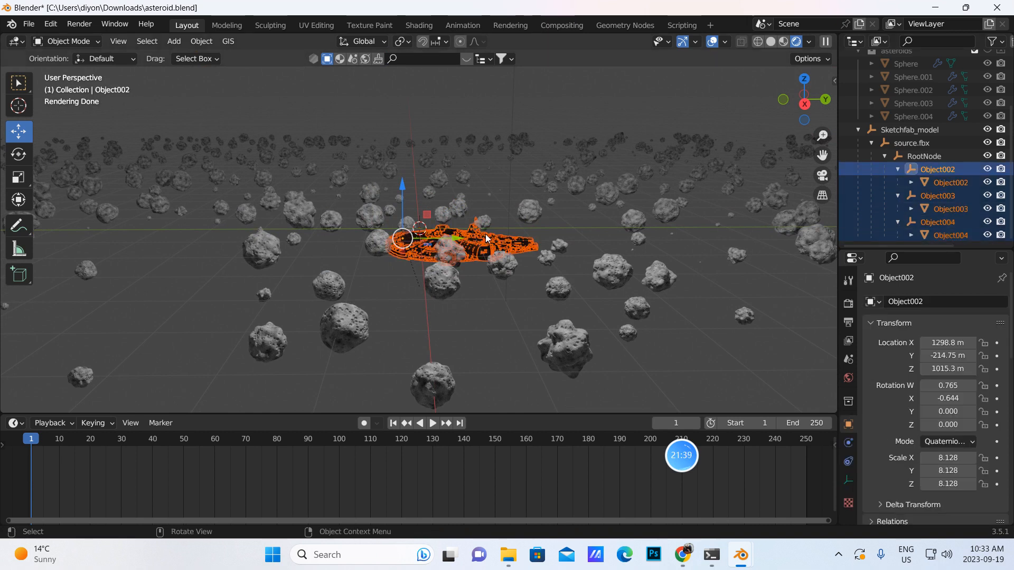
{"action": "left_click", "coordinate": [822, 175]}
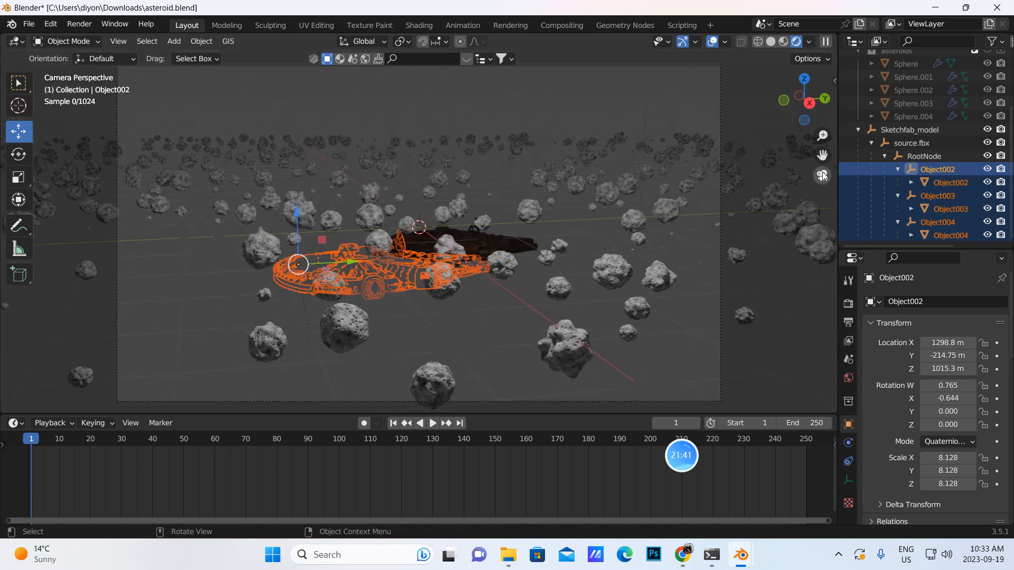
Step: Enable Depth of Field in the scene camera's settings
{"action": "scroll", "coordinate": [914, 96], "scroll_direction": "up", "scroll_amount": 4}
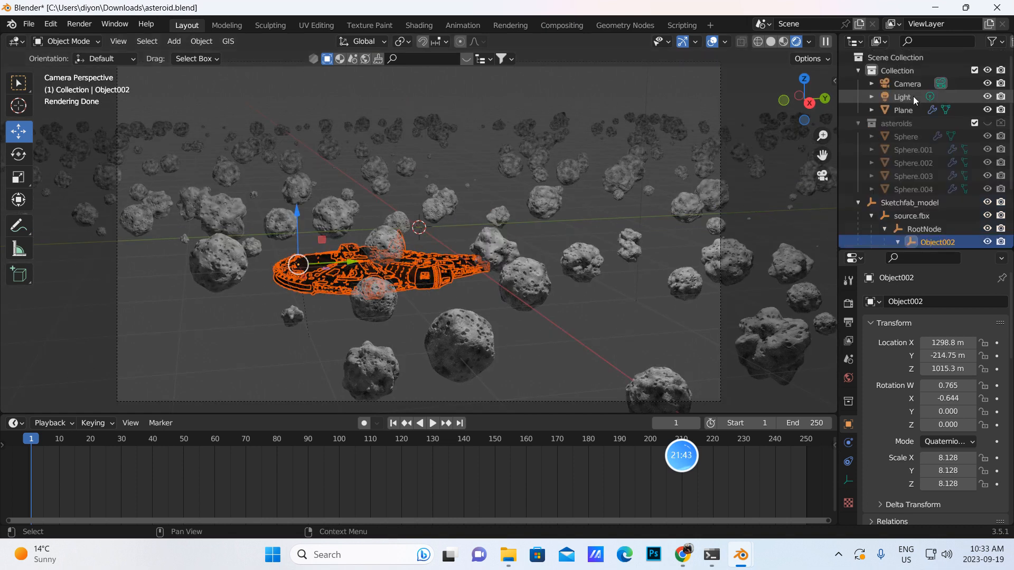
{"action": "left_click", "coordinate": [908, 83]}
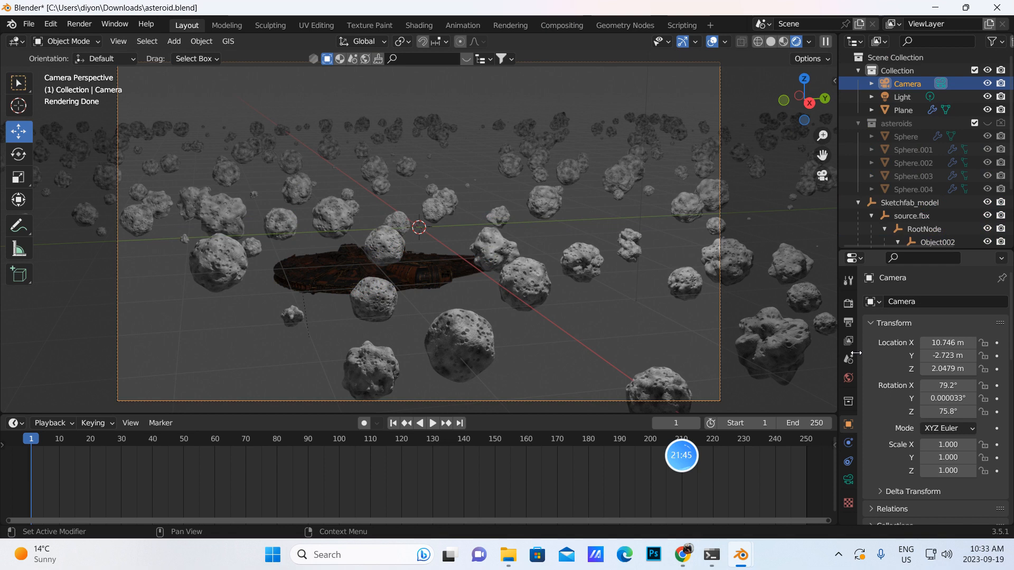
{"action": "left_click", "coordinate": [848, 481]}
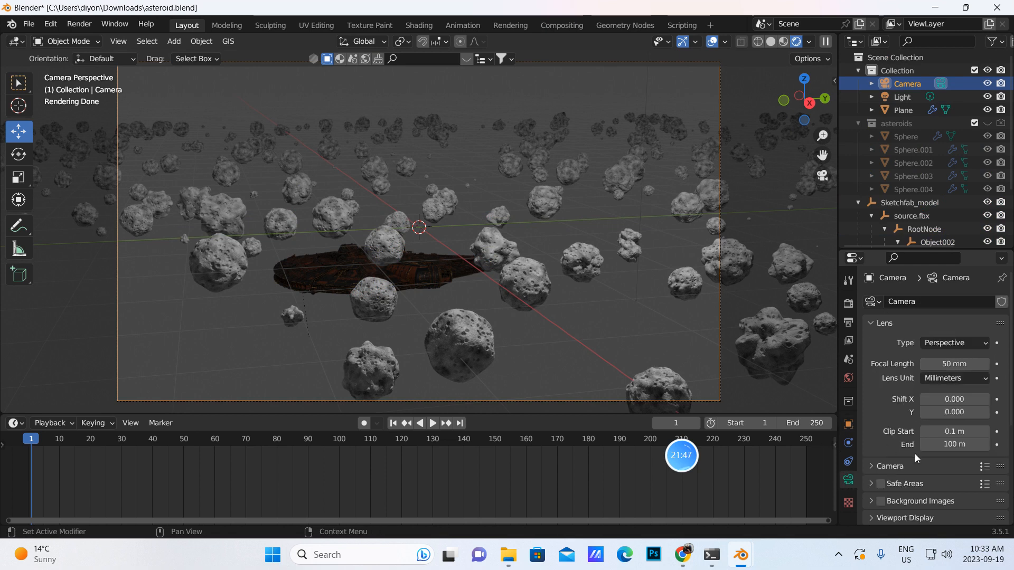
{"action": "scroll", "coordinate": [915, 454], "scroll_direction": "down", "scroll_amount": 3}
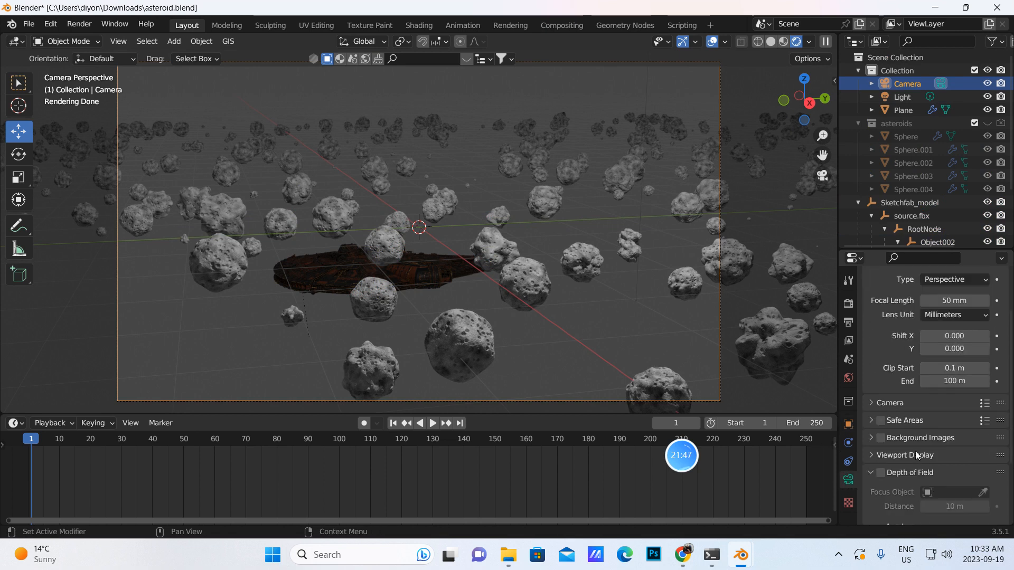
{"action": "left_click", "coordinate": [880, 473]}
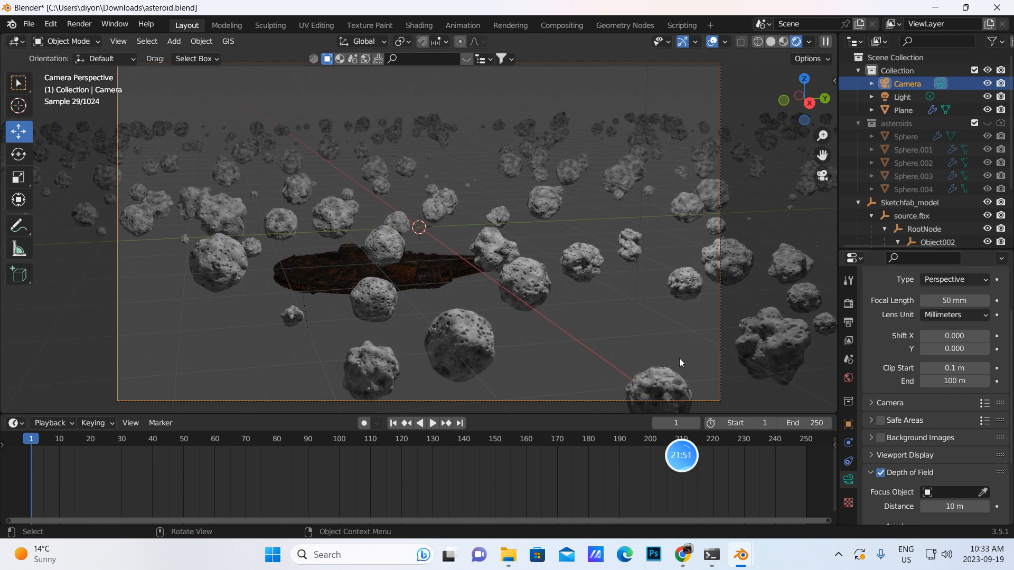
{"action": "left_click", "coordinate": [943, 493]}
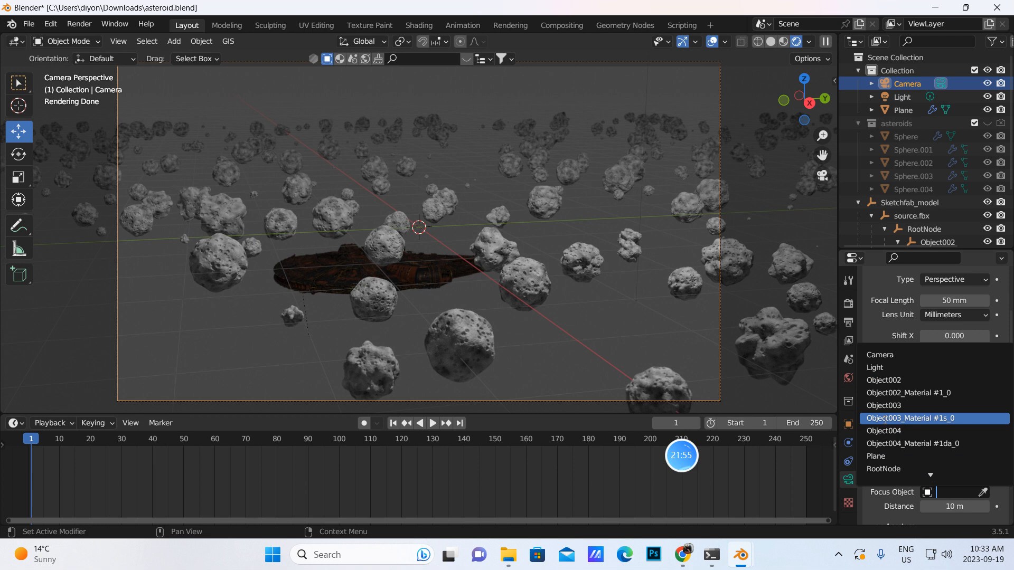
{"action": "scroll", "coordinate": [885, 420], "scroll_direction": "down", "scroll_amount": 7}
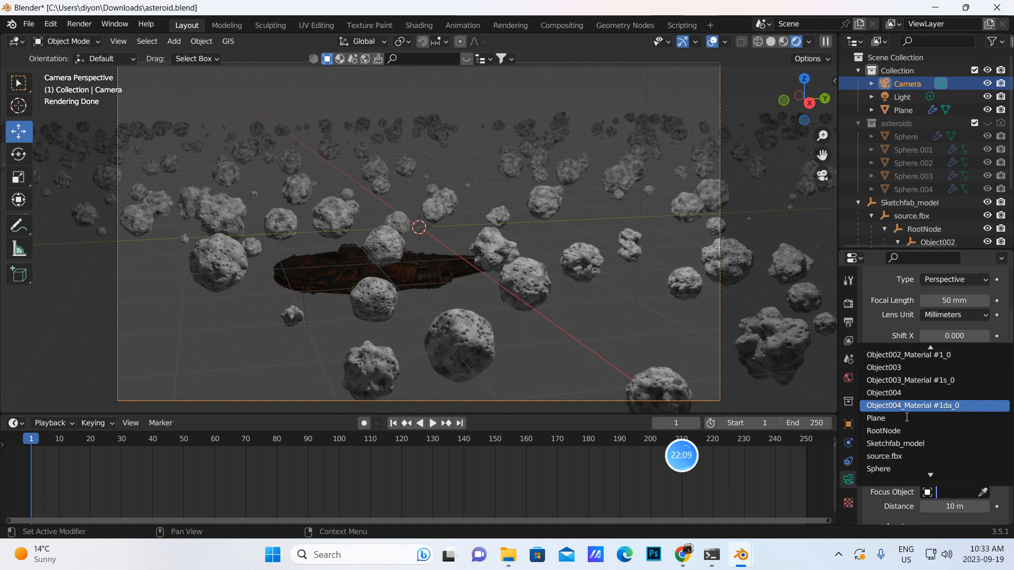
{"action": "scroll", "coordinate": [892, 438], "scroll_direction": "down", "scroll_amount": 4}
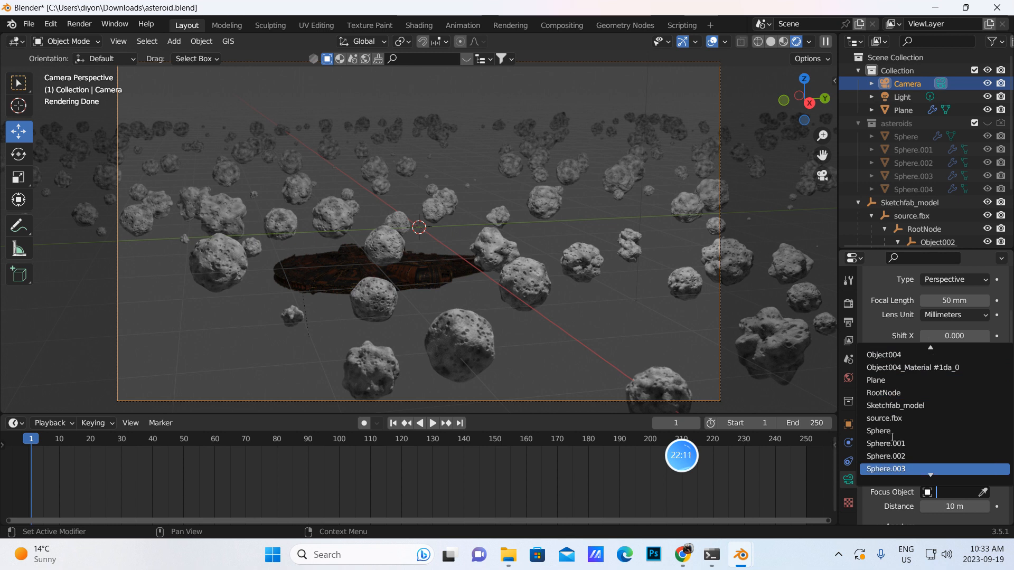
{"action": "scroll", "coordinate": [891, 432], "scroll_direction": "down", "scroll_amount": 3}
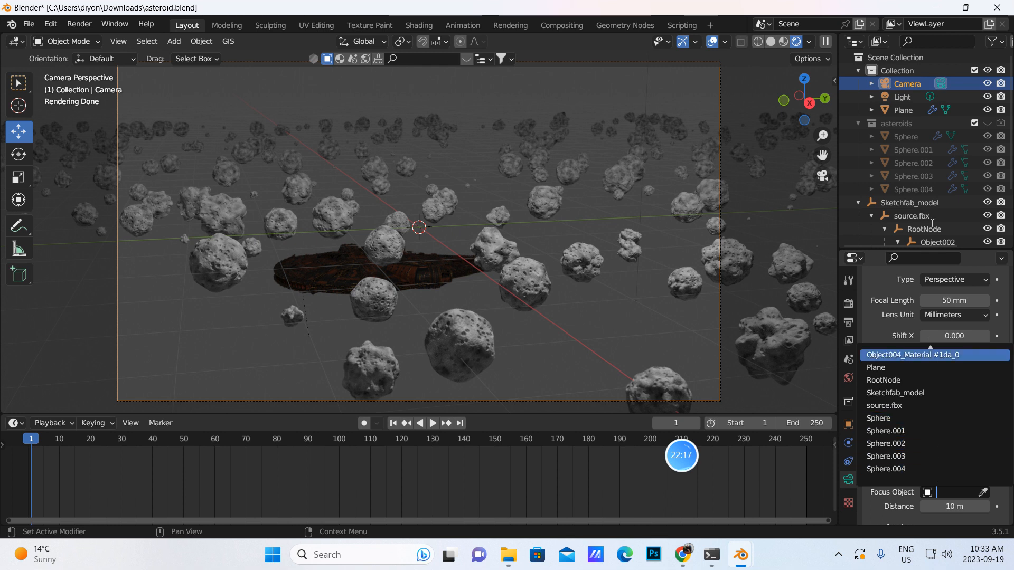
{"action": "scroll", "coordinate": [894, 410], "scroll_direction": "up", "scroll_amount": 3}
{"action": "scroll", "coordinate": [891, 372], "scroll_direction": "up", "scroll_amount": 4}
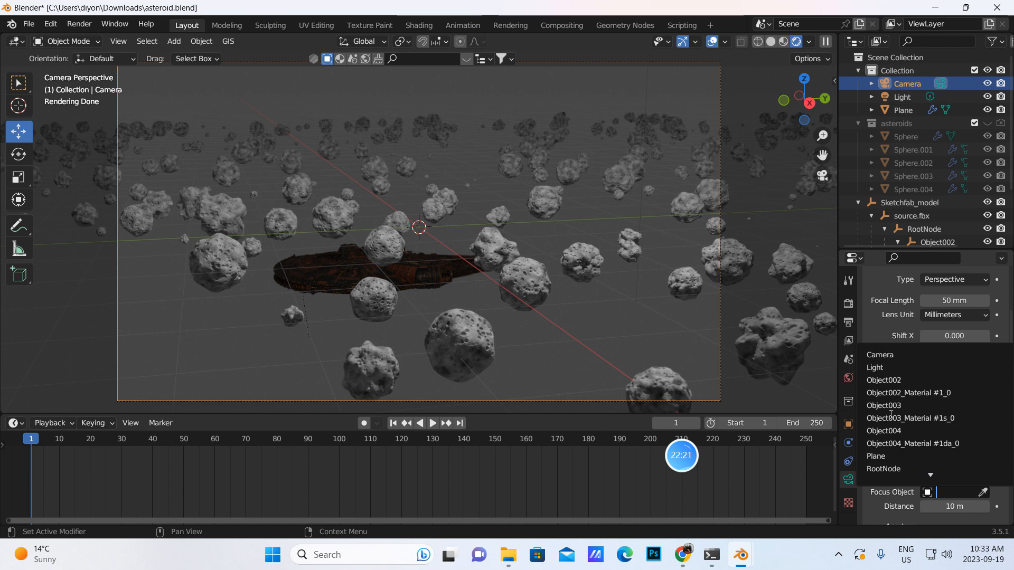
{"action": "left_click", "coordinate": [813, 472]}
{"action": "left_click", "coordinate": [983, 492]}
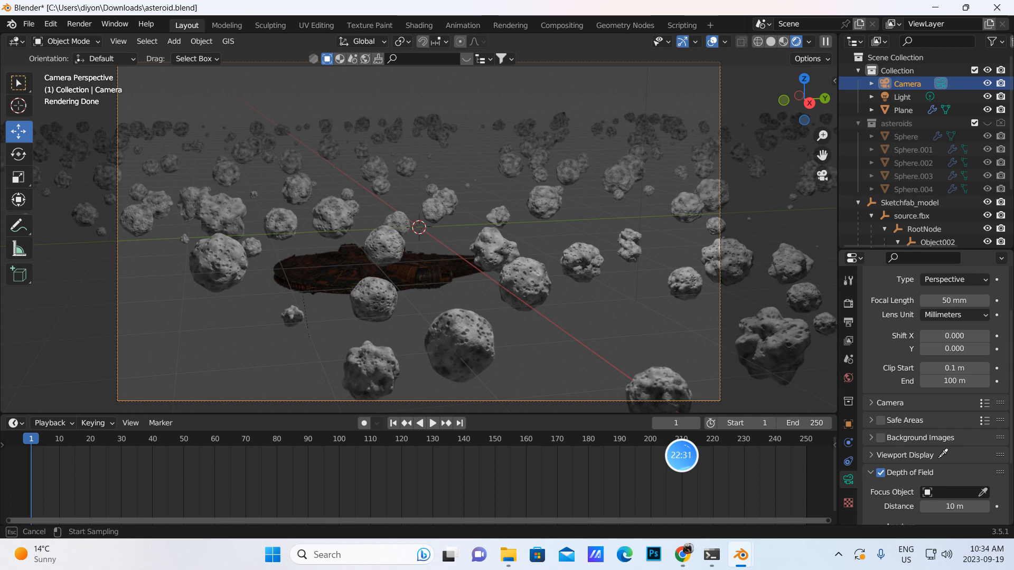
{"action": "left_click", "coordinate": [954, 496]}
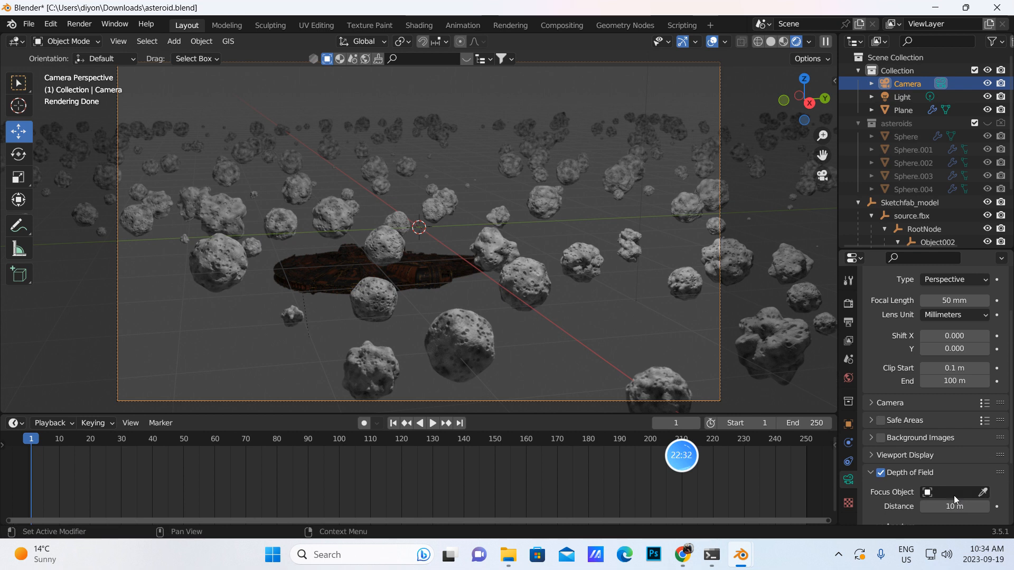
Step: Pick the spaceship outside the camera view as the camera's depth-of-field focus object, and return to the camera view
{"action": "left_click", "coordinate": [822, 175]}
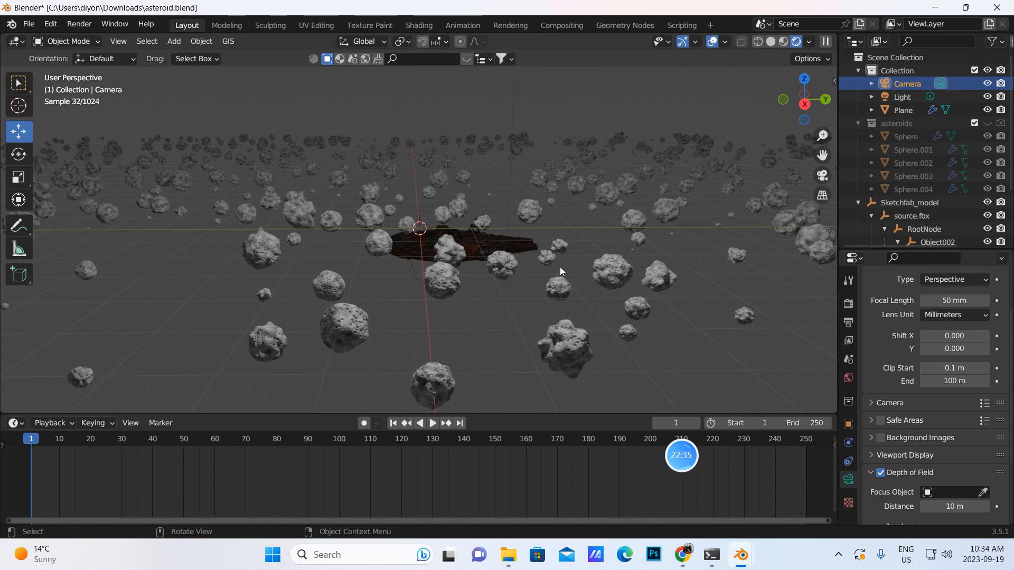
{"action": "middle_click_drag", "start_coordinate": [557, 331], "coordinate": [549, 303]}
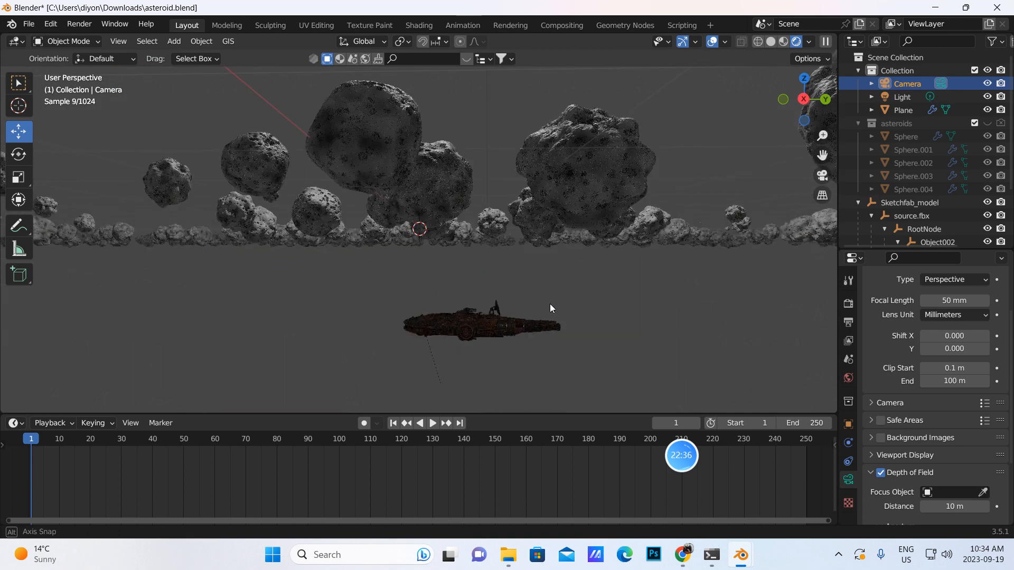
{"action": "left_click", "coordinate": [984, 492]}
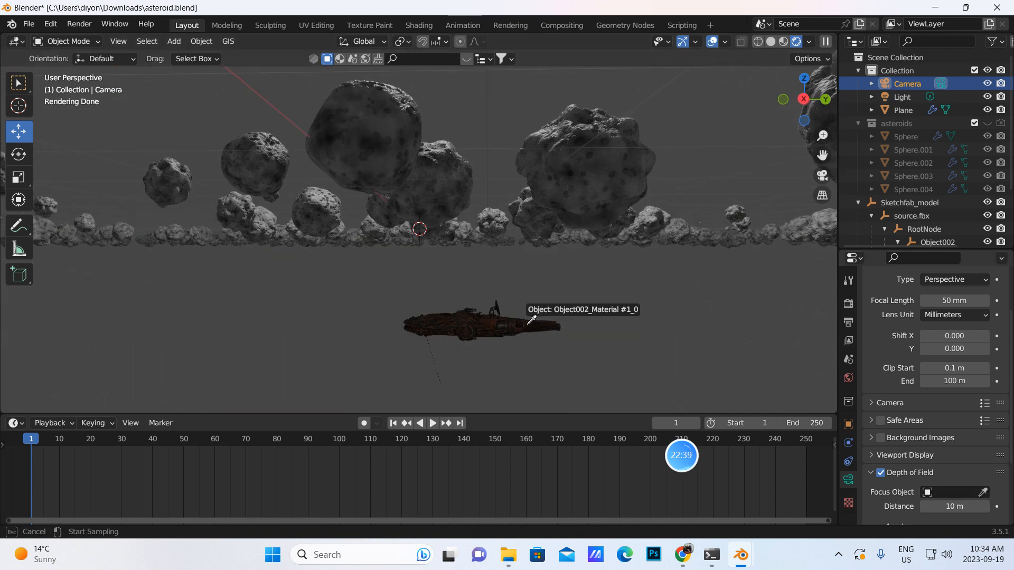
{"action": "left_click", "coordinate": [494, 323]}
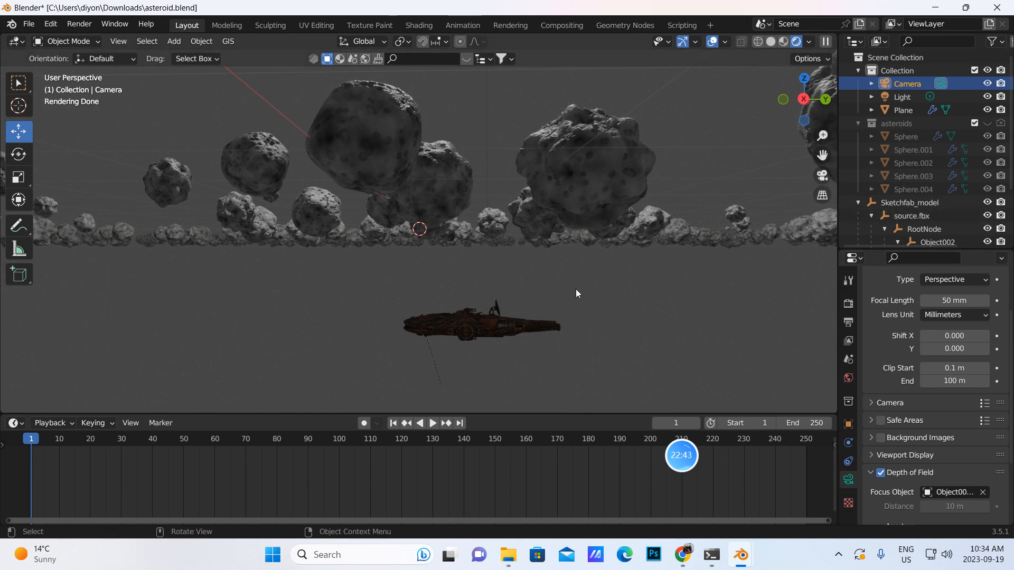
{"action": "middle_click_drag", "start_coordinate": [576, 289], "coordinate": [581, 322]}
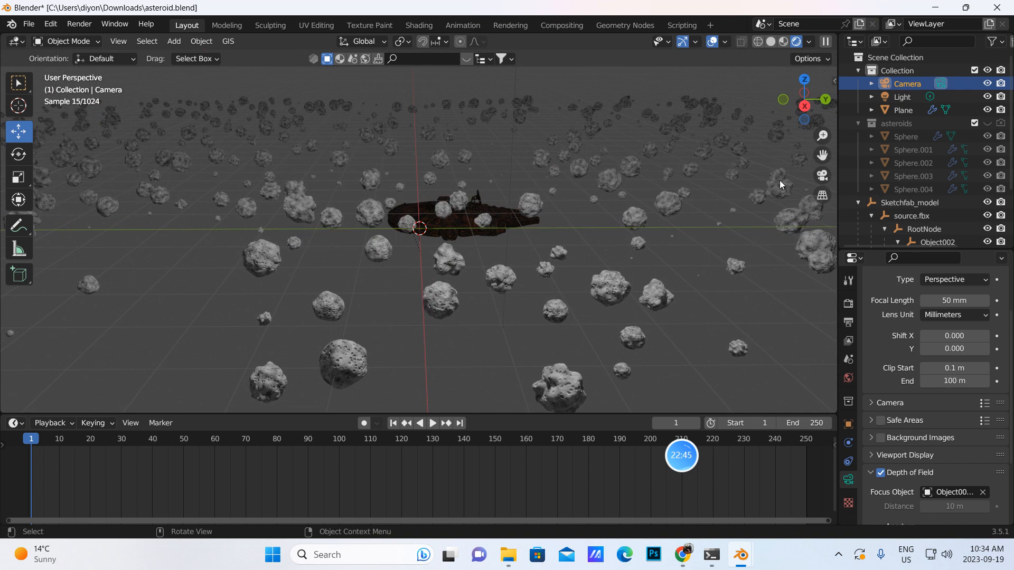
{"action": "left_click", "coordinate": [822, 175]}
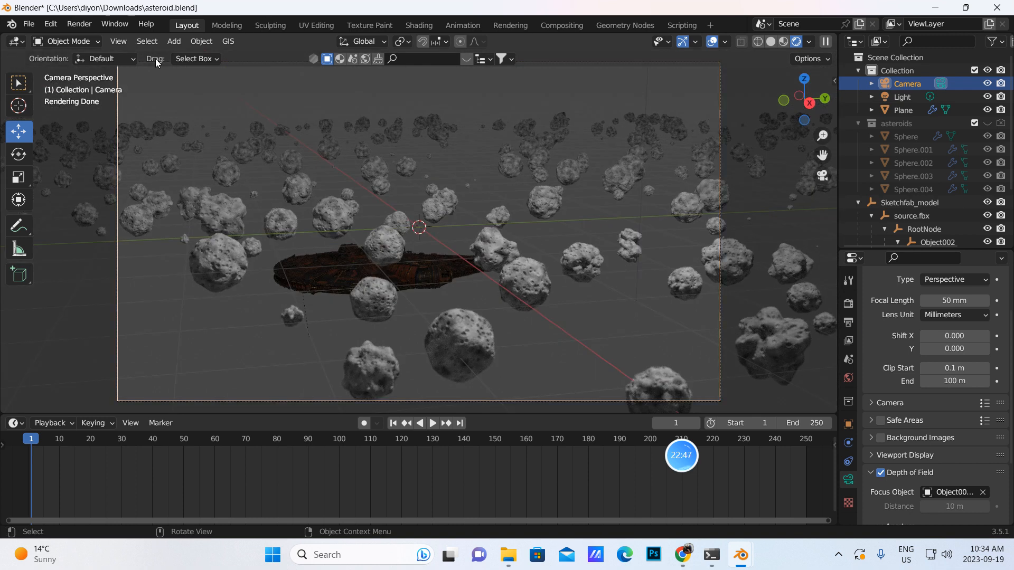
Step: Render a still image of the current frame to check the spaceship focus, and close the result
{"action": "left_click", "coordinate": [78, 22]}
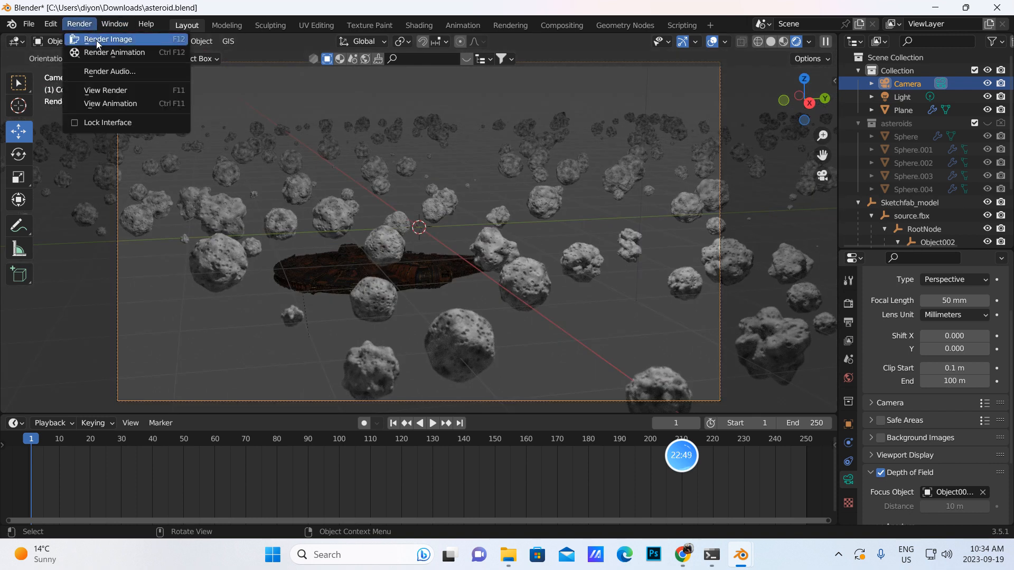
{"action": "left_click", "coordinate": [96, 40]}
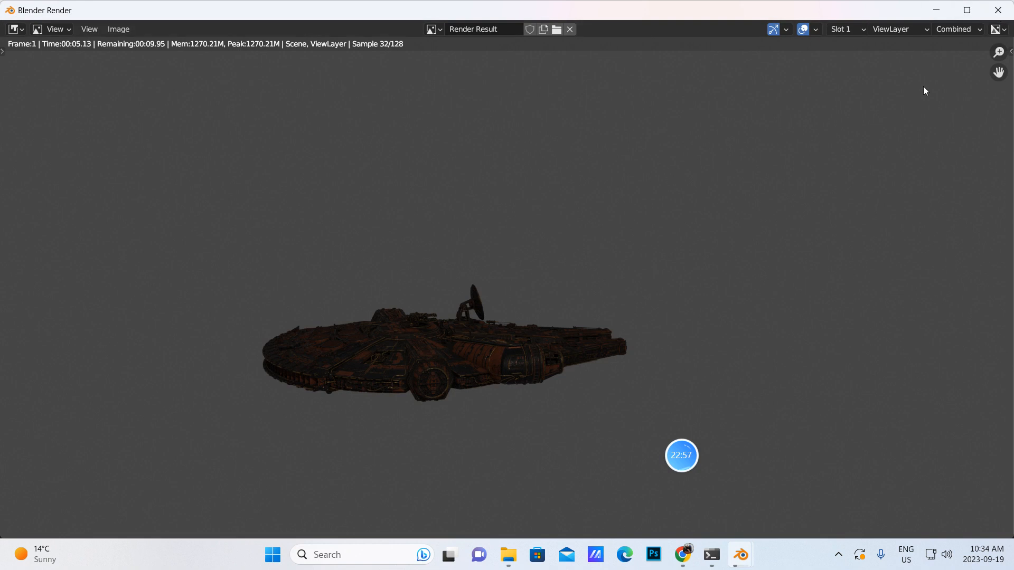
{"action": "key", "text": "Escape"}
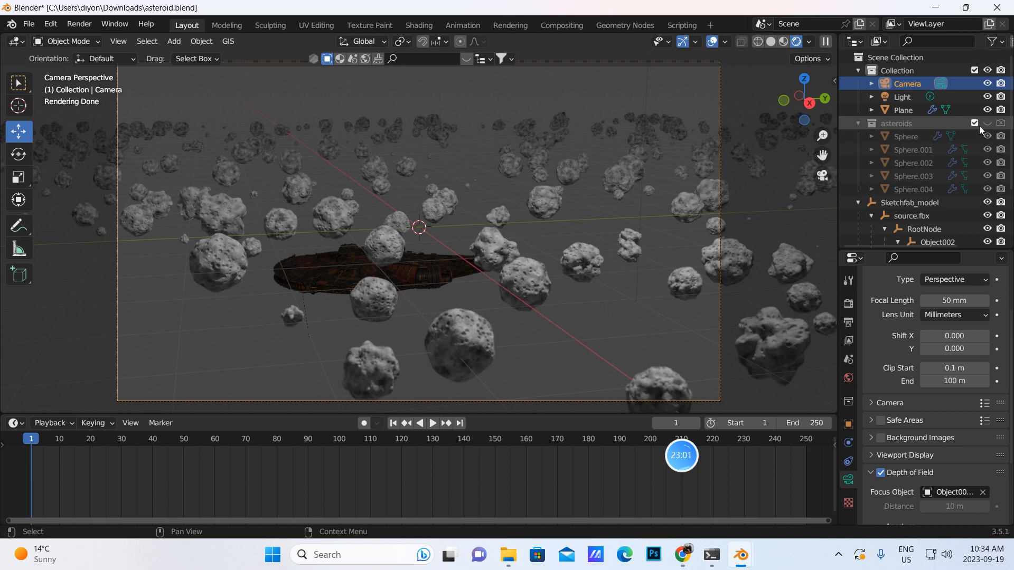
{"action": "scroll", "coordinate": [931, 208], "scroll_direction": "down", "scroll_amount": 3}
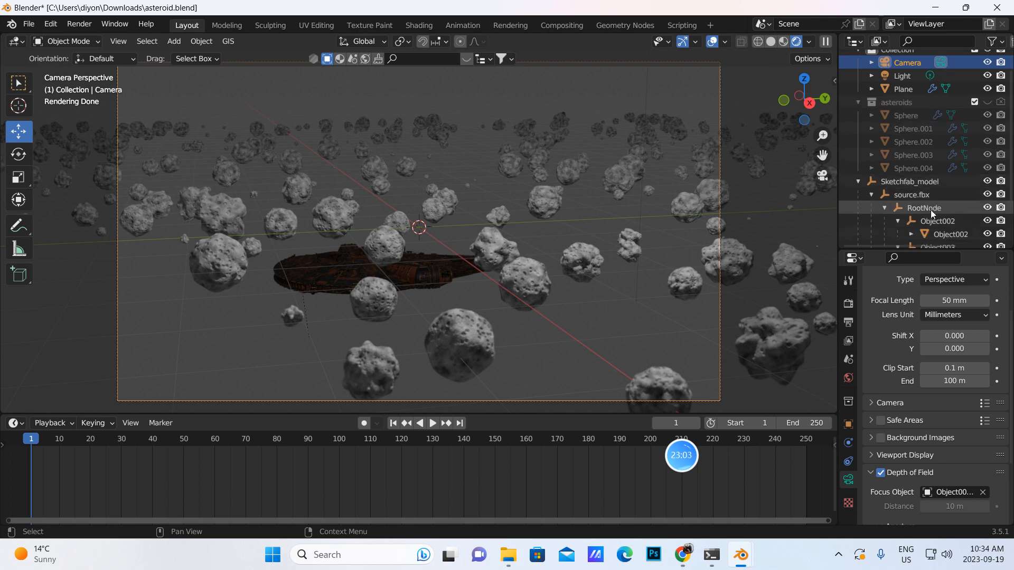
{"action": "scroll", "coordinate": [930, 211], "scroll_direction": "up", "scroll_amount": 3}
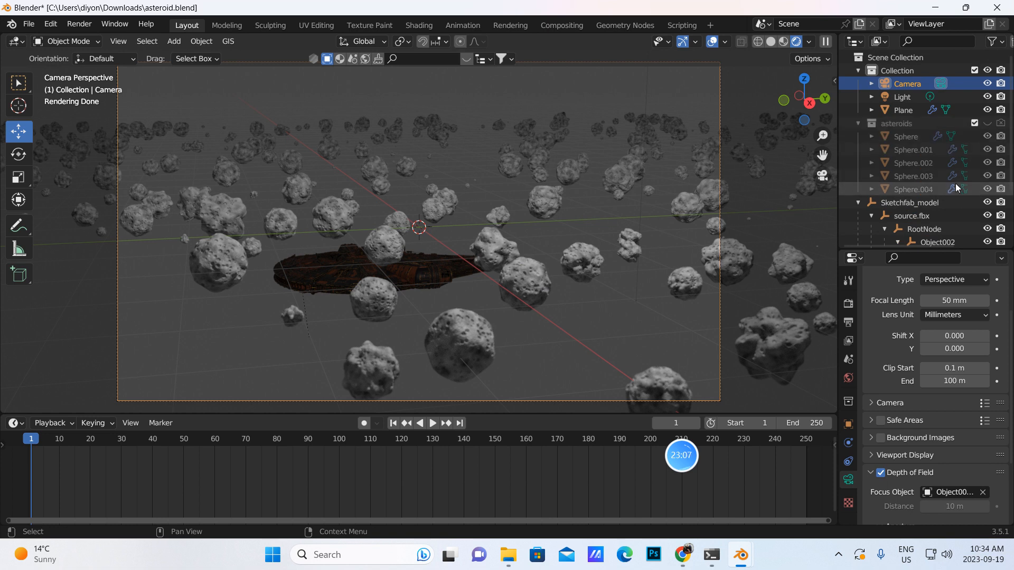
{"action": "scroll", "coordinate": [938, 193], "scroll_direction": "down", "scroll_amount": 3}
{"action": "scroll", "coordinate": [918, 162], "scroll_direction": "up", "scroll_amount": 3}
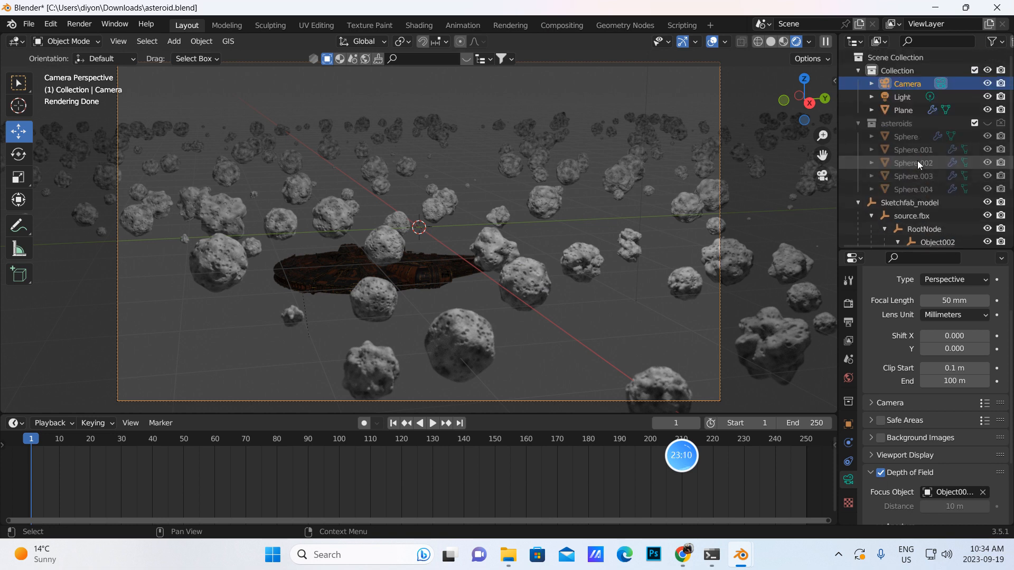
{"action": "left_click", "coordinate": [987, 123]}
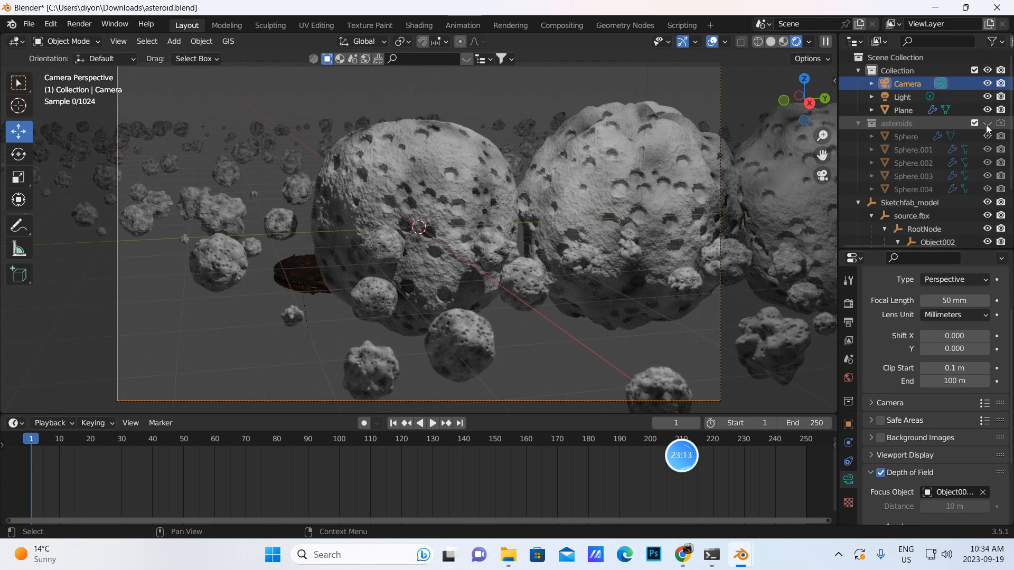
{"action": "left_click", "coordinate": [987, 124]}
{"action": "left_click", "coordinate": [900, 110]}
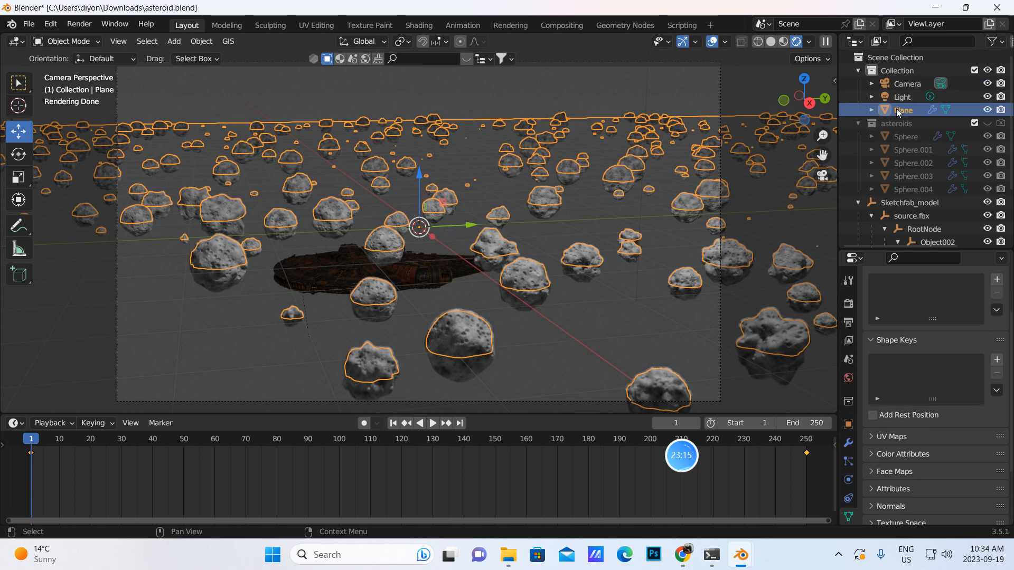
{"action": "left_click", "coordinate": [848, 481]}
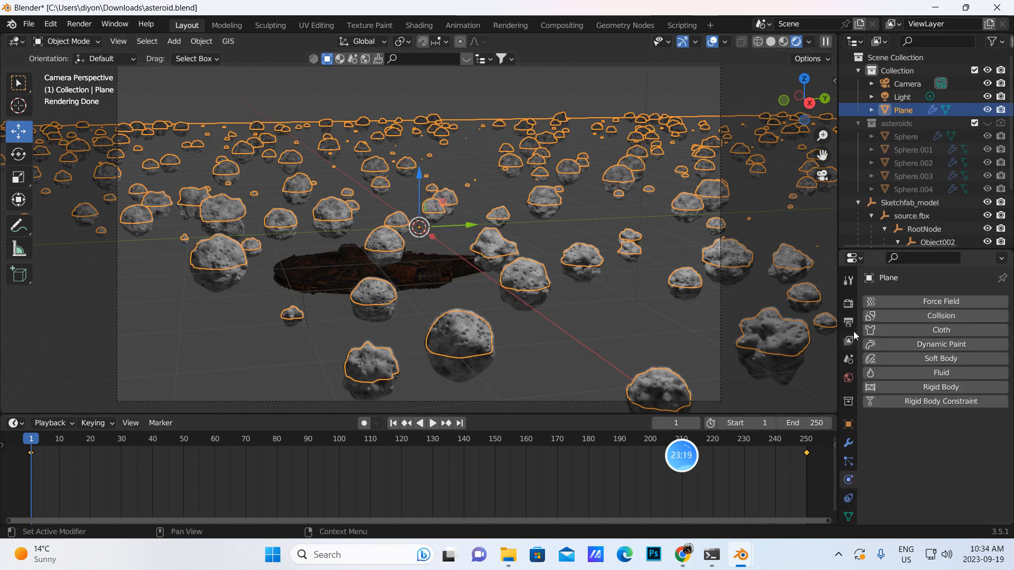
Step: Replace the camera's depth-of-field focus object with the Plane and set the F-Stop to 19.5
{"action": "left_click", "coordinate": [908, 84]}
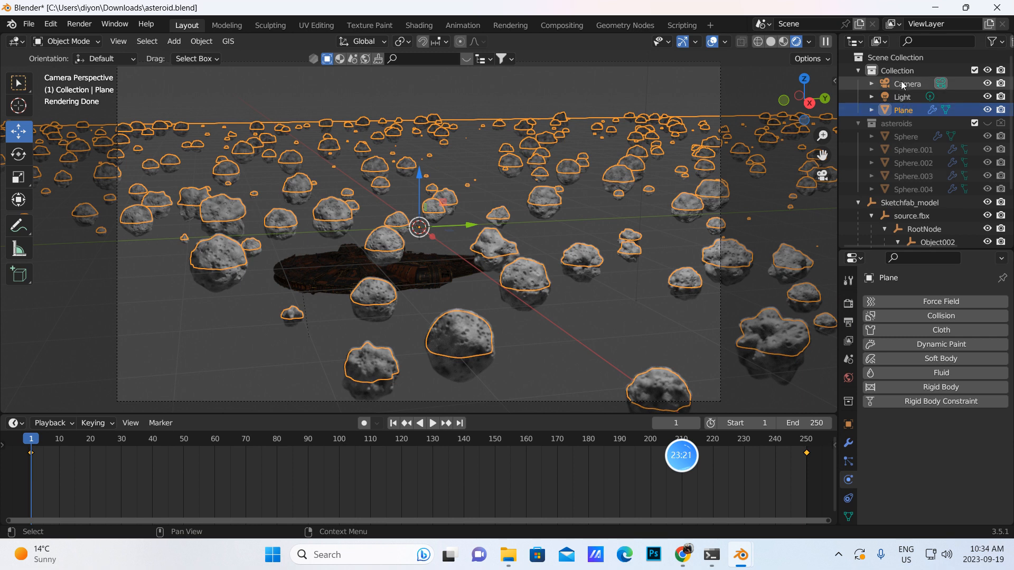
{"action": "left_click", "coordinate": [848, 479]}
{"action": "scroll", "coordinate": [894, 468], "scroll_direction": "down", "scroll_amount": 6}
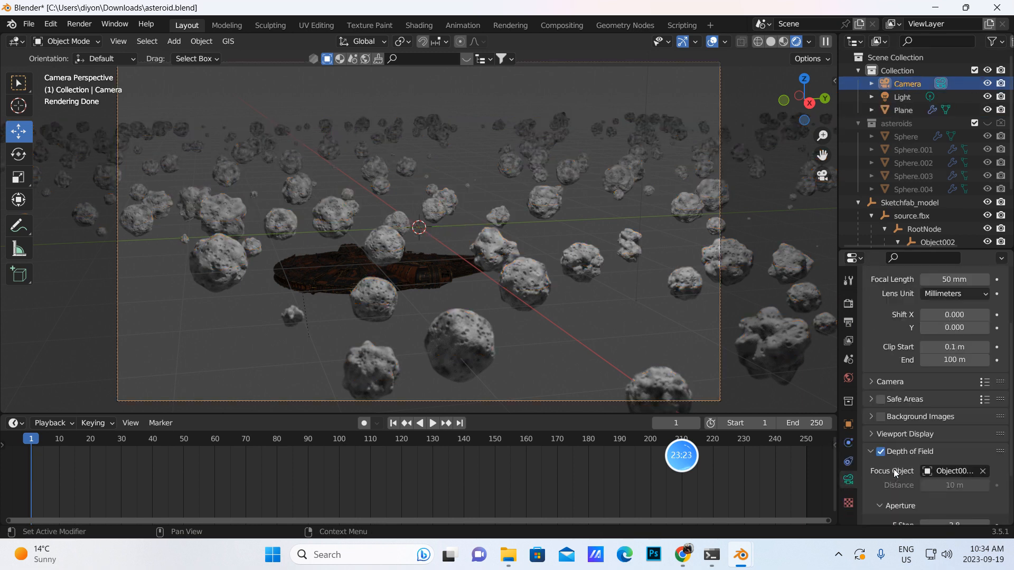
{"action": "left_click", "coordinate": [983, 398]}
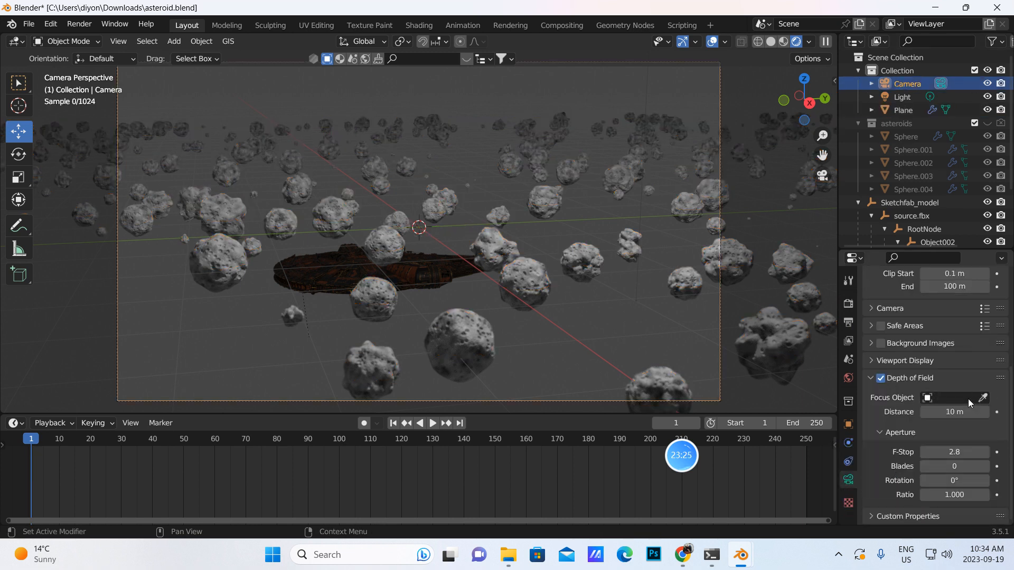
{"action": "left_click", "coordinate": [948, 398]}
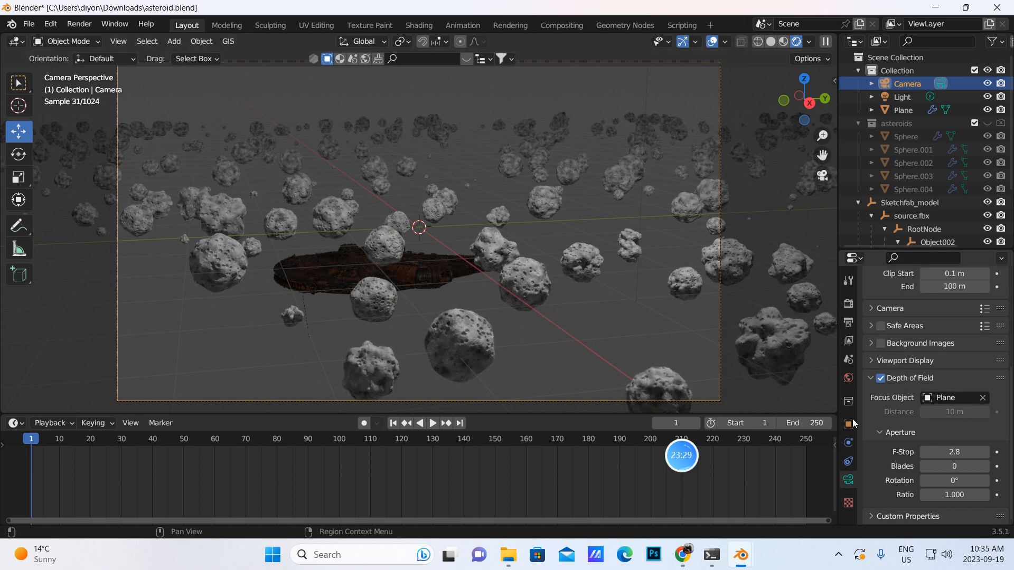
{"action": "left_click_drag", "start_coordinate": [937, 452], "coordinate": [992, 452]}
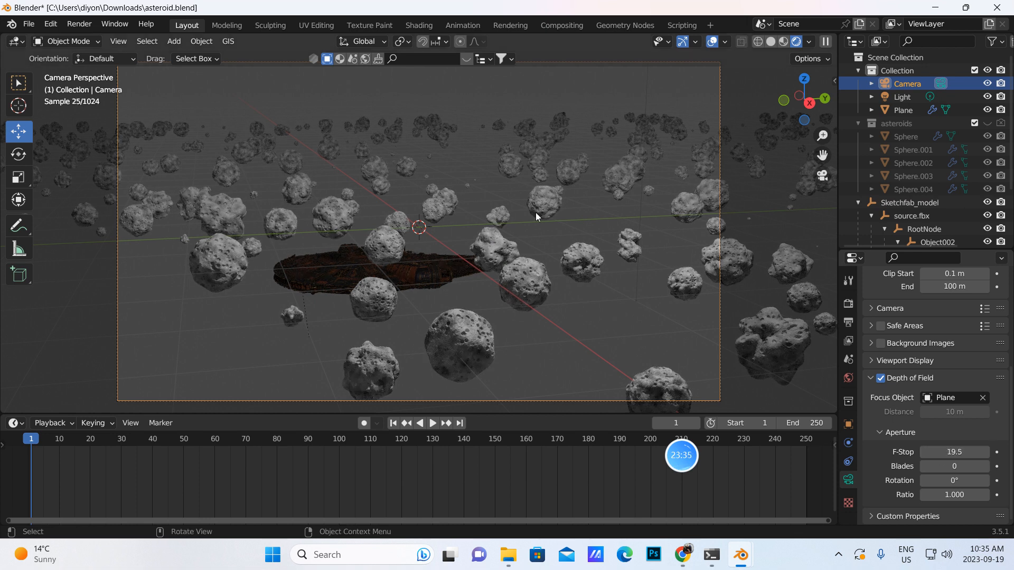
Step: Render the current frame again with the changed depth-of-field settings, and close the result
{"action": "left_click", "coordinate": [79, 24]}
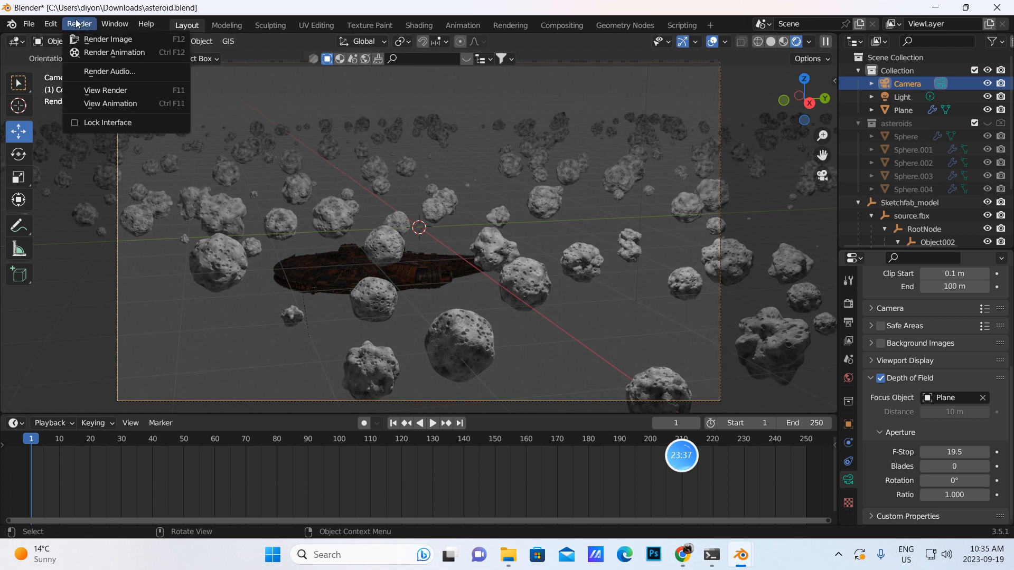
{"action": "left_click", "coordinate": [97, 40]}
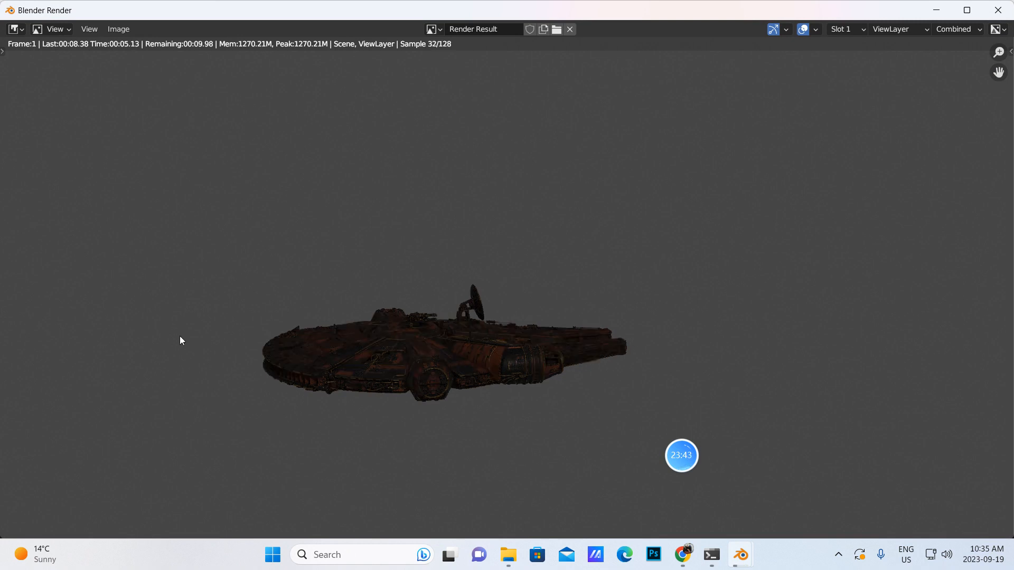
{"action": "left_click", "coordinate": [999, 8]}
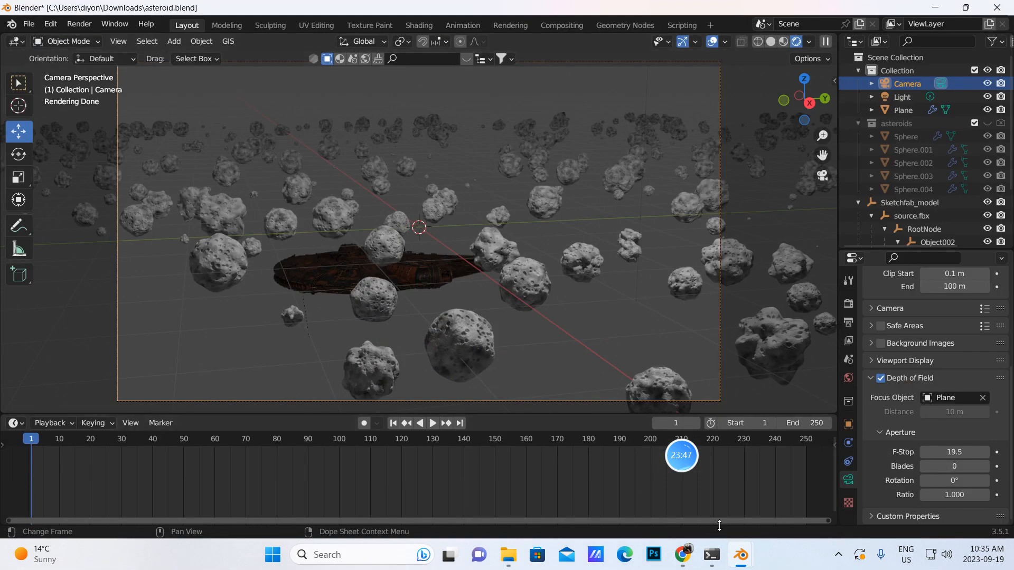
Step: Switch to the "create an asteroid field in 5 minutes3.5.blend" file, select its Camera and examine the depth-of-field settings inside and outside the camera view
{"action": "mouse_move", "coordinate": [743, 563]}
{"action": "left_click", "coordinate": [704, 499]}
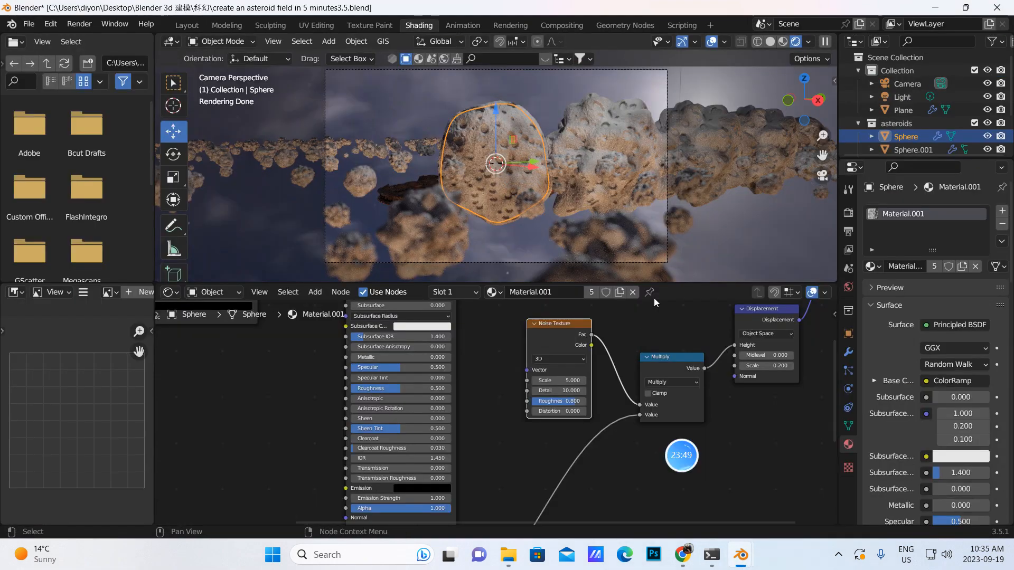
{"action": "left_click", "coordinate": [892, 84]}
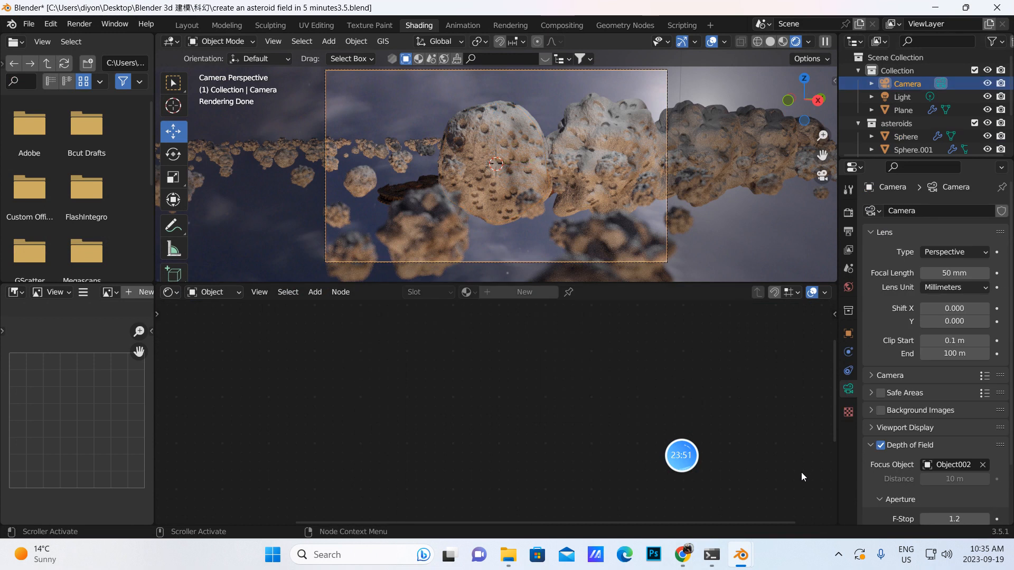
{"action": "scroll", "coordinate": [914, 416], "scroll_direction": "down", "scroll_amount": 3}
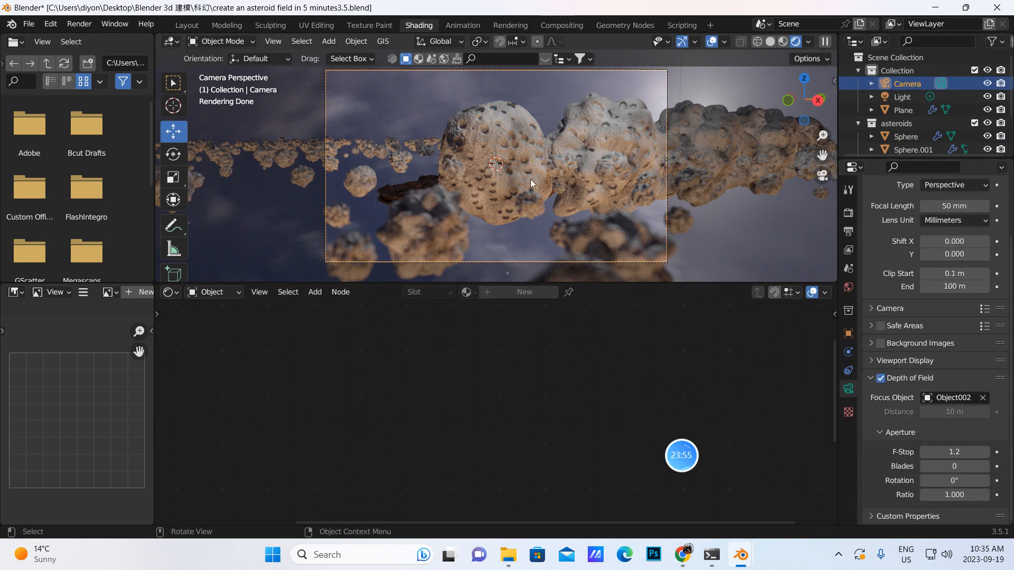
{"action": "left_click", "coordinate": [822, 174]}
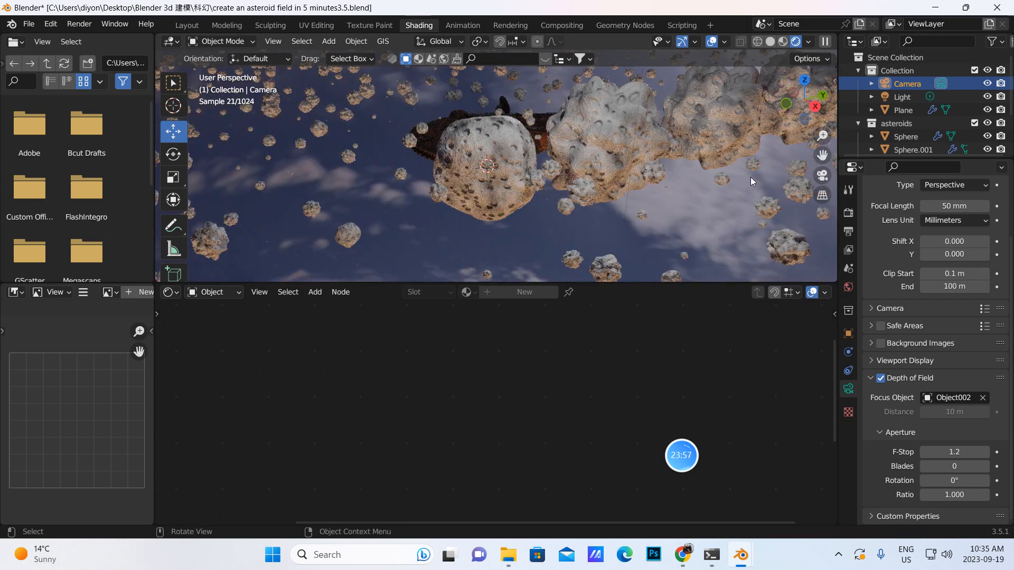
{"action": "left_click", "coordinate": [822, 175]}
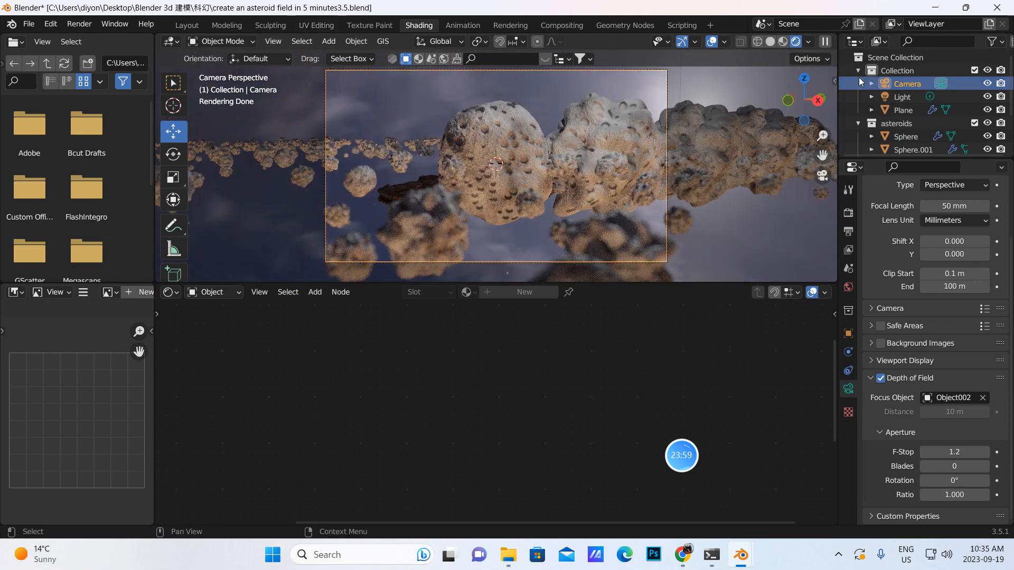
Step: Exclude the asteroids collection from the view layer and review the camera's depth-of-field settings in the Layout workspace
{"action": "left_click", "coordinate": [974, 123]}
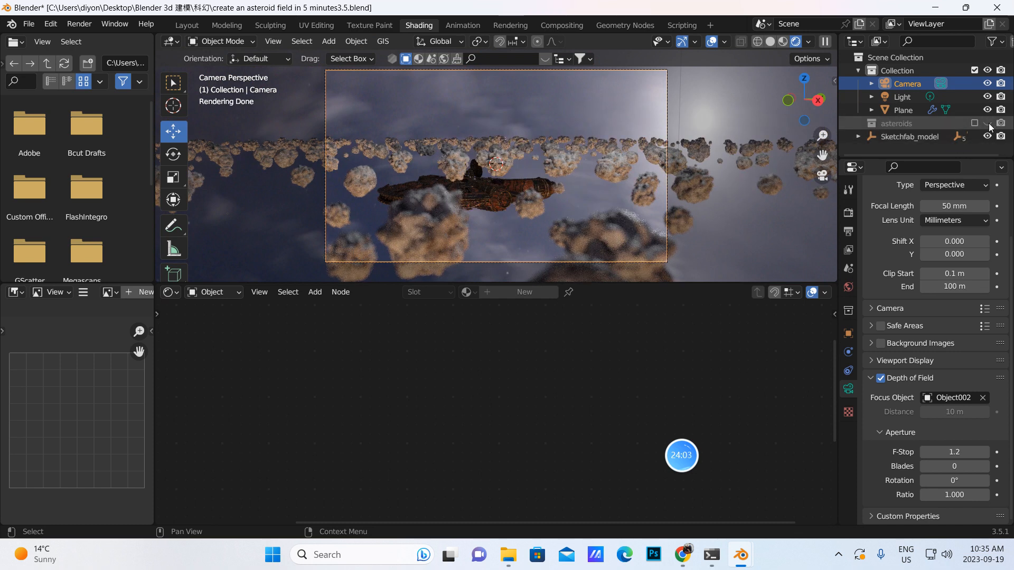
{"action": "left_click", "coordinate": [186, 26]}
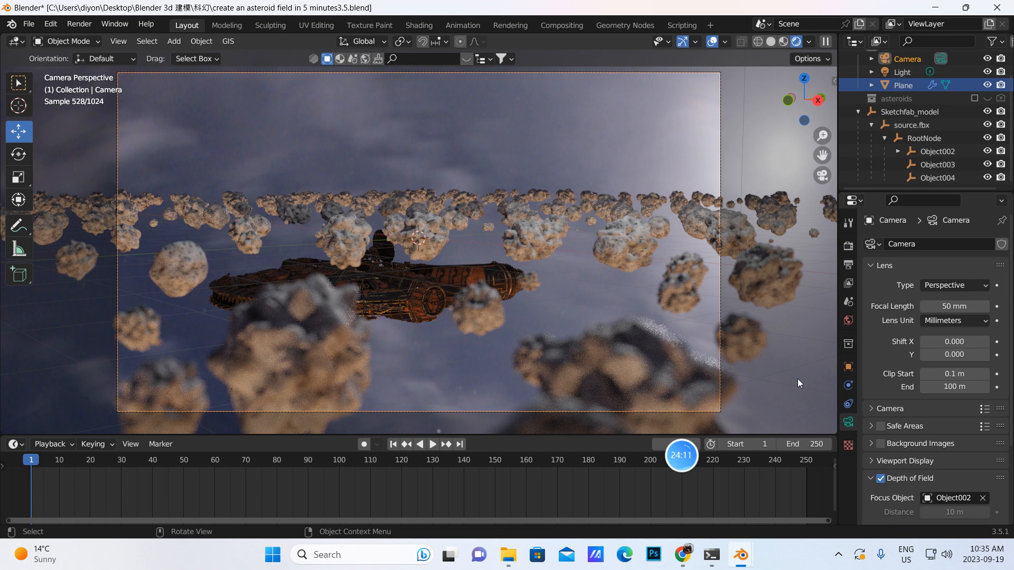
{"action": "scroll", "coordinate": [965, 462], "scroll_direction": "down", "scroll_amount": 4}
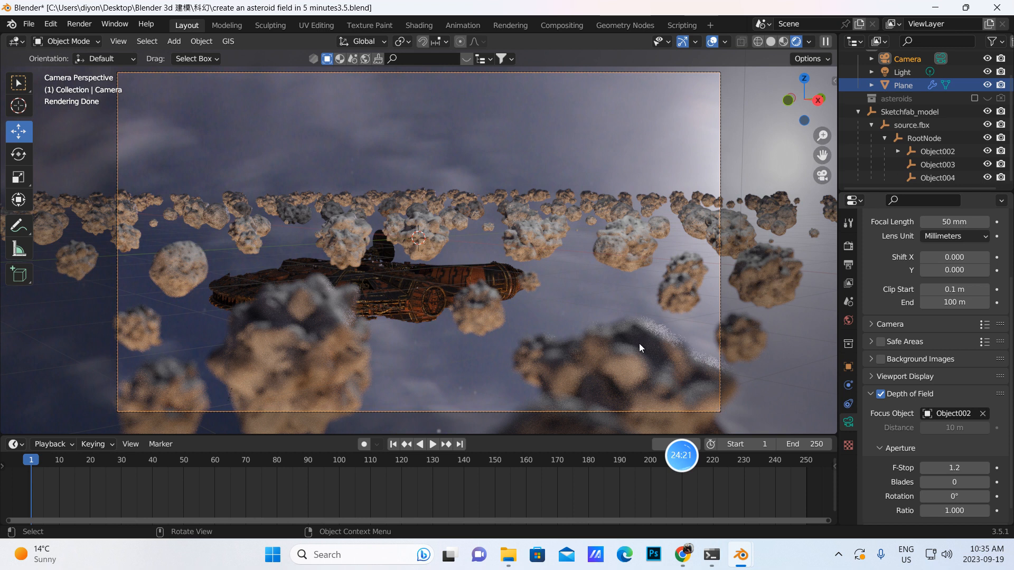
Step: Switch back to asteroid.blend, enable the asteroids collection for rendering, hide it in the viewport and exclude it from the view layer
{"action": "mouse_move", "coordinate": [741, 554]}
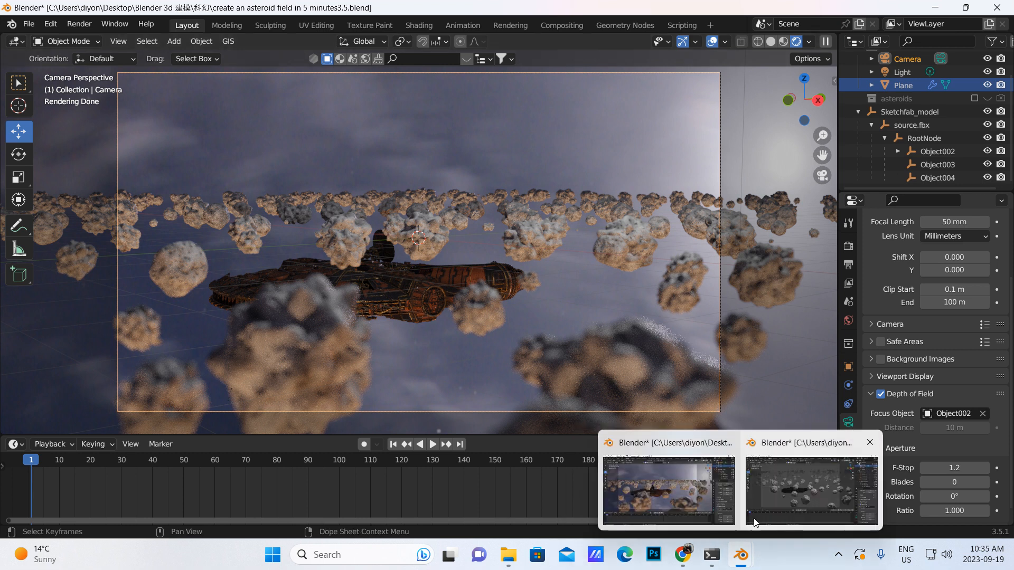
{"action": "left_click", "coordinate": [771, 495]}
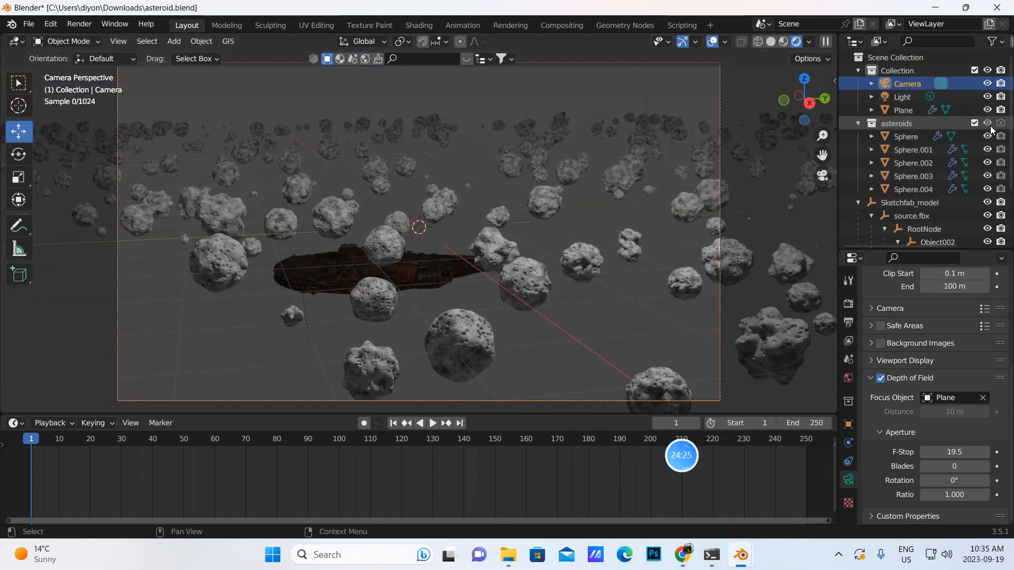
{"action": "left_click", "coordinate": [1000, 124]}
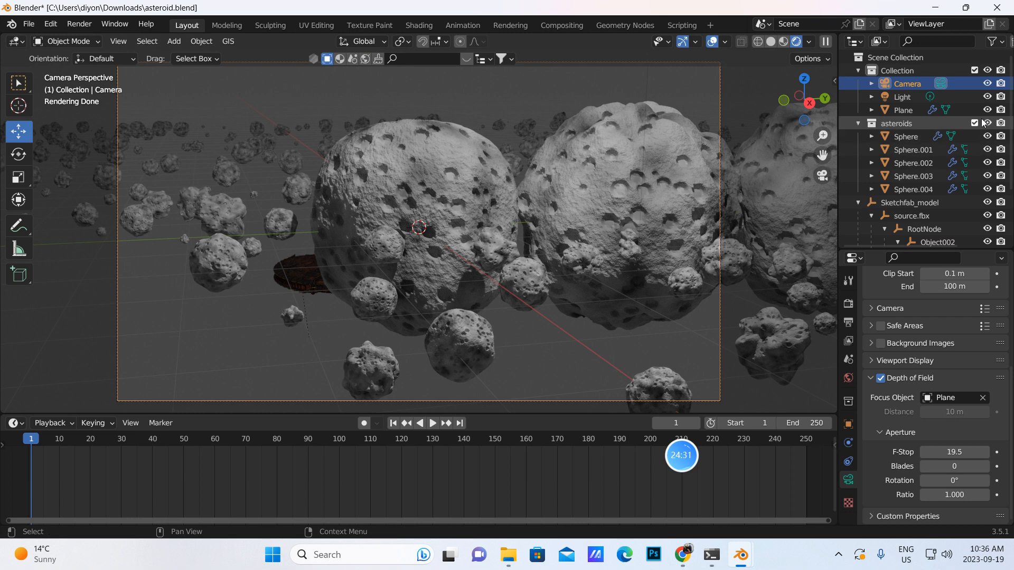
{"action": "mouse_move", "coordinate": [712, 554]}
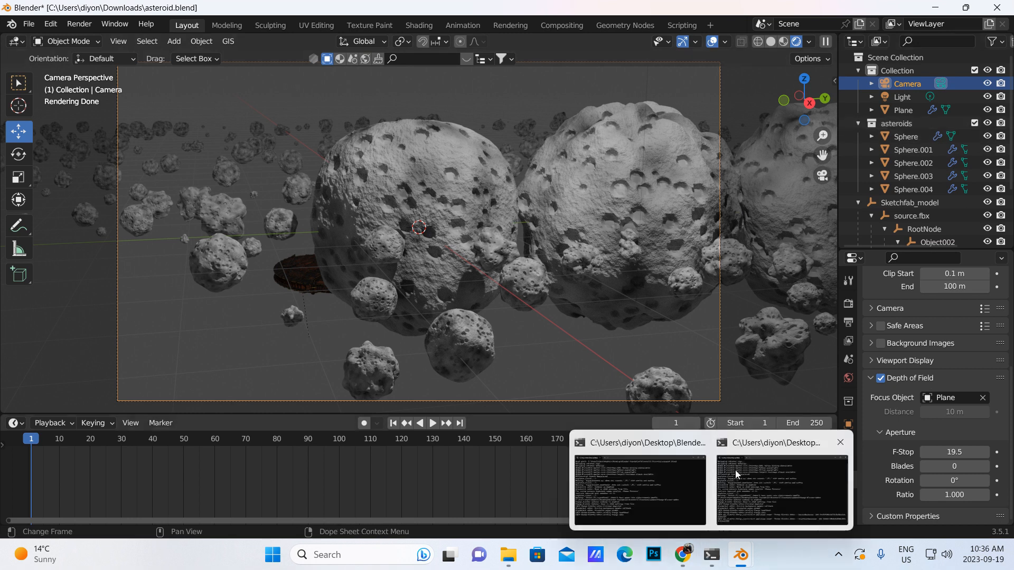
{"action": "left_click", "coordinate": [987, 123]}
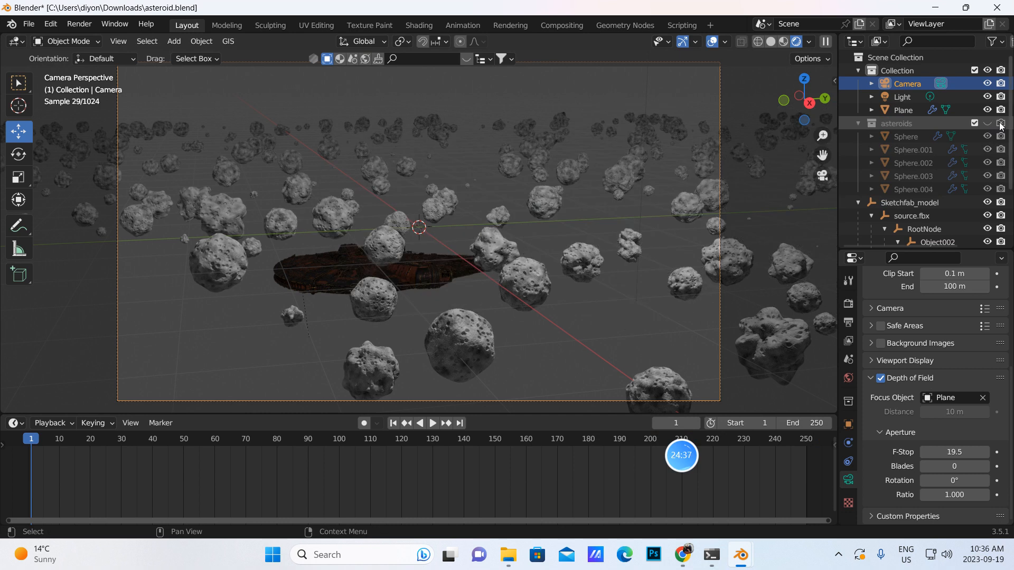
{"action": "left_click", "coordinate": [974, 123]}
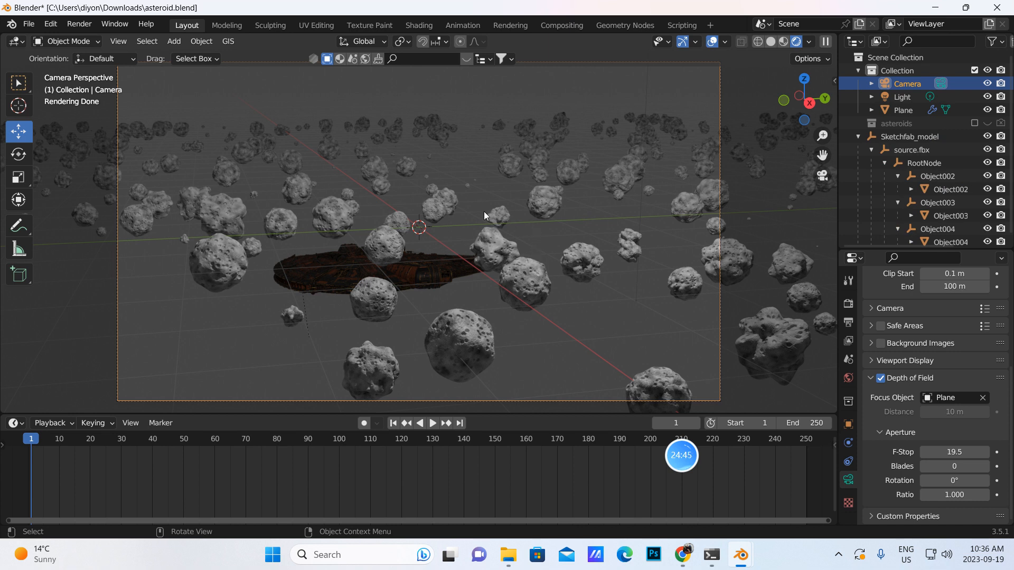
Step: Assign an Environment Texture to the world background color and open its image file selection
{"action": "left_click", "coordinate": [848, 378]}
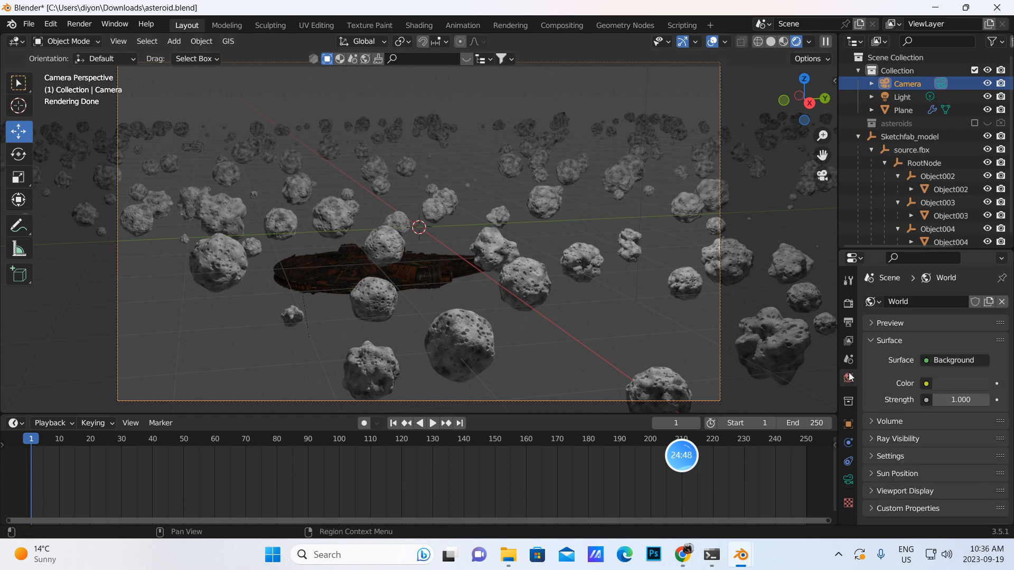
{"action": "left_click", "coordinate": [928, 384]}
{"action": "left_click", "coordinate": [654, 243]}
{"action": "left_click", "coordinate": [968, 400]}
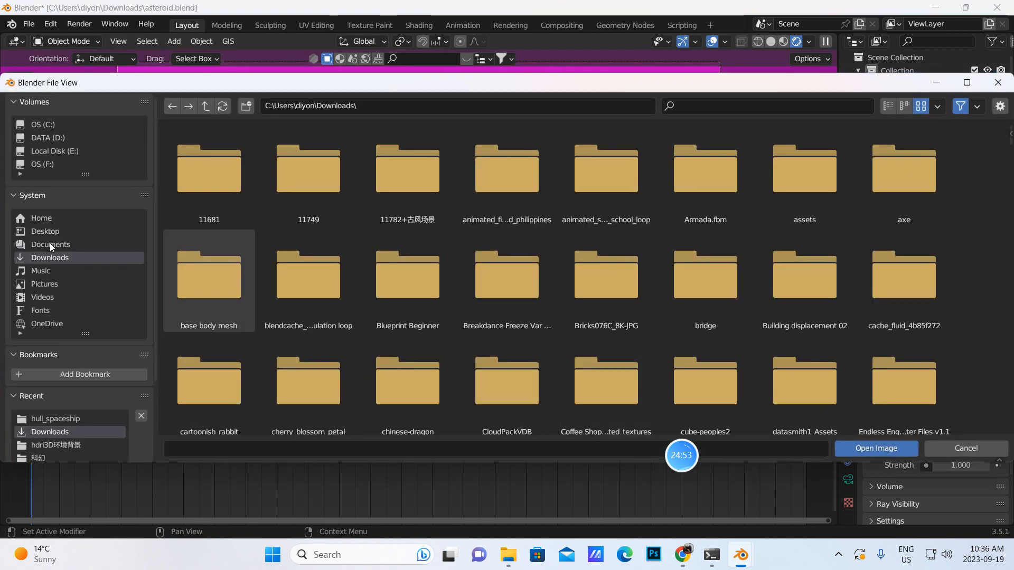
Step: Browse the D: drive to the hdri3D环境背景 folder under D:\Cat\Documents
{"action": "left_click", "coordinate": [50, 244]}
{"action": "left_click", "coordinate": [52, 259]}
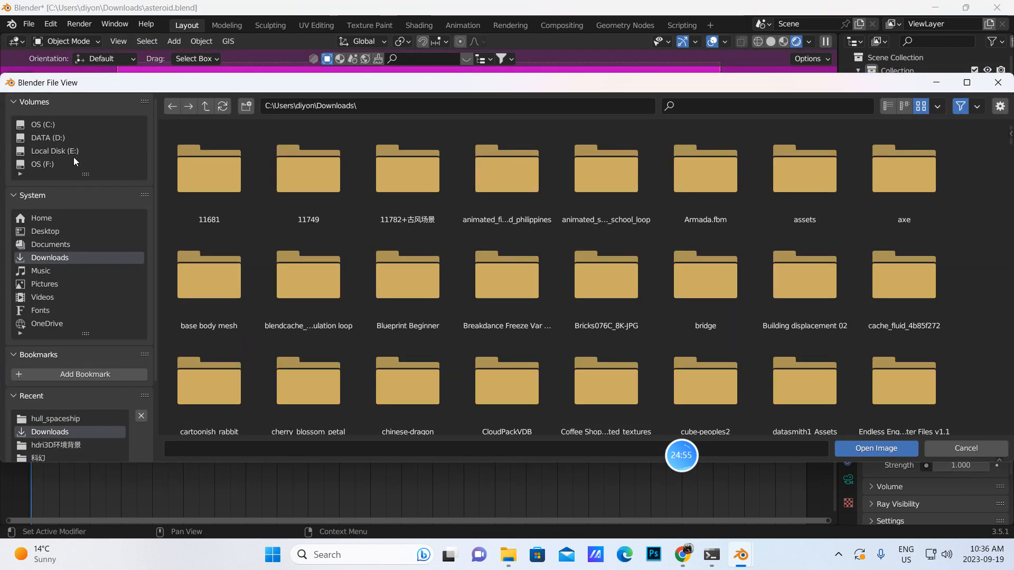
{"action": "left_click", "coordinate": [85, 139]}
{"action": "double_click", "coordinate": [305, 197]}
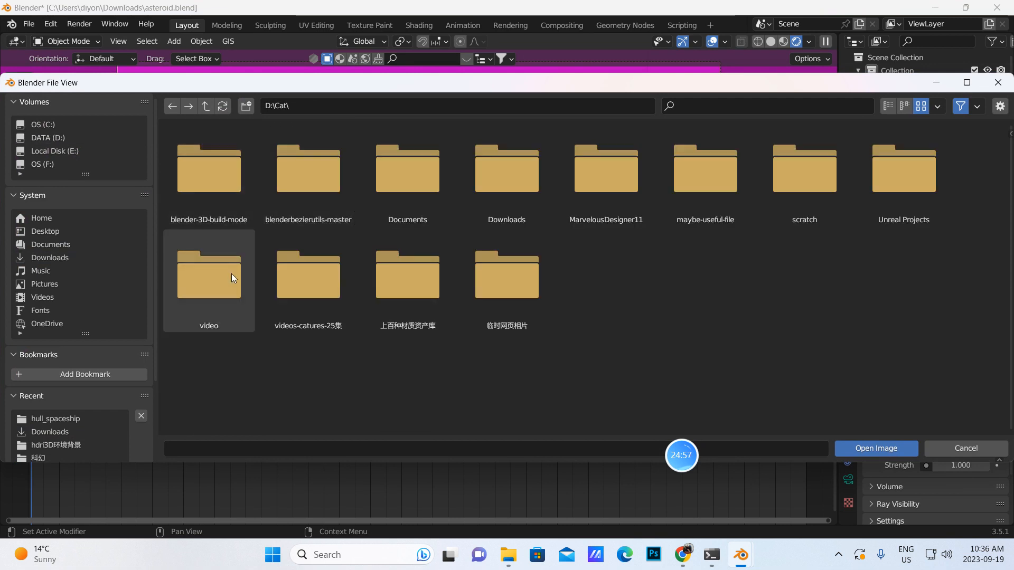
{"action": "double_click", "coordinate": [416, 188]}
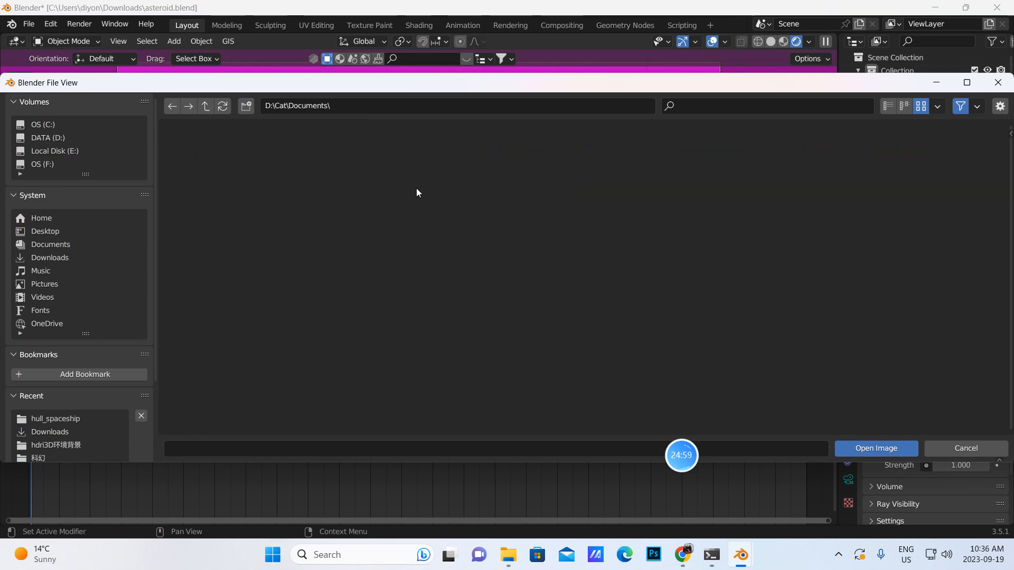
{"action": "double_click", "coordinate": [204, 189]}
{"action": "double_click", "coordinate": [203, 189]}
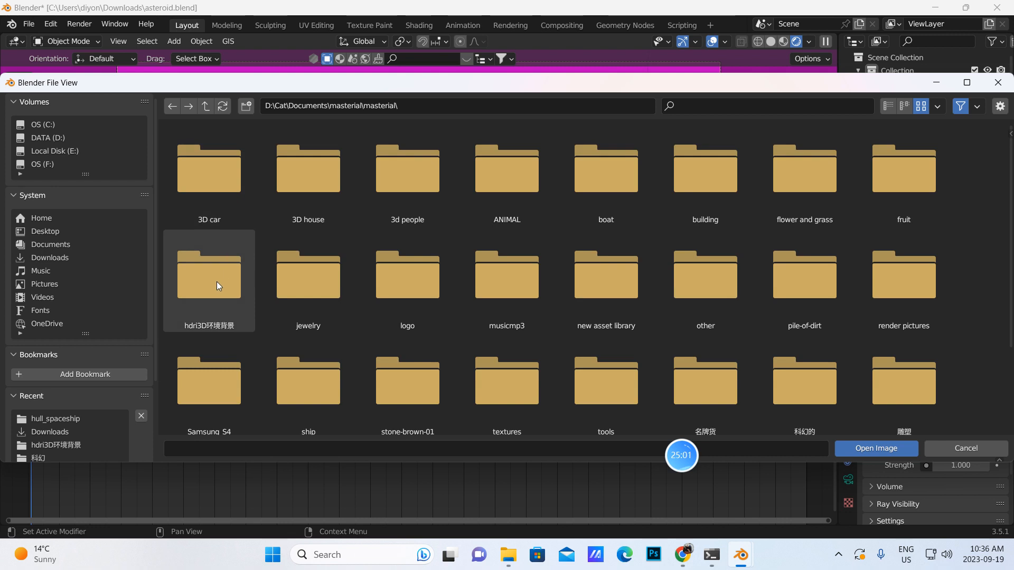
{"action": "double_click", "coordinate": [220, 276]}
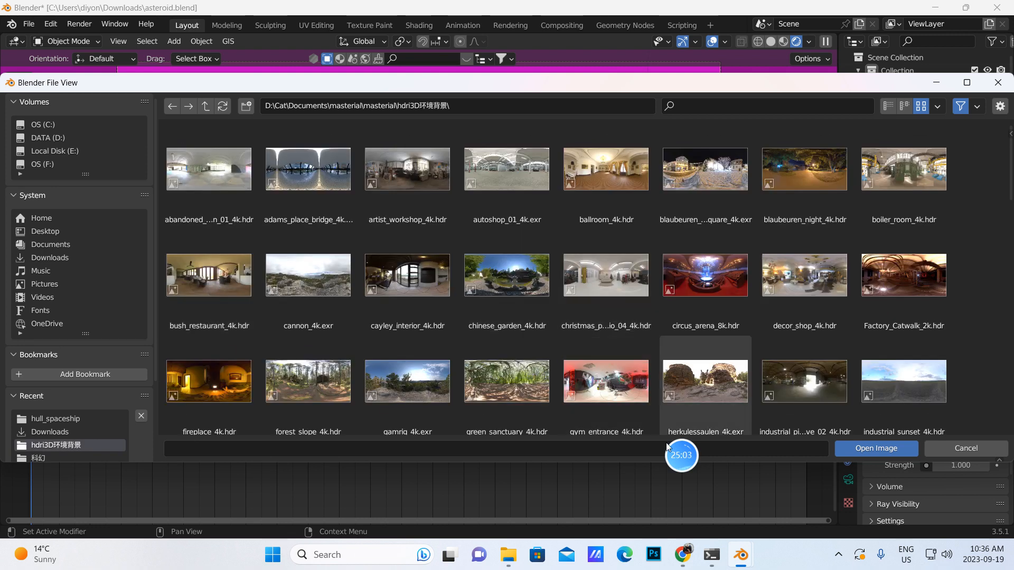
Step: Switch to Chrome, open Poly Haven in a new tab and browse its HDRIs in the Night category
{"action": "left_click", "coordinate": [683, 554]}
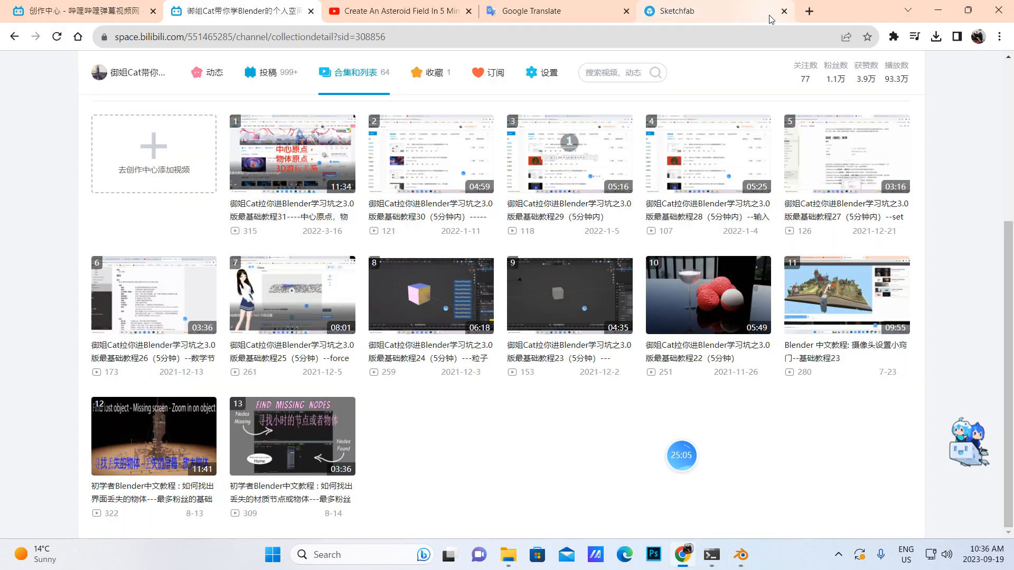
{"action": "left_click", "coordinate": [809, 11]}
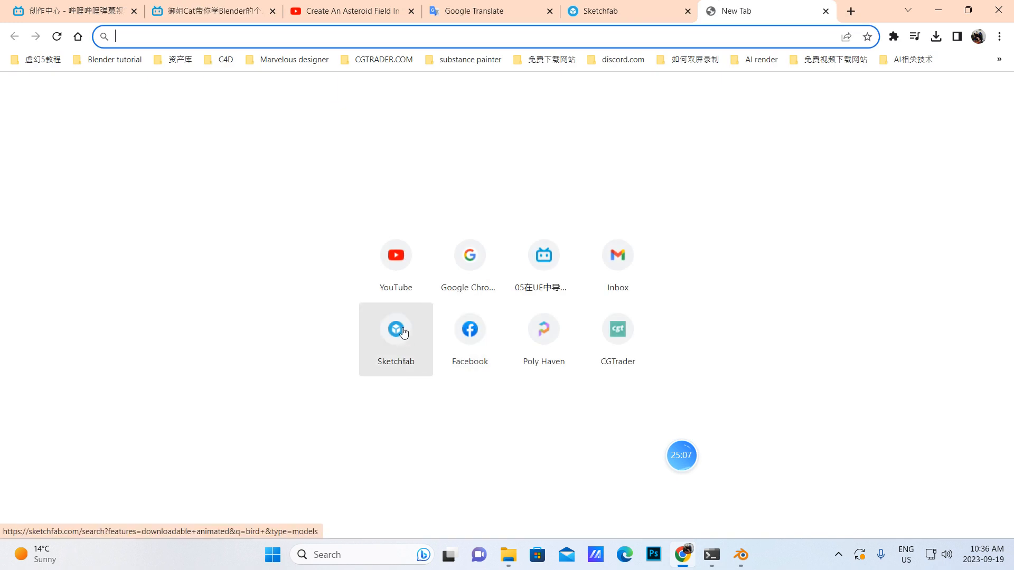
{"action": "left_click", "coordinate": [538, 343]}
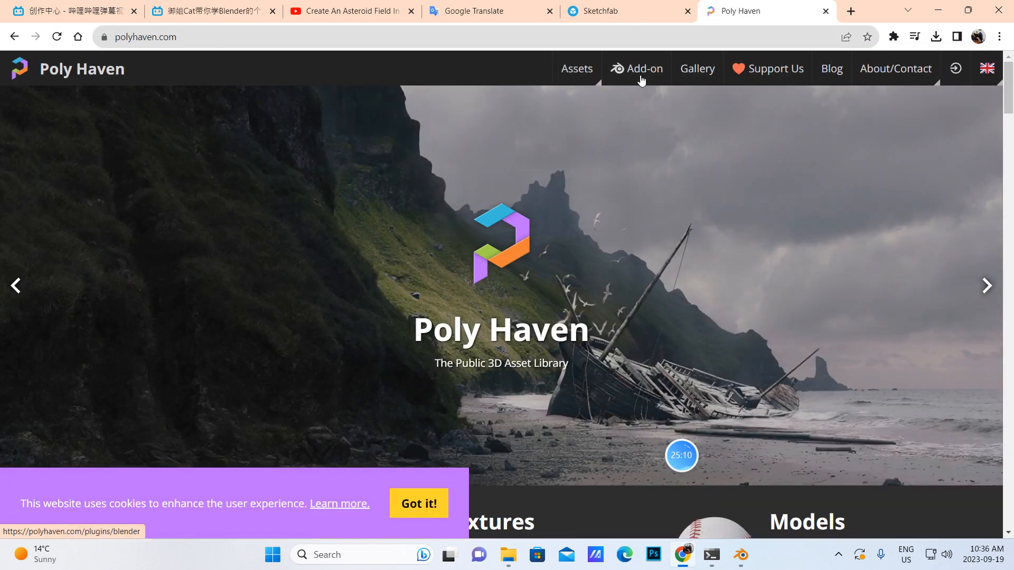
{"action": "mouse_move", "coordinate": [576, 70]}
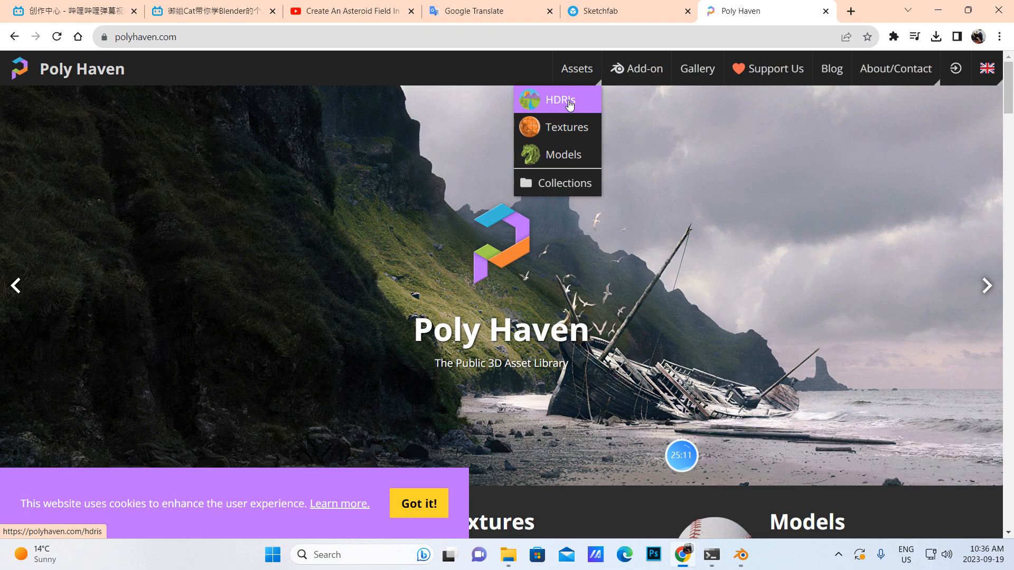
{"action": "left_click", "coordinate": [569, 104]}
{"action": "scroll", "coordinate": [604, 275], "scroll_direction": "down", "scroll_amount": 5}
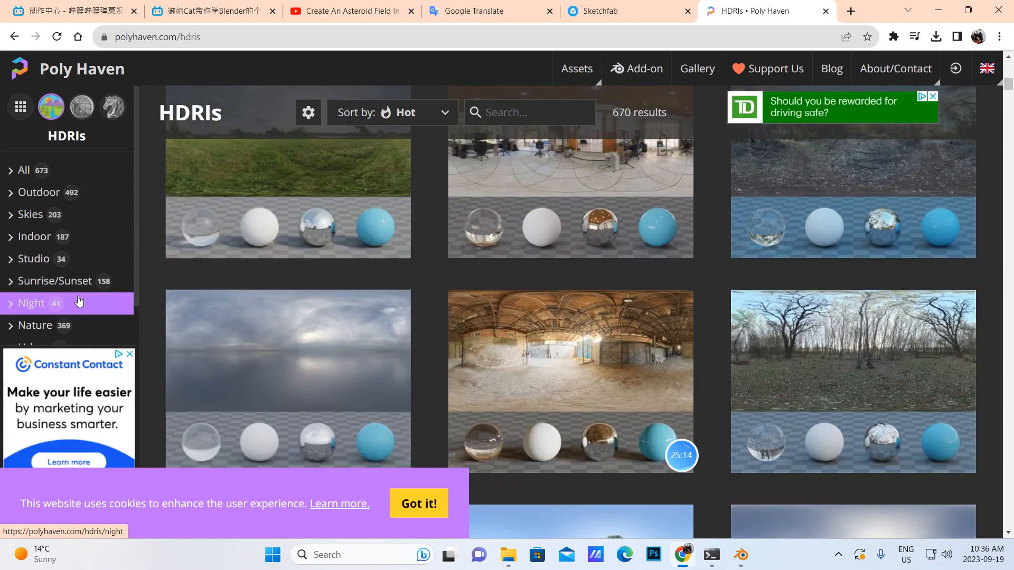
{"action": "left_click", "coordinate": [32, 303]}
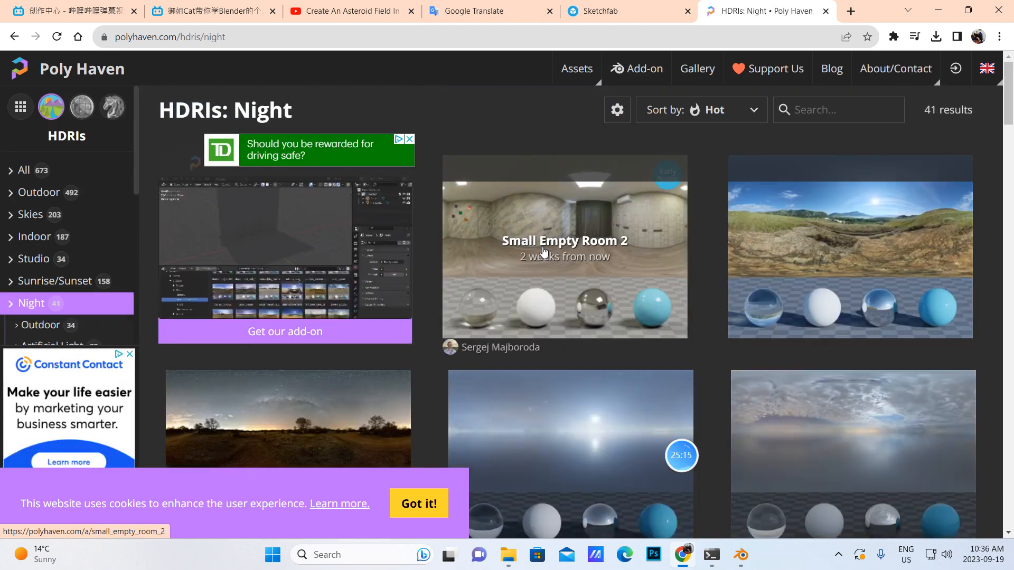
{"action": "scroll", "coordinate": [713, 267], "scroll_direction": "down", "scroll_amount": 5}
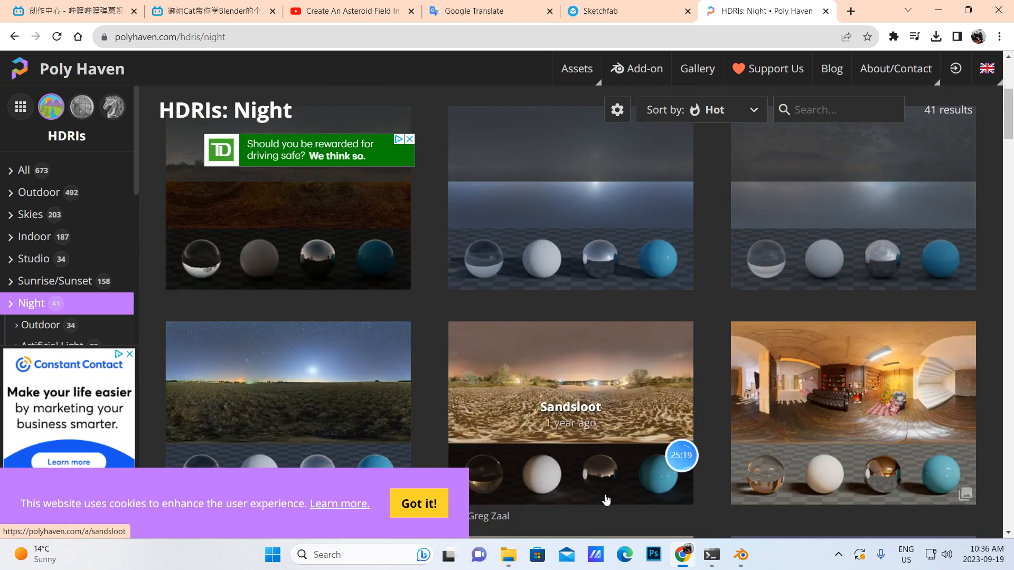
Step: Open the Kloppenheim 02 HDRI page on Poly Haven and show its download file formats
{"action": "mouse_move", "coordinate": [741, 554]}
{"action": "left_click", "coordinate": [844, 480]}
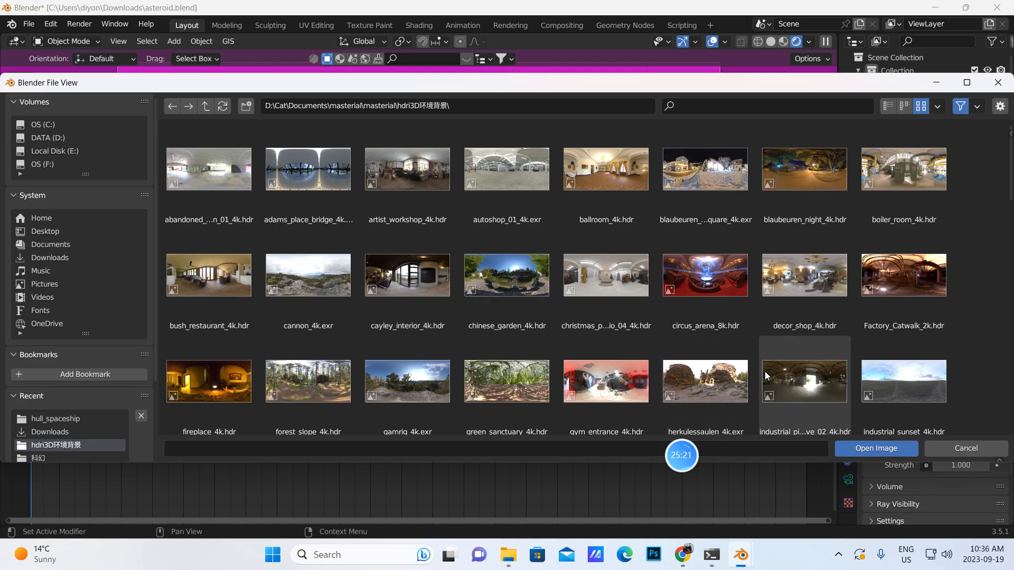
{"action": "left_click", "coordinate": [687, 560]}
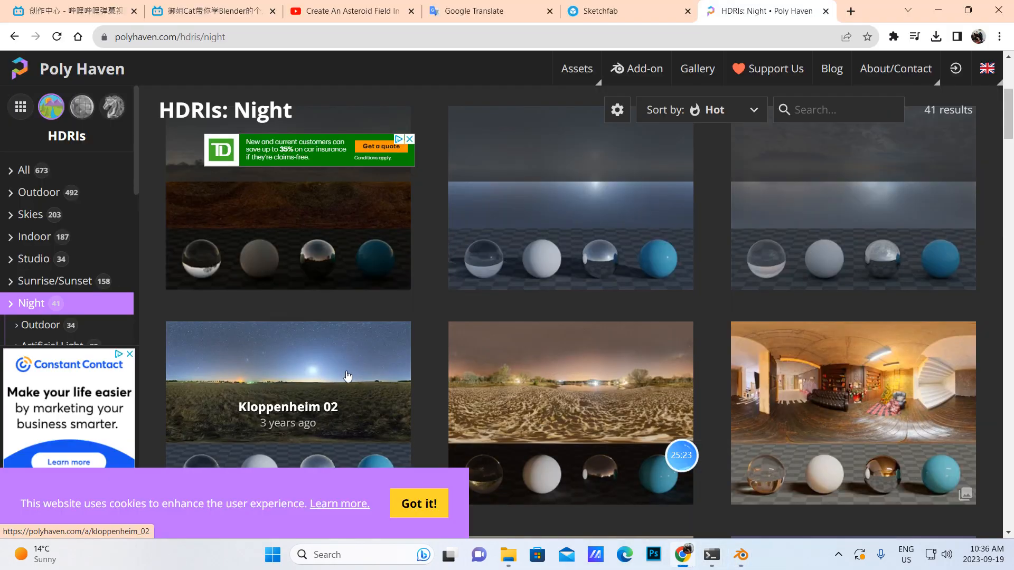
{"action": "left_click", "coordinate": [376, 389]}
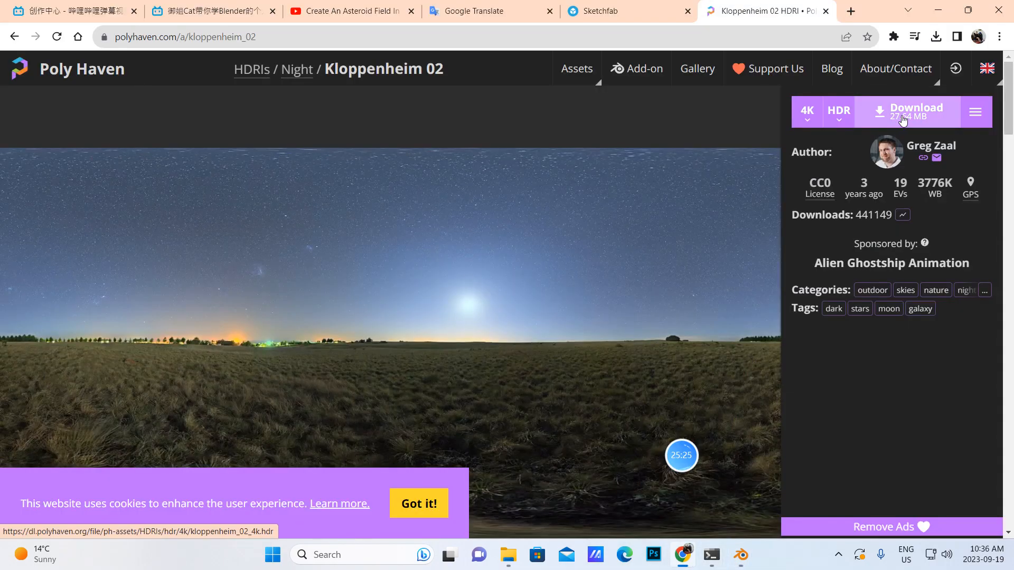
{"action": "left_click", "coordinate": [840, 119]}
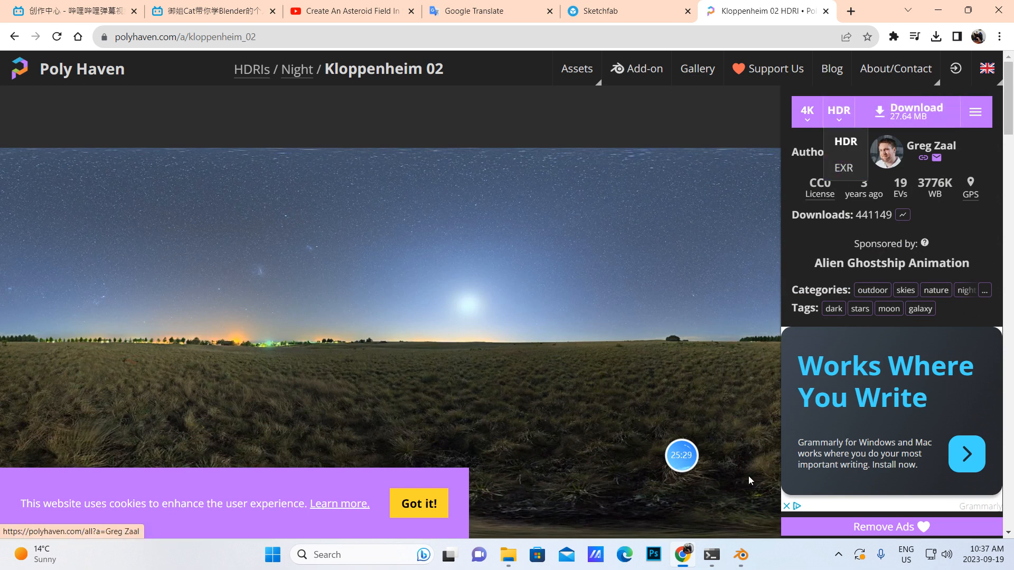
Step: Switch back to Blender and load moonless_golf_4k.hdr from the HDRI folder as the world's environment texture
{"action": "mouse_move", "coordinate": [741, 555]}
{"action": "left_click", "coordinate": [747, 444]}
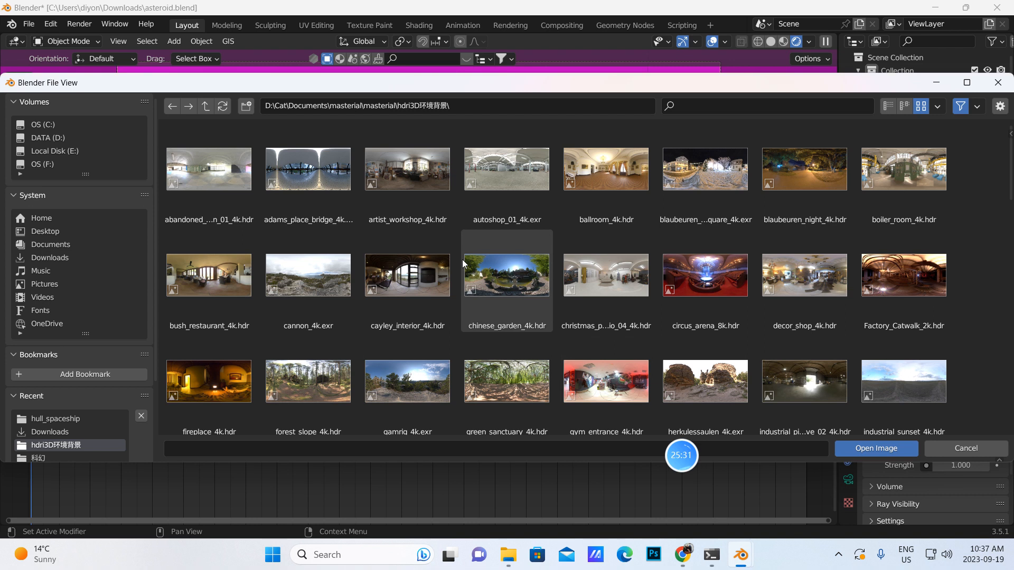
{"action": "scroll", "coordinate": [511, 291], "scroll_direction": "down", "scroll_amount": 5}
{"action": "scroll", "coordinate": [522, 274], "scroll_direction": "down", "scroll_amount": 3}
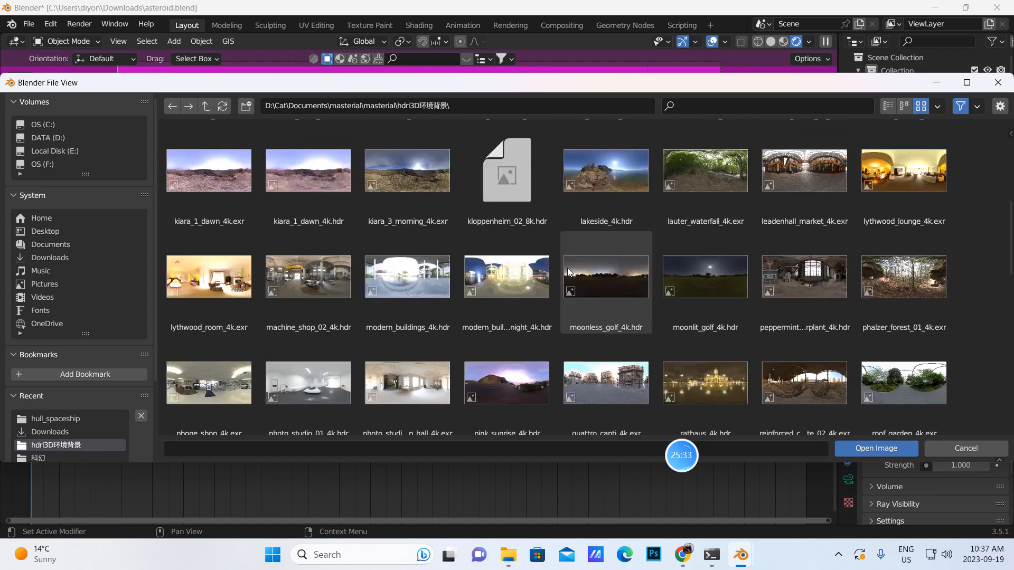
{"action": "scroll", "coordinate": [702, 262], "scroll_direction": "down", "scroll_amount": 1}
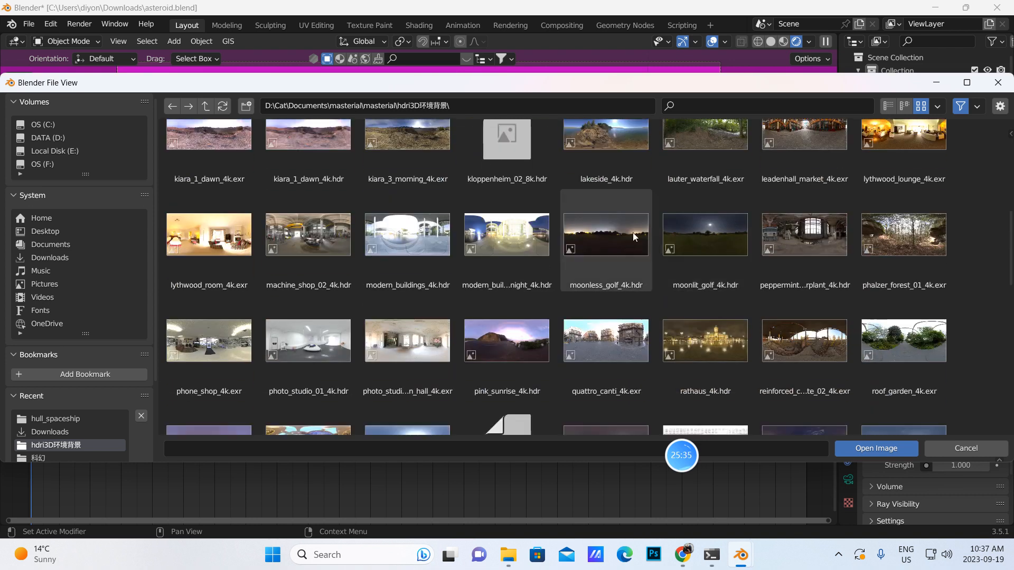
{"action": "left_click", "coordinate": [608, 236]}
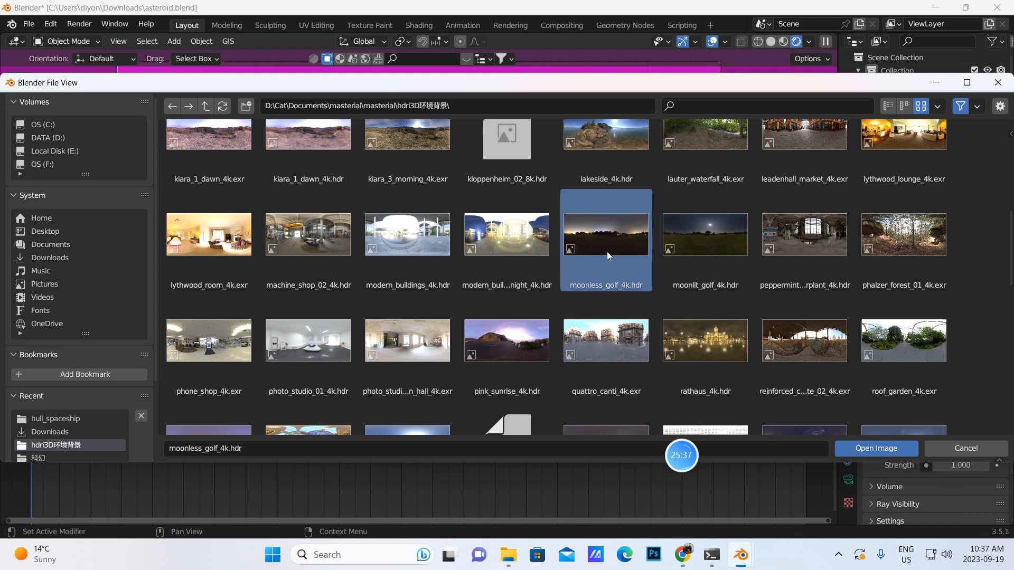
{"action": "left_click", "coordinate": [873, 449]}
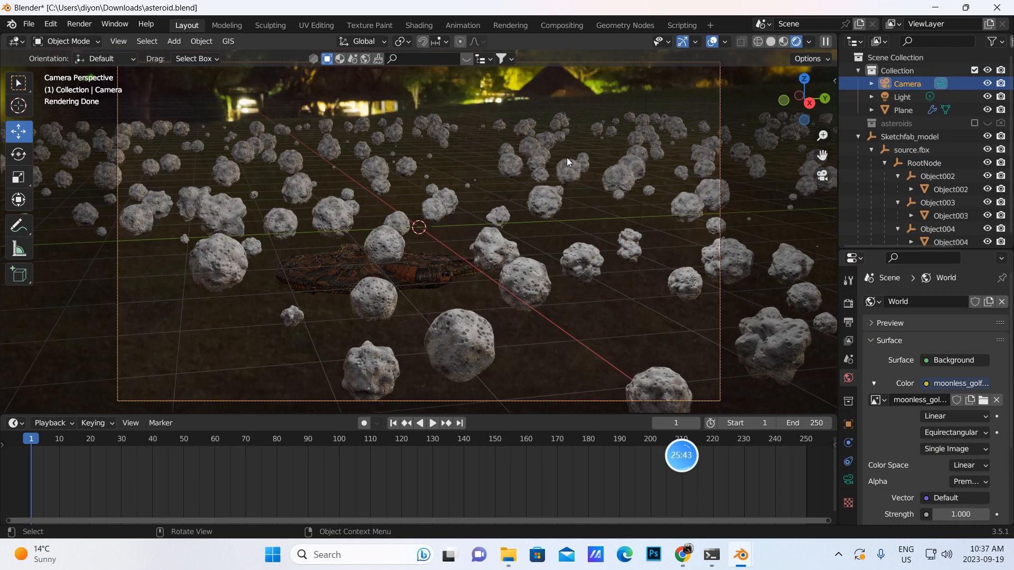
Step: Show the World shader nodes in the Shading workspace, with an enlarged 3D viewport looking through the camera
{"action": "left_click", "coordinate": [424, 25]}
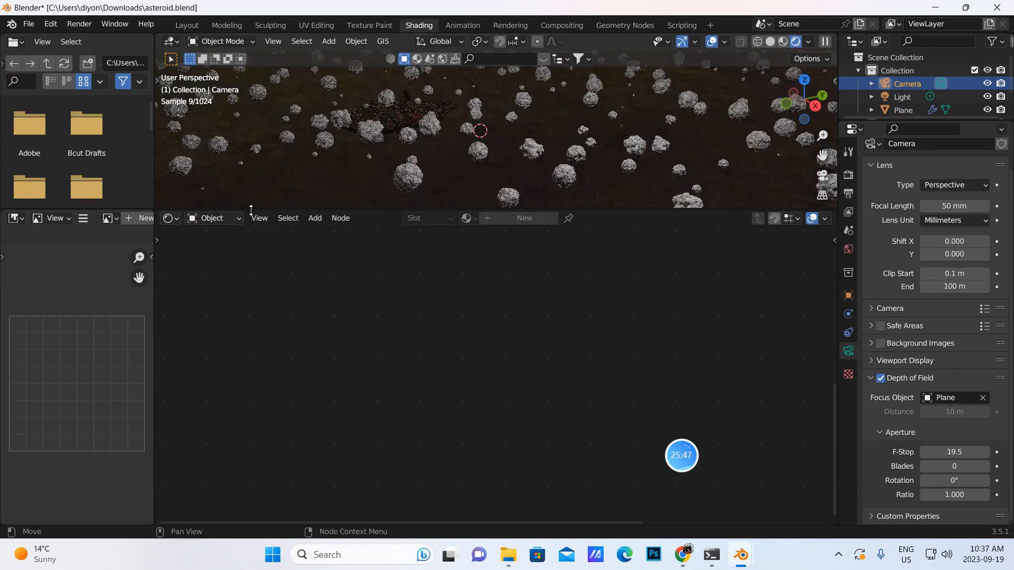
{"action": "left_click", "coordinate": [237, 218]}
{"action": "left_click", "coordinate": [222, 248]}
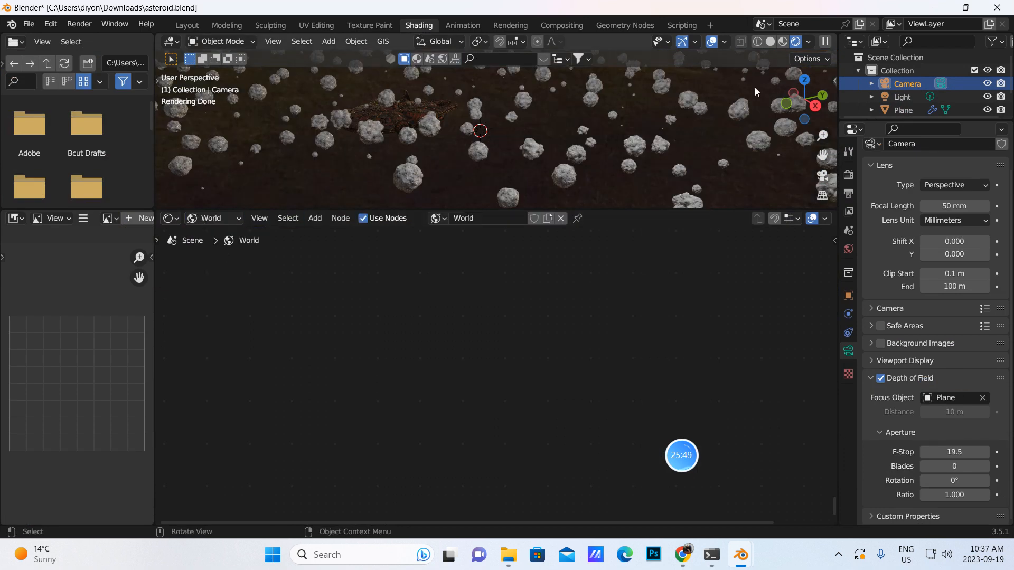
{"action": "left_click", "coordinate": [823, 175]}
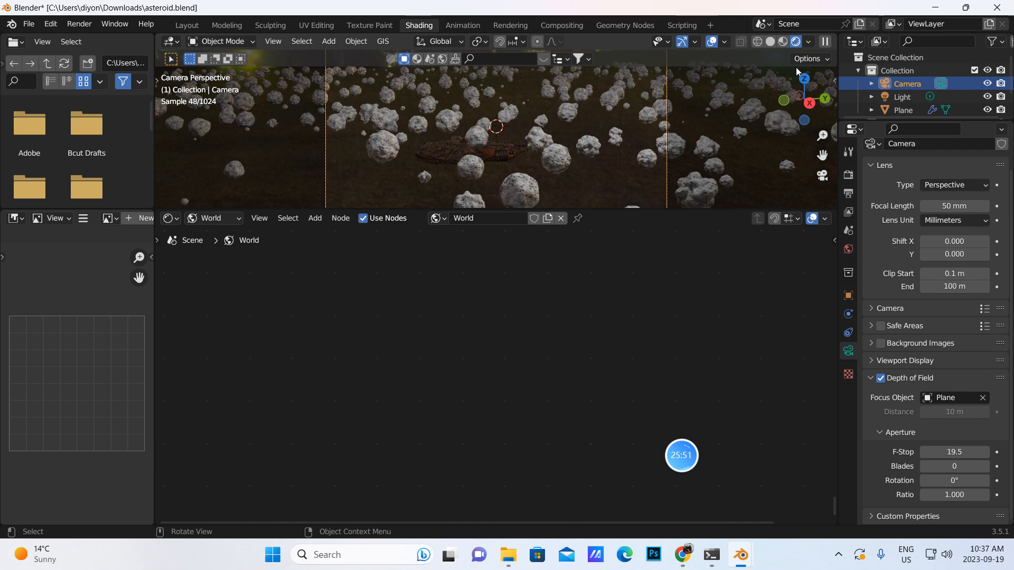
{"action": "scroll", "coordinate": [670, 169], "scroll_direction": "down", "scroll_amount": 2}
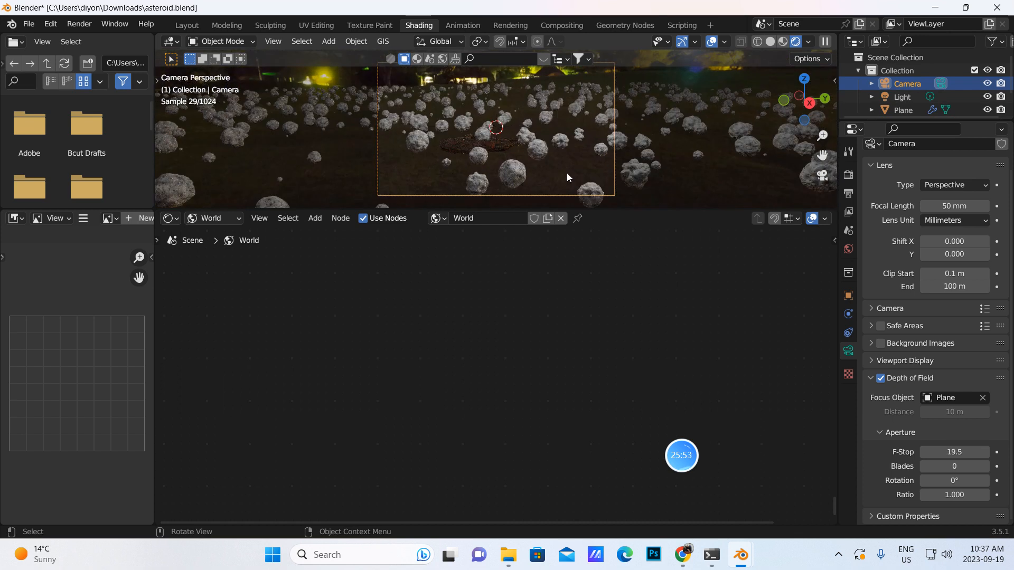
{"action": "left_click_drag", "start_coordinate": [629, 210], "coordinate": [580, 319]}
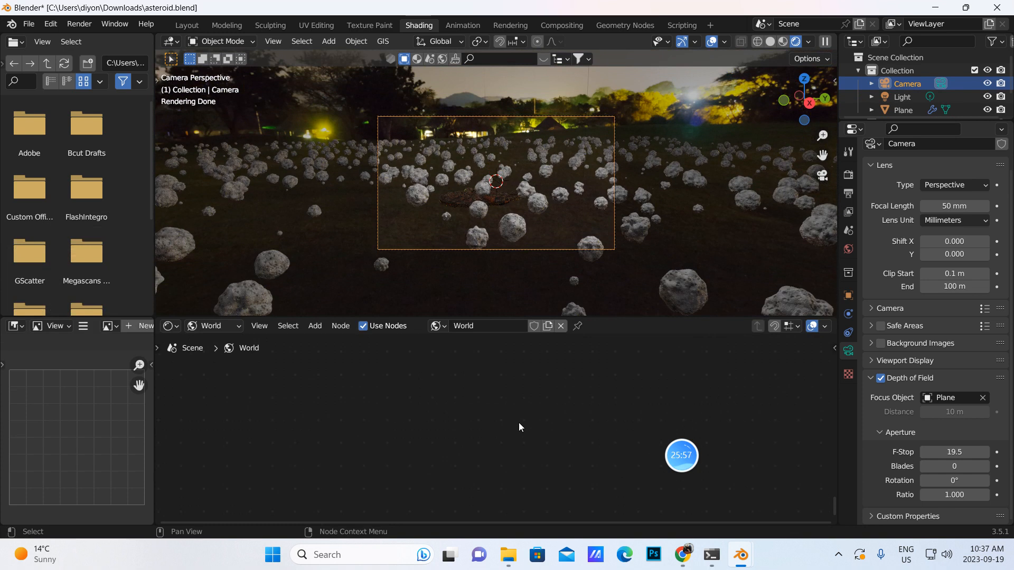
{"action": "scroll", "coordinate": [519, 423], "scroll_direction": "down", "scroll_amount": 6}
{"action": "scroll", "coordinate": [518, 423], "scroll_direction": "up", "scroll_amount": 4}
{"action": "middle_click_drag", "start_coordinate": [527, 420], "coordinate": [510, 526]}
{"action": "scroll", "coordinate": [528, 481], "scroll_direction": "up", "scroll_amount": 3}
{"action": "scroll", "coordinate": [527, 482], "scroll_direction": "up", "scroll_amount": 5}
{"action": "scroll", "coordinate": [518, 503], "scroll_direction": "up", "scroll_amount": 6}
Step: Search the add-ons in Preferences for "node" and check whether Node Wrangler is enabled
{"action": "left_click", "coordinate": [51, 24]}
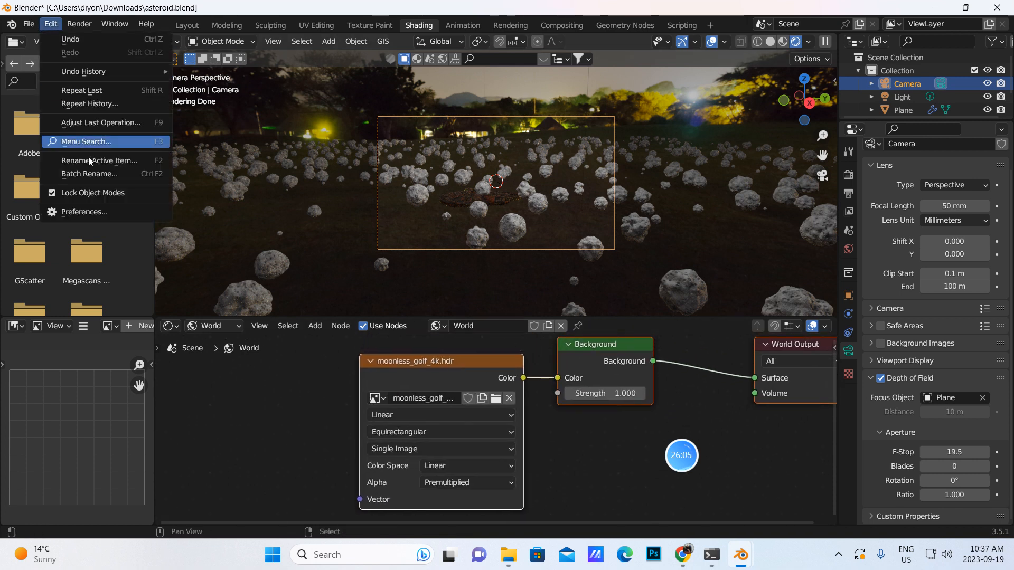
{"action": "left_click", "coordinate": [78, 213]}
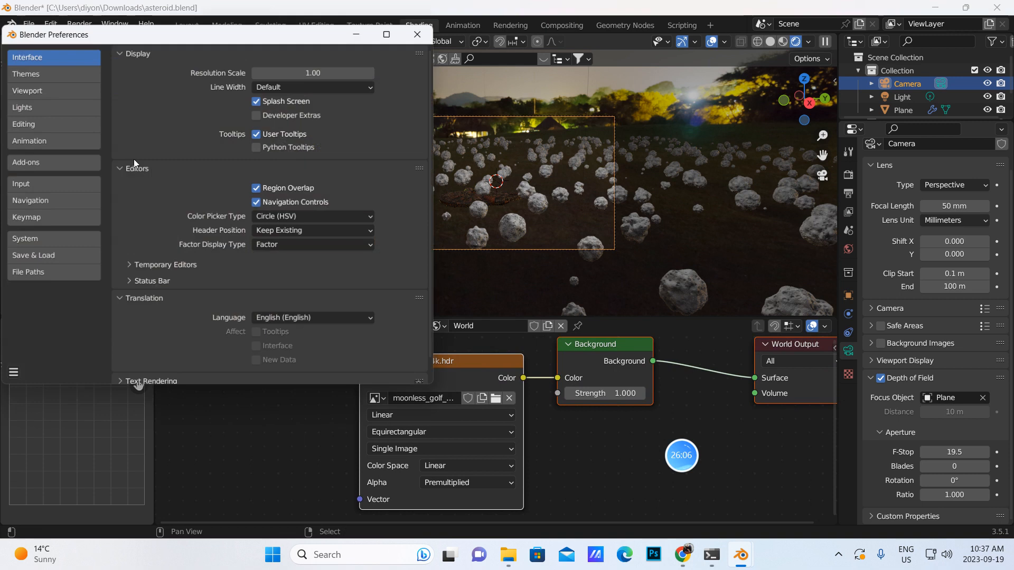
{"action": "left_click", "coordinate": [37, 161]}
{"action": "left_click", "coordinate": [355, 68]}
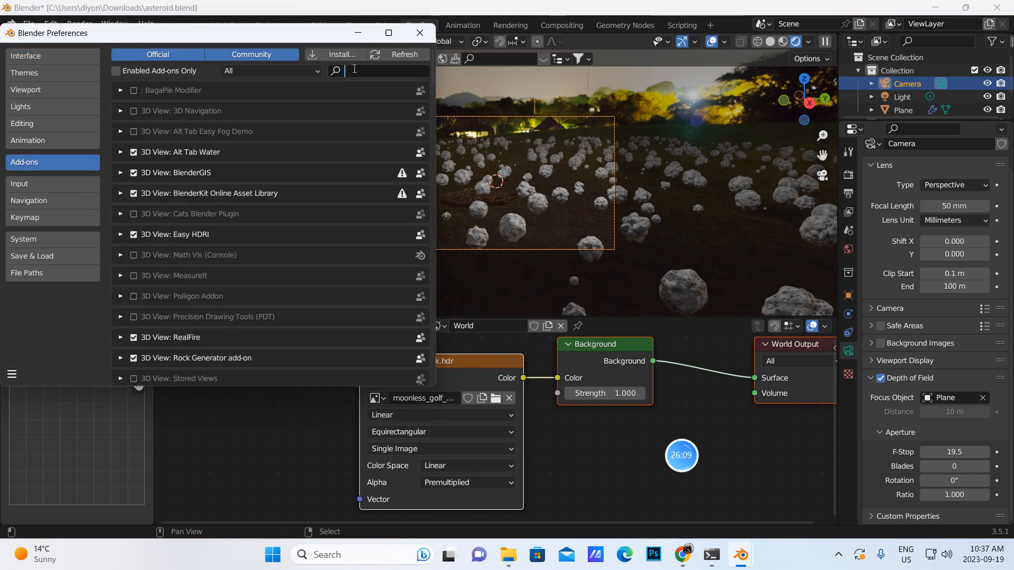
{"action": "type", "text": "n"}
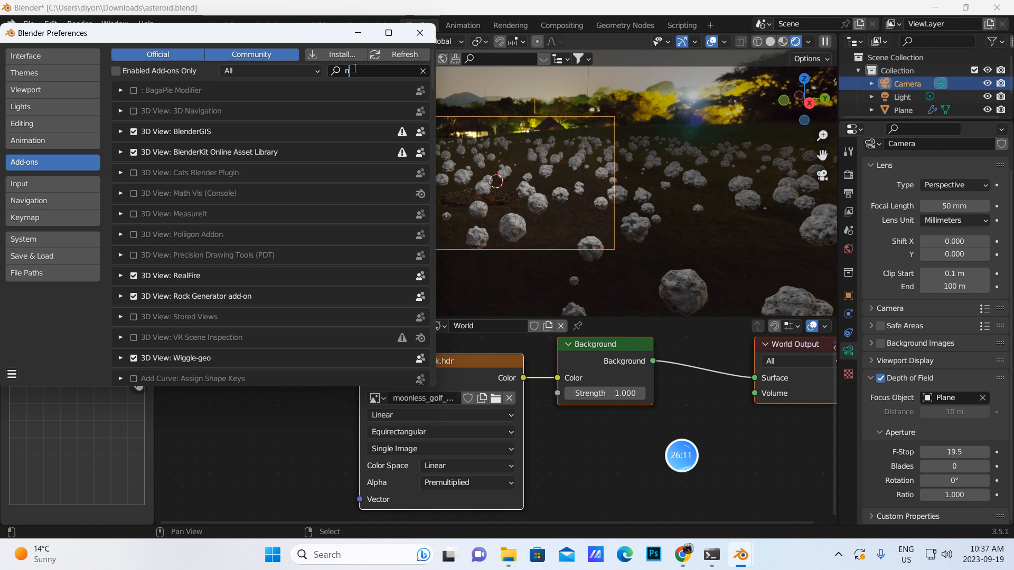
{"action": "type", "text": "d"}
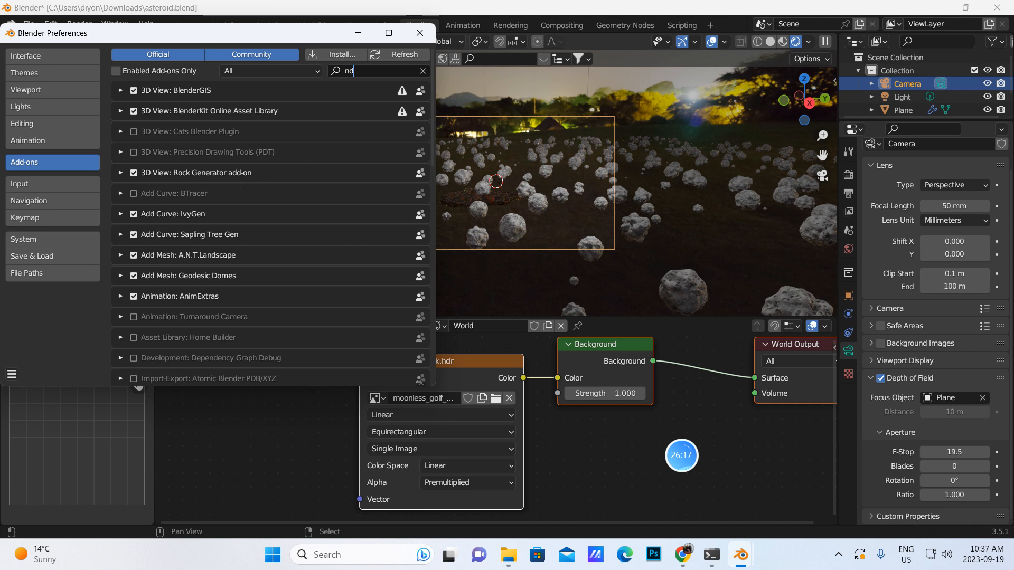
{"action": "key", "text": "BackSpace"}
{"action": "type", "text": "ode"}
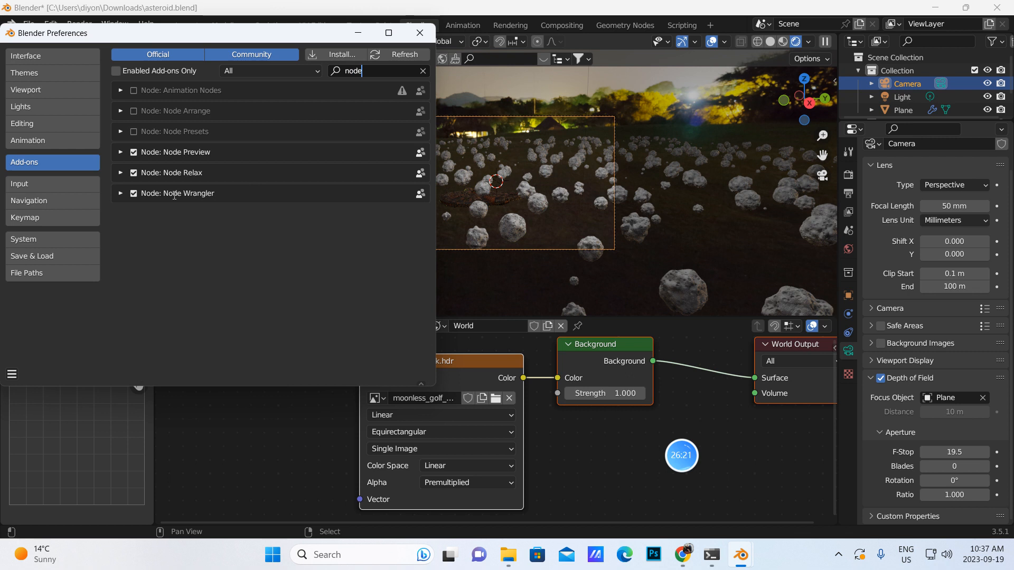
{"action": "left_click", "coordinate": [420, 33]}
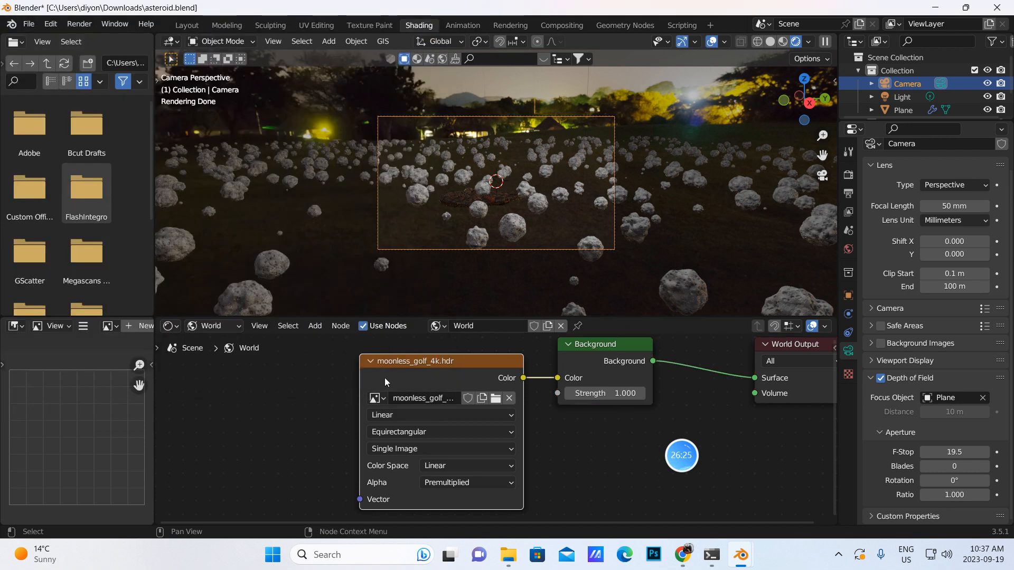
Step: Add Texture Coordinate and Mapping nodes to the environment texture with Node Wrangler and view the scene in the Layout workspace
{"action": "key", "text": "ctrl+t"}
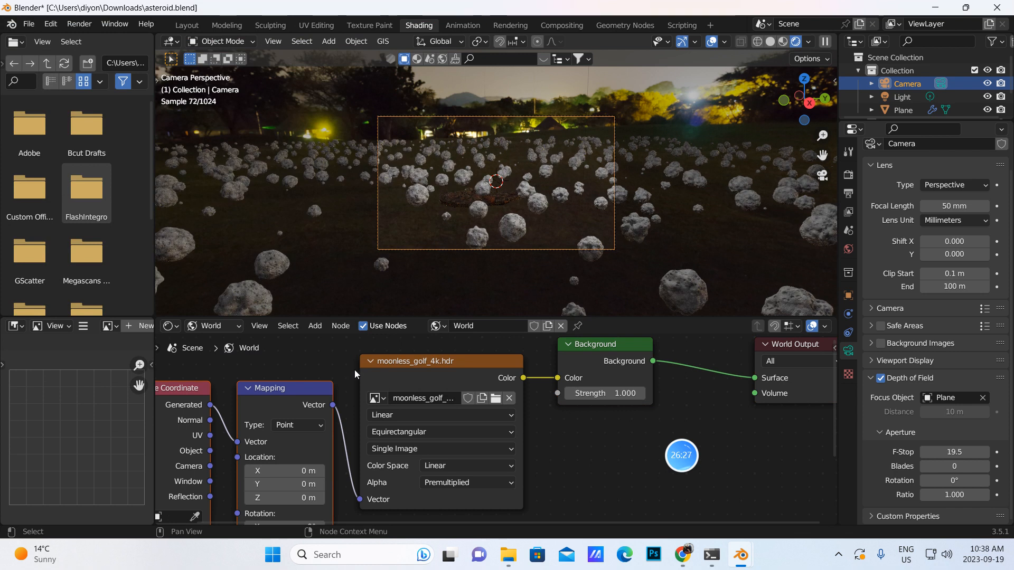
{"action": "middle_click_drag", "start_coordinate": [346, 366], "coordinate": [403, 461]}
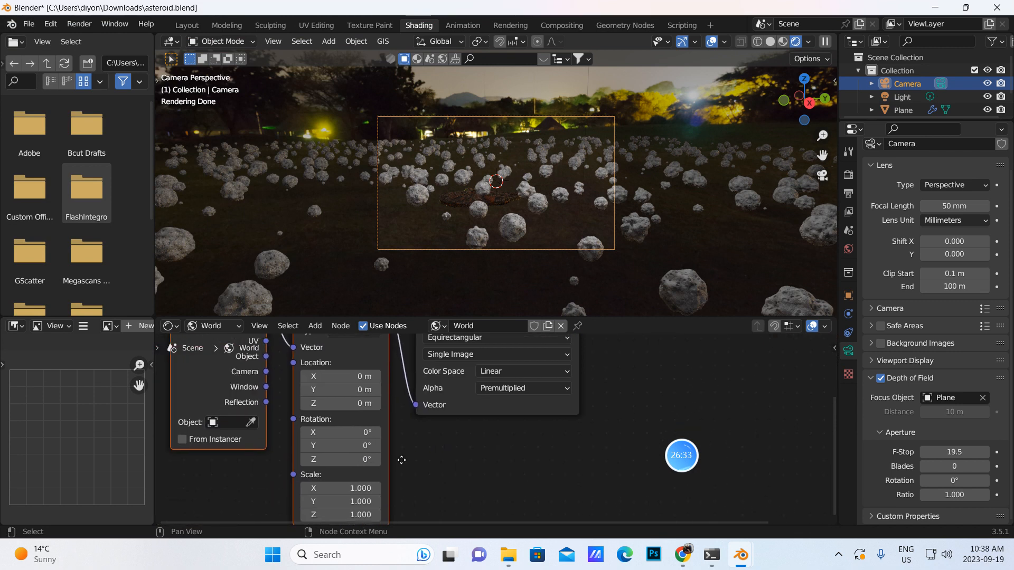
{"action": "scroll", "coordinate": [573, 186], "scroll_direction": "up", "scroll_amount": 2}
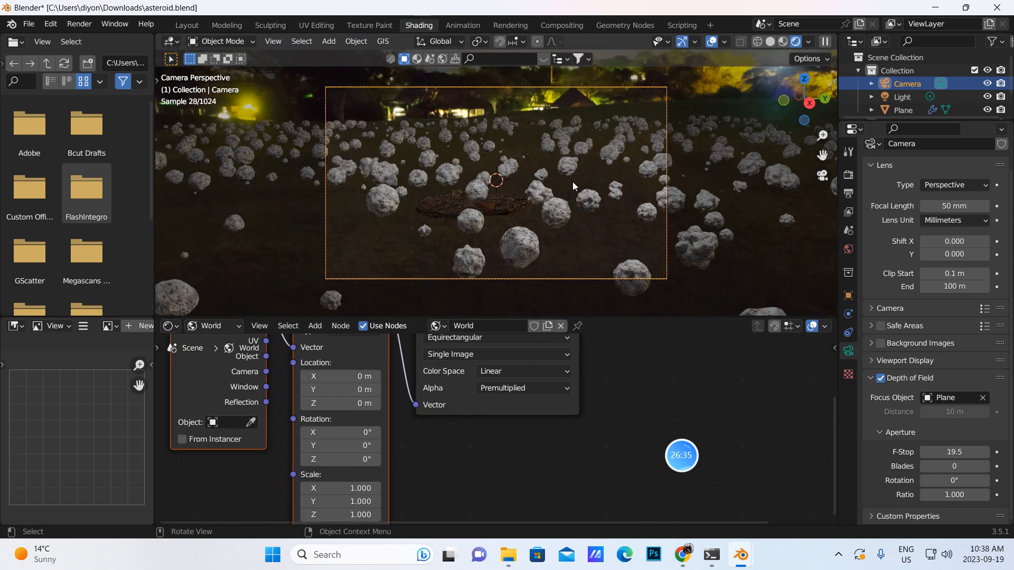
{"action": "left_click", "coordinate": [187, 25]}
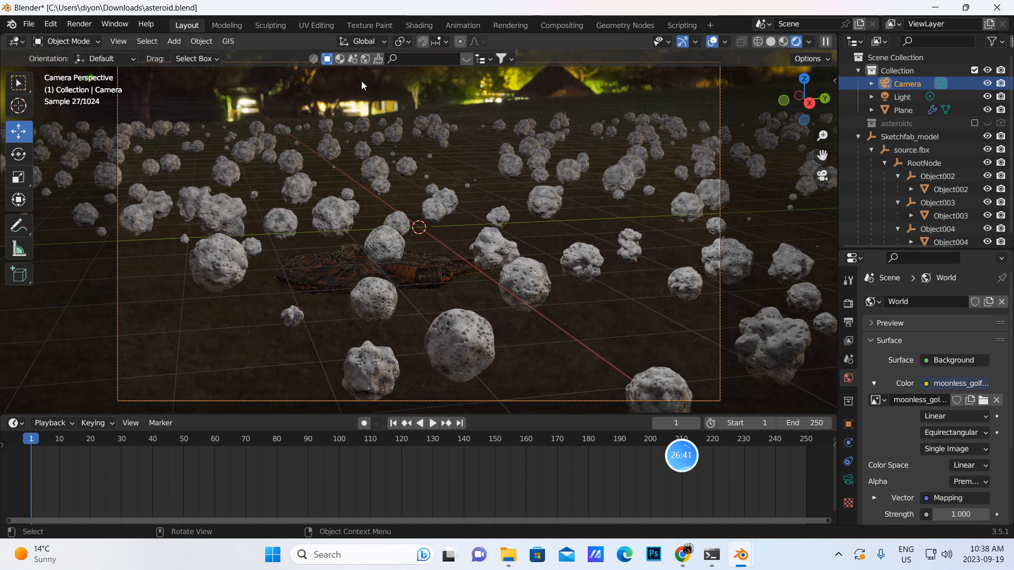
Step: Return to the Shading workspace and set the Mapping node's Z location to 0.7 m
{"action": "left_click", "coordinate": [413, 26]}
{"action": "left_click", "coordinate": [376, 404]}
{"action": "left_click", "coordinate": [376, 404]}
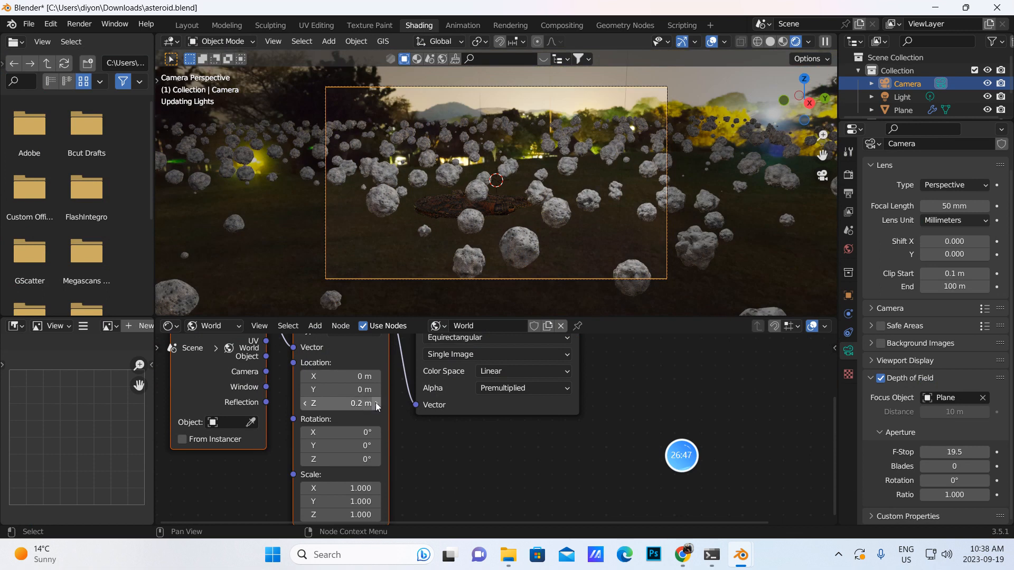
{"action": "left_click", "coordinate": [375, 403]}
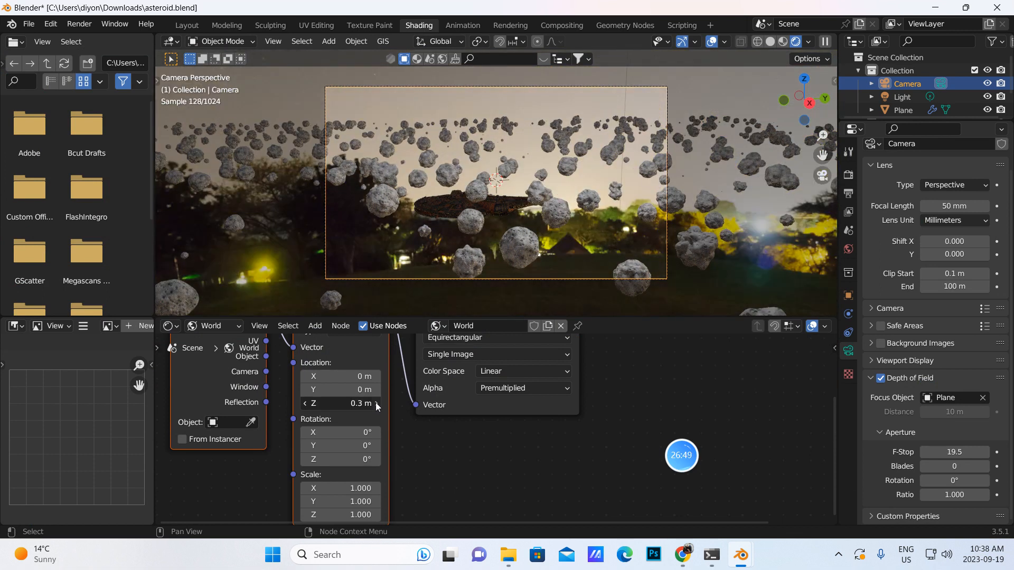
{"action": "left_click", "coordinate": [376, 403]}
{"action": "left_click", "coordinate": [375, 403]}
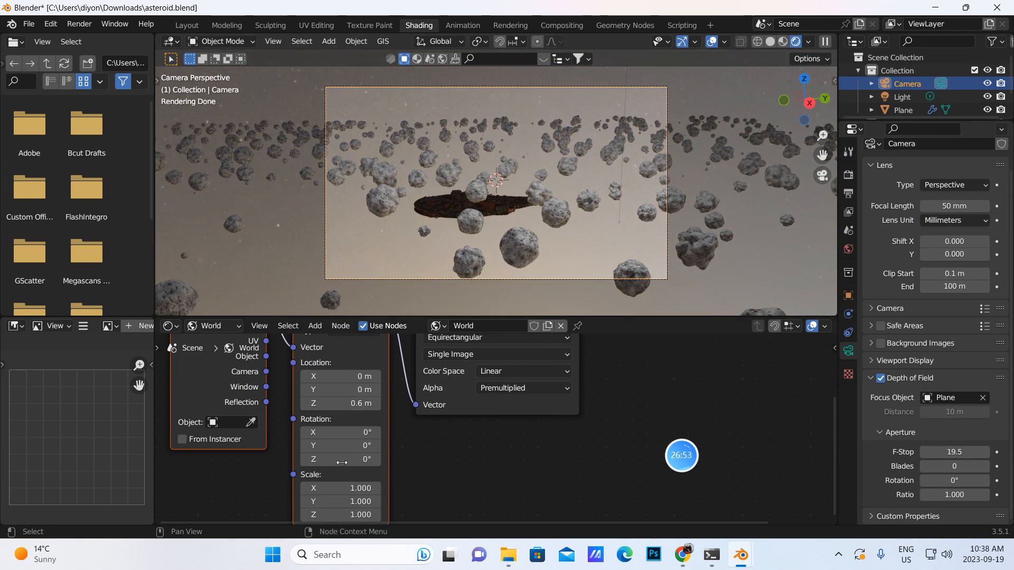
{"action": "left_click", "coordinate": [376, 403]}
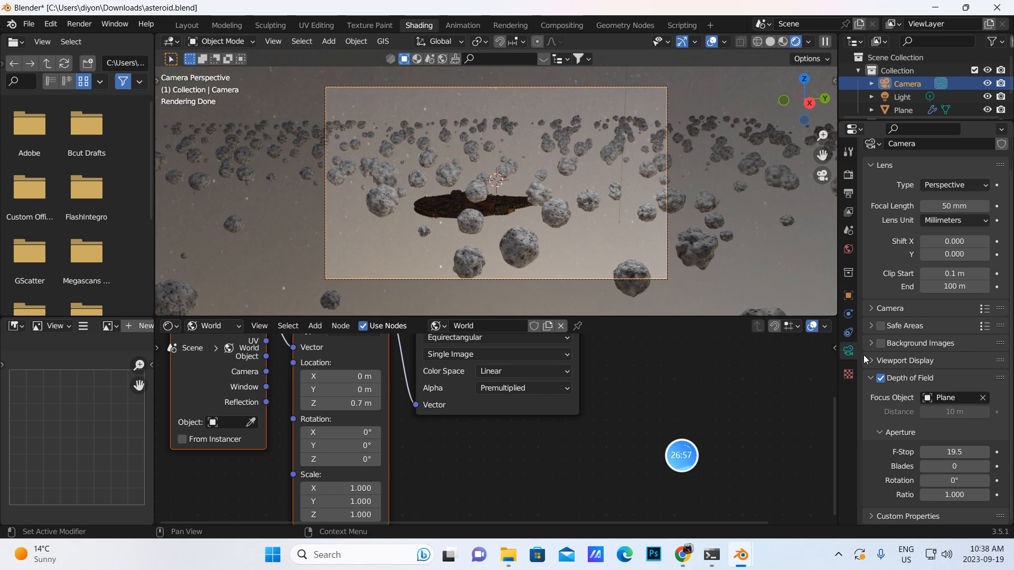
Step: Lower the world background strength to 0.1
{"action": "left_click", "coordinate": [848, 249]}
{"action": "left_click", "coordinate": [936, 389]}
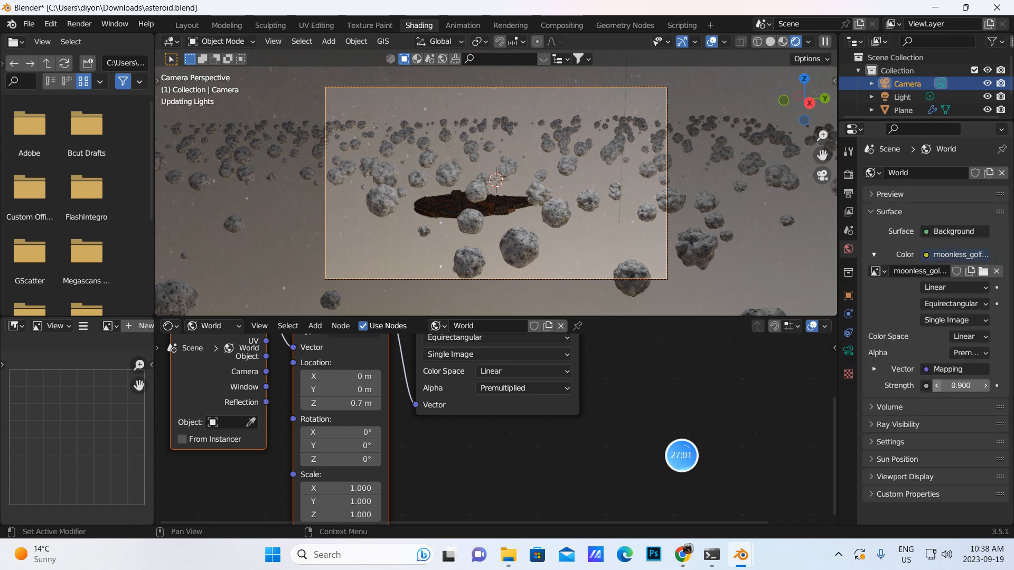
{"action": "left_click", "coordinate": [937, 388]}
{"action": "left_click", "coordinate": [937, 388]}
{"action": "left_click", "coordinate": [936, 389]}
{"action": "left_click", "coordinate": [936, 389]}
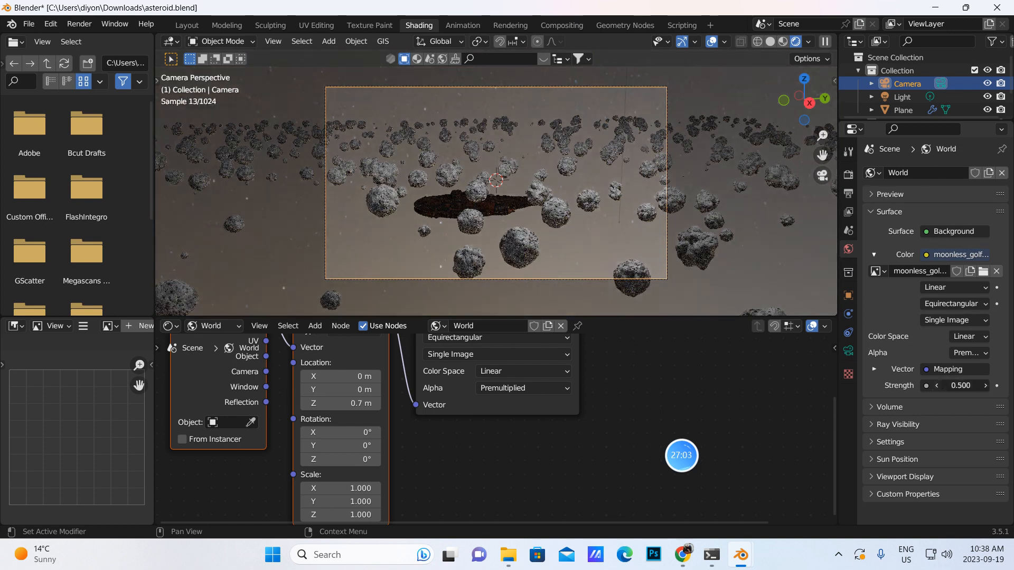
{"action": "left_click", "coordinate": [936, 388]}
{"action": "left_click", "coordinate": [936, 388]}
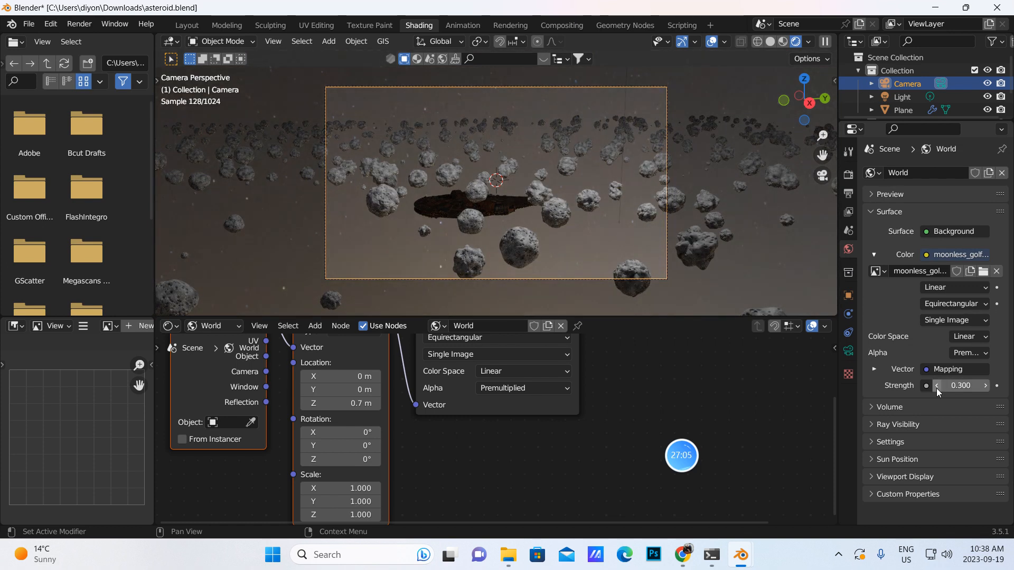
{"action": "left_click", "coordinate": [936, 388]}
{"action": "left_click", "coordinate": [936, 388]}
{"action": "left_click", "coordinate": [668, 211]}
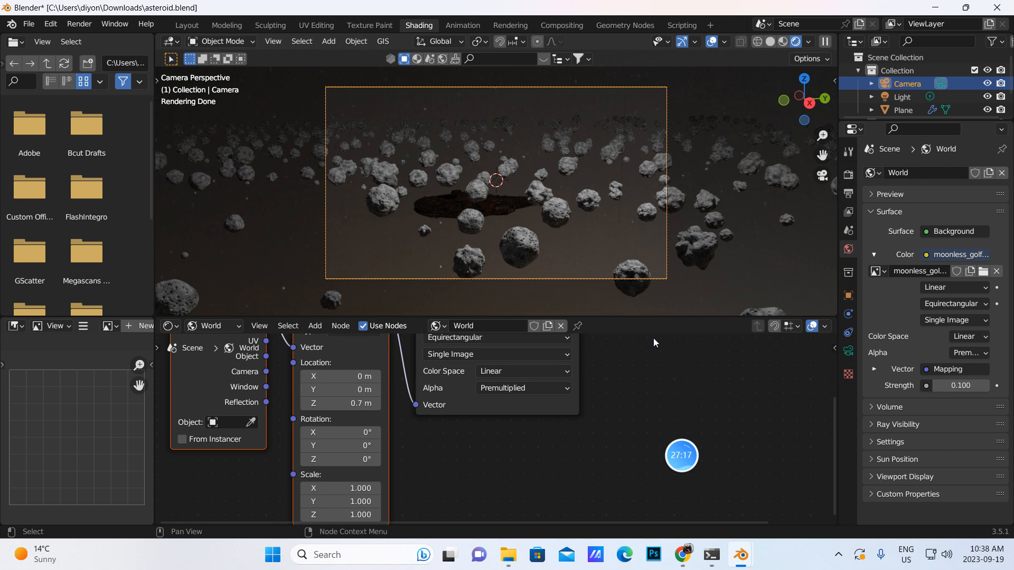
Step: Remove the world's current environment image and browse the D: drive to the hdri3D环境背景 folder for a replacement
{"action": "left_click", "coordinate": [997, 272]}
{"action": "left_click", "coordinate": [976, 271]}
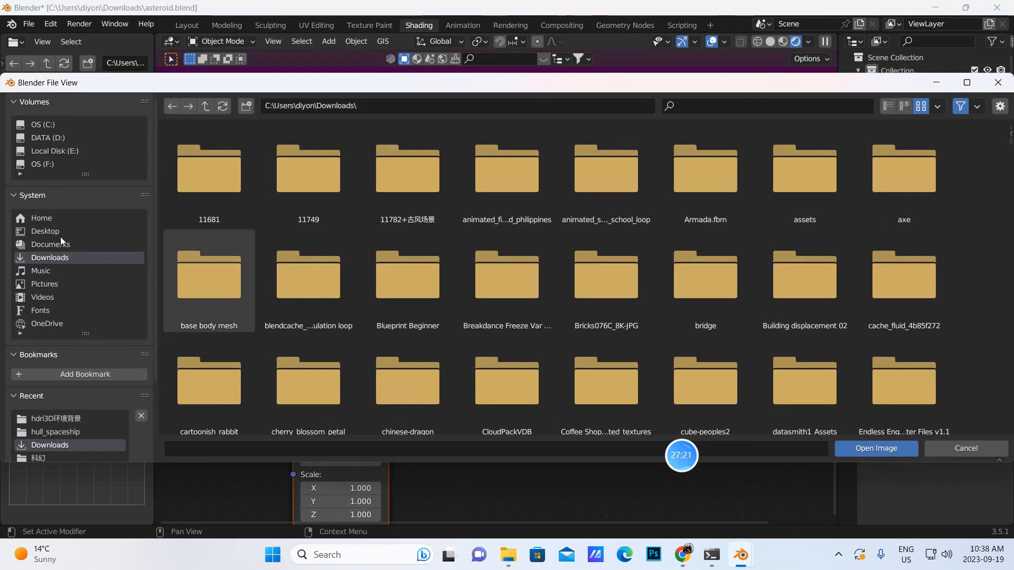
{"action": "left_click", "coordinate": [55, 140]}
{"action": "double_click", "coordinate": [310, 203]}
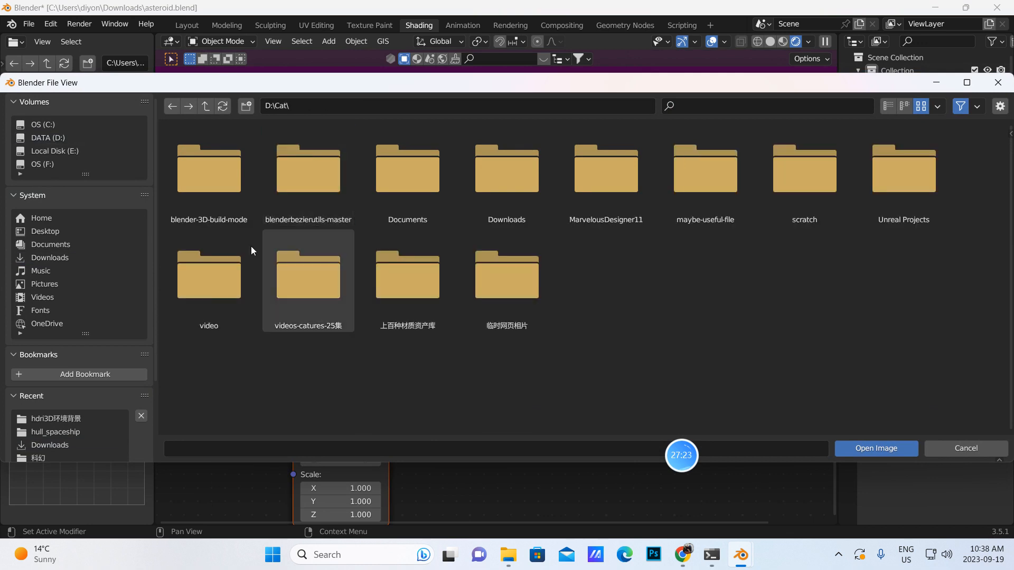
{"action": "left_click", "coordinate": [420, 183]}
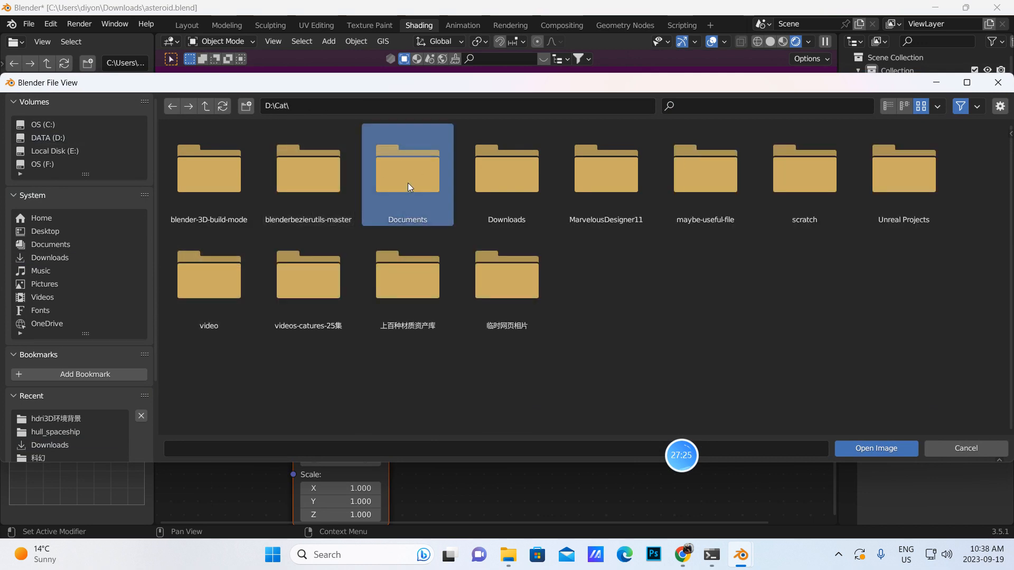
{"action": "double_click", "coordinate": [408, 183]}
{"action": "double_click", "coordinate": [223, 199]}
{"action": "double_click", "coordinate": [225, 202]}
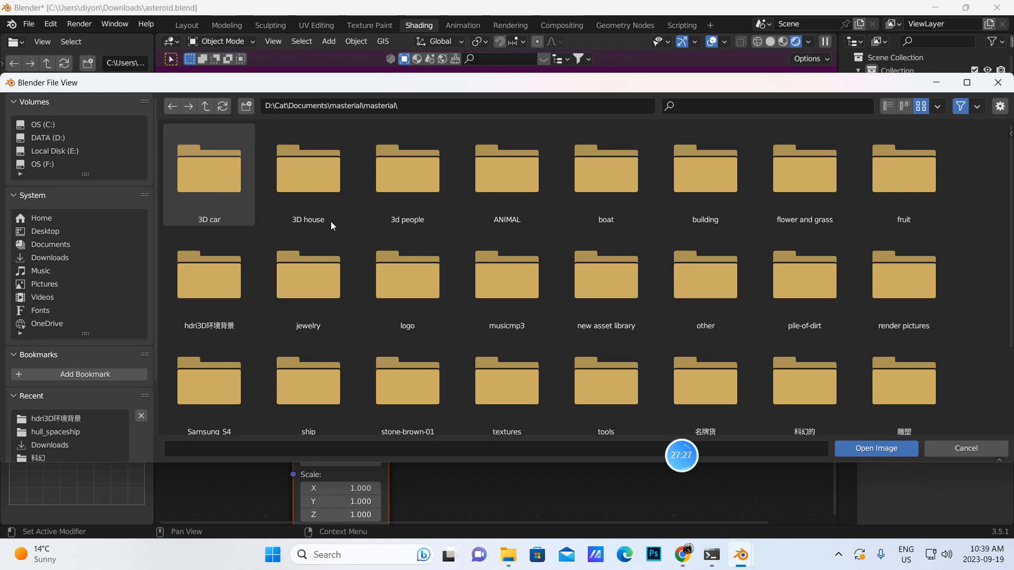
{"action": "double_click", "coordinate": [222, 283]}
Step: Load solitude_night_4k.hdr as the world's environment texture
{"action": "scroll", "coordinate": [528, 286], "scroll_direction": "down", "scroll_amount": 6}
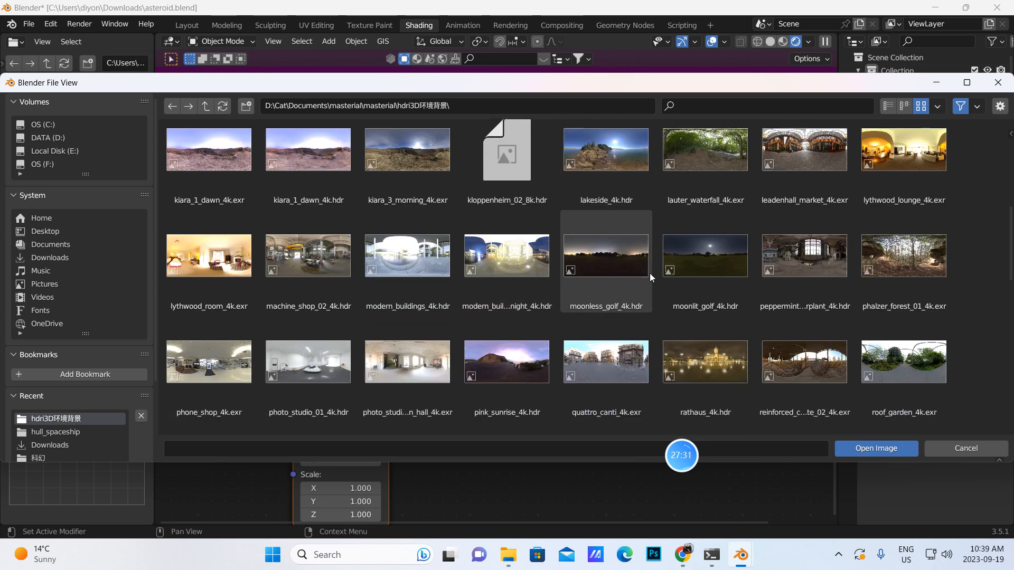
{"action": "scroll", "coordinate": [651, 274], "scroll_direction": "down", "scroll_amount": 4}
{"action": "scroll", "coordinate": [581, 255], "scroll_direction": "down", "scroll_amount": 3}
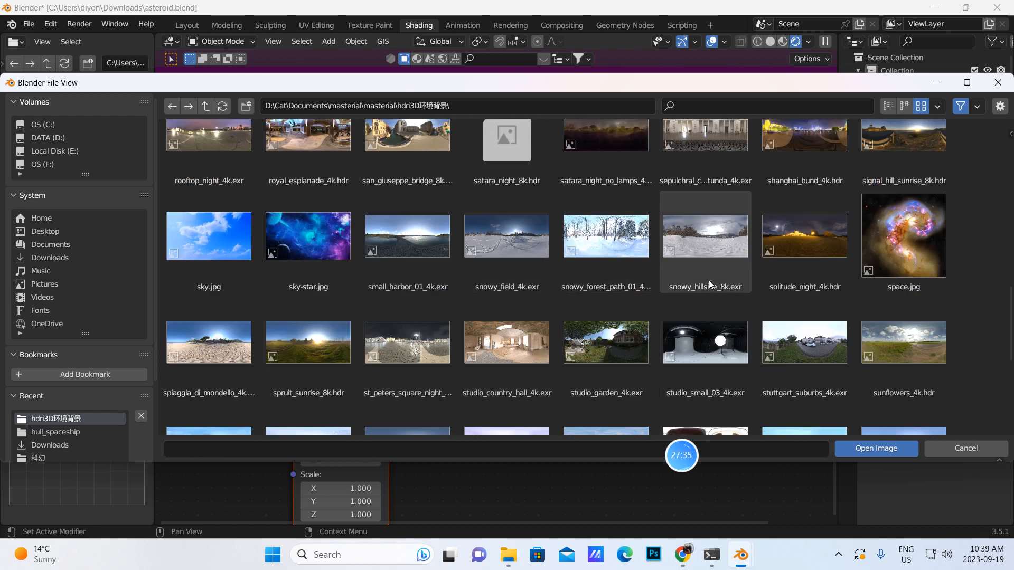
{"action": "left_click", "coordinate": [814, 232]}
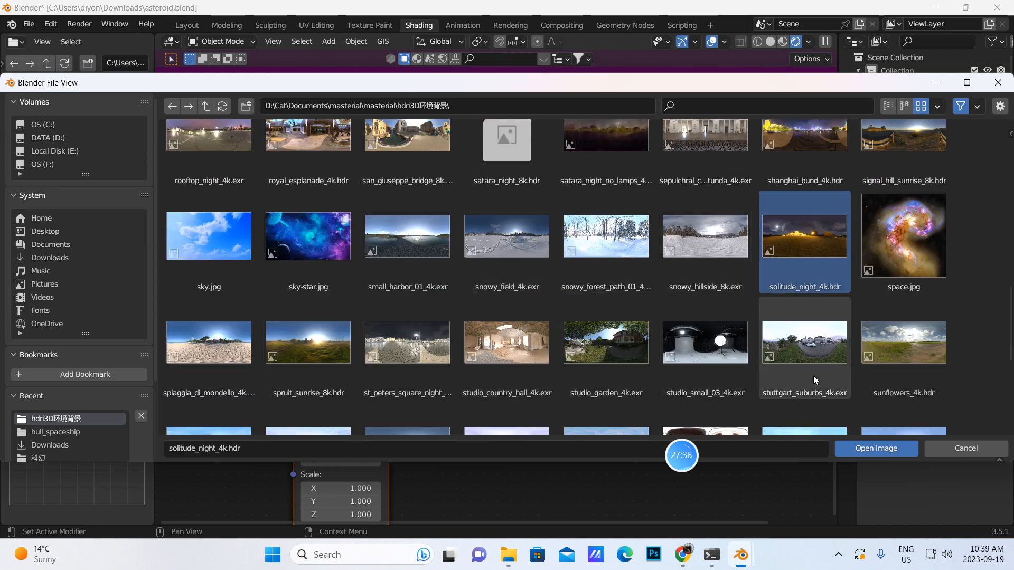
{"action": "left_click", "coordinate": [862, 447]}
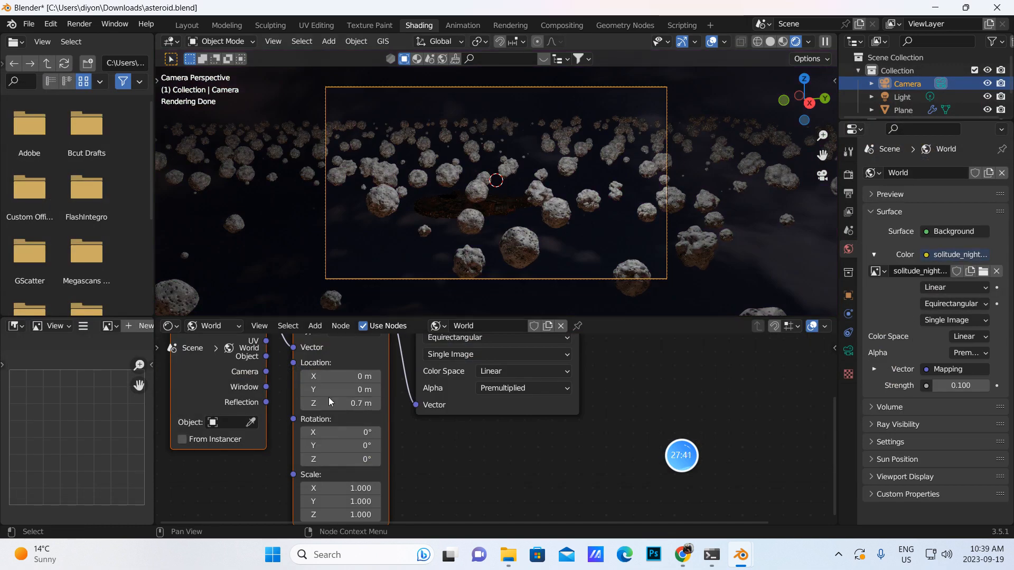
Step: Set the world background strength to 0.3 and return to the Layout workspace
{"action": "left_click", "coordinate": [938, 386]}
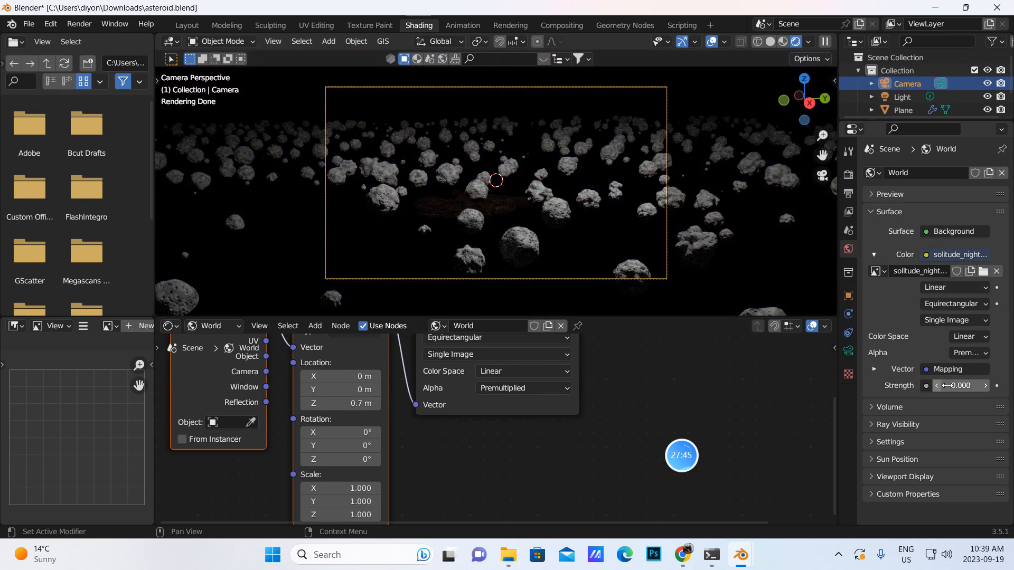
{"action": "left_click", "coordinate": [984, 387]}
{"action": "left_click", "coordinate": [986, 386]}
{"action": "left_click", "coordinate": [987, 386]}
{"action": "left_click", "coordinate": [987, 385]}
{"action": "left_click", "coordinate": [986, 385]}
{"action": "left_click", "coordinate": [986, 386]}
{"action": "left_click", "coordinate": [938, 388]}
{"action": "left_click", "coordinate": [937, 388]}
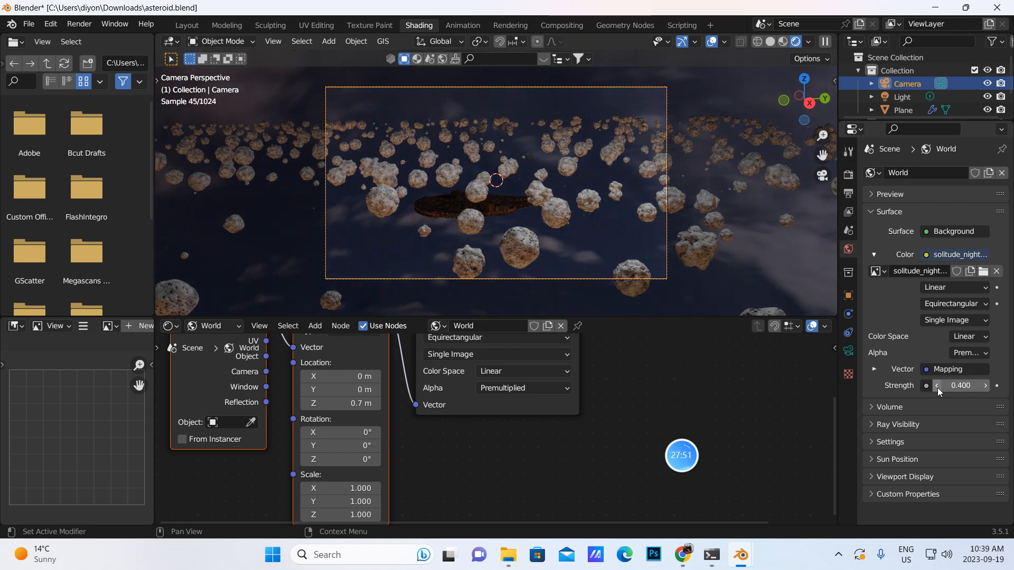
{"action": "left_click", "coordinate": [937, 388]}
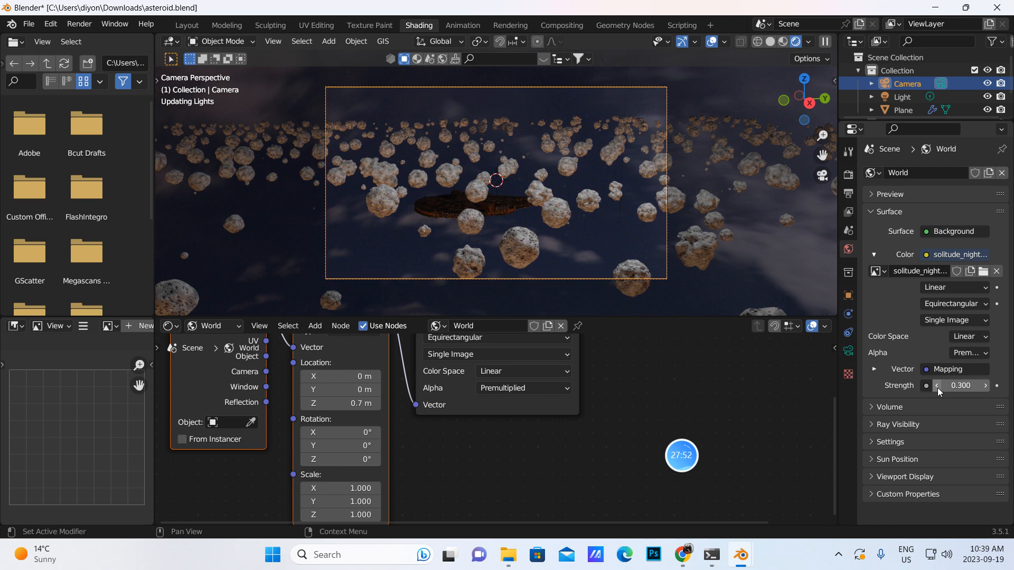
{"action": "left_click", "coordinate": [304, 404]}
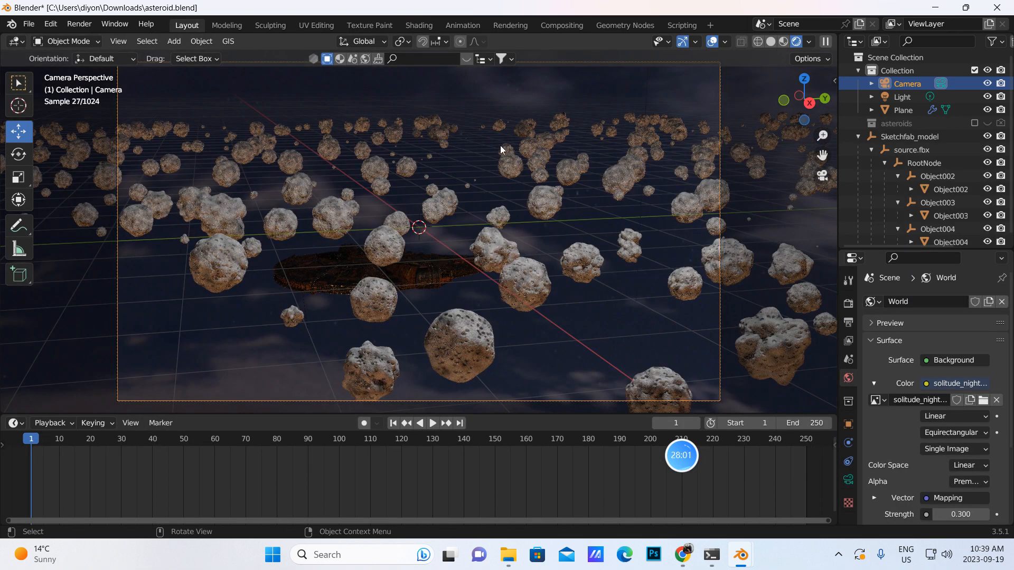
{"action": "mouse_move", "coordinate": [696, 457]}
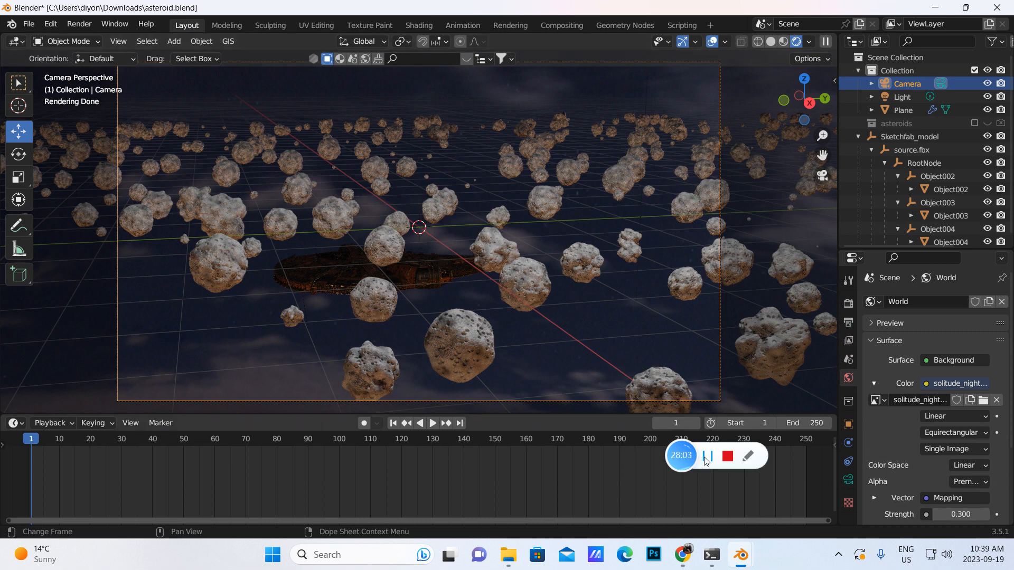
Step: Check the camera's depth of field settings, then render a still image of frame 1 and minimise the render window
{"action": "left_click", "coordinate": [848, 479]}
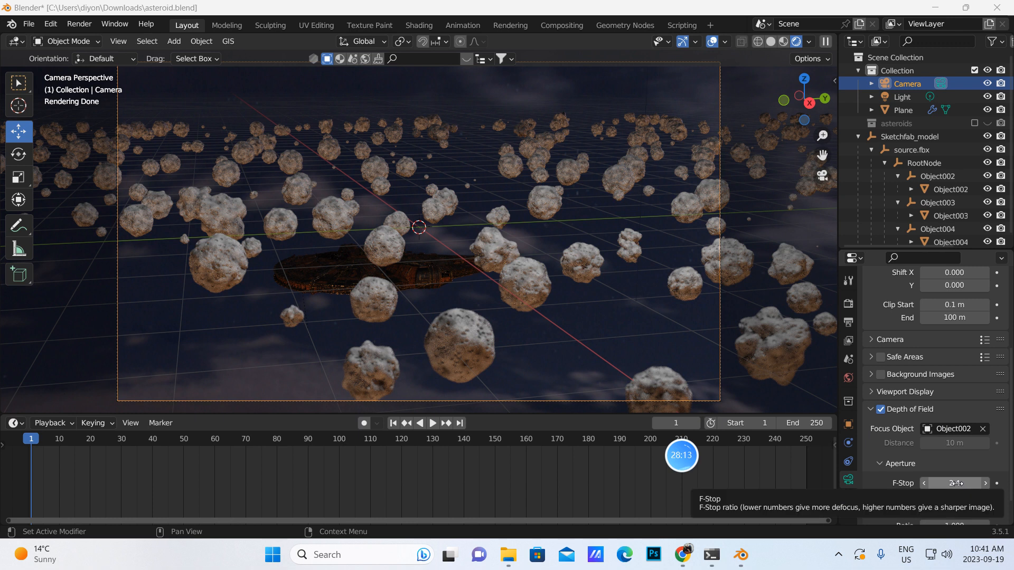
{"action": "left_click", "coordinate": [79, 25]}
{"action": "left_click", "coordinate": [90, 40]}
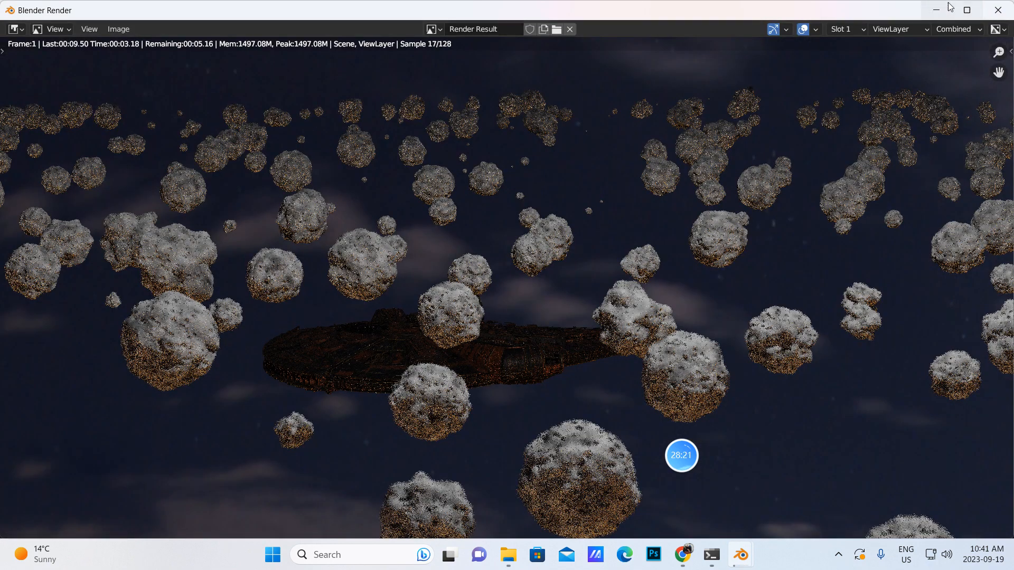
{"action": "left_click", "coordinate": [938, 13]}
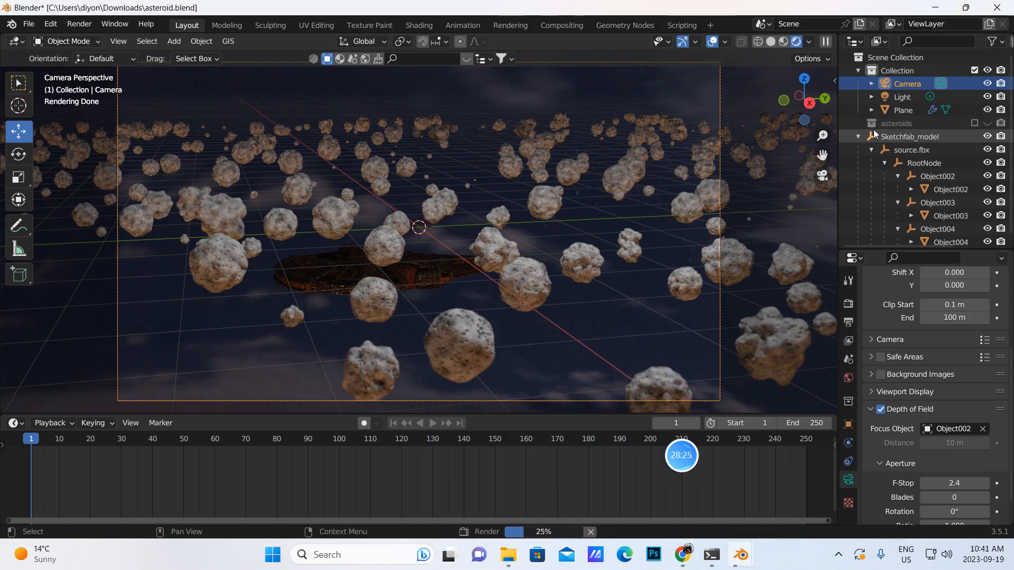
{"action": "left_click", "coordinate": [1001, 124]}
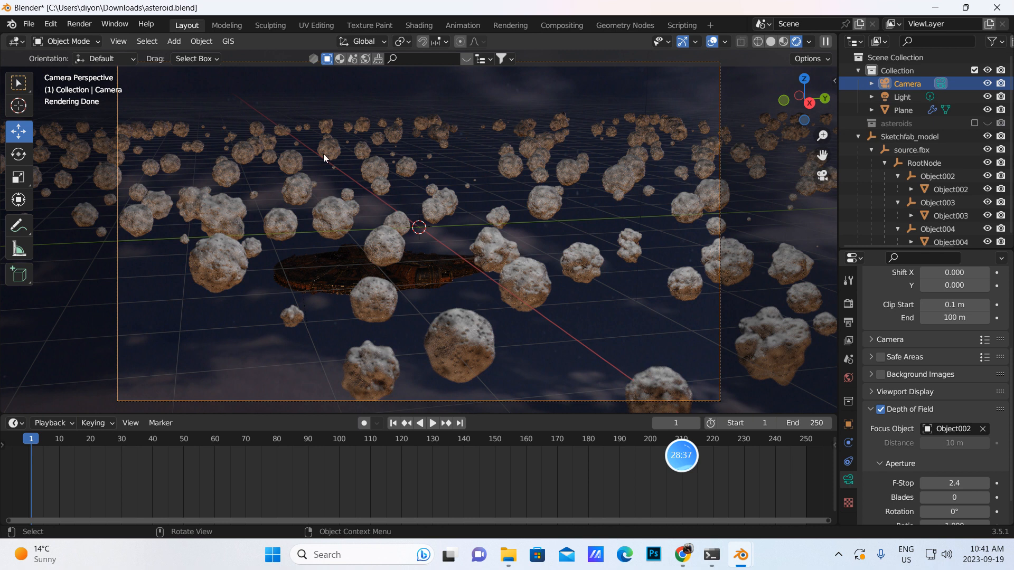
Step: Reopen the render window to inspect the finished image, then close it
{"action": "left_click", "coordinate": [78, 24]}
{"action": "mouse_move", "coordinate": [742, 555]}
{"action": "left_click", "coordinate": [851, 497]}
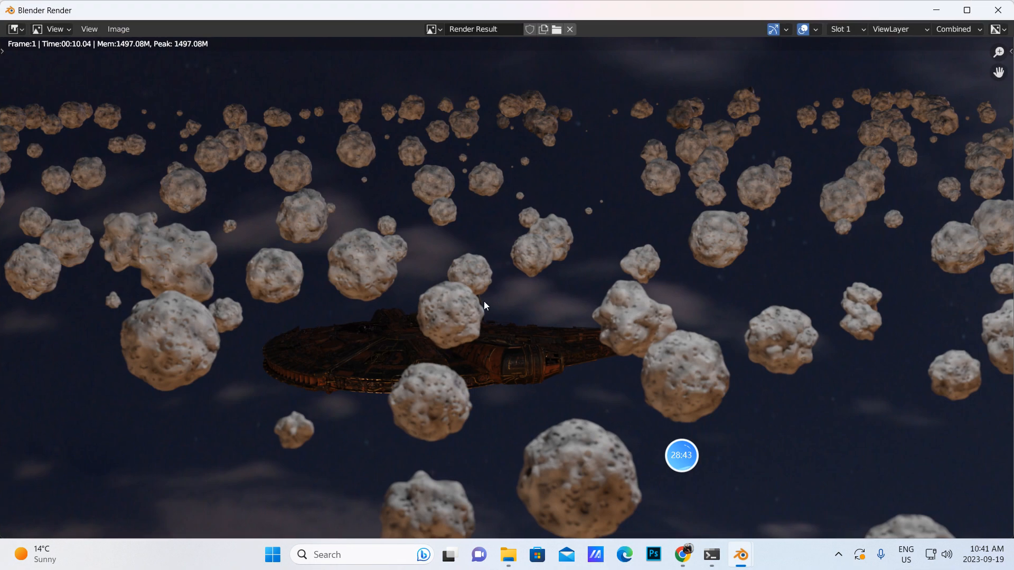
{"action": "left_click", "coordinate": [997, 10]}
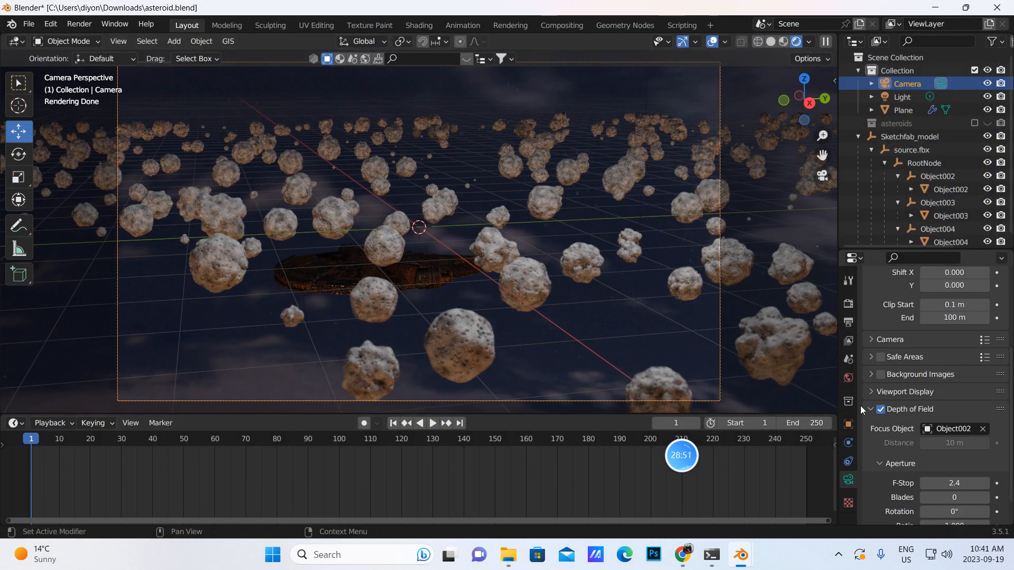
Step: Set the render output path to the Downloads folder with the file name spaceship
{"action": "left_click", "coordinate": [847, 305]}
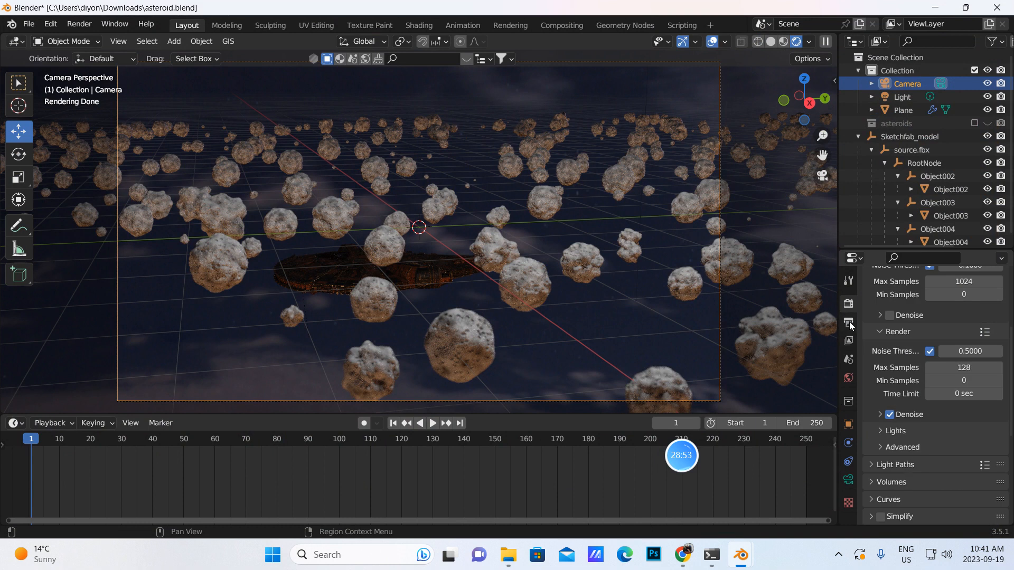
{"action": "left_click", "coordinate": [849, 323]}
{"action": "scroll", "coordinate": [916, 403], "scroll_direction": "down", "scroll_amount": 4}
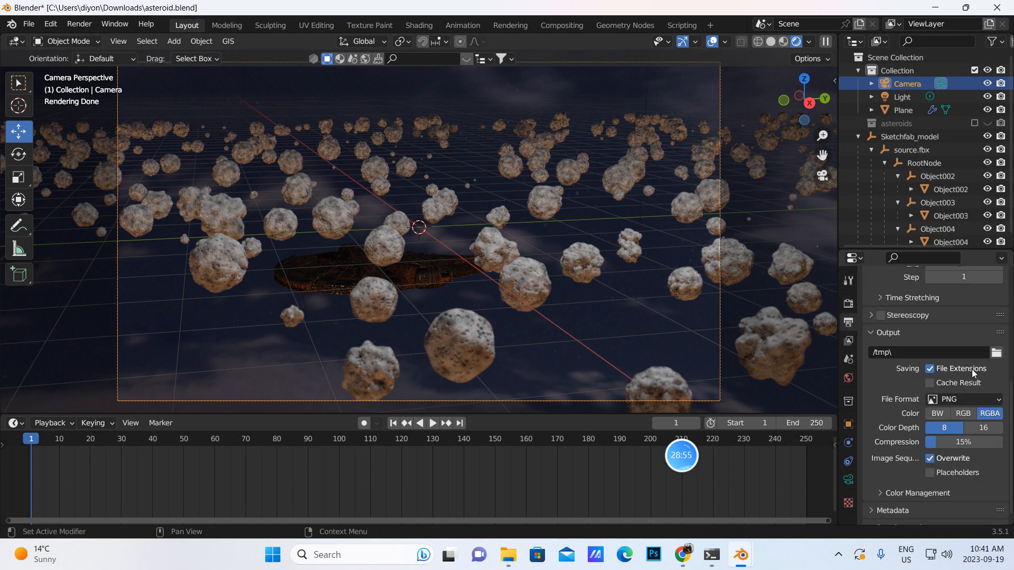
{"action": "left_click", "coordinate": [997, 353]}
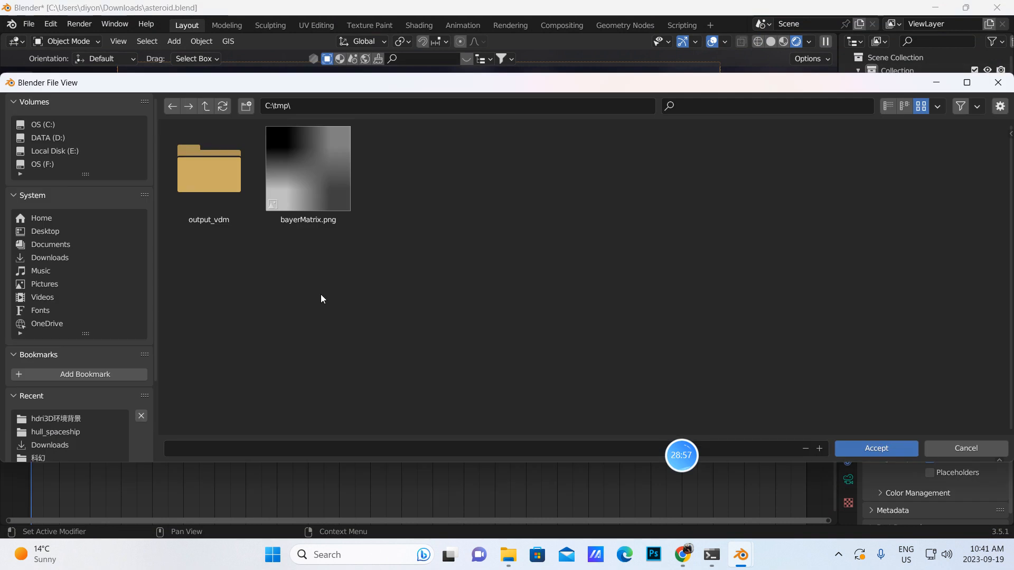
{"action": "left_click", "coordinate": [50, 258]}
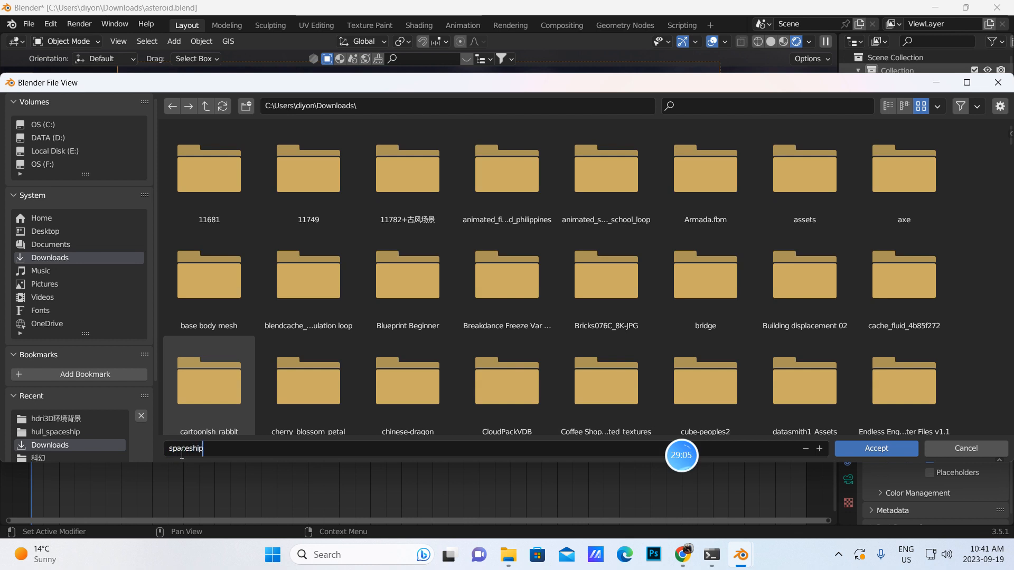
{"action": "left_click", "coordinate": [898, 450]}
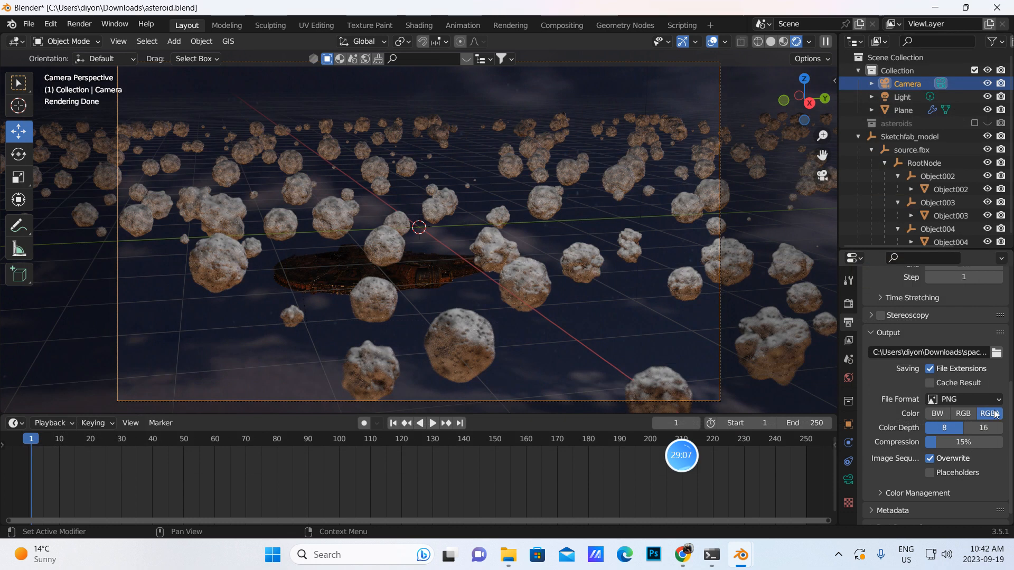
Step: Set the output format to FFmpeg Video with an MPEG-4 container and the MP3 audio codec
{"action": "left_click", "coordinate": [996, 402]}
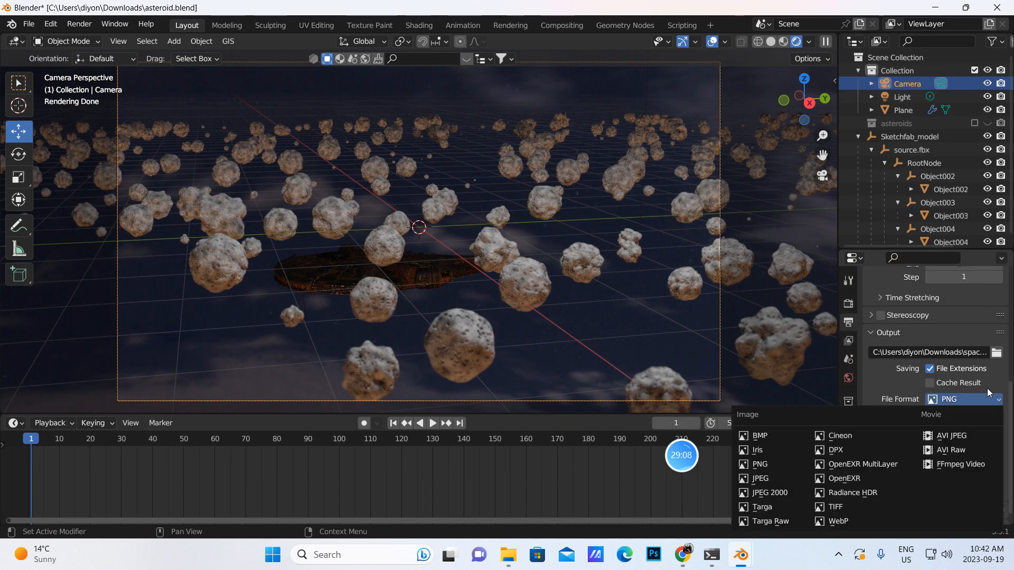
{"action": "left_click", "coordinate": [956, 459]}
{"action": "left_click", "coordinate": [892, 482]}
{"action": "scroll", "coordinate": [892, 484], "scroll_direction": "down", "scroll_amount": 6}
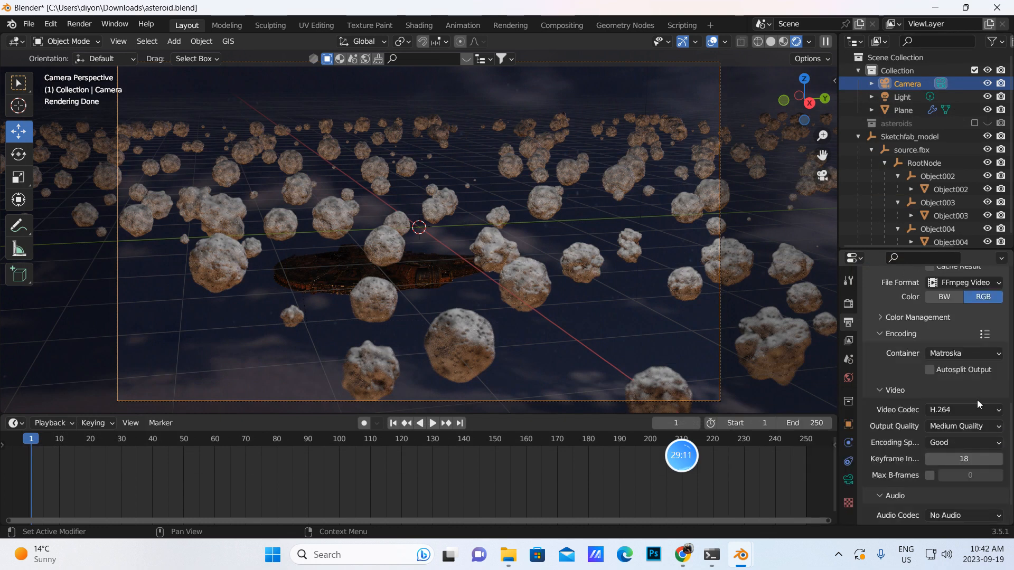
{"action": "left_click", "coordinate": [993, 354]}
{"action": "left_click", "coordinate": [955, 394]}
{"action": "scroll", "coordinate": [956, 396], "scroll_direction": "down", "scroll_amount": 2}
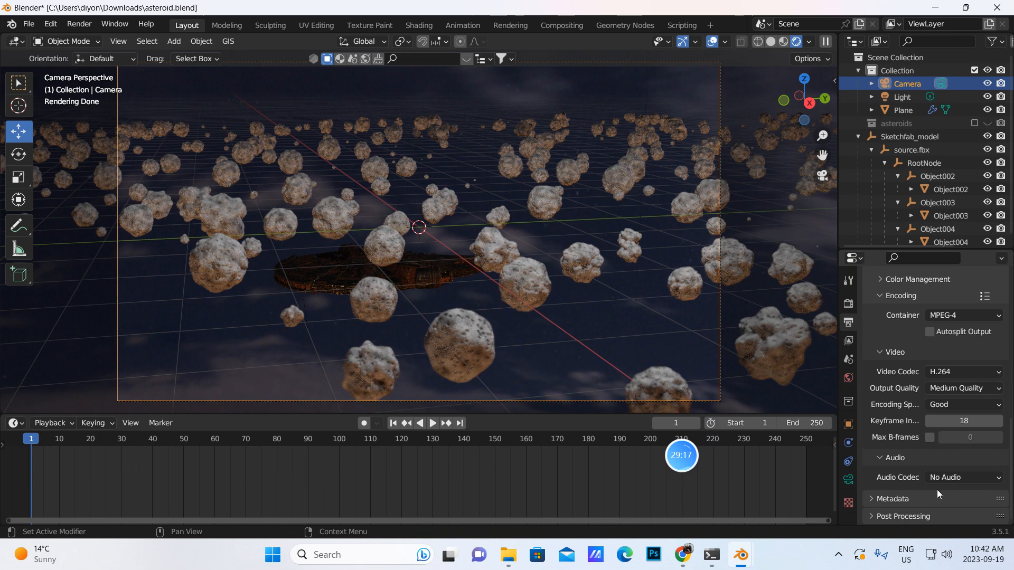
{"action": "left_click", "coordinate": [995, 479]}
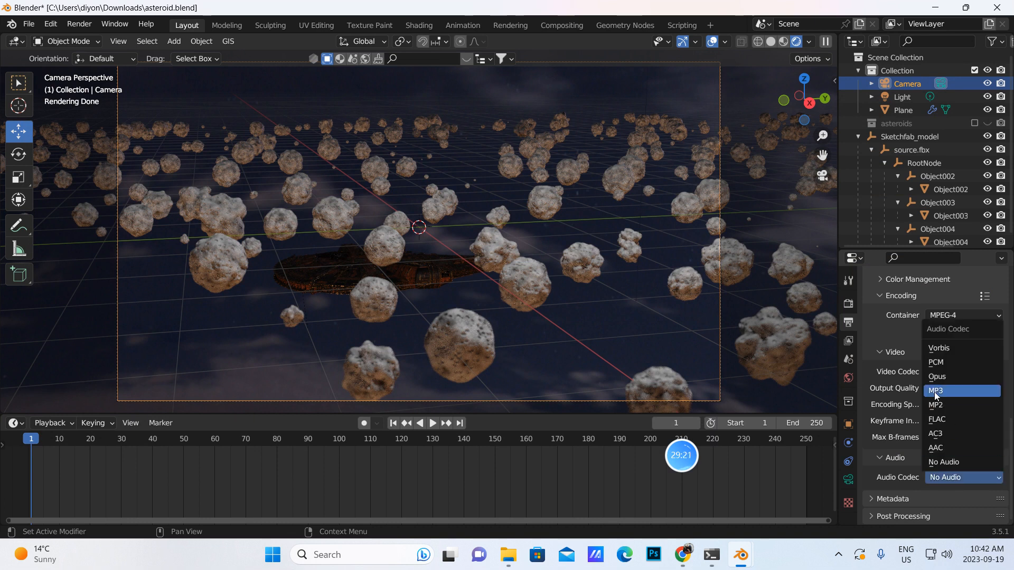
{"action": "left_click", "coordinate": [935, 392]}
{"action": "left_click", "coordinate": [21, 425]}
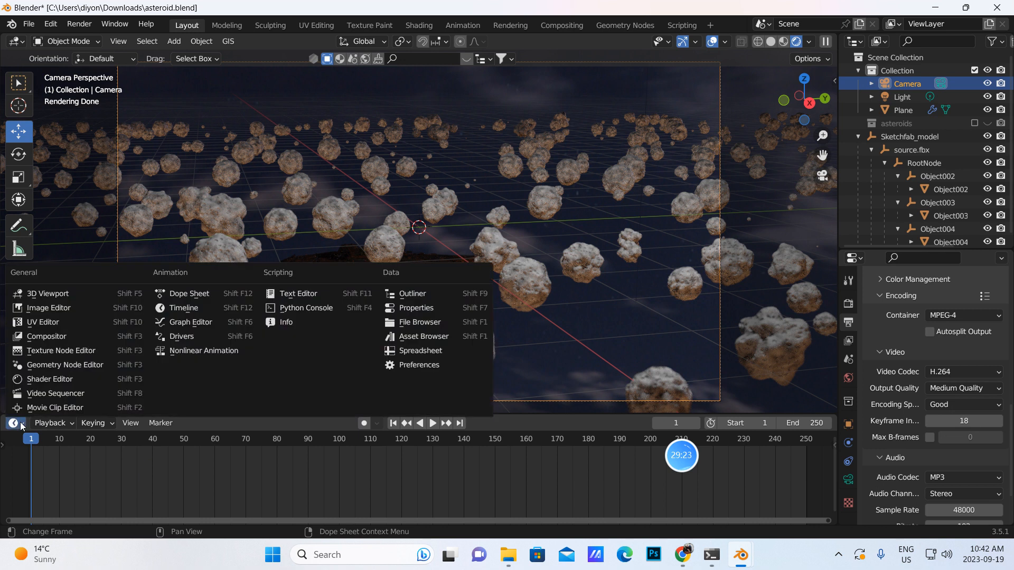
{"action": "left_click", "coordinate": [21, 425]}
{"action": "left_click", "coordinate": [21, 424]}
{"action": "left_click", "coordinate": [56, 393]}
{"action": "left_click", "coordinate": [233, 423]}
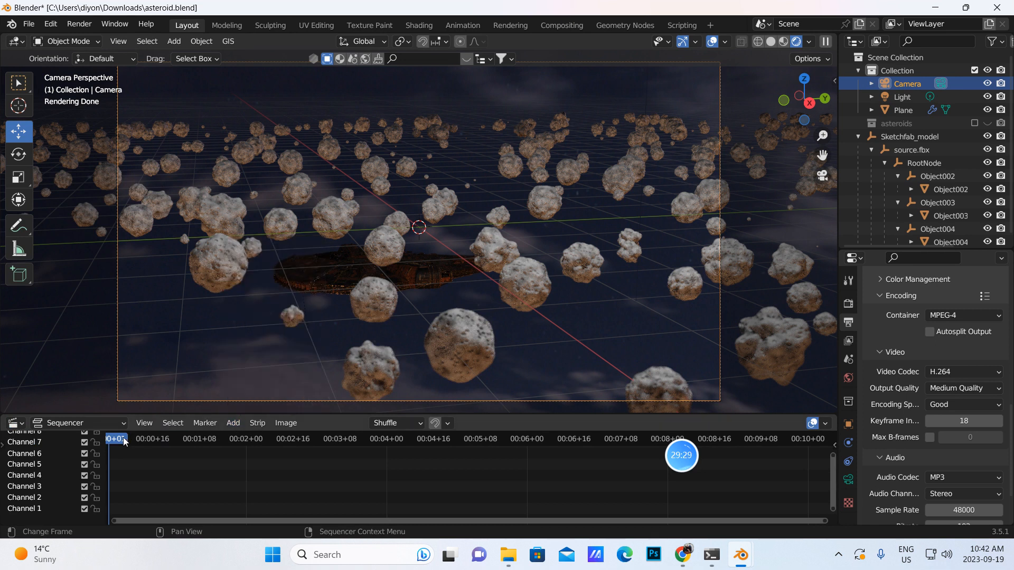
{"action": "left_click", "coordinate": [16, 423]}
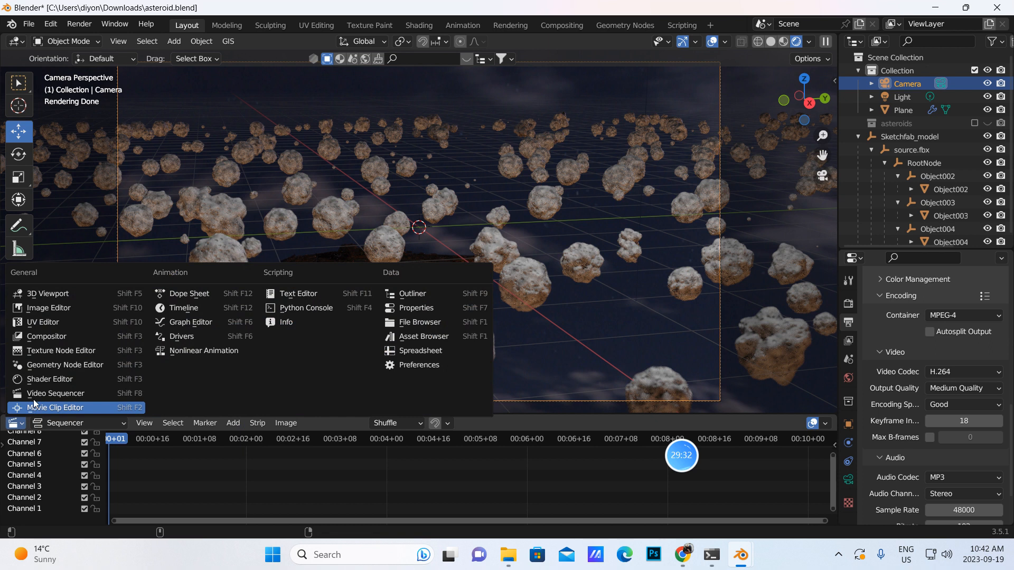
{"action": "left_click", "coordinate": [185, 308]}
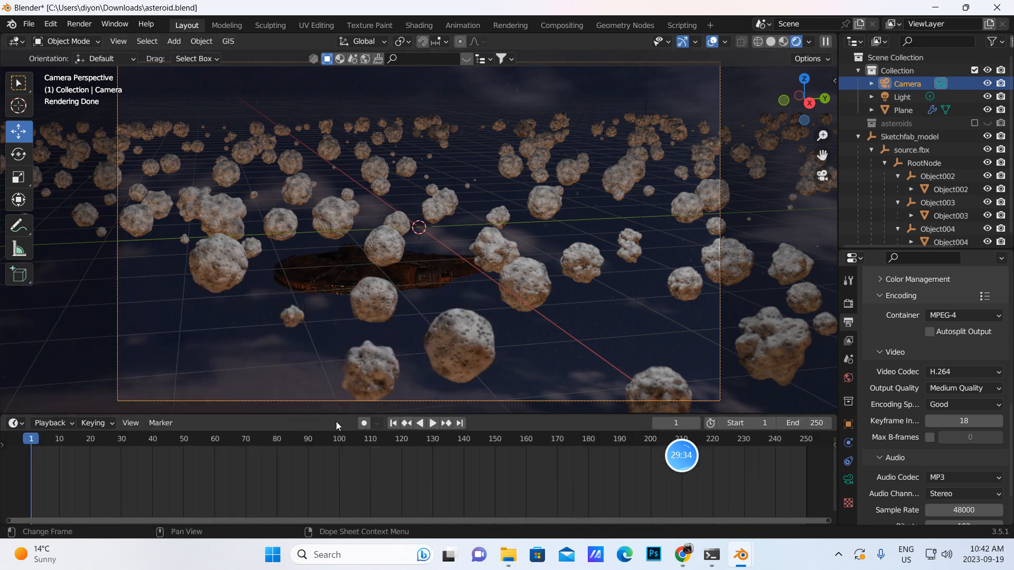
Step: Change the timeline area below the viewport to the Video Sequencer editor
{"action": "left_click", "coordinate": [21, 425]}
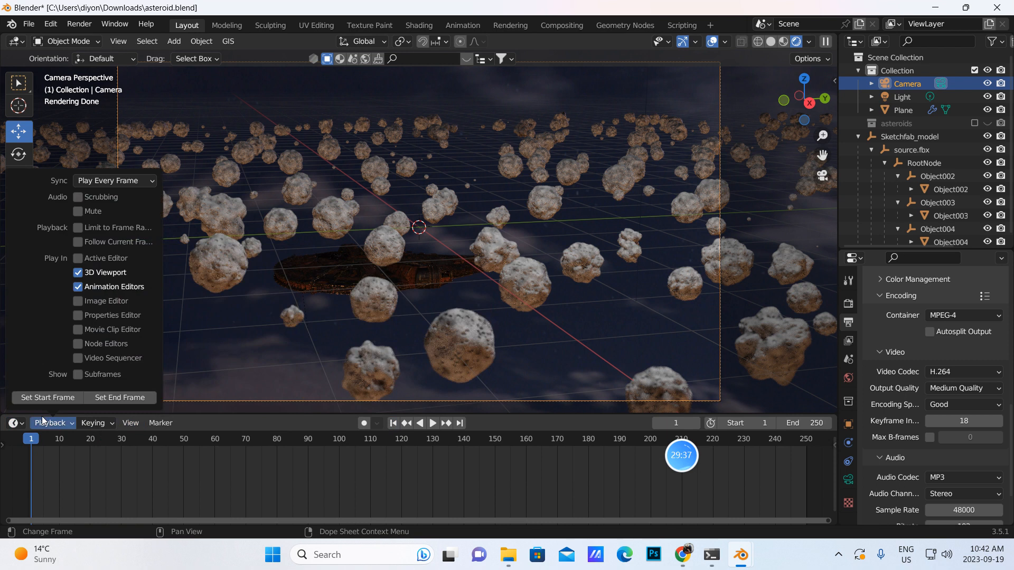
{"action": "left_click", "coordinate": [21, 425]}
{"action": "left_click", "coordinate": [22, 425]}
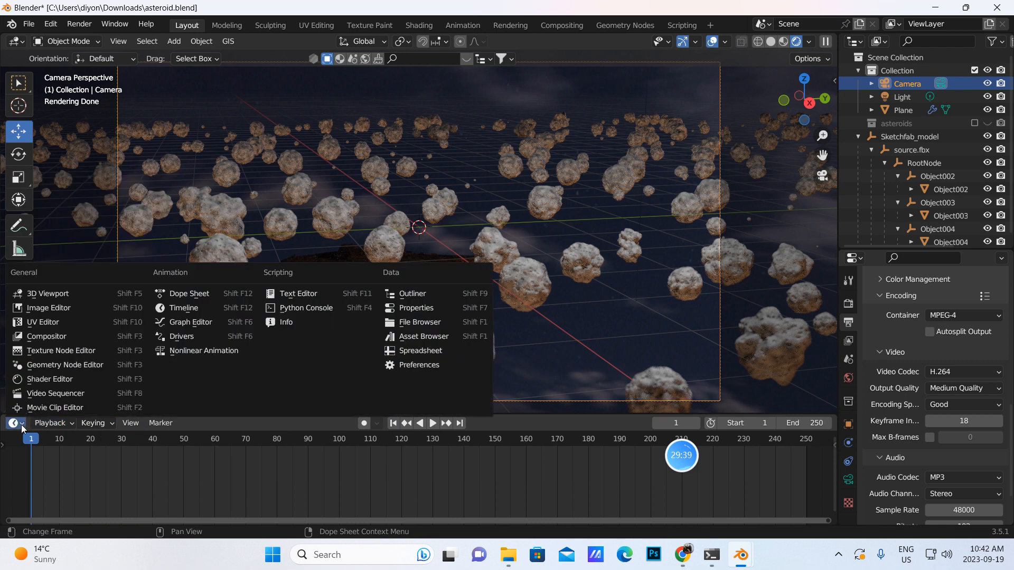
{"action": "left_click", "coordinate": [38, 396]}
Step: Add bensound-epic.mp3 from D:\Cat\Documents\masterial\masterial\musicmp3 as a sound strip starting at frame 1 on channel 1
{"action": "left_click", "coordinate": [229, 427]}
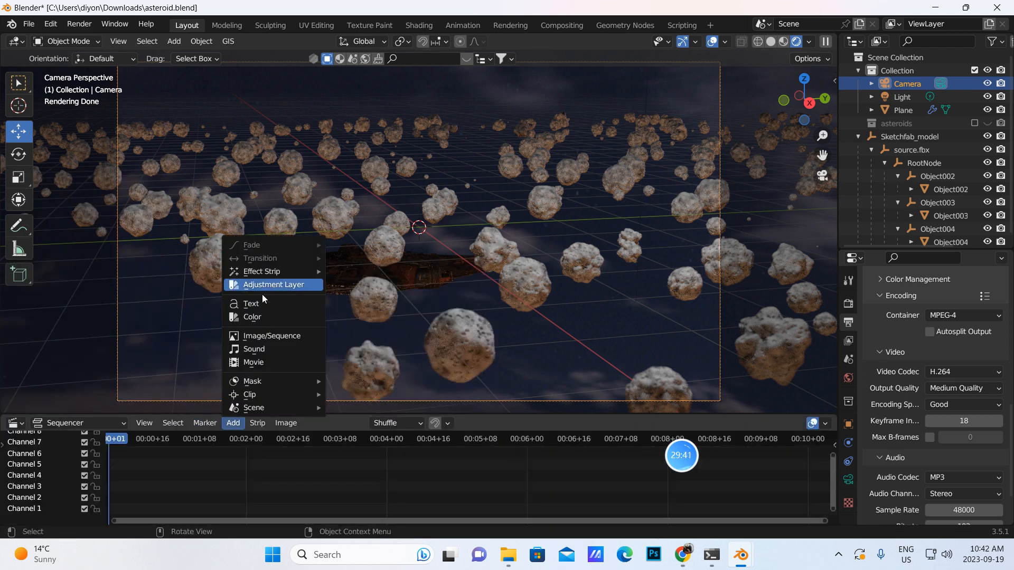
{"action": "left_click", "coordinate": [253, 351]}
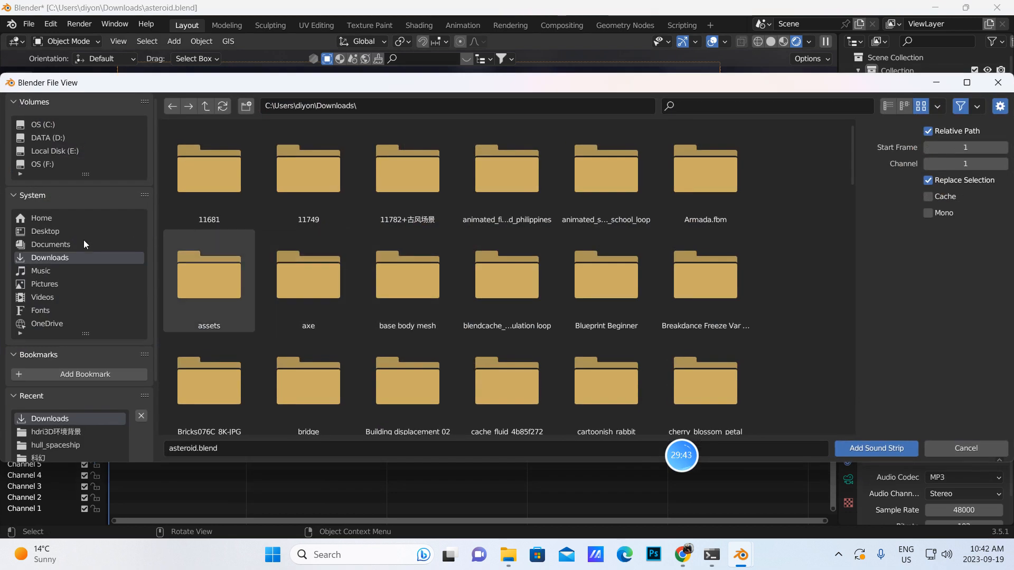
{"action": "left_click", "coordinate": [50, 137]}
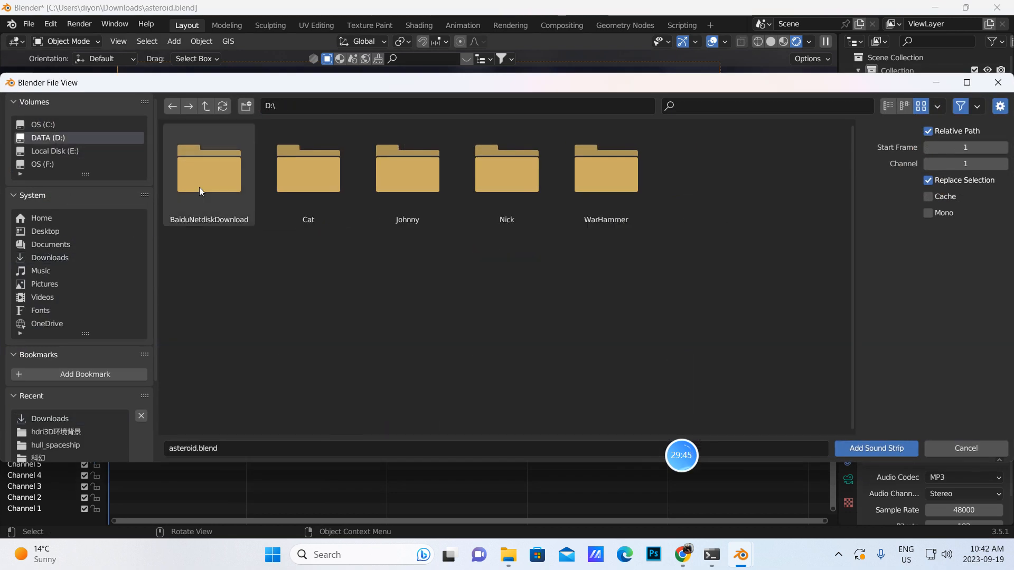
{"action": "left_click", "coordinate": [295, 197]}
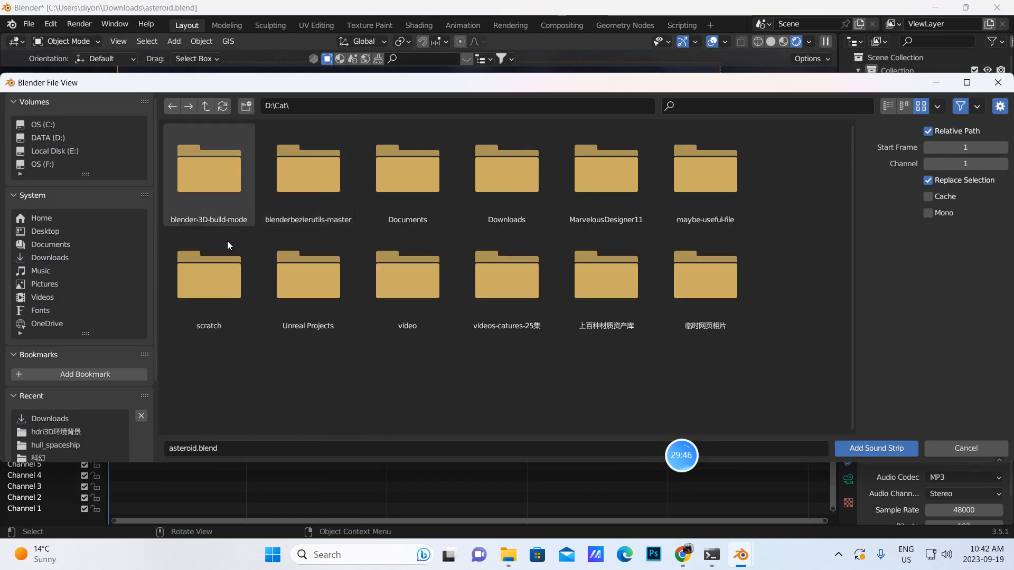
{"action": "left_click", "coordinate": [417, 194]}
{"action": "left_click", "coordinate": [223, 185]}
{"action": "left_click", "coordinate": [224, 186]}
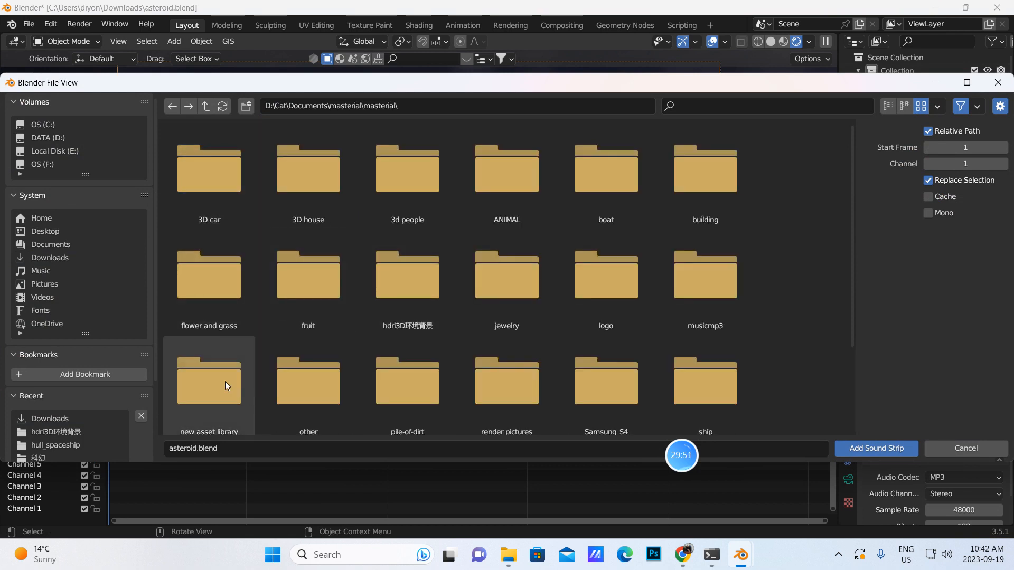
{"action": "left_click", "coordinate": [711, 269]}
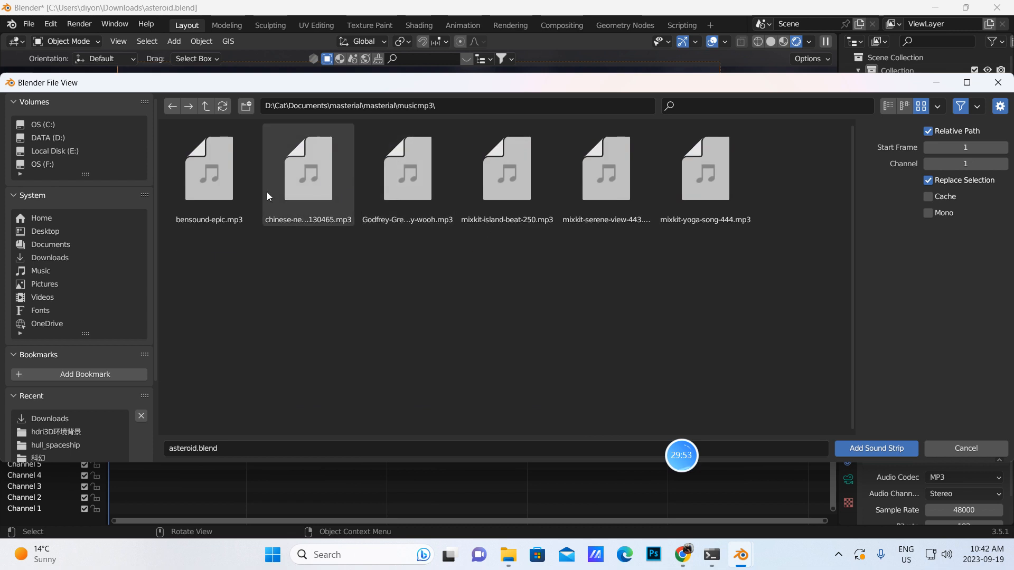
{"action": "left_click", "coordinate": [217, 198]}
{"action": "left_click", "coordinate": [854, 446]}
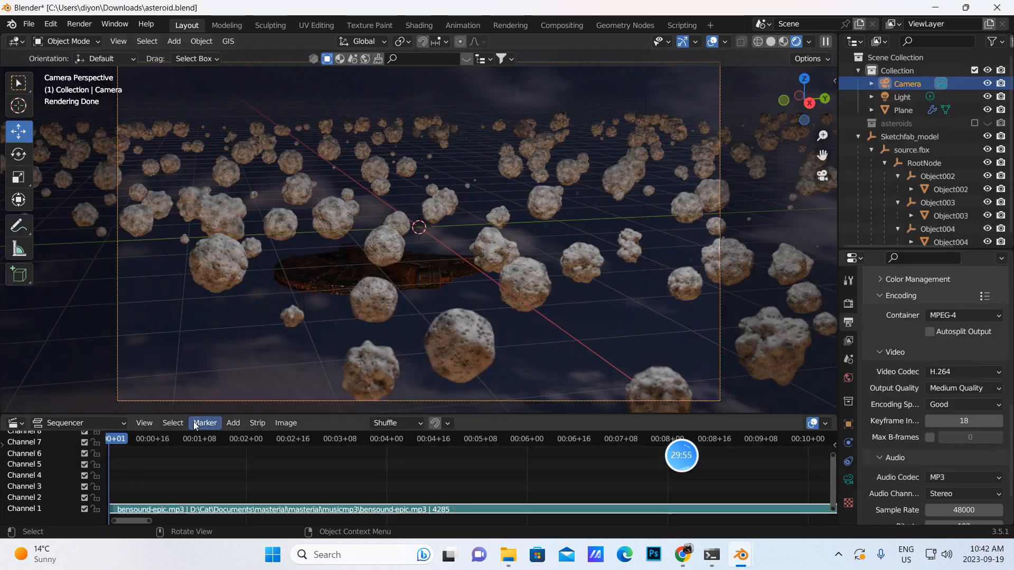
Step: Change the sequencer area back to the Timeline and briefly preview the animation, ending at the first frame
{"action": "left_click", "coordinate": [16, 423]}
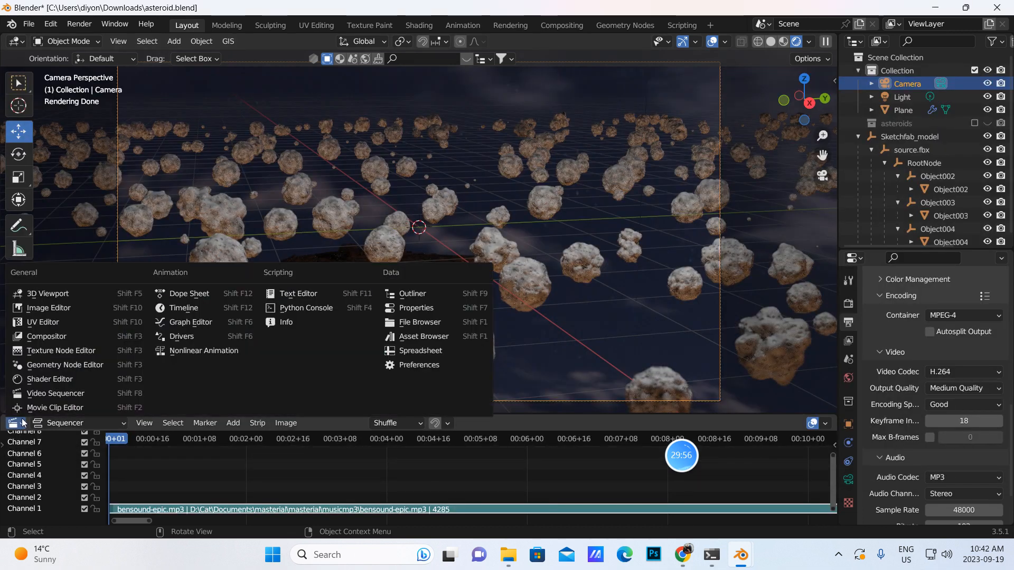
{"action": "left_click", "coordinate": [179, 309]}
{"action": "left_click", "coordinate": [433, 423]}
{"action": "left_click", "coordinate": [429, 423]}
{"action": "left_click", "coordinate": [393, 423]}
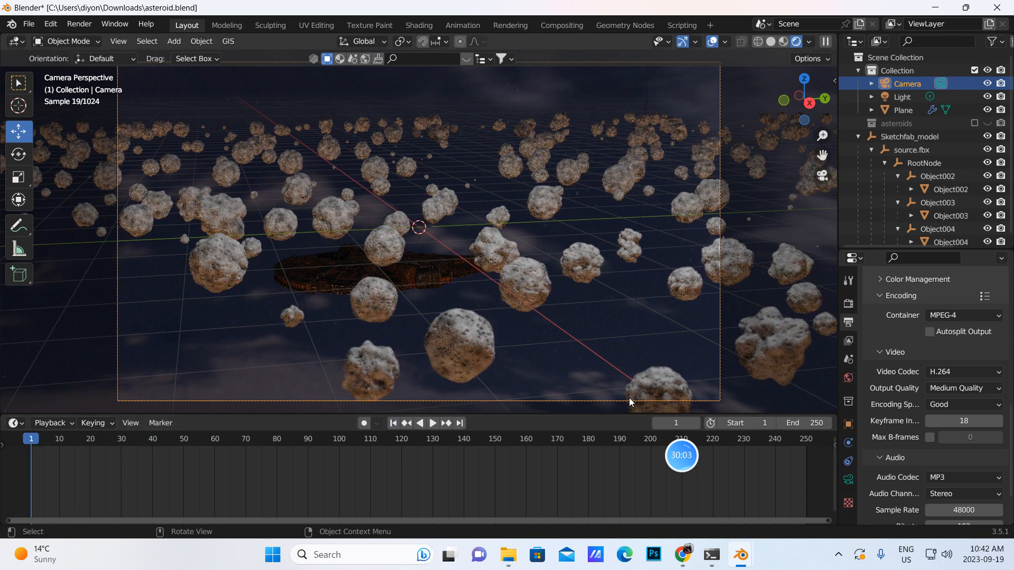